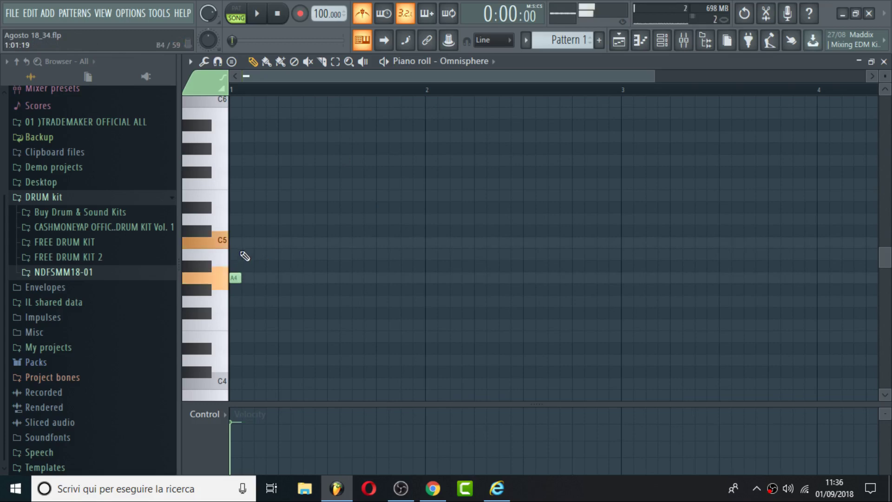
Place C5 and E5 notes after the A4 note in bar 1, stretching C5 to two steps
left_click(266, 195)
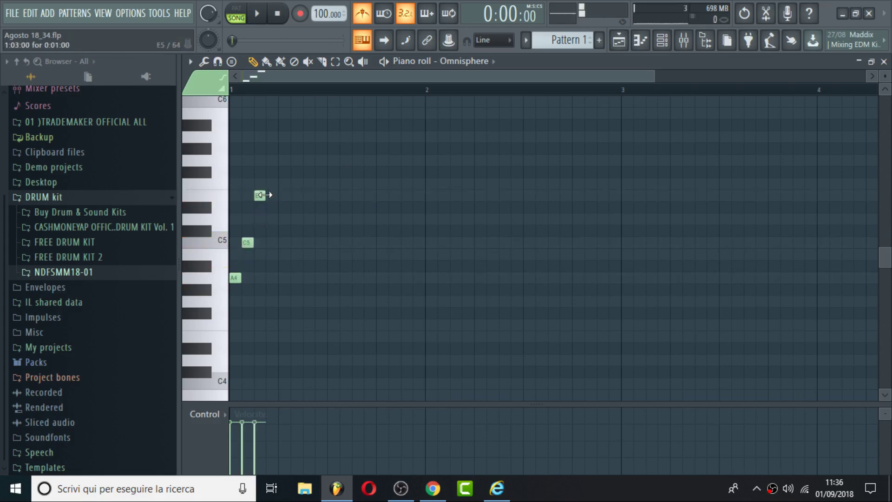
left_click(277, 16)
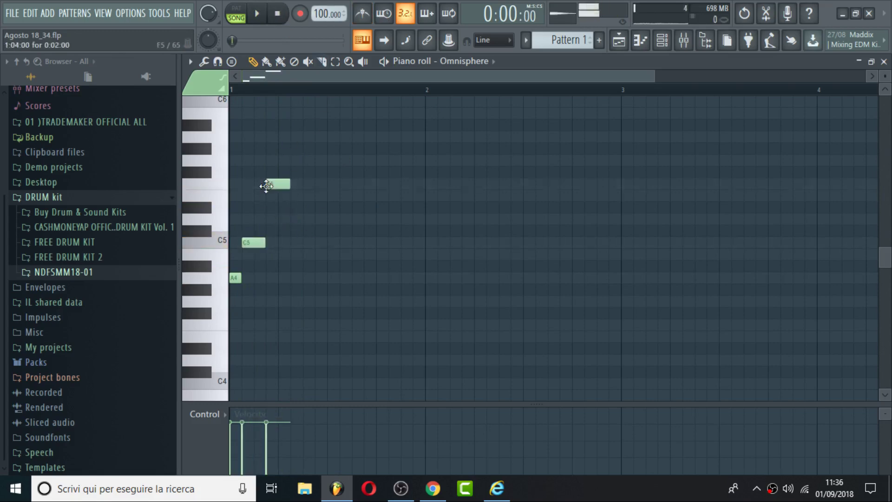
left_click_drag(272, 195, 273, 196)
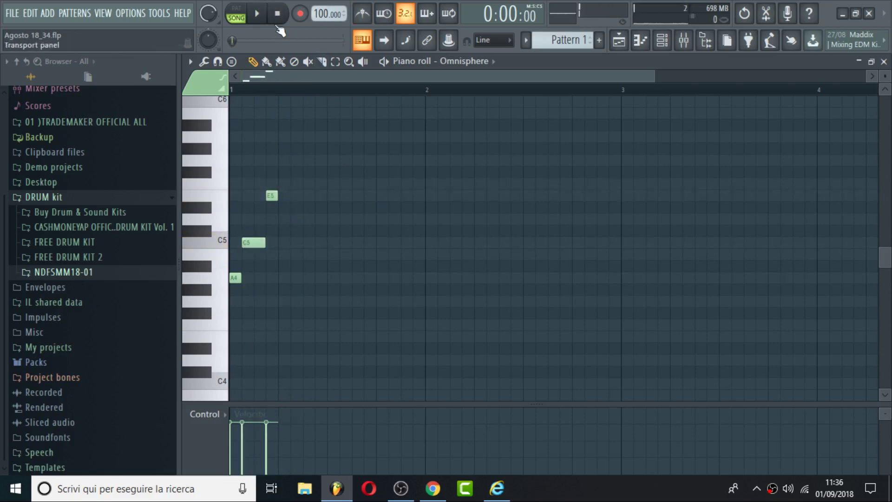
Lengthen the E5 note to five steps, auditioning the three-note phrase
key("space")
key("space")
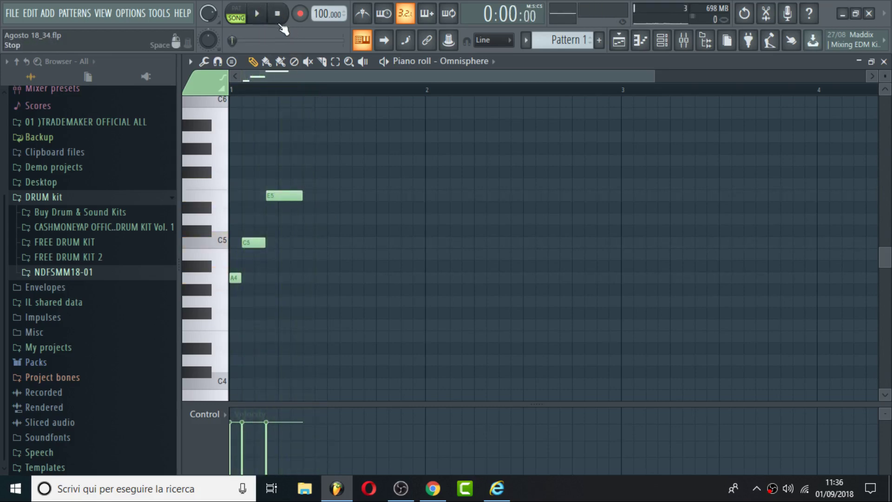
key("space")
key("space")
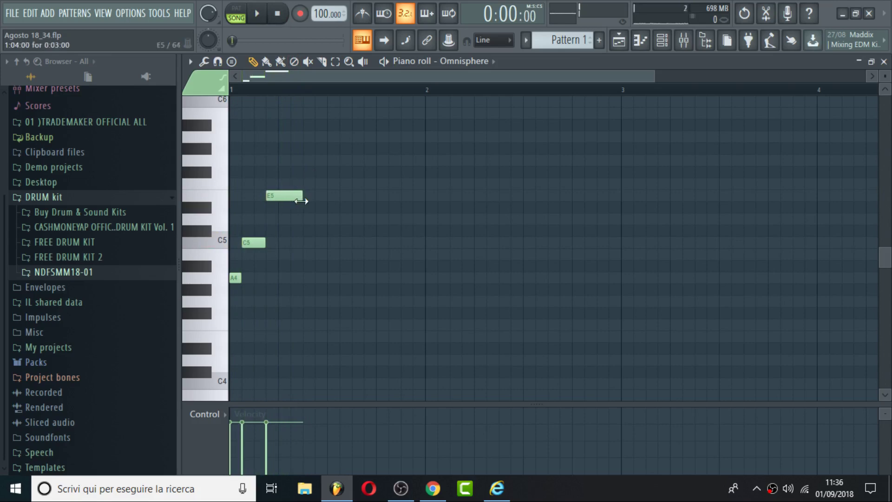
key("space")
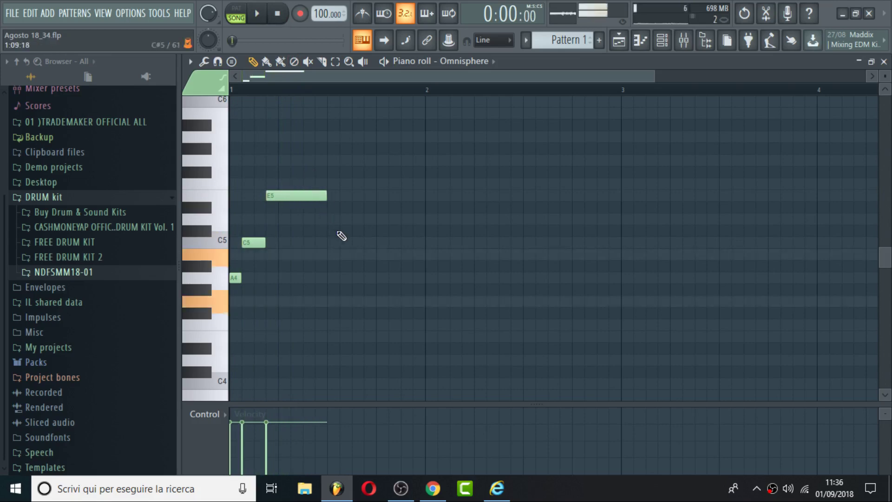
key("space")
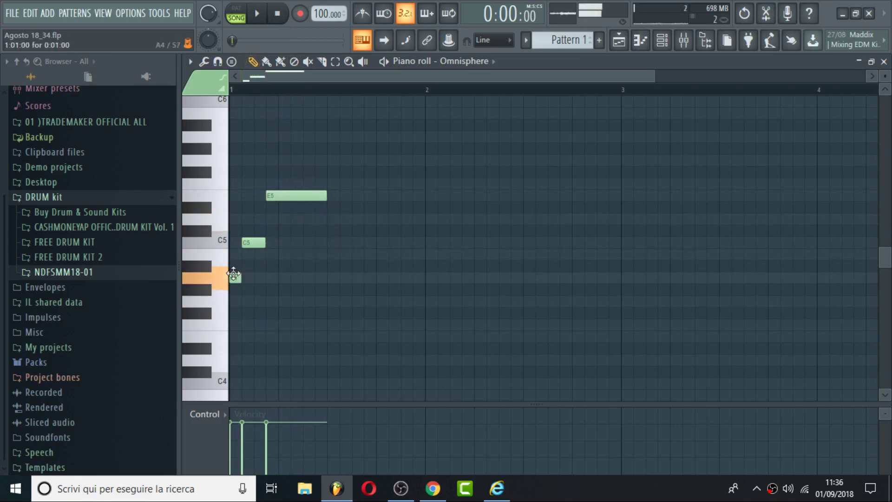
Add a one-step G4, a two-step B4 and a five-step D5 after the E5 in bar 1, and play the phrase
left_click(329, 301)
key("space")
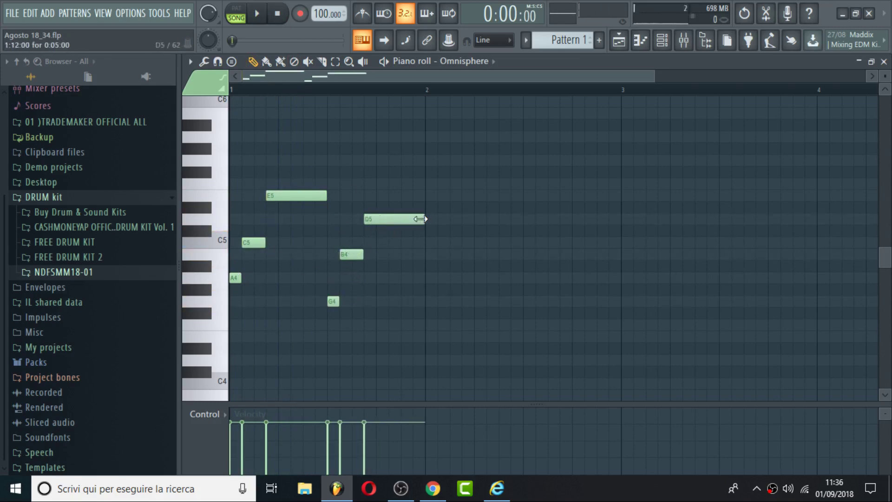
left_click(260, 16)
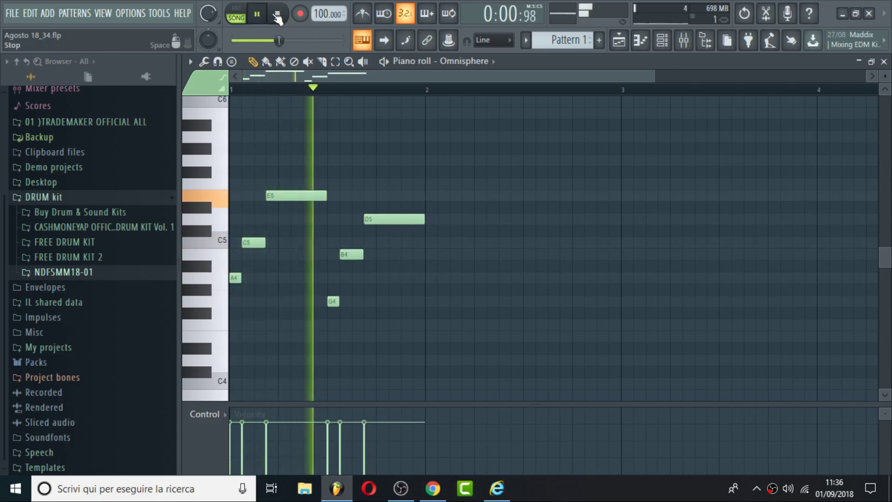
left_click(277, 15)
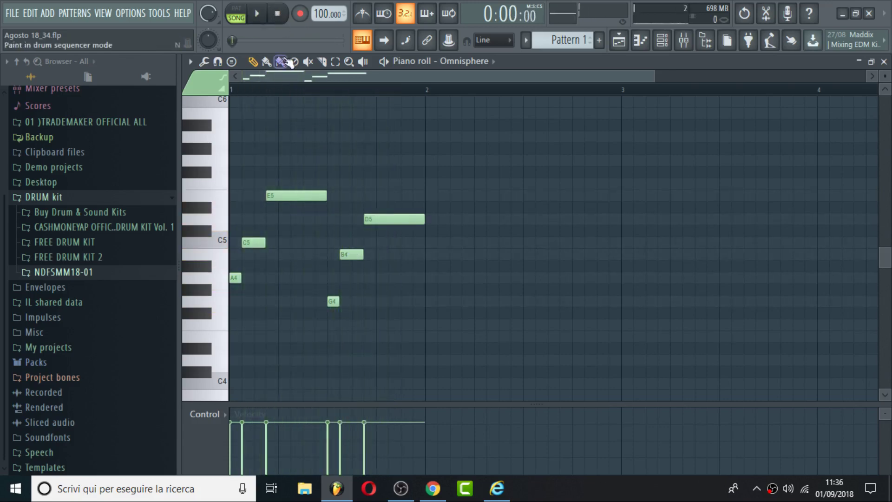
Move the G4, B4 and D5 notes two steps later, extend E5 up to the G4 and trim D5 to the end of bar 1
left_click_drag(487, 178, 359, 310)
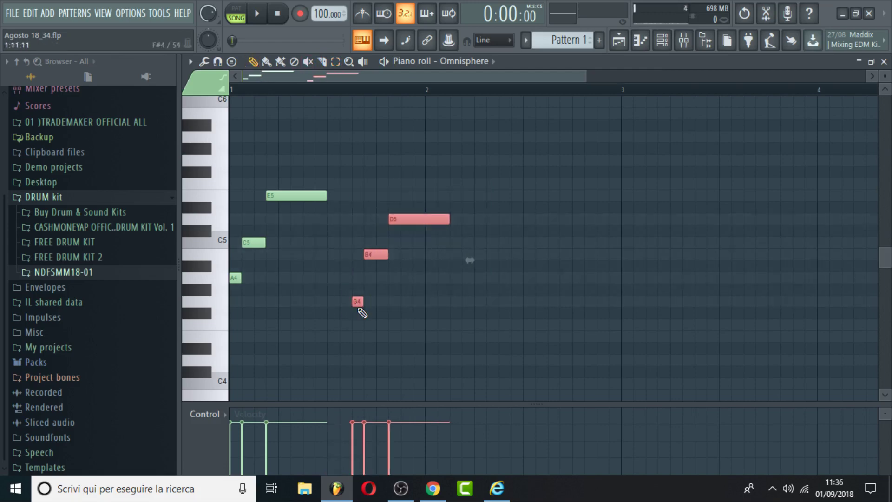
key("space")
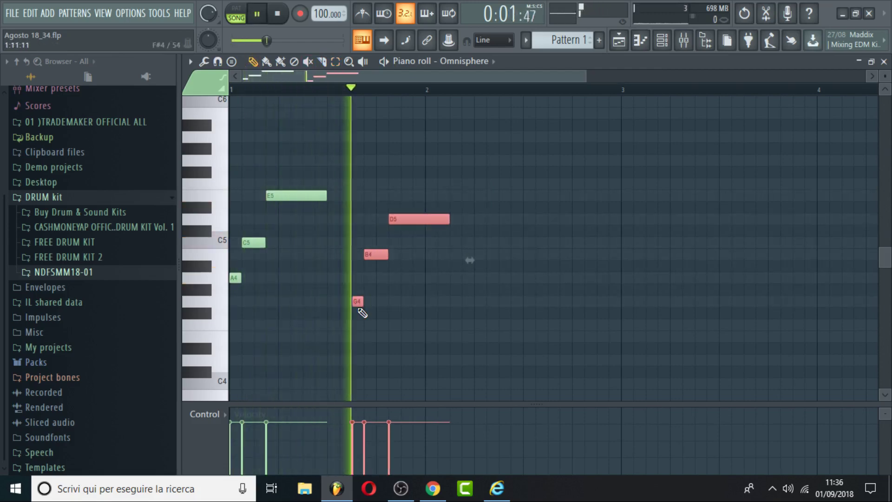
key("space")
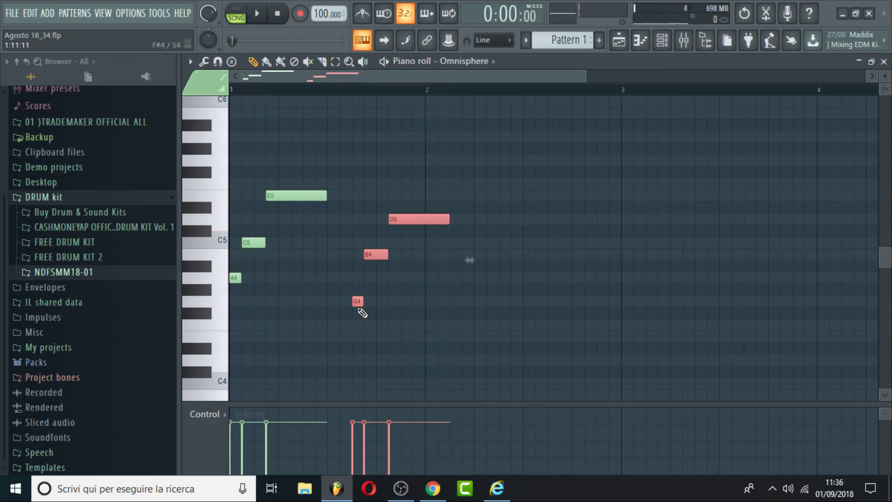
left_click(475, 171)
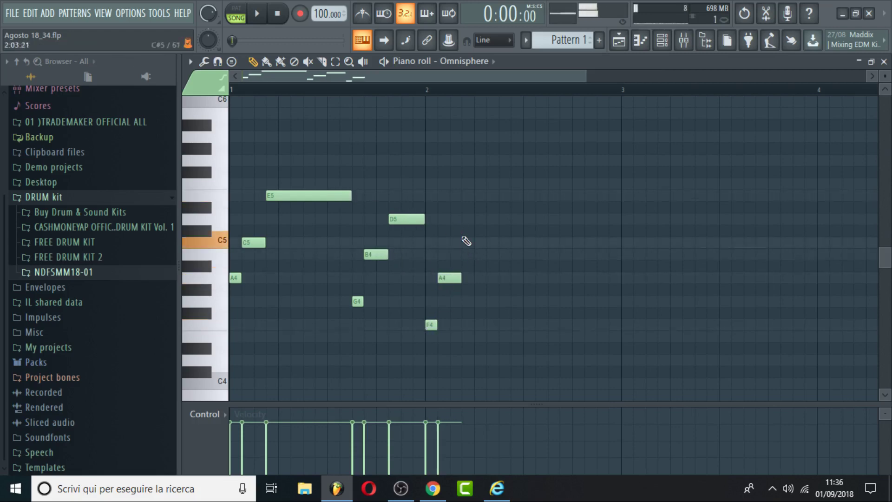
Fill bar 2 with F4, a two-step A4, a seven-step C5, G4, a two-step B4 and a three-step D5, and play the melody
left_click(463, 240)
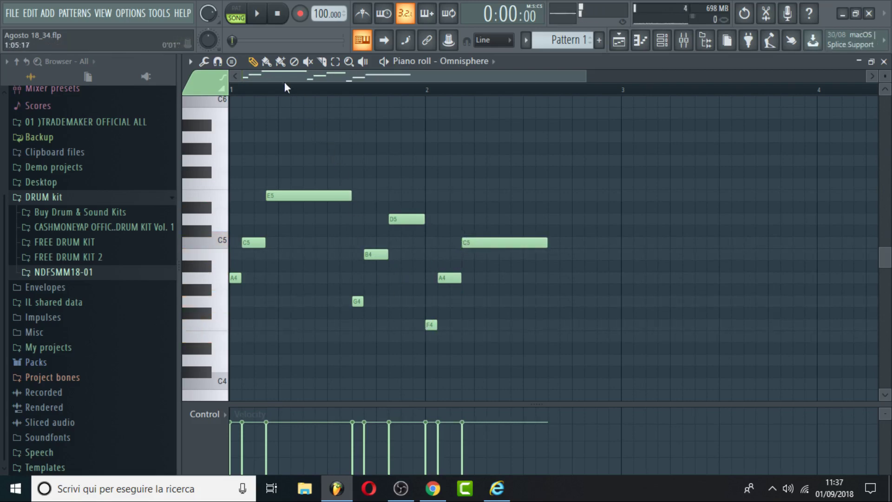
left_click(549, 302)
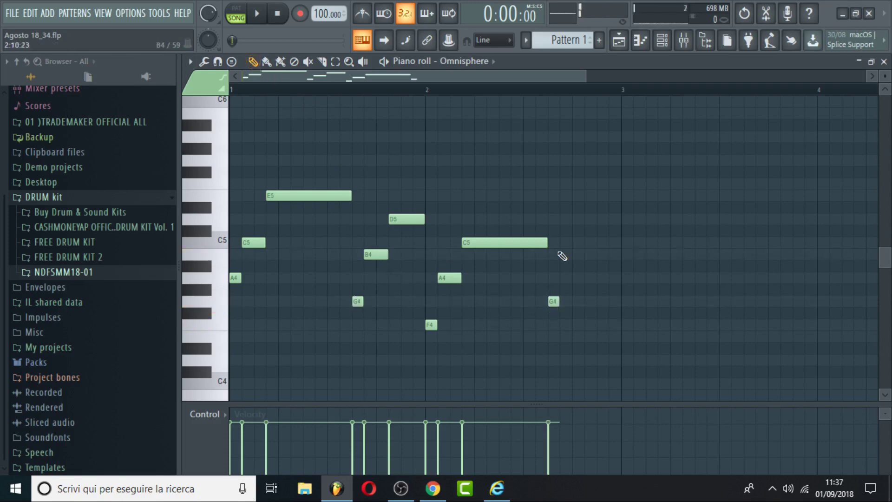
left_click(573, 255)
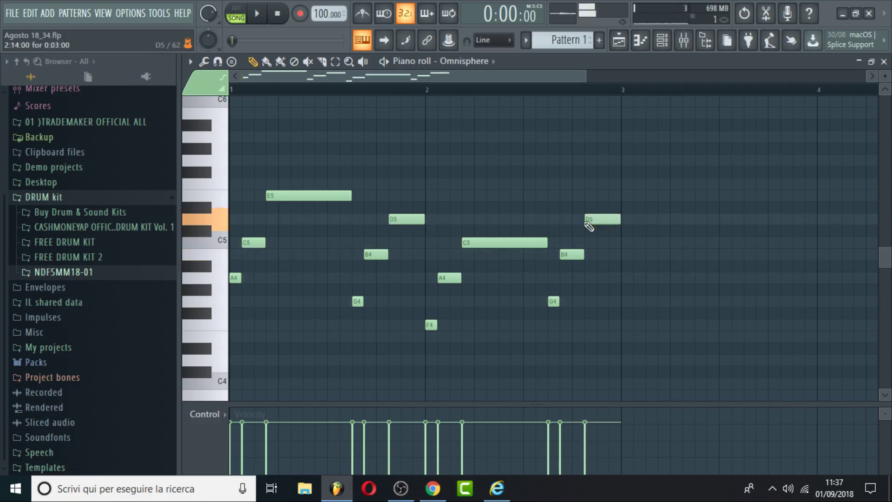
key("space")
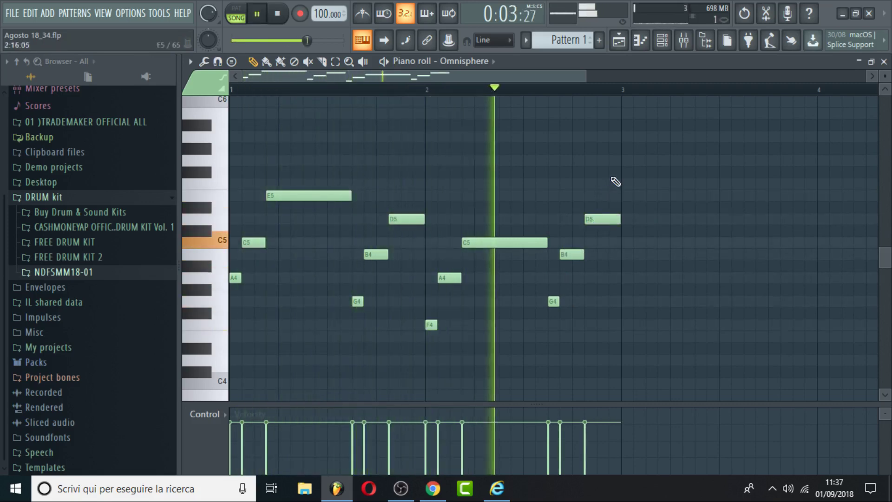
key("space")
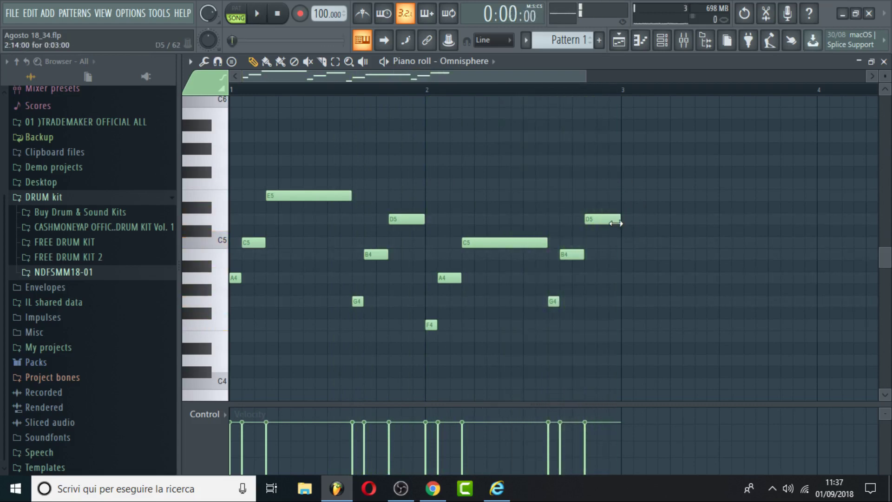
Shorten the last D5 to two steps and add a one-step E5 at the end of bar 2, playing the melody
left_click(607, 195)
key("space")
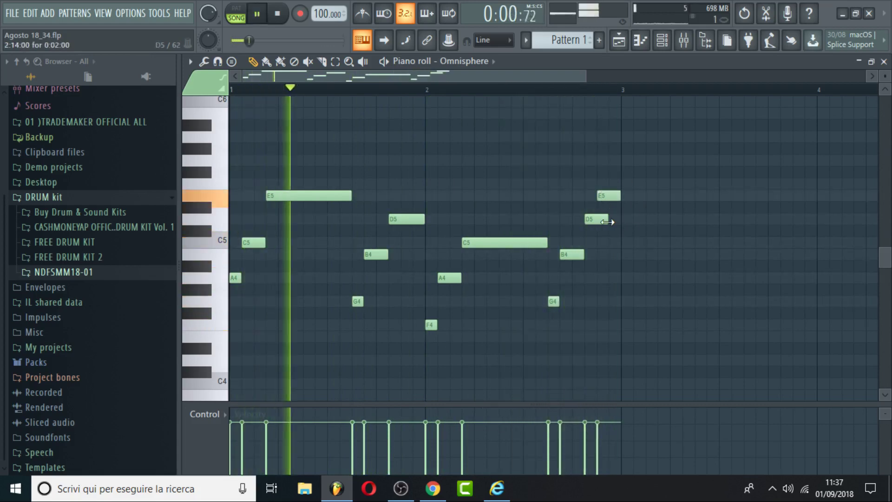
left_click_drag(603, 198, 619, 198)
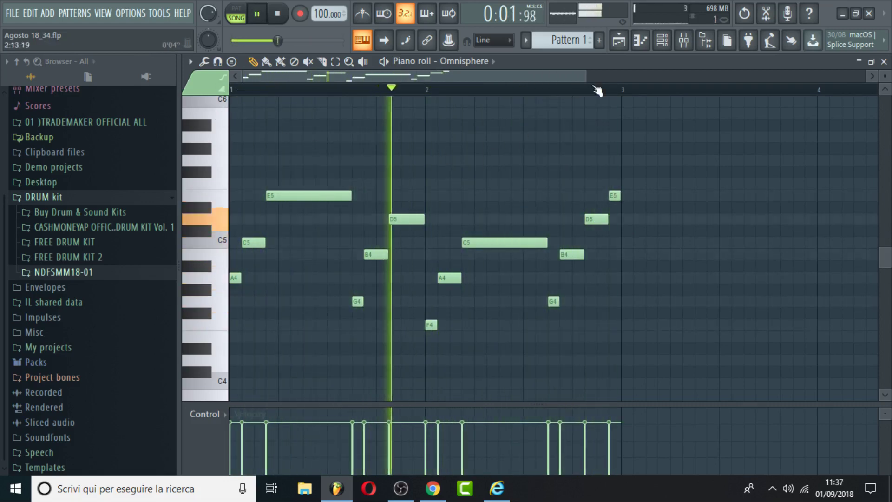
Select the Perc (2) channel, place a second Pattern 1 clip at bar 3 of Track 1 and select all playlist clips
left_click(667, 43)
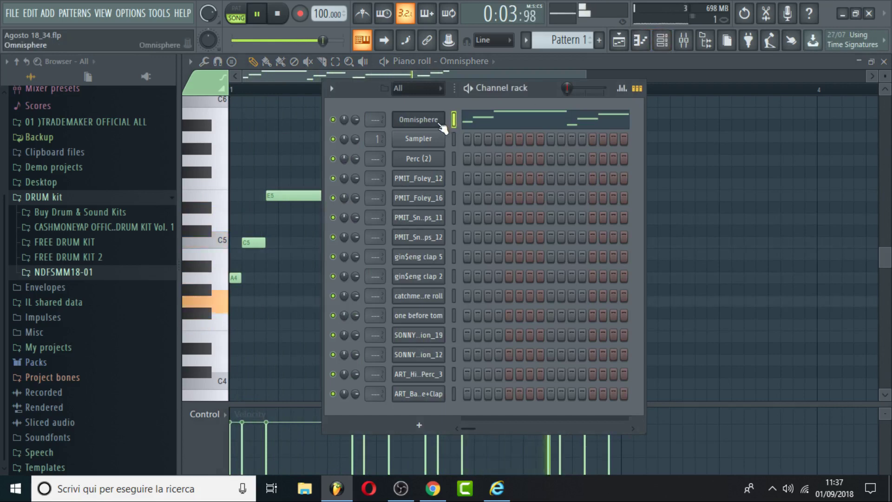
left_click(453, 161)
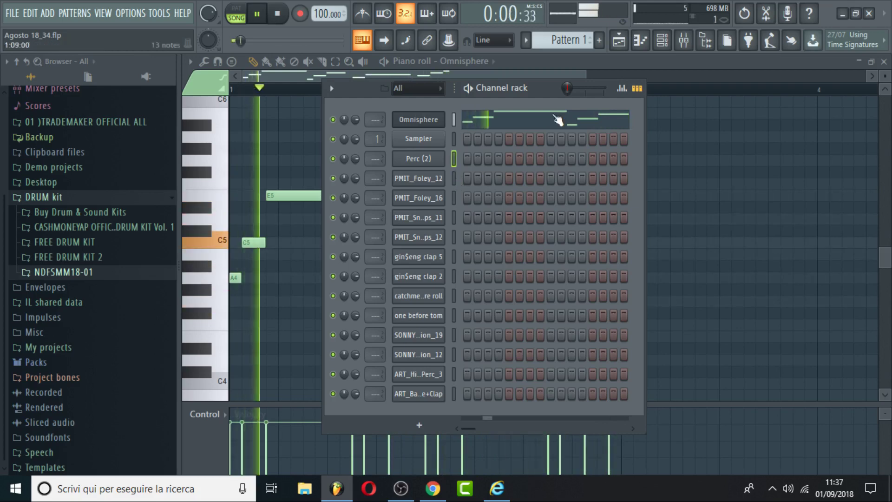
left_click(620, 42)
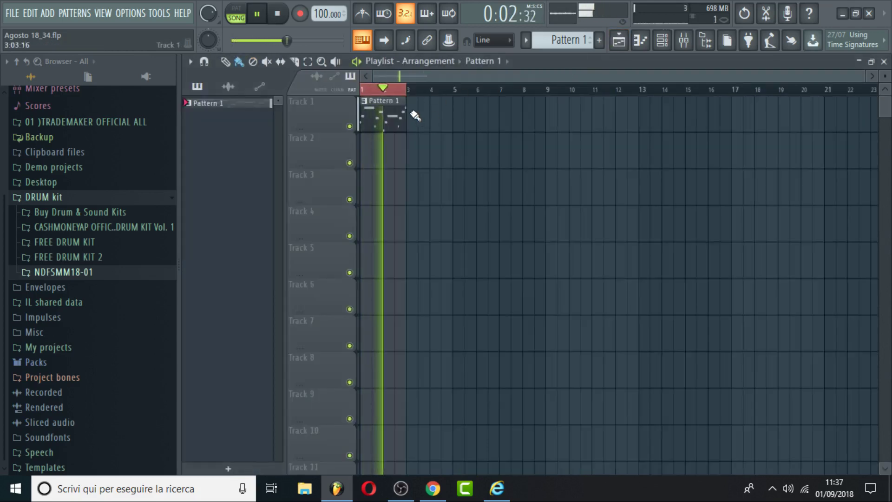
left_click(416, 114)
key("ctrl+a")
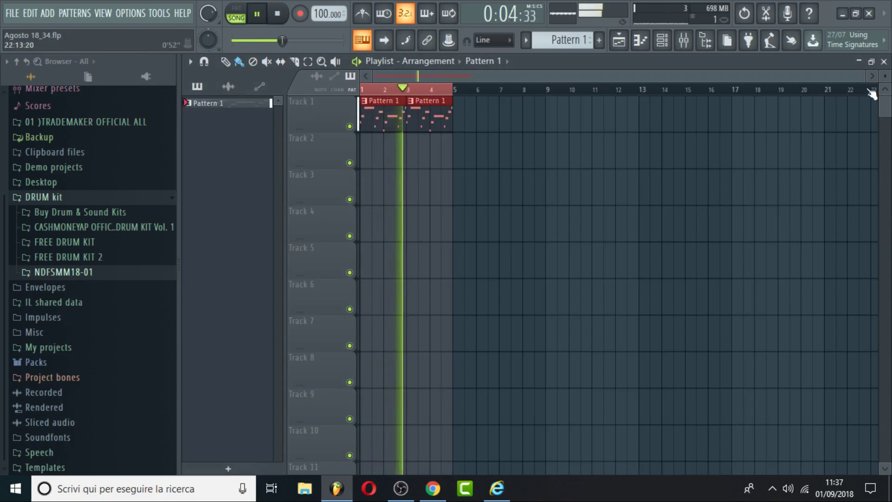
Switch to Pattern 2 and place its clip on Track 2 at bar 4
left_click_drag(865, 78, 615, 80)
scroll(563, 38, "up", 1)
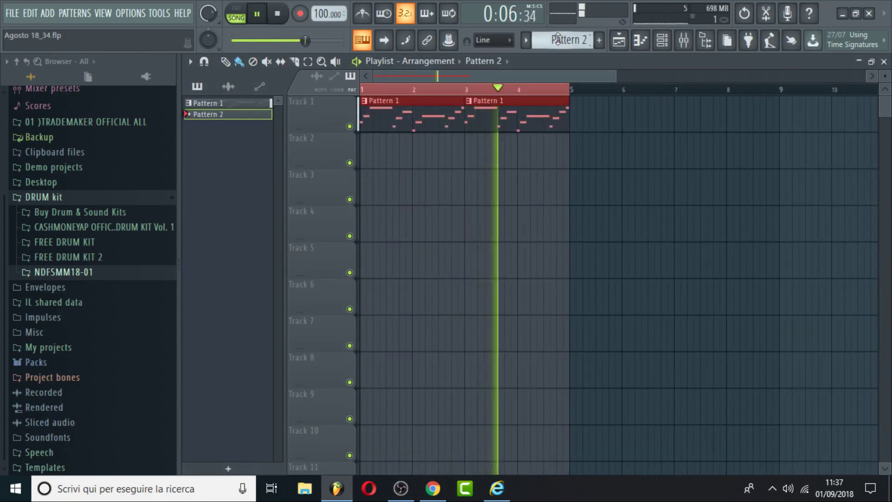
left_click(520, 160)
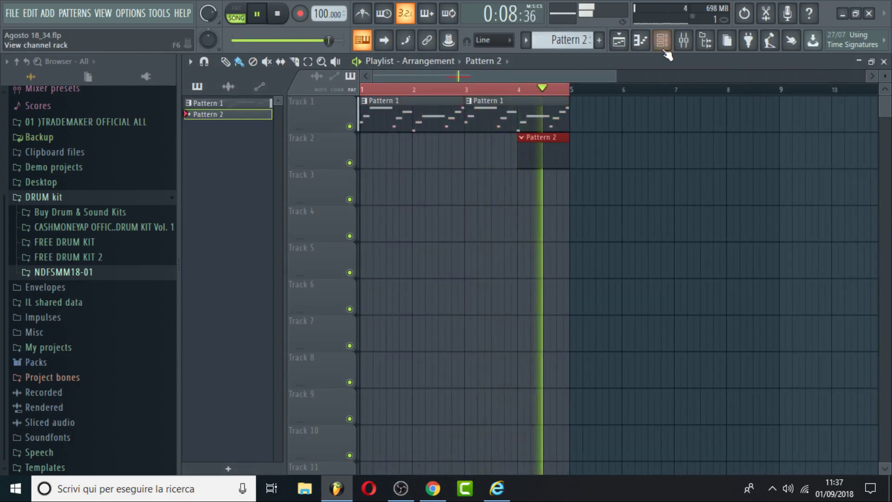
Draw a four-step A4 note on the last beat of bar 1 in the Perc (2) channel's piano roll for Pattern 2
left_click(662, 40)
right_click(428, 155)
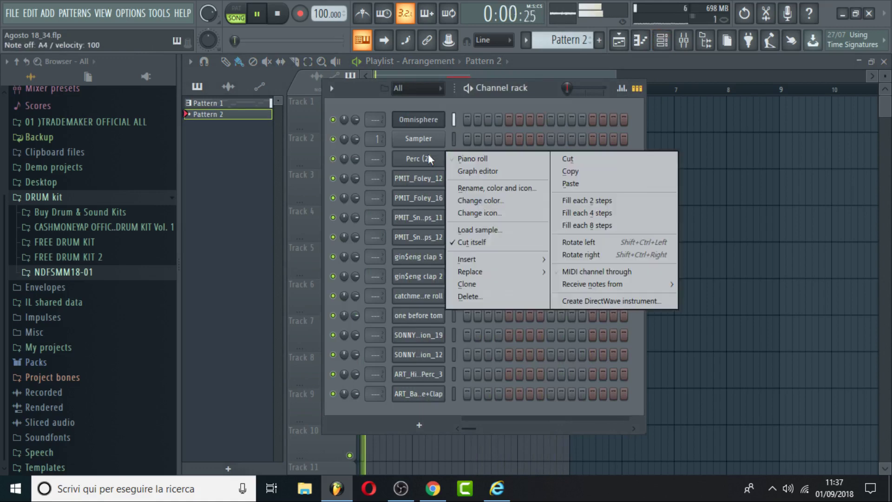
left_click(483, 160)
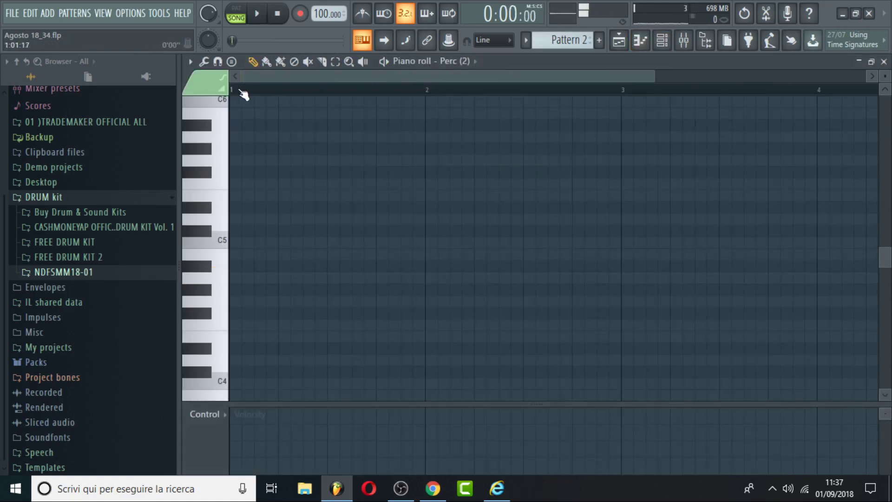
key("space")
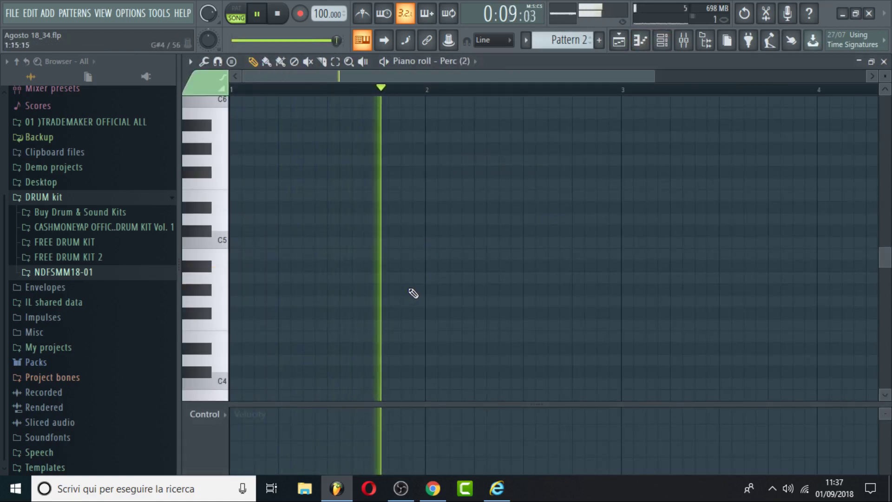
left_click(380, 277)
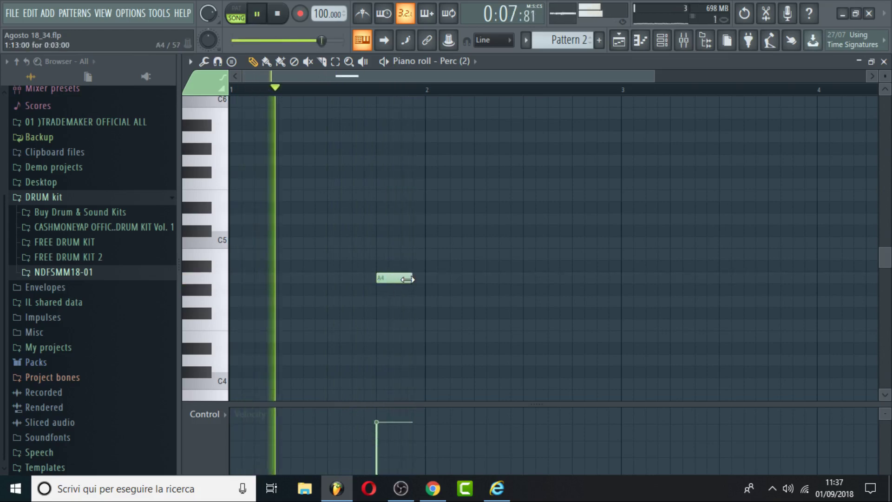
left_click_drag(407, 279, 419, 281)
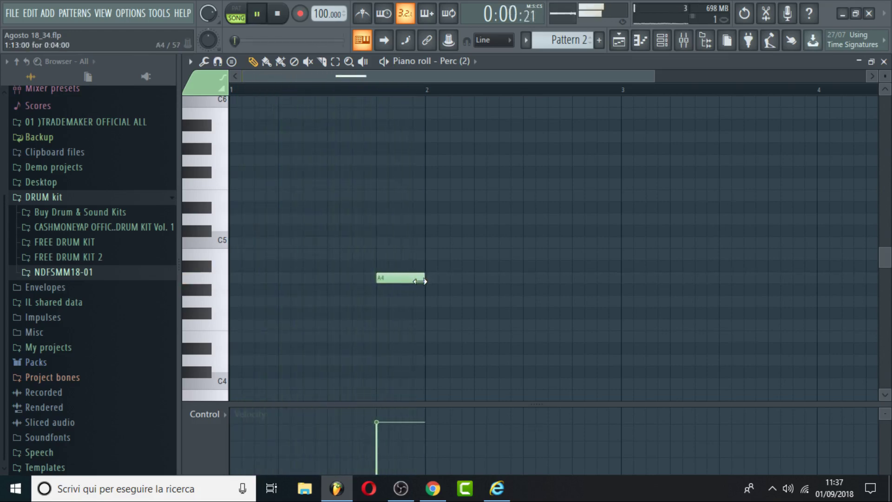
Select all channels and route them to individual mixer tracks starting from Insert 1
left_click(674, 43)
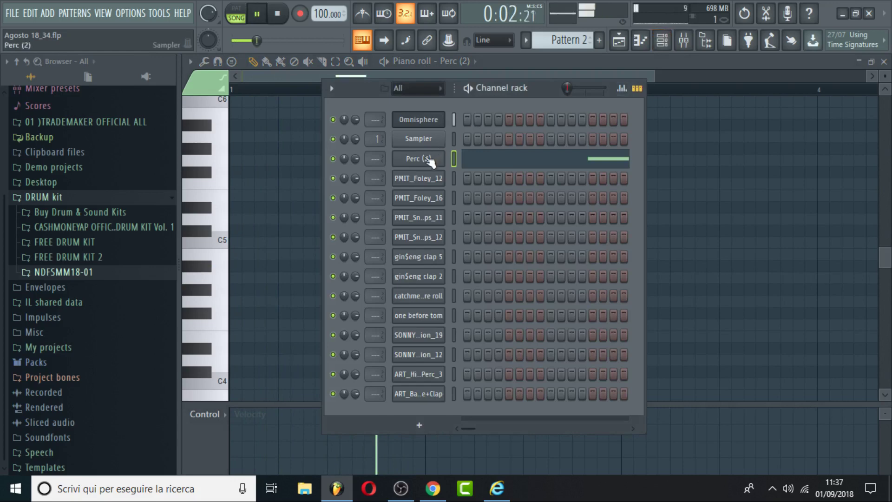
left_click(428, 160)
left_click(454, 123)
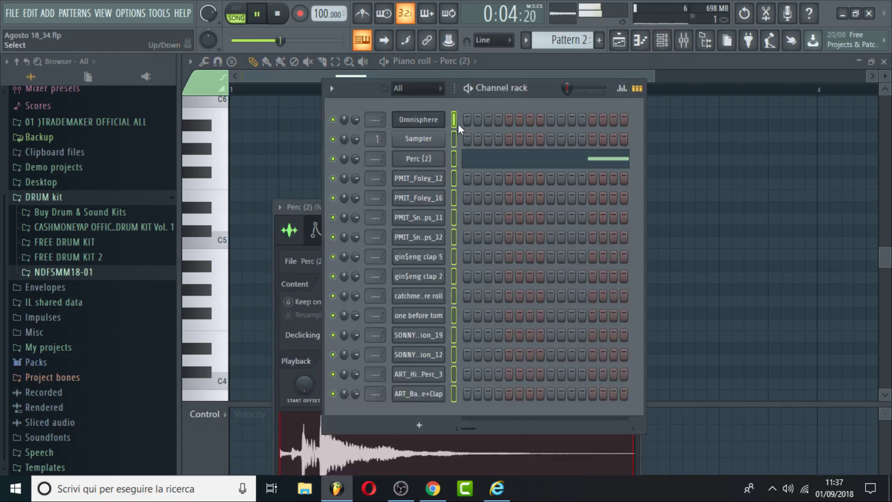
left_click(682, 47)
left_click(257, 131)
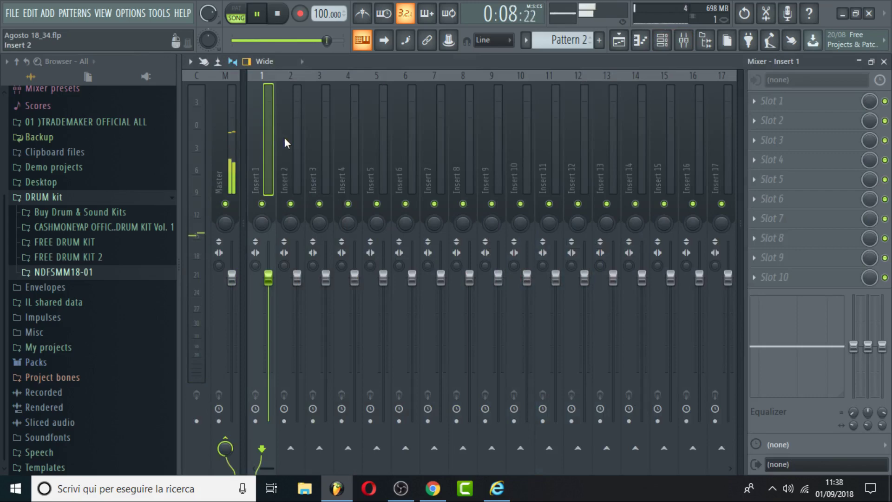
right_click(268, 127)
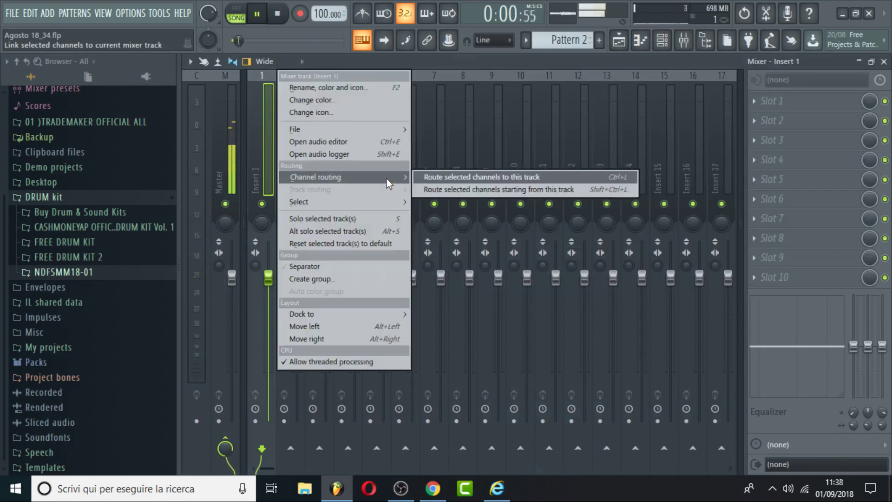
left_click(462, 191)
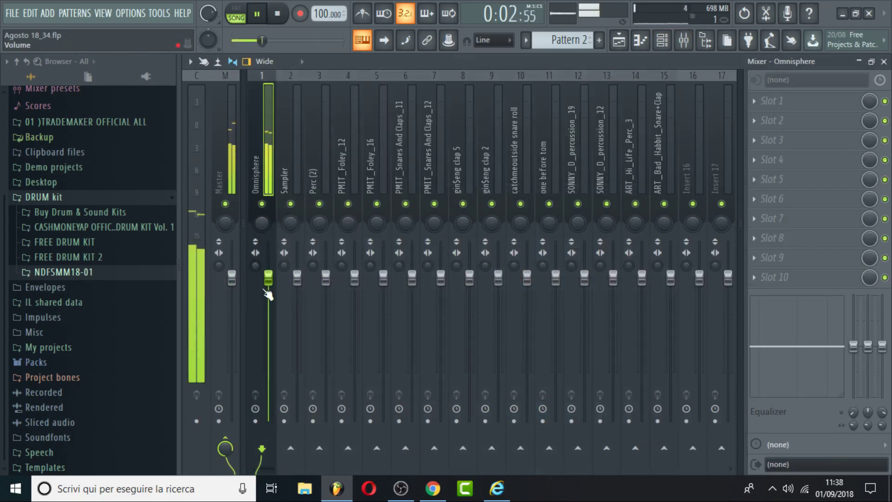
Add Fruity Parametric EQ 2 to the Omnisphere mixer track and cut the lows, with a steep band 1 near 83 Hz and band 2 lowered
left_click(781, 126)
left_click(478, 439)
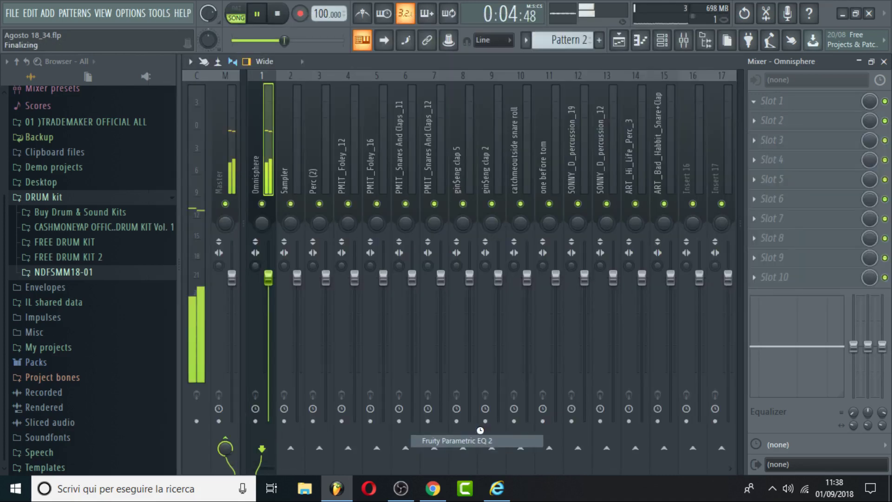
left_click_drag(347, 295, 326, 345)
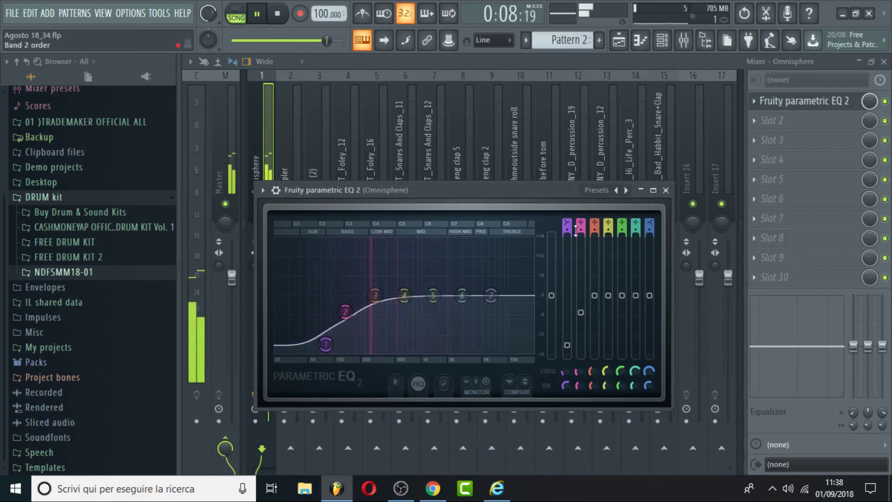
left_click_drag(568, 230, 567, 216)
scroll(329, 341, "up", 4)
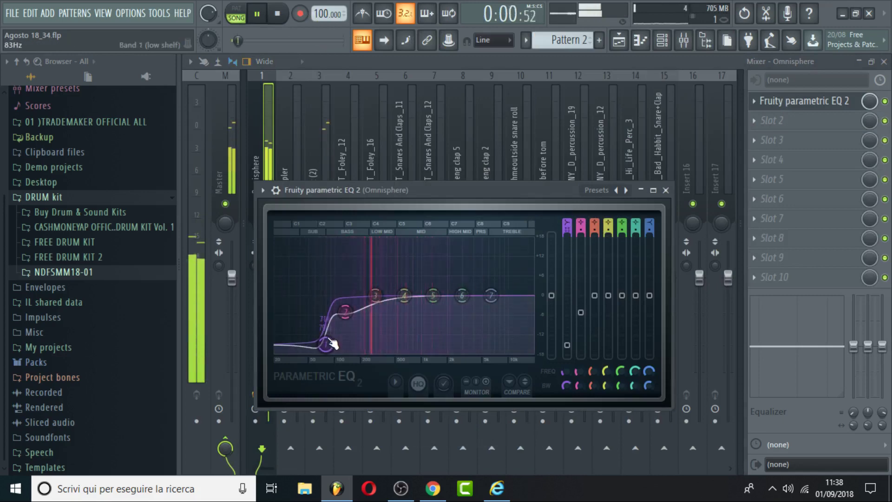
left_click_drag(329, 341, 331, 342)
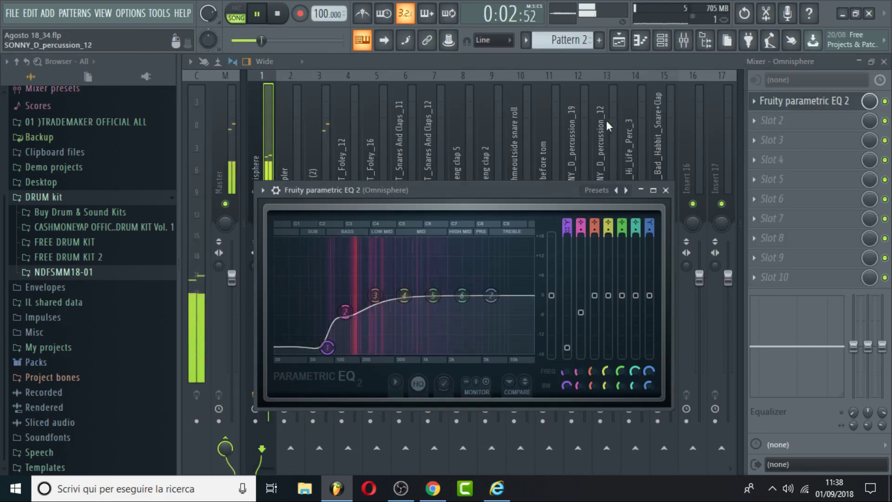
Examine the Omnisphere channel's loaded patch and plugin information, and its piano roll for Pattern 2
left_click(667, 46)
left_click(421, 119)
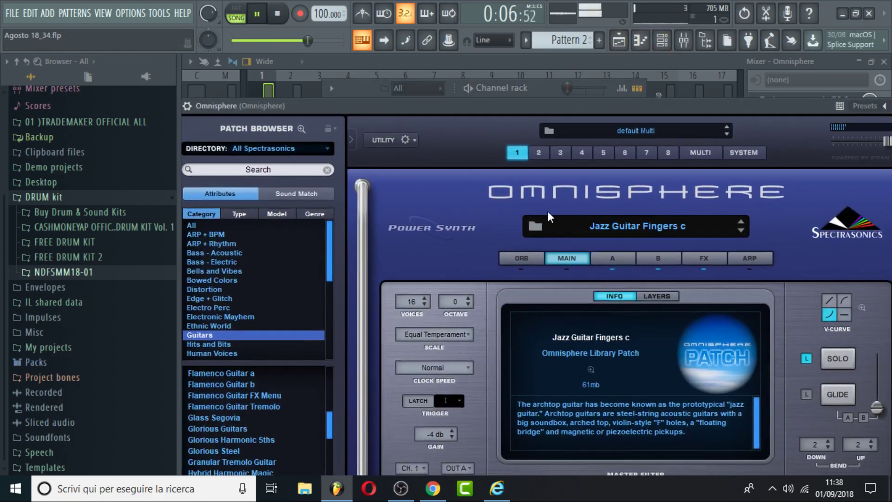
left_click(839, 226)
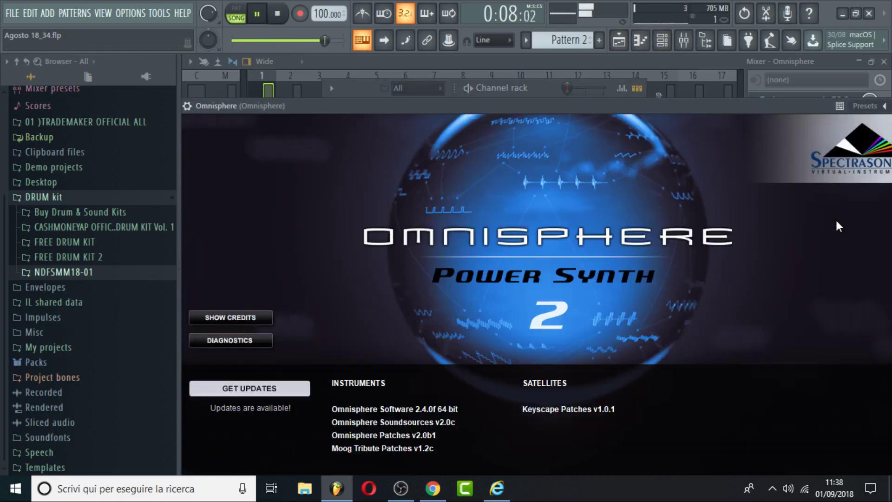
left_click(513, 300)
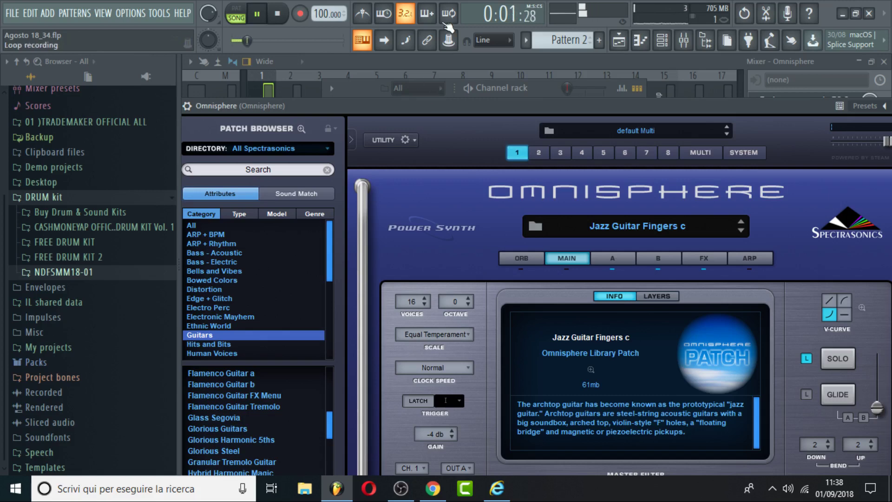
left_click(640, 40)
scroll(328, 197, "up", 2)
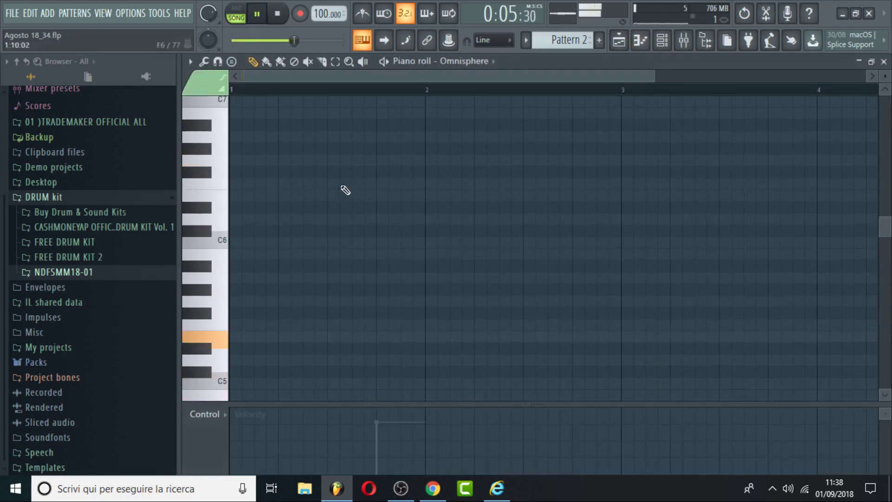
Stop playback and clone the Omnisphere channel
left_click(662, 40)
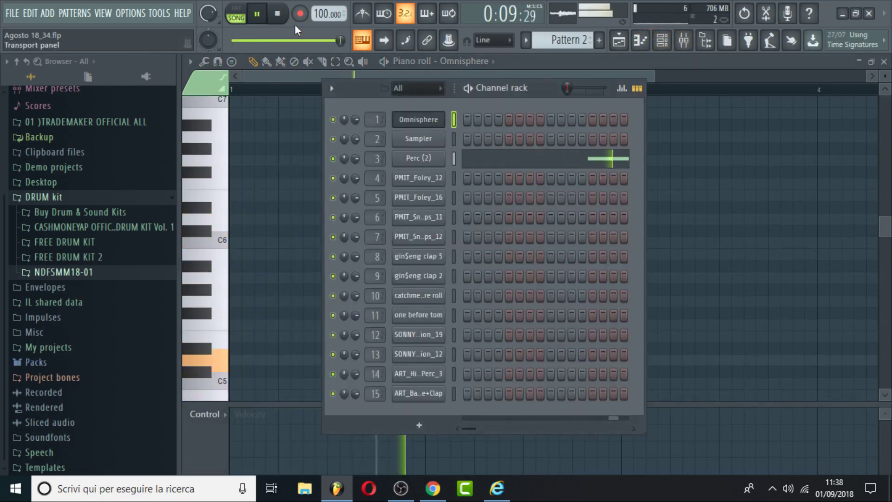
left_click(277, 14)
right_click(420, 122)
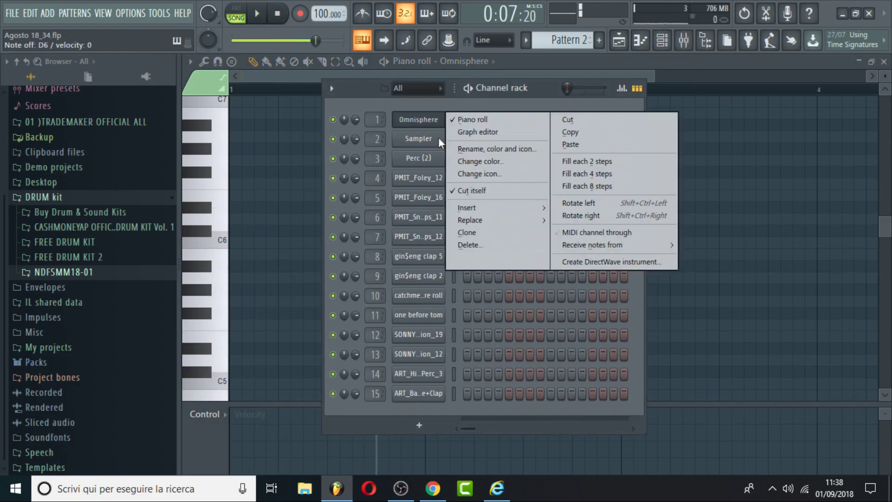
left_click(469, 233)
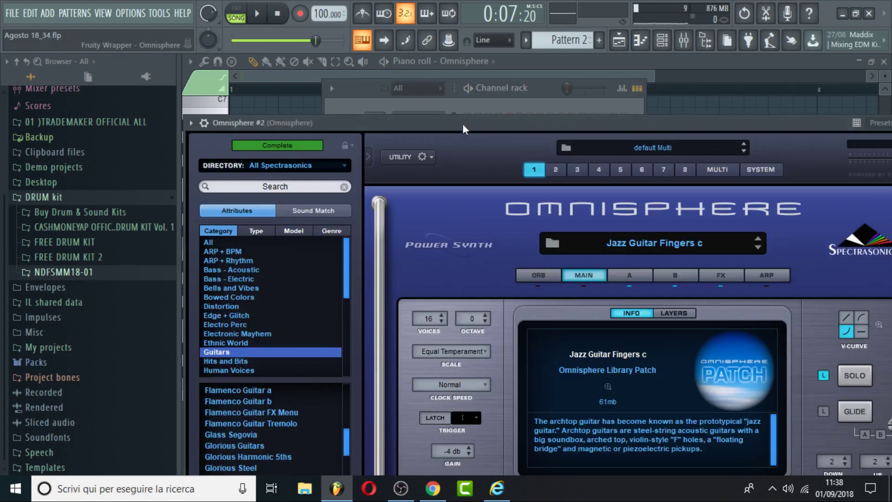
left_click(525, 97)
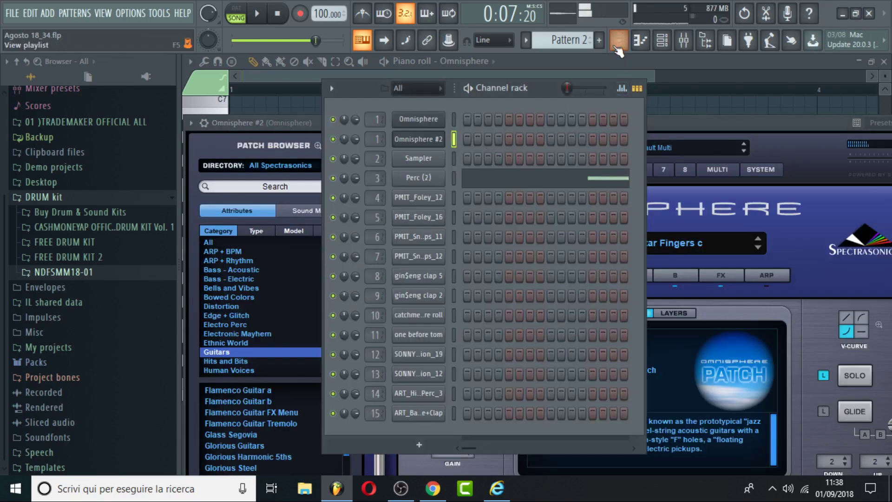
Switch to Pattern 3 and place its clip on Track 3 at bar 1 of the playlist
left_click(616, 48)
left_click(280, 14)
left_click(259, 15)
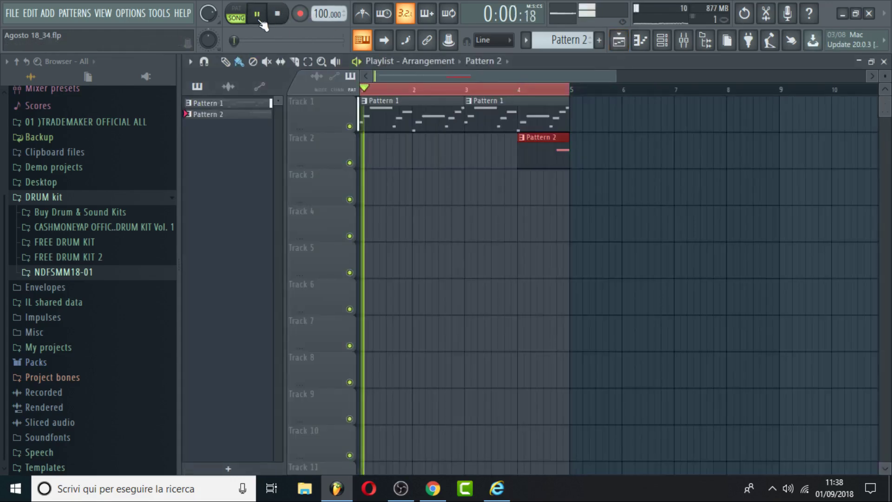
scroll(574, 41, "up", 1)
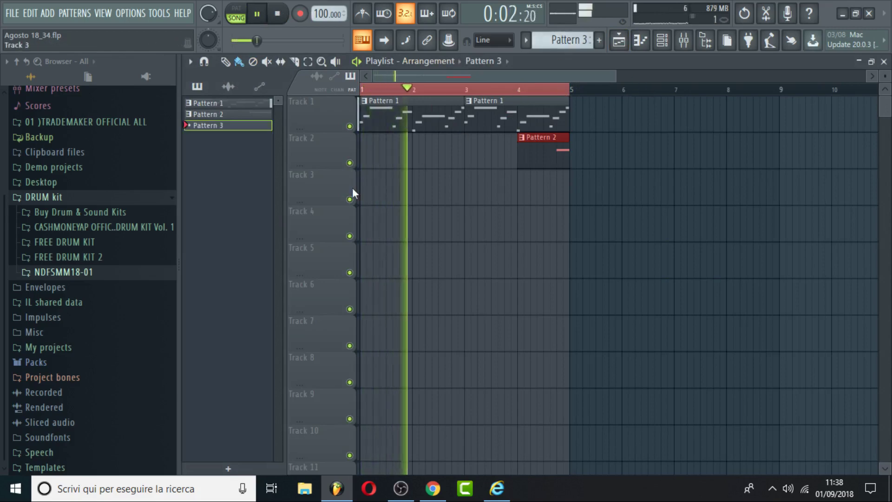
left_click(367, 186)
left_click(279, 14)
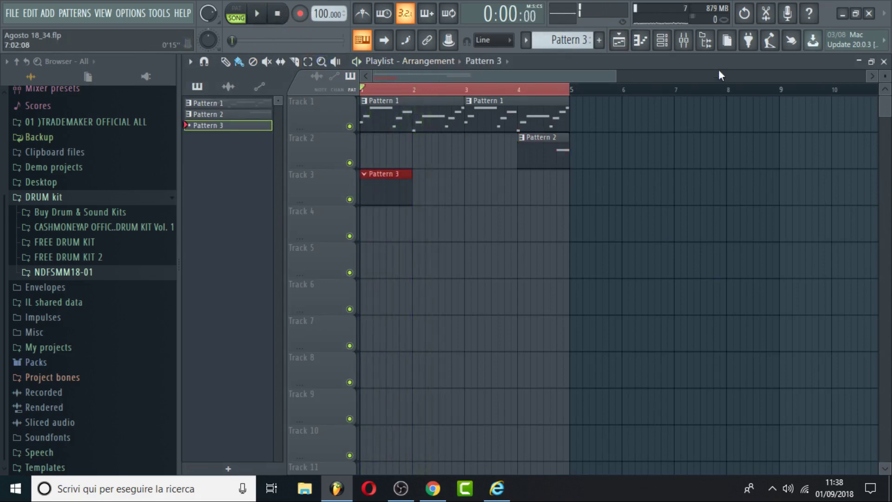
Route the cloned Omnisphere #2 channel to its own free mixer track, track 16
left_click(644, 42)
left_click(662, 42)
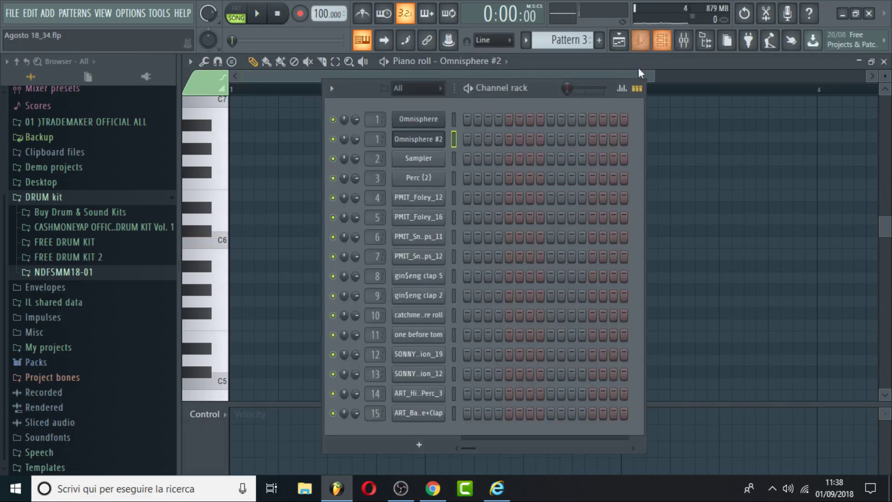
right_click(420, 143)
left_click(459, 140)
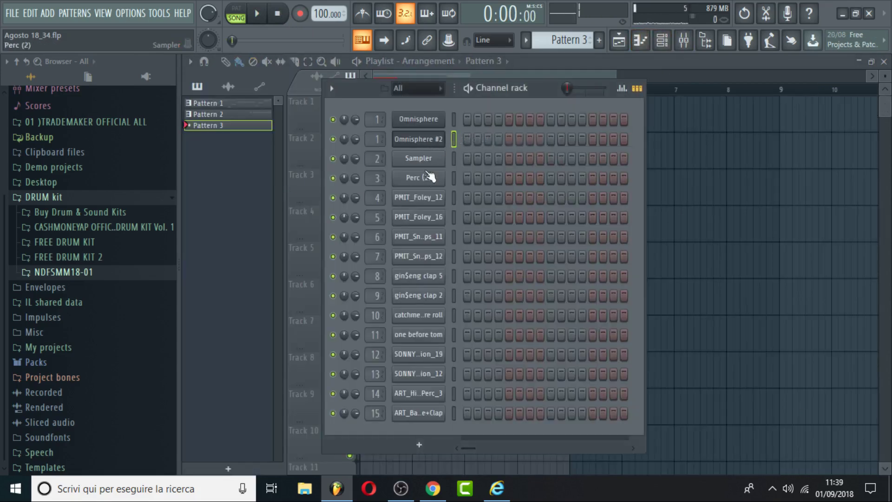
right_click(414, 140)
left_click(414, 141)
left_click(414, 141)
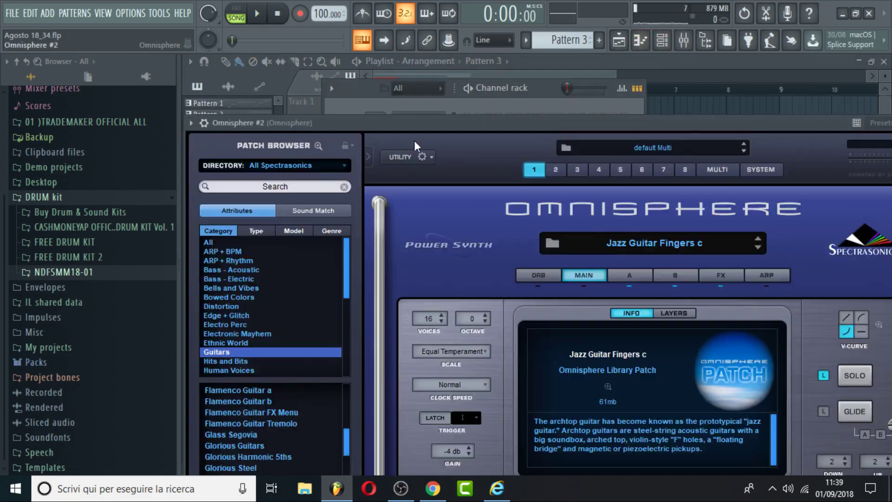
left_click(203, 123)
left_click(449, 181)
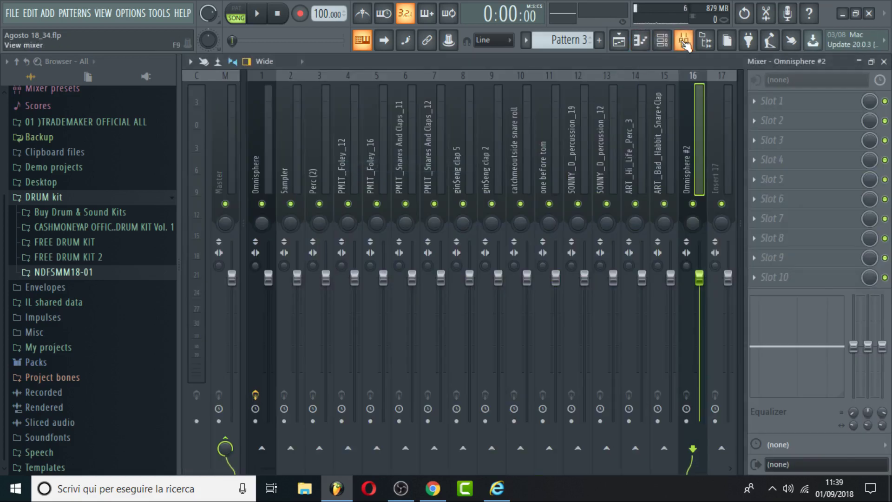
Draw one-step E6 and D6 notes at steps 7 and 8 of bar 1 in the Omnisphere #2 piano roll for Pattern 3
left_click(640, 40)
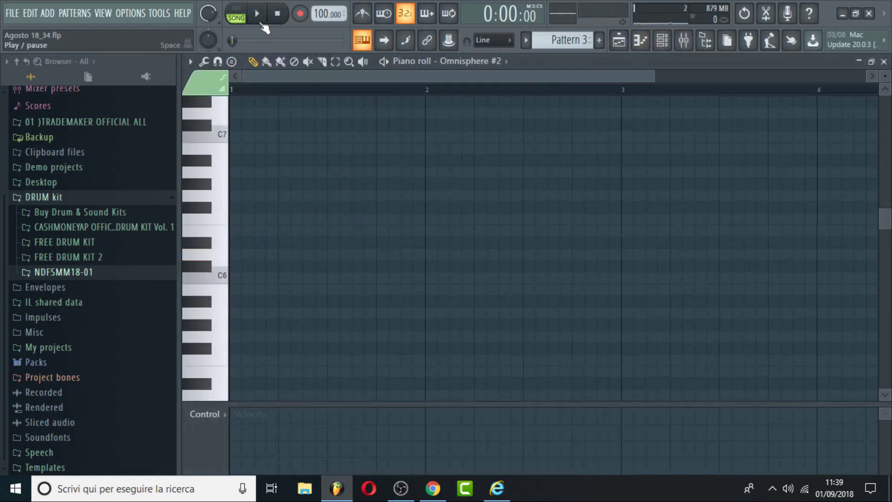
left_click(258, 15)
left_click(278, 14)
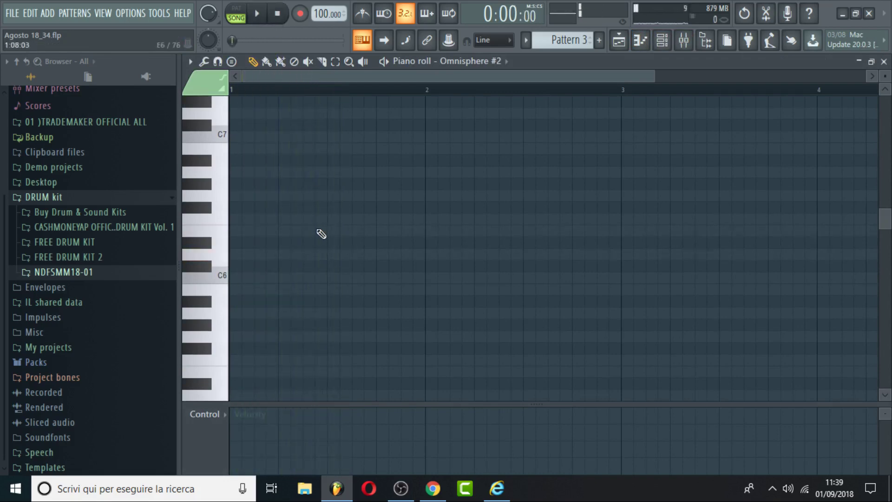
left_click(307, 219)
left_click_drag(325, 234, 327, 236)
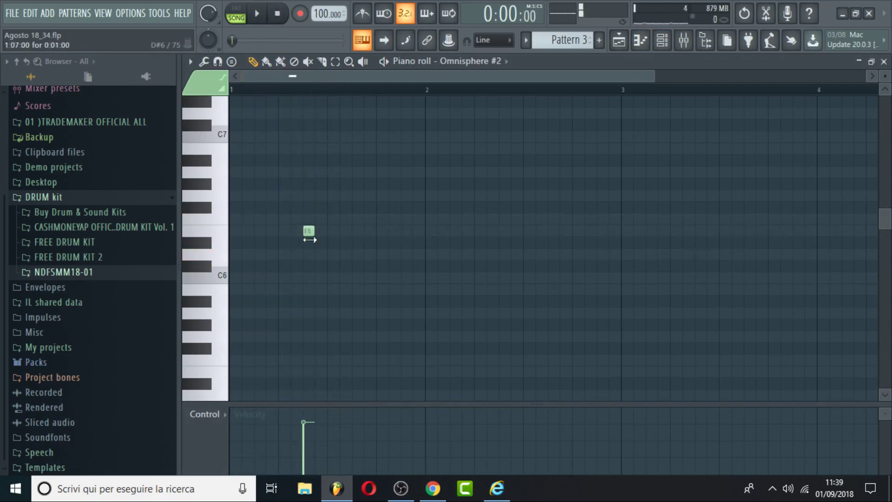
key("space")
left_click(352, 266)
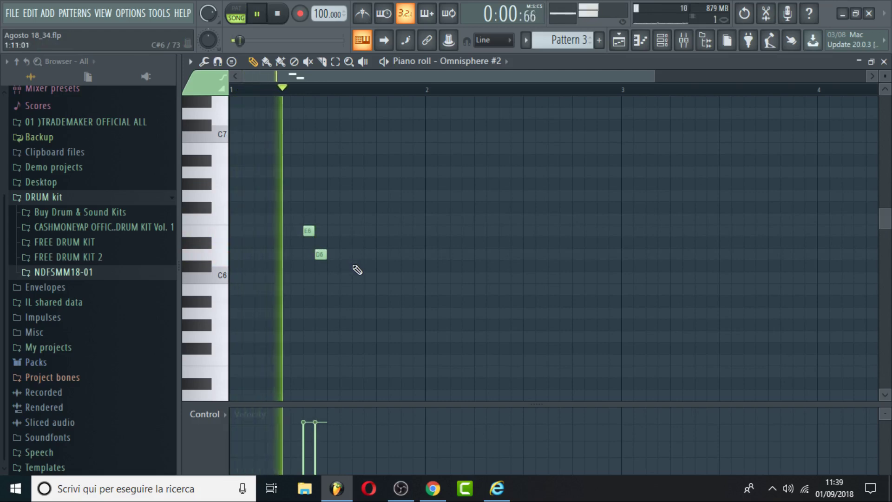
right_click(353, 266)
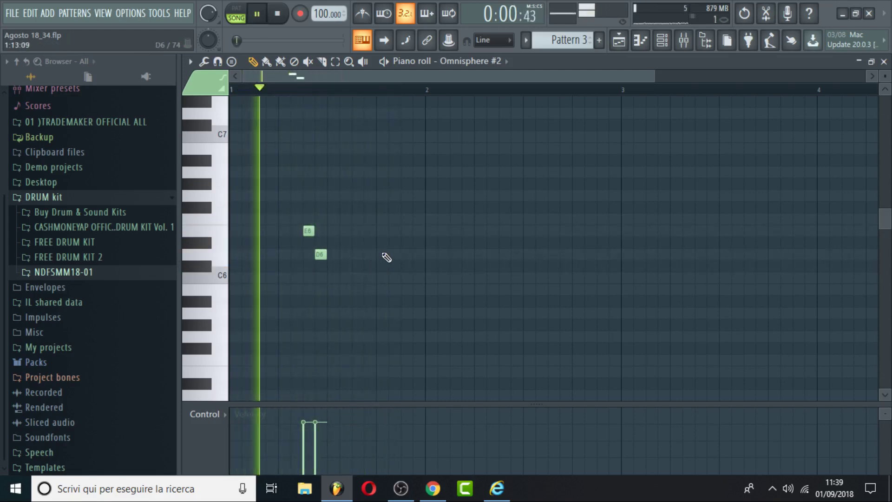
Add one-step notes: D6 at step 15 of bar 1, and C6, A6 and E6 at steps 2, 7 and 8 of bar 2
left_click(406, 256)
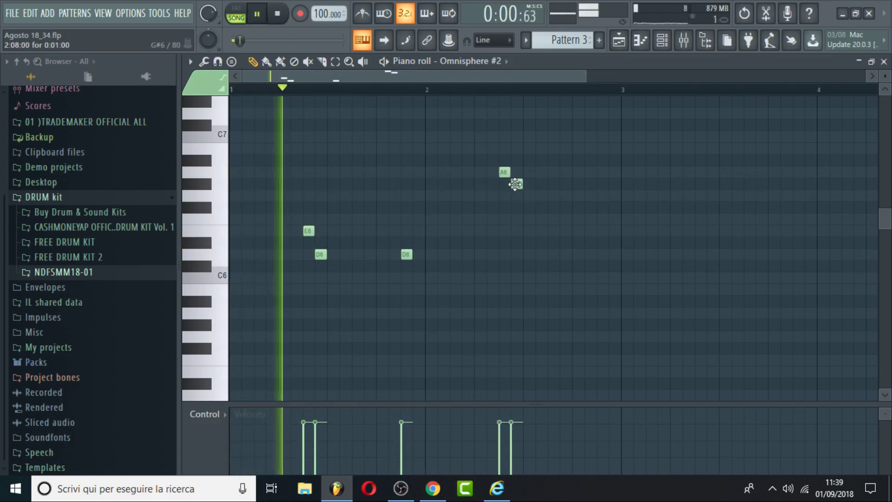
key("space")
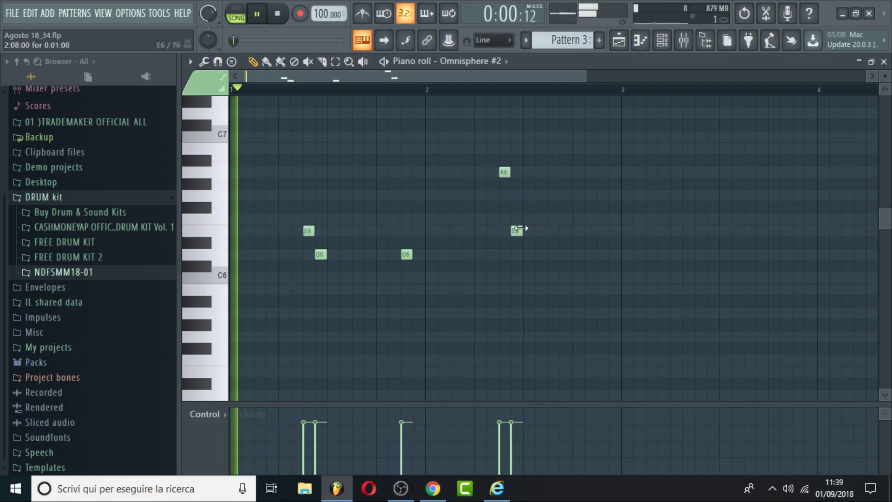
double_click(447, 279)
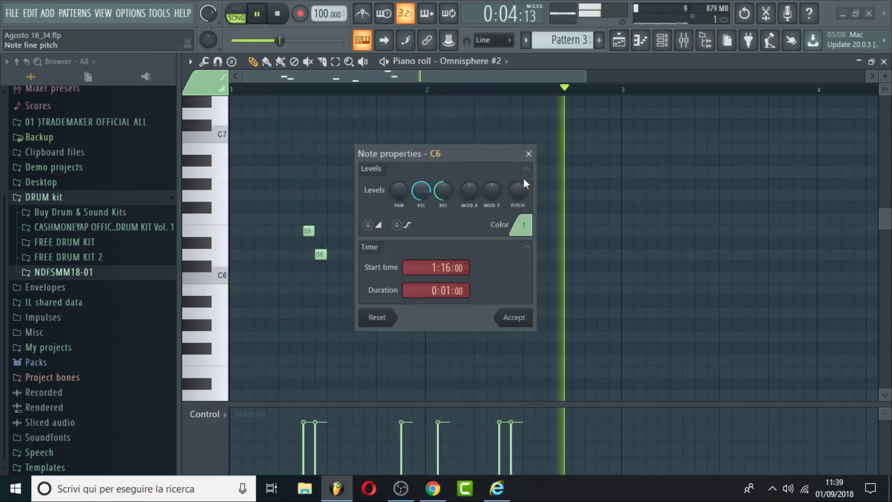
left_click(528, 153)
Complete bar 2 with one-step D6 and E6 notes at steps 13 and 15, playing the arrangement to check them
key("space")
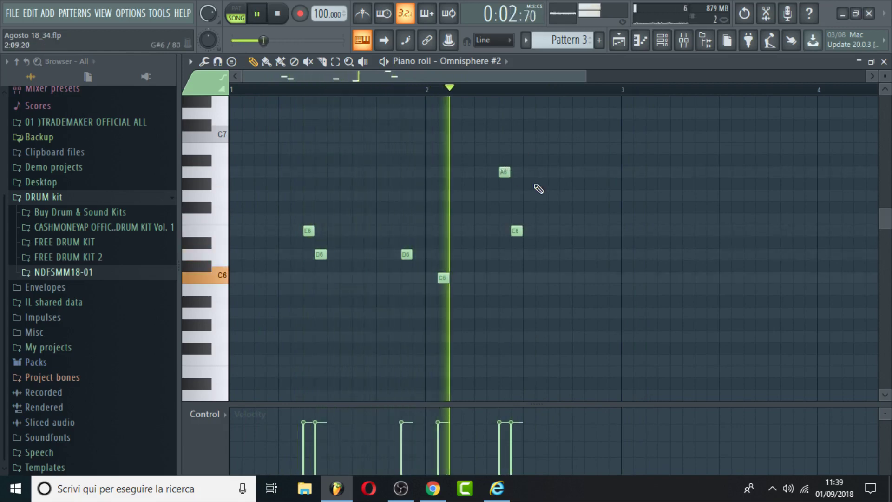
key("space")
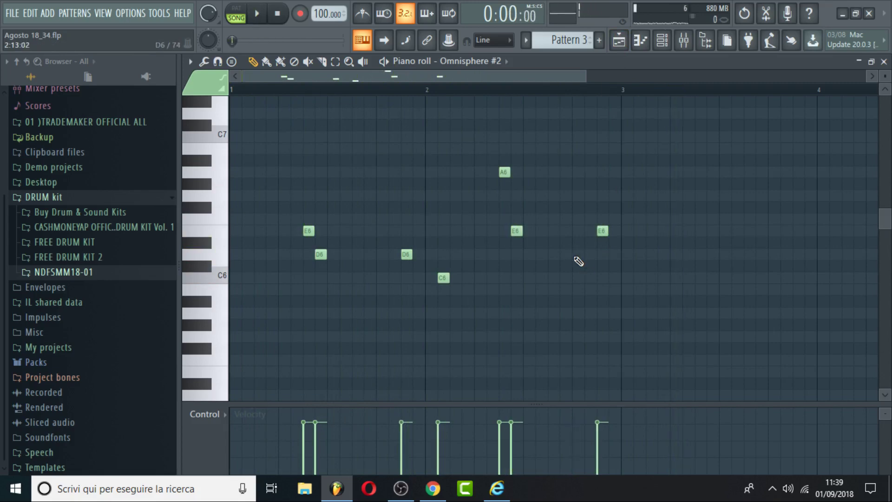
key("space")
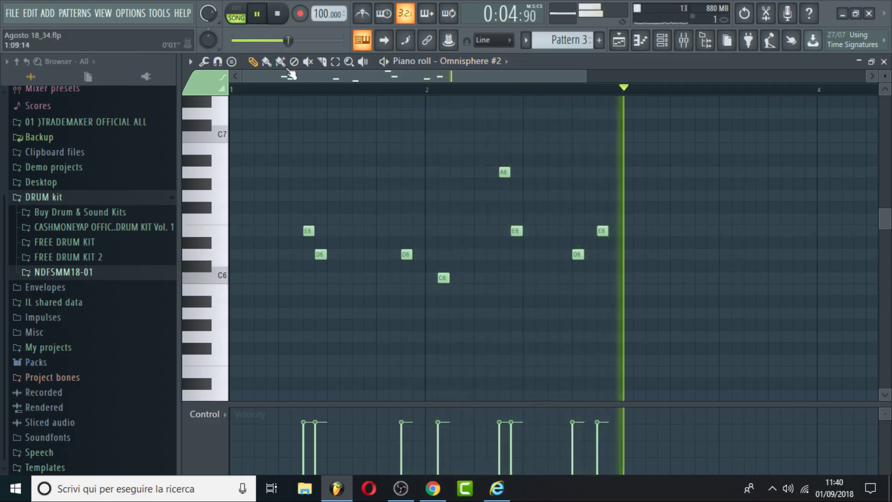
Duplicate the two-bar Omnisphere #2 phrase and align the copy to start on step 7 of bar 3
right_click(211, 13)
left_click(220, 21)
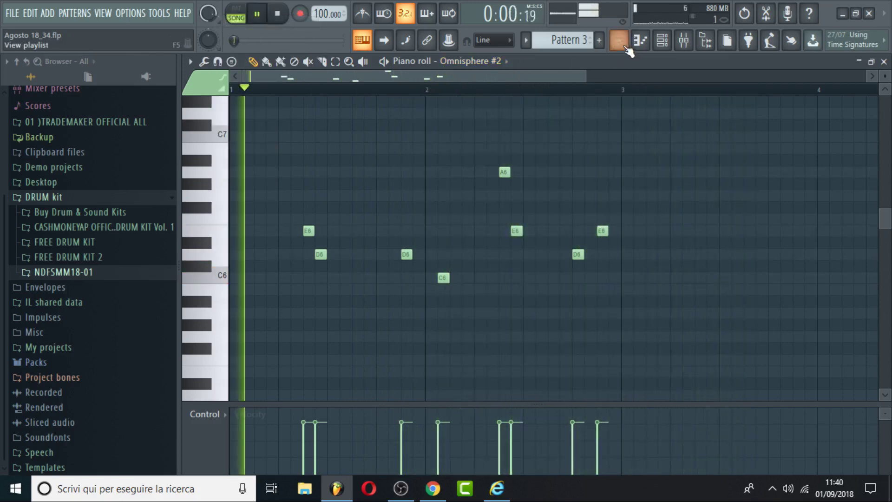
key("ctrl+b")
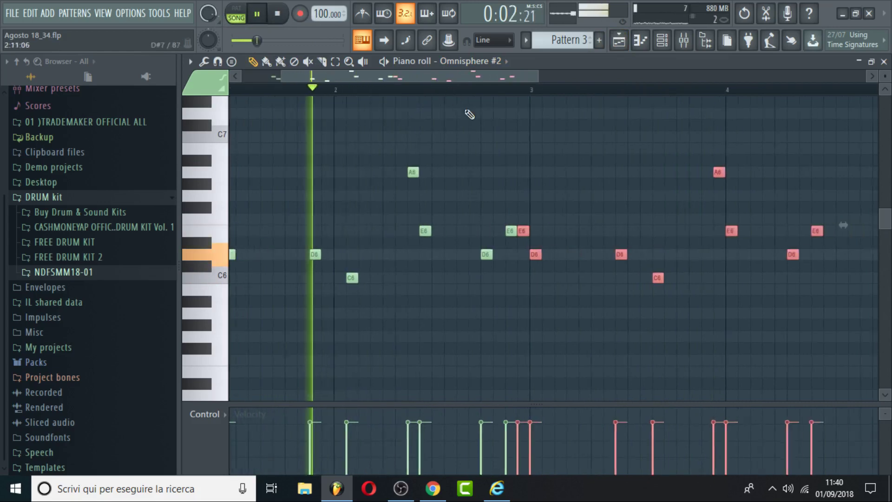
left_click_drag(282, 76, 242, 76)
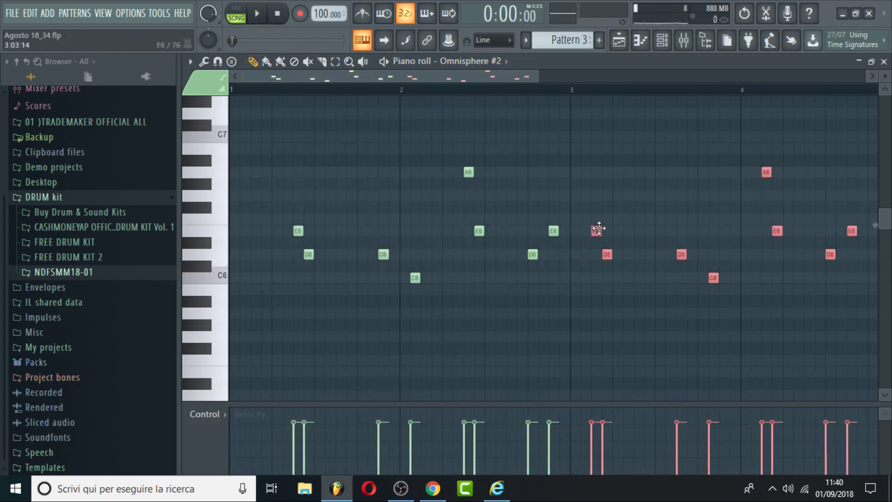
left_click_drag(614, 228, 637, 229)
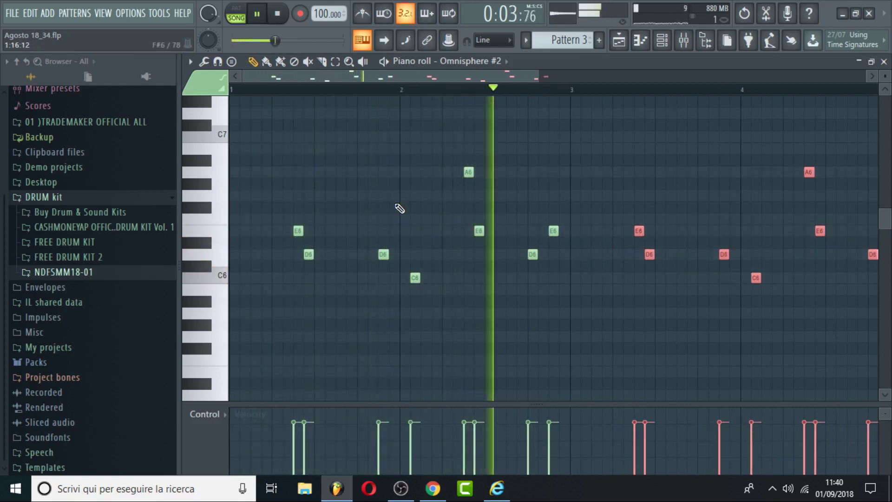
Move the last D6 and E6 notes of bar 2 to steps 11 and 14 while the arrangement plays
key("space")
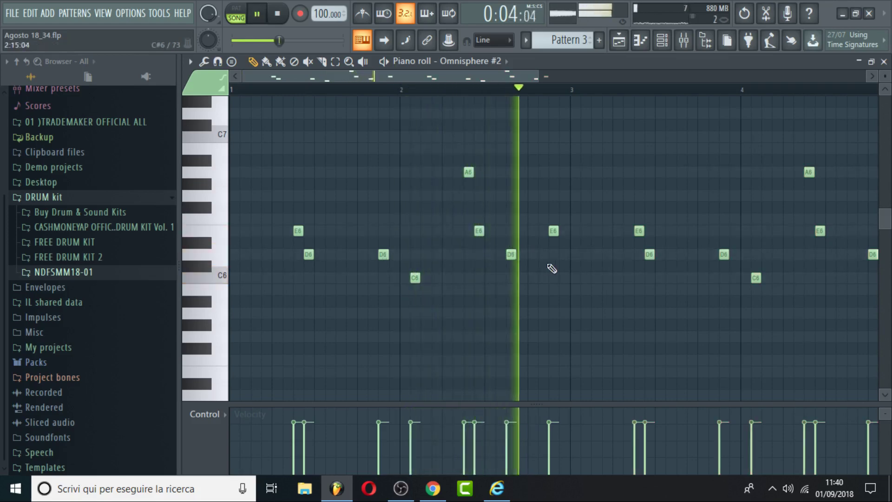
mouse_move(551, 234)
left_mouse_down()
mouse_move(530, 234)
mouse_move(540, 232)
left_mouse_up()
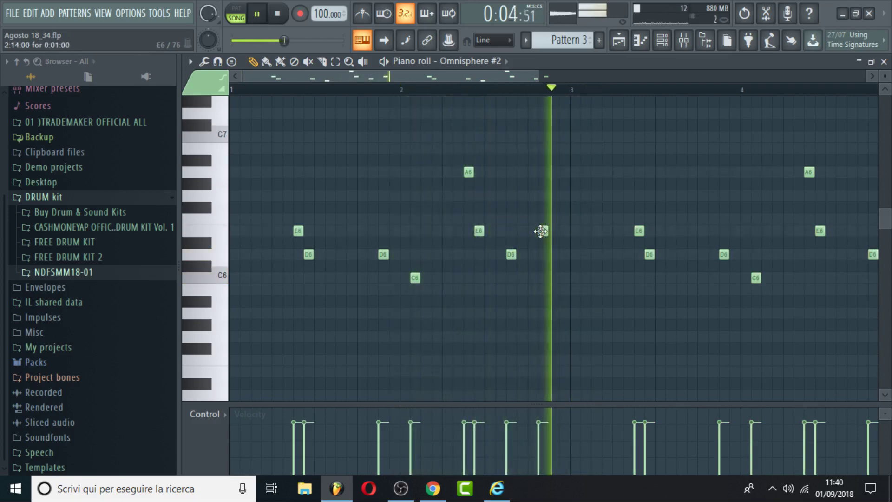
left_click_drag(440, 78, 546, 60)
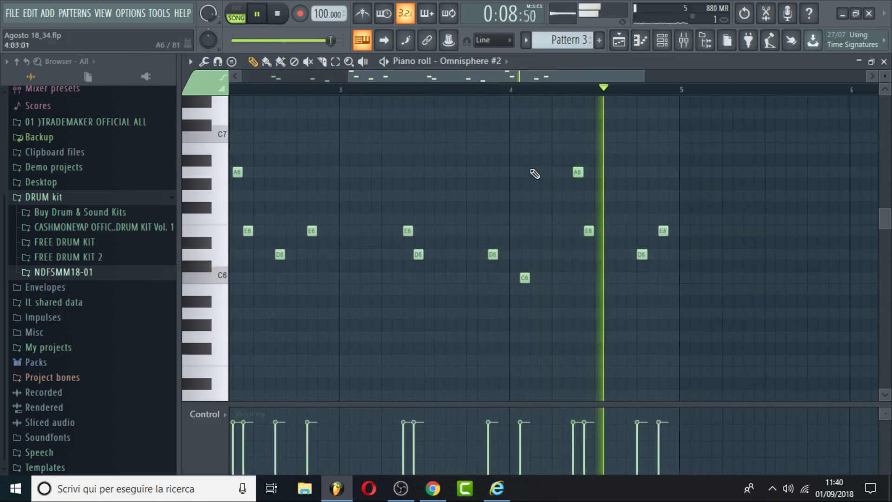
Play the arrangement with the four-bar Pattern 3 clip and lower the volume of the Perc (2) mixer track
left_click(617, 43)
key("space")
left_click(550, 98, "ctrl")
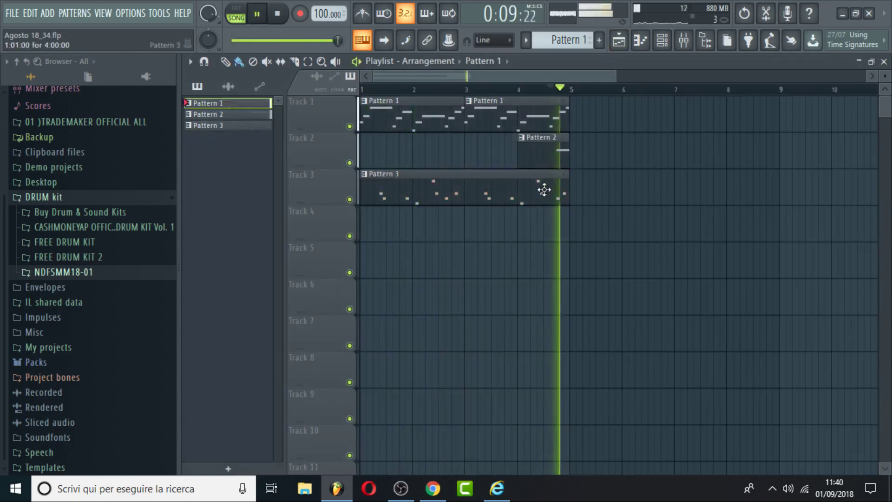
key("space")
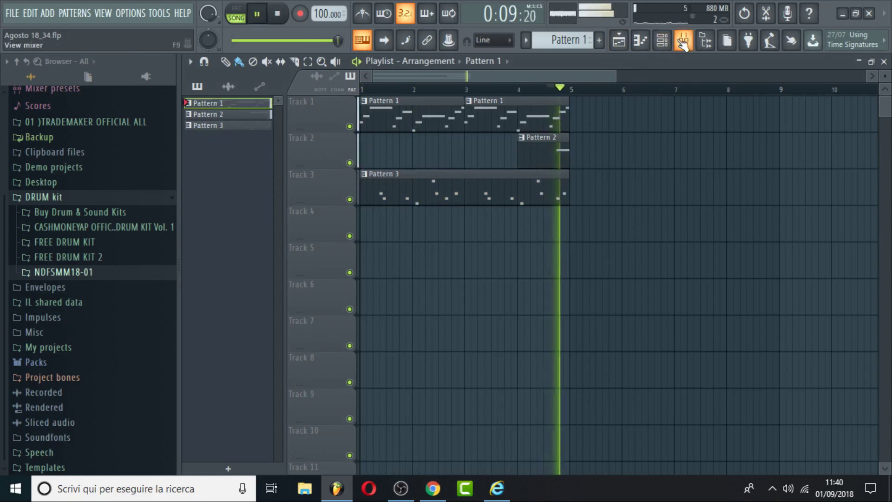
left_click(683, 42)
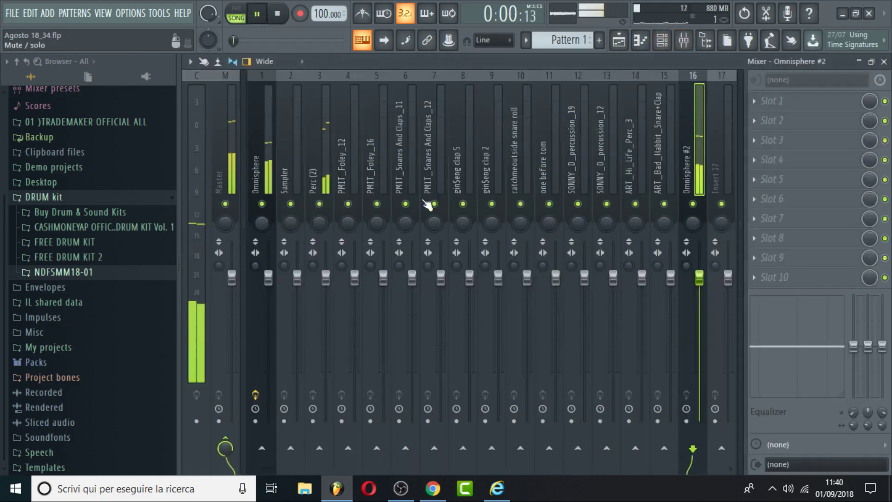
left_click_drag(327, 275, 327, 321)
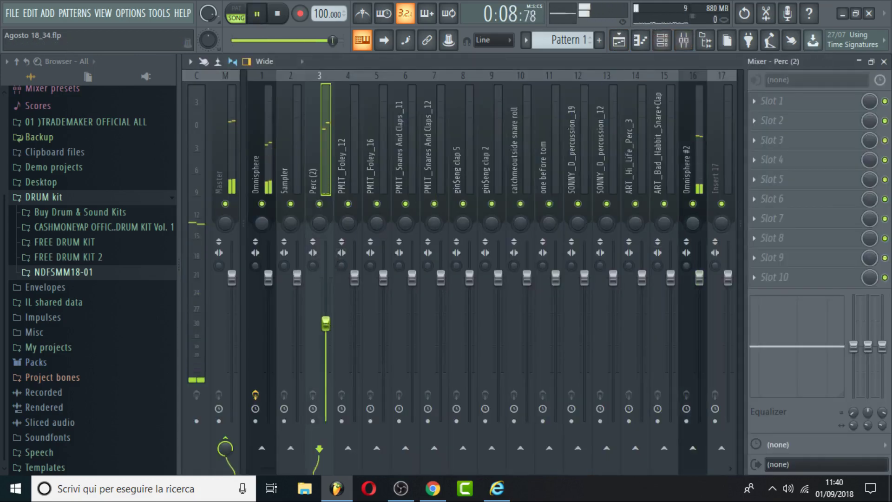
Create Pattern 4 and place its clip at bar 1 of Track 4 in the playlist
left_click(663, 41)
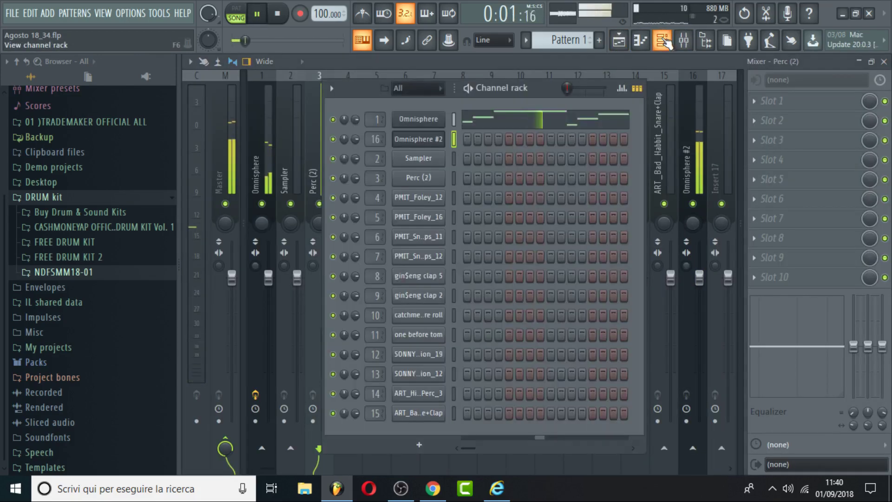
left_click(617, 42)
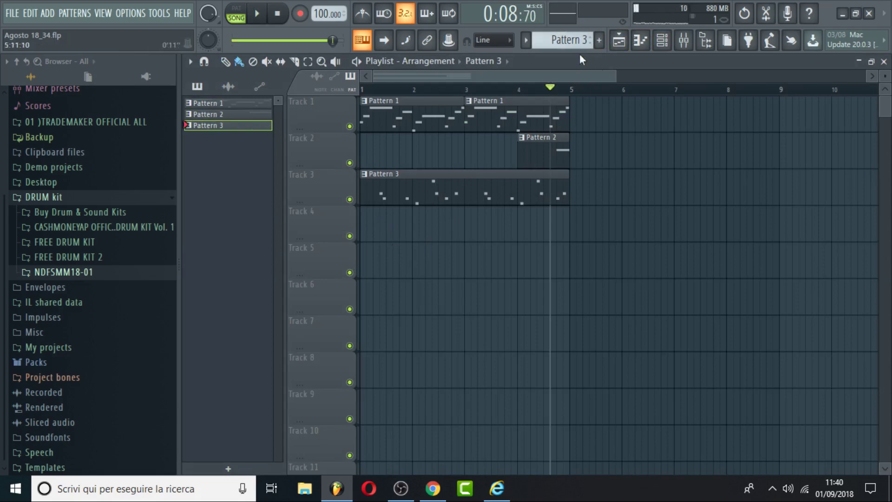
Audition the PMIT percussion channels and open the piano roll for PMIT_Snares And Claps_12
left_click(662, 42)
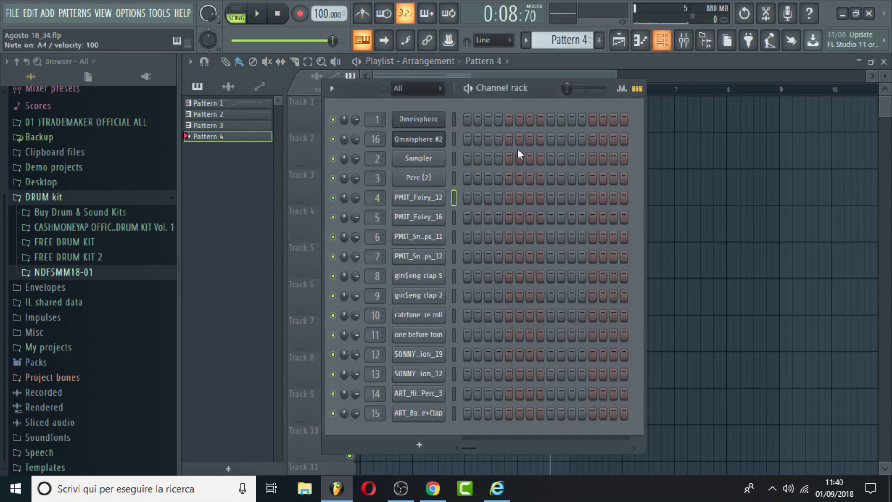
left_click(453, 239)
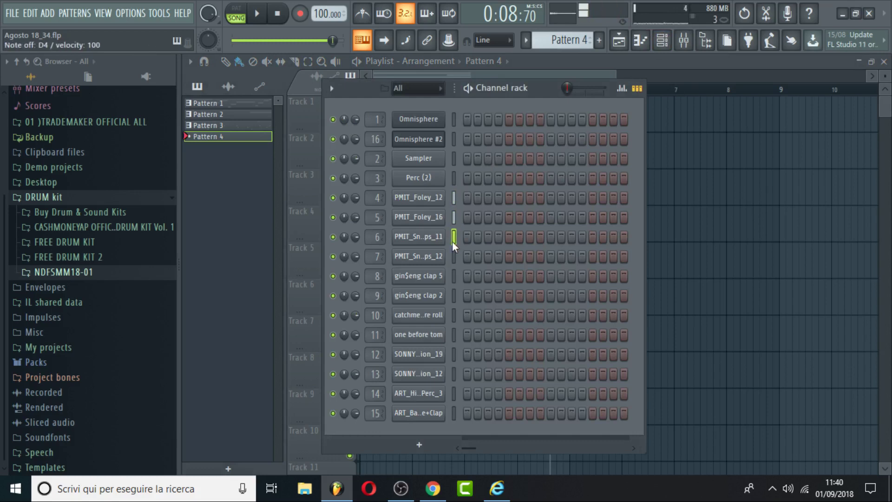
left_click(454, 257)
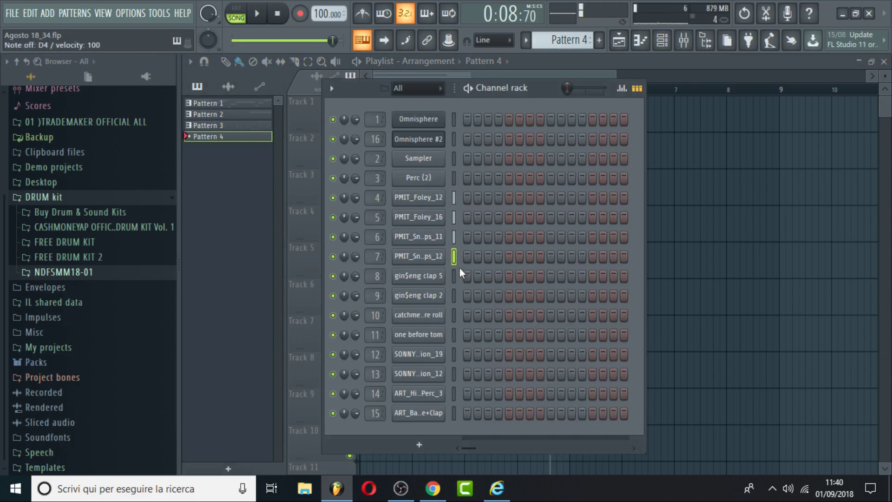
left_click(642, 47)
left_click_drag(410, 74, 122, 206)
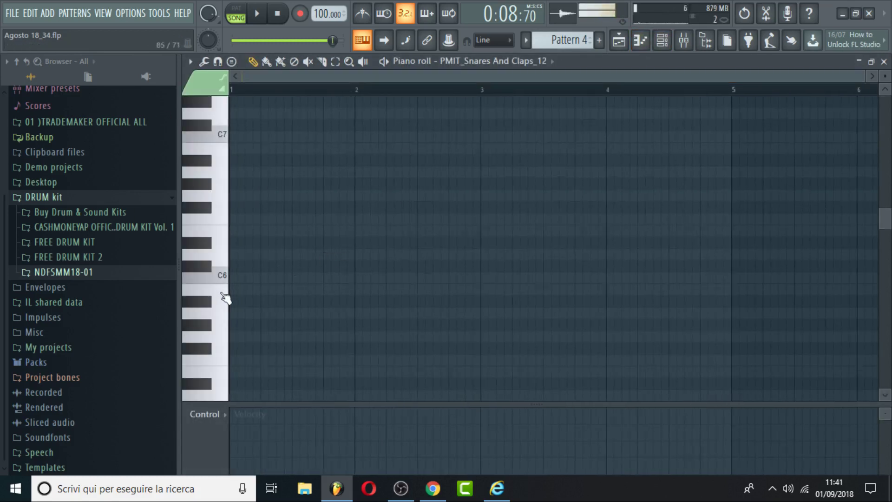
Draw one-step C5 snare hits at steps 1, 4, 7, 11 and 13 of bar 1 in Pattern 4
scroll(226, 298, "down", 5)
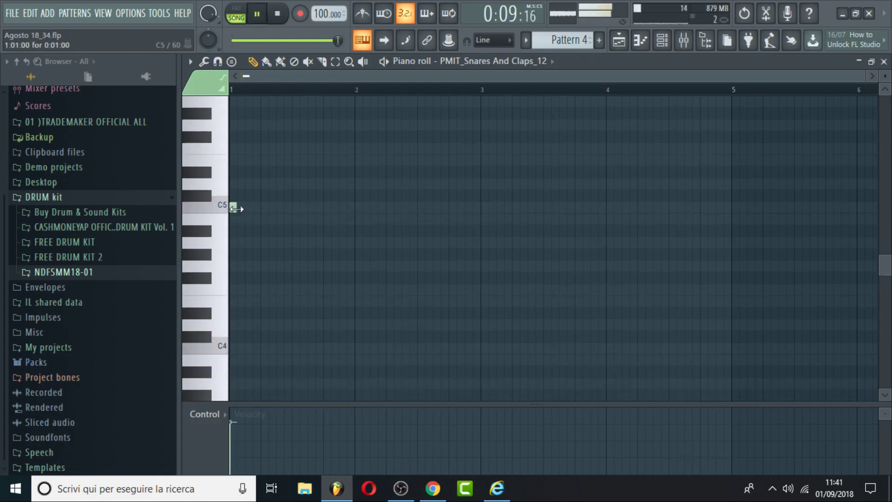
key("space")
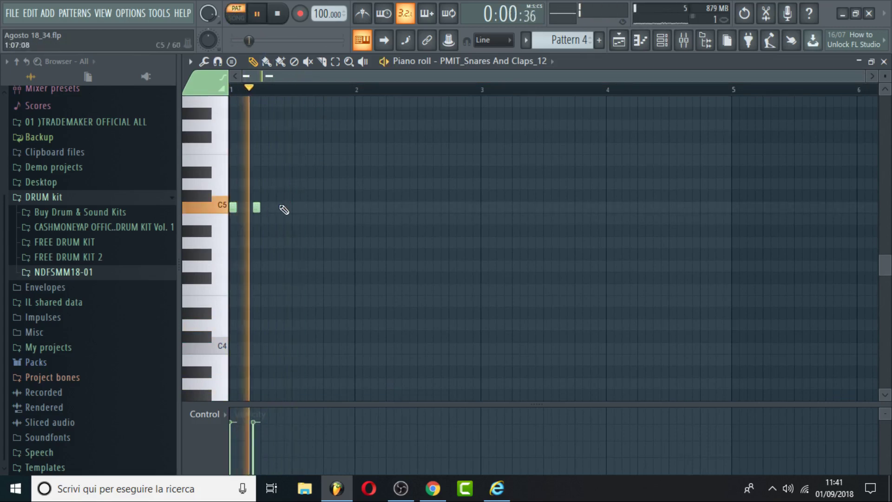
left_click(281, 208)
left_click(303, 208)
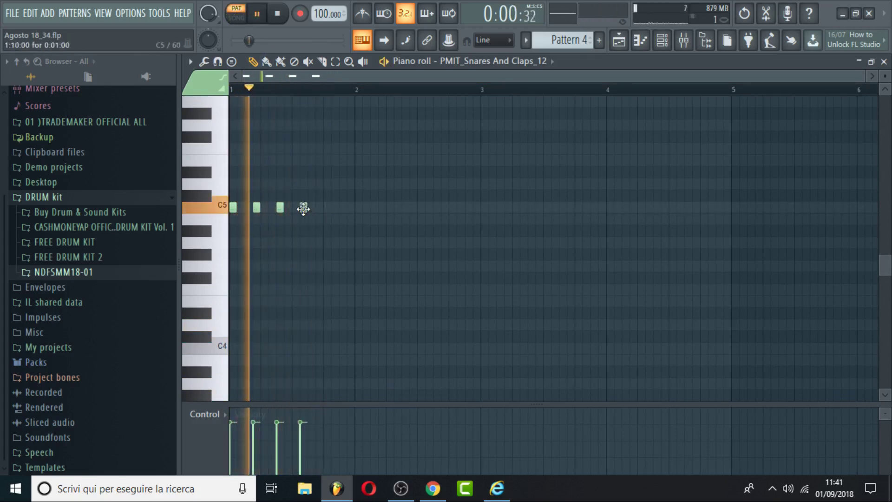
right_click(303, 208)
left_click(321, 208)
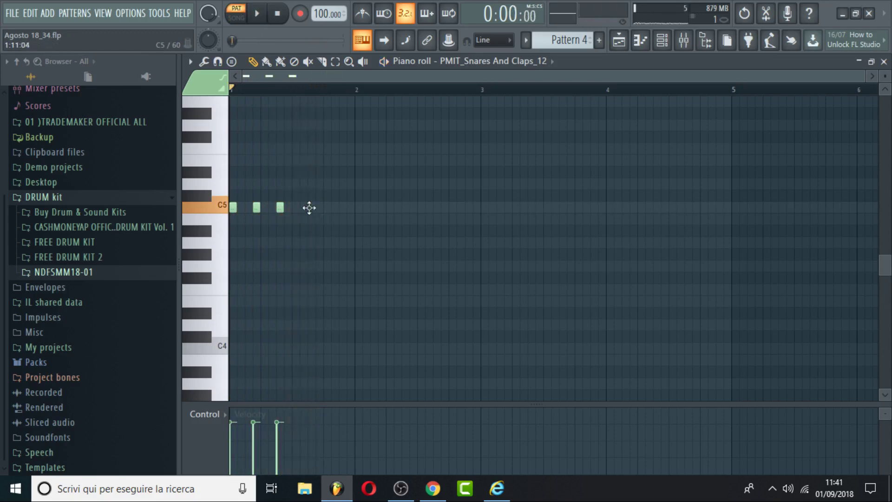
left_click(327, 207)
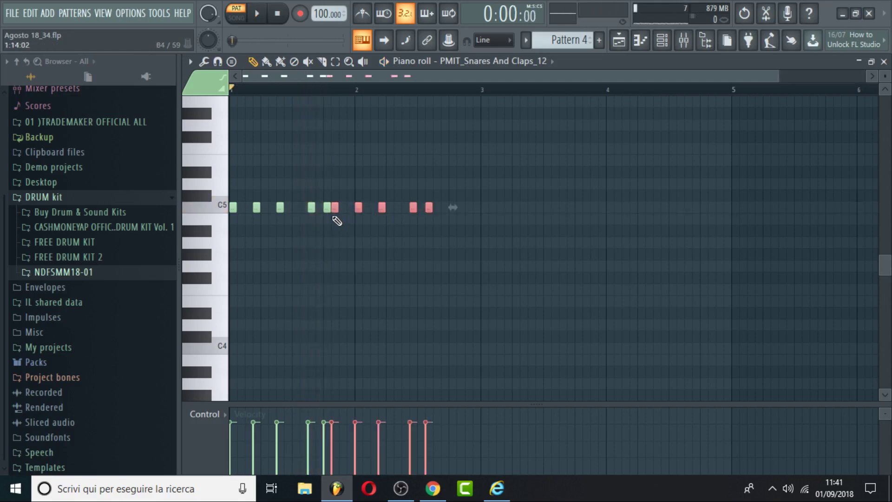
Copy the bar 1 snare hits to the same steps of bar 2 and add a C5 hit at step 15
left_click(421, 250, "ctrl")
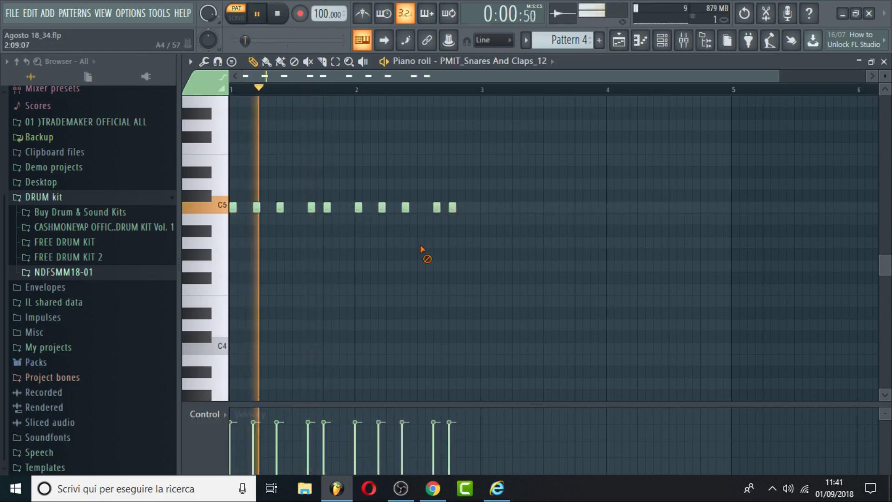
left_click(466, 208)
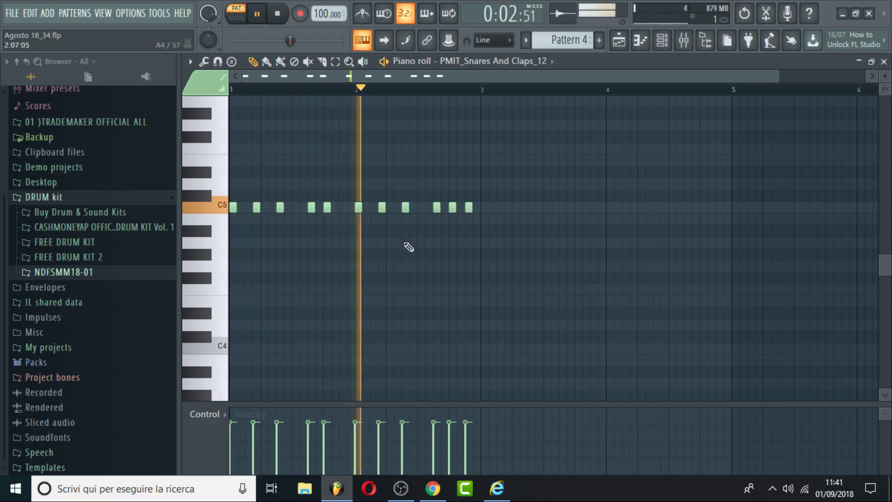
Fill in C5 snare hits at steps 14 and 12 of bar 2 and lower the velocity of the step 12 hit
left_click(461, 207)
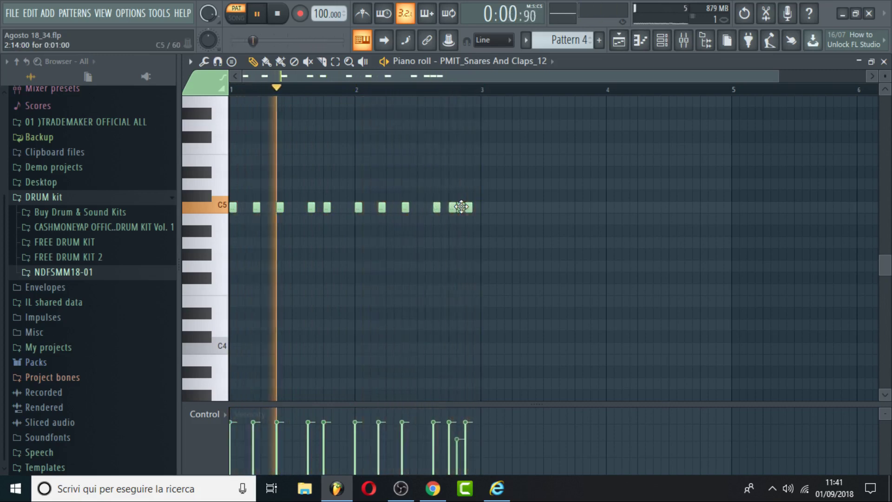
left_click(444, 207)
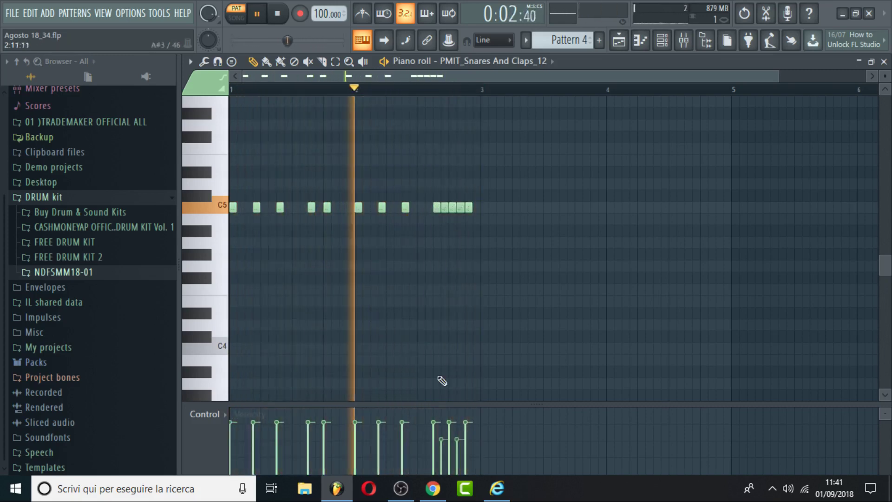
mouse_move(436, 448)
left_mouse_down()
mouse_move(428, 418)
mouse_move(438, 455)
mouse_move(447, 343)
mouse_move(442, 424)
mouse_move(431, 425)
mouse_move(439, 447)
left_mouse_up()
left_click(441, 456)
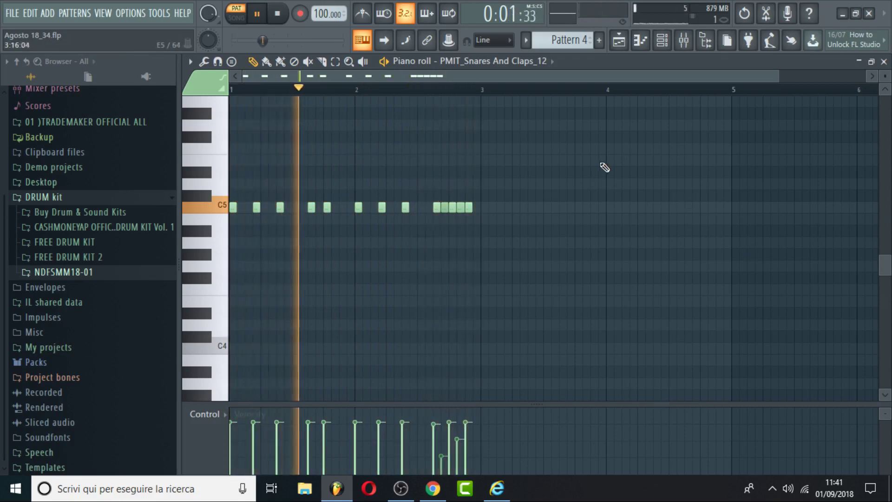
Place a second Pattern 4 clip at bar 3 of Track 4 in the playlist while the arrangement plays
left_click(618, 40)
left_click(618, 41)
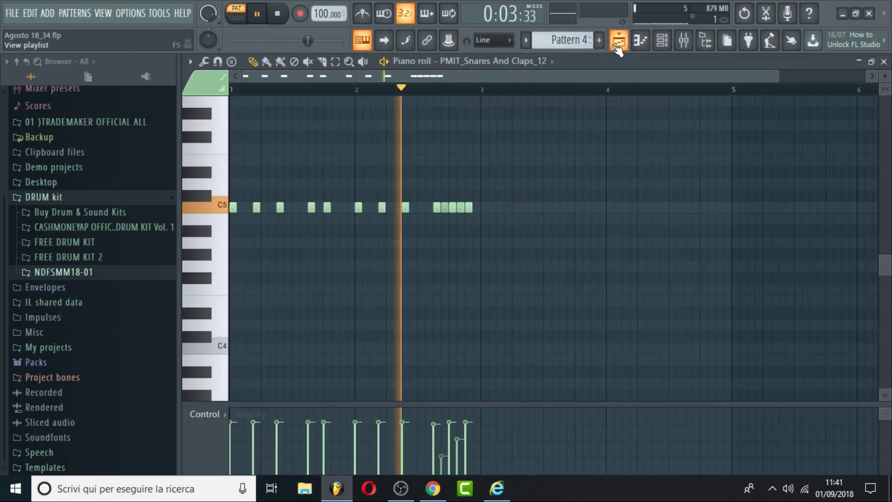
left_click(618, 40)
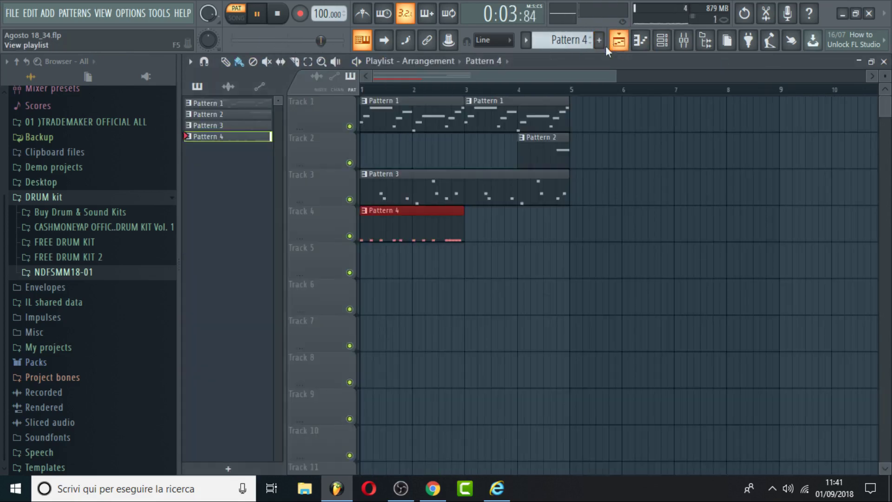
left_click(471, 235)
Lower the volume of the PMIT_Snares And Claps_12 mixer track, track 7
left_click(672, 43)
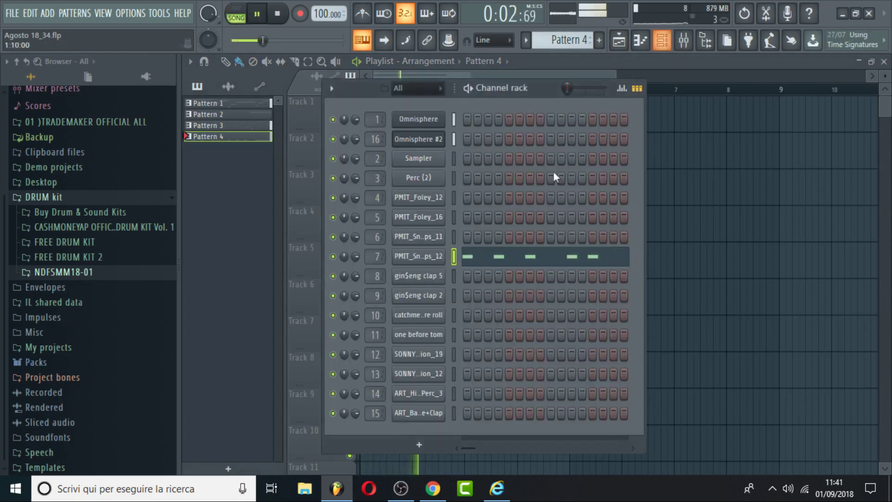
left_click(685, 41)
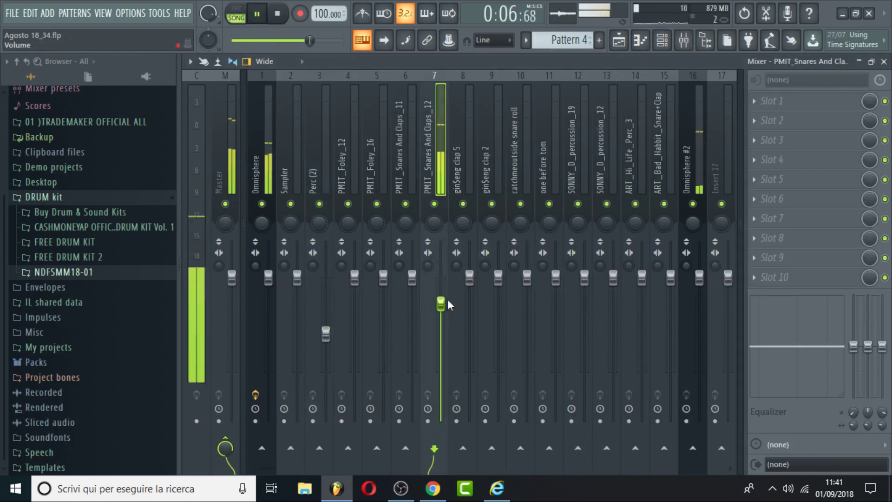
Transpose all PMIT_Snares And Claps_12 hits in Pattern 4 down from C5 to F4
left_click(645, 45)
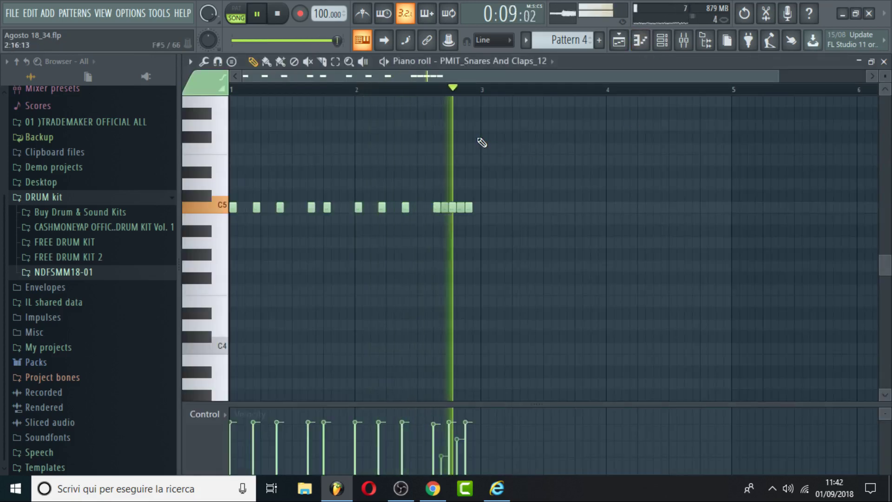
key("Down")
key("Down")
key("Down")
key("Down")
key("Down")
key("Down")
key("Down")
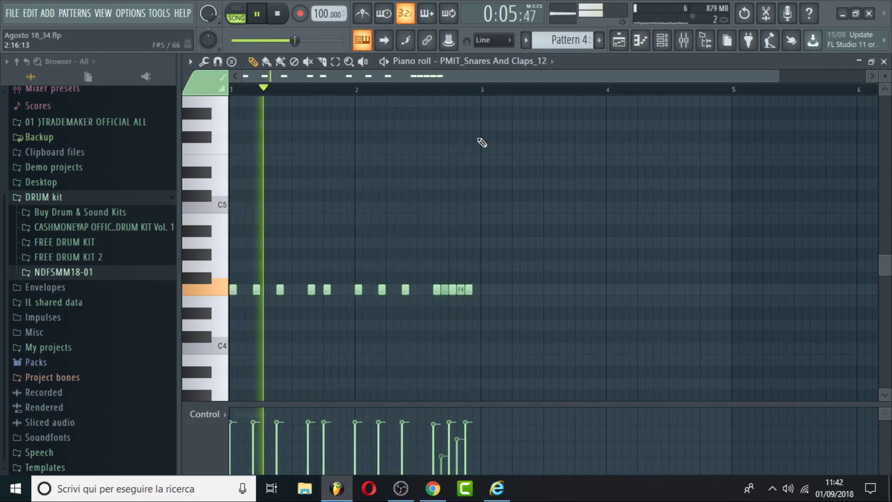
Check the snare's level in the mixer and open the channel settings of gin$eng clap 5
left_click(663, 44)
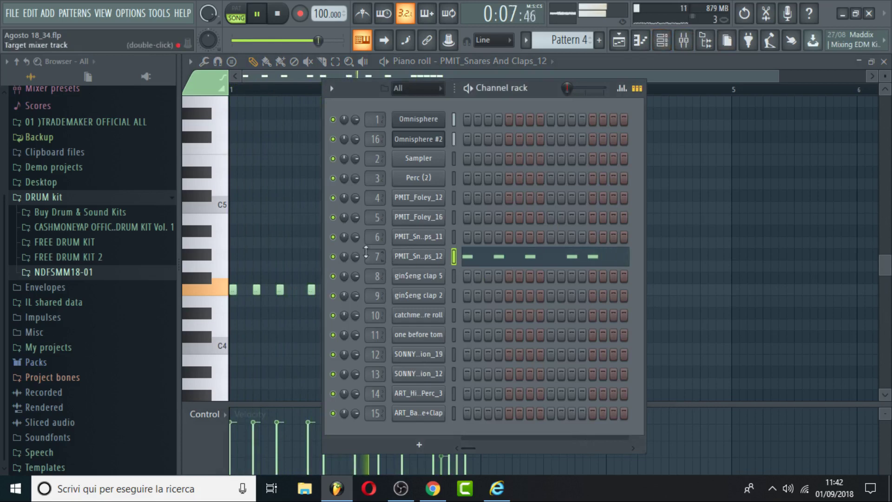
left_click(687, 42)
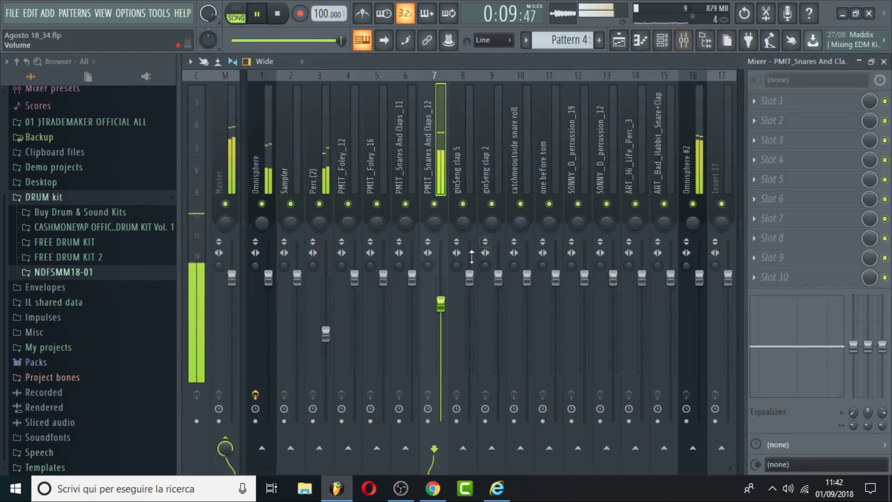
left_click(663, 41)
left_click(444, 278)
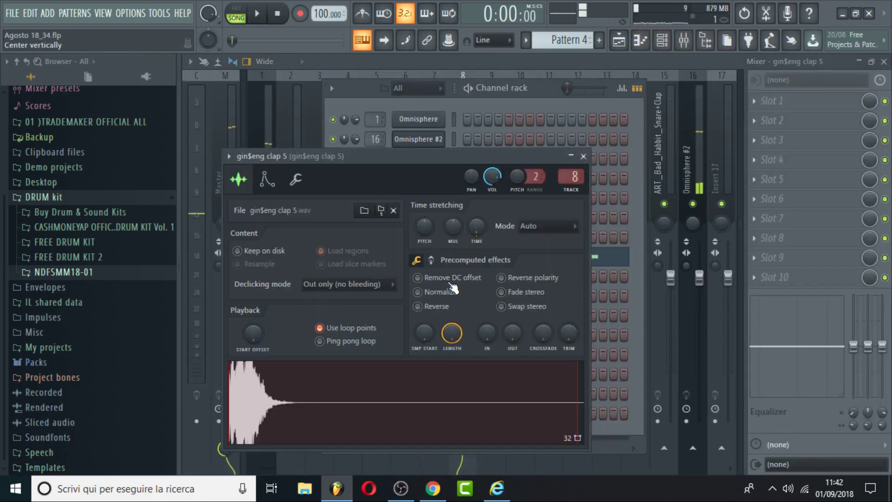
Open the piano roll of gin$eng clap 5 for Pattern 4
left_click(639, 41)
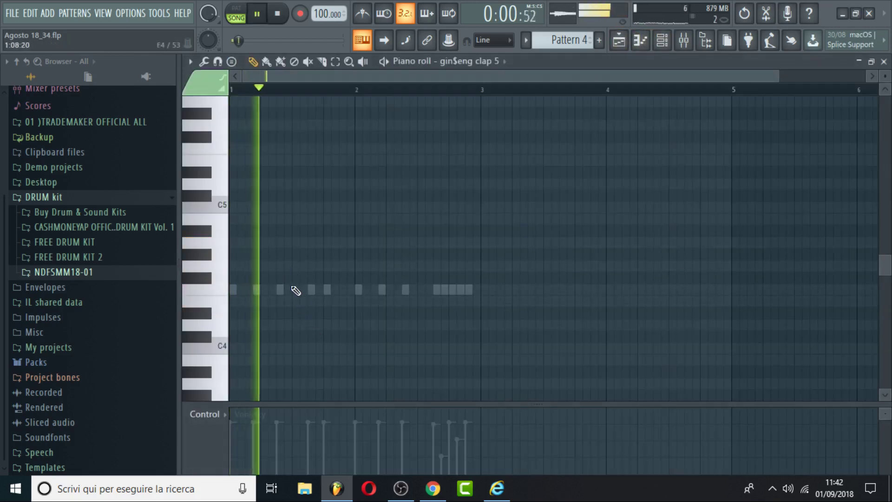
Try gin$eng clap 5 hits on F4 between the ghosted snare notes, including step 5 of bars 1 and 2
left_click(295, 290)
left_click_drag(296, 440, 314, 417)
right_click(295, 289)
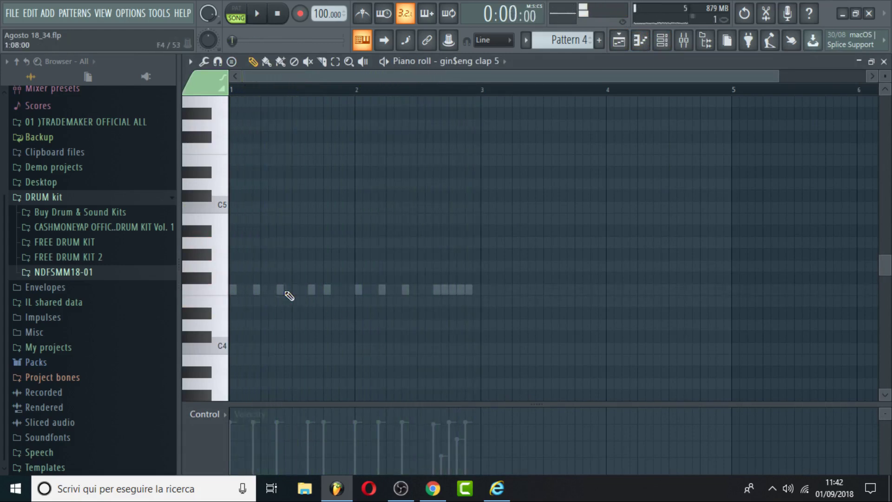
left_click(262, 290)
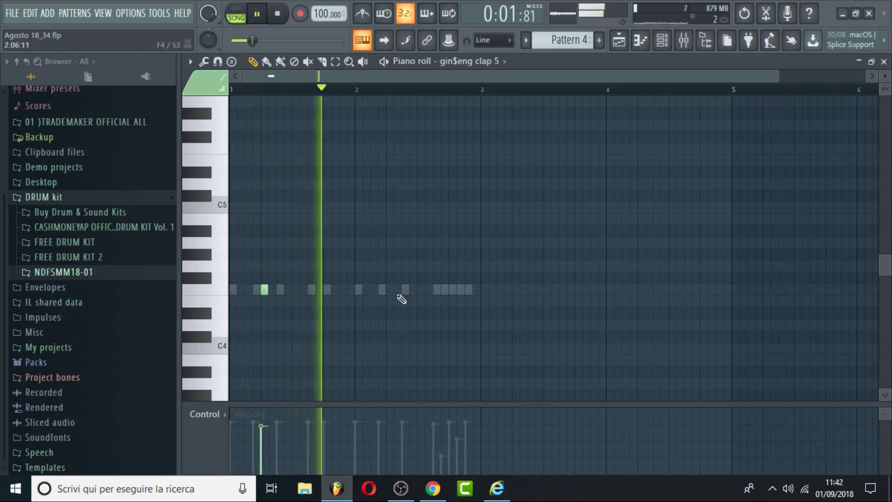
left_click(420, 291)
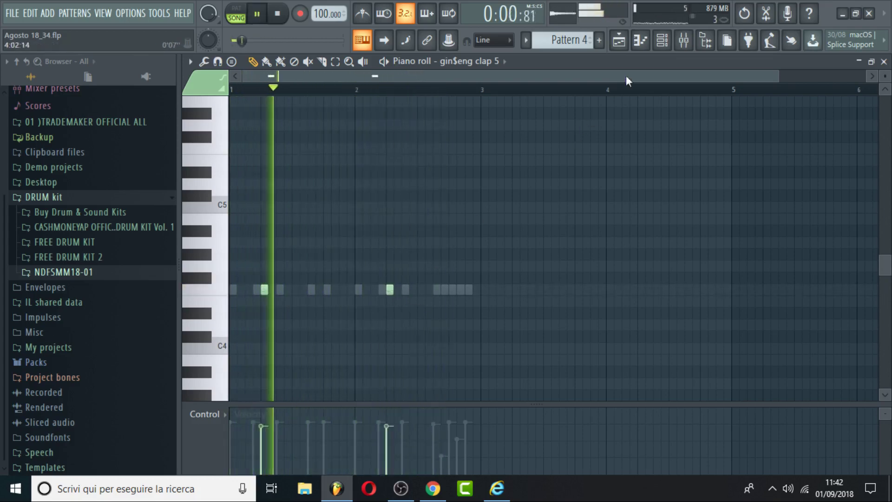
key("space")
right_click(264, 290)
Place gin$eng clap 5 hits on F4 at step 13 of bar 1 and steps 13 and 15 of bar 2, softening the last to about 38% velocity
key("space")
left_click(328, 289)
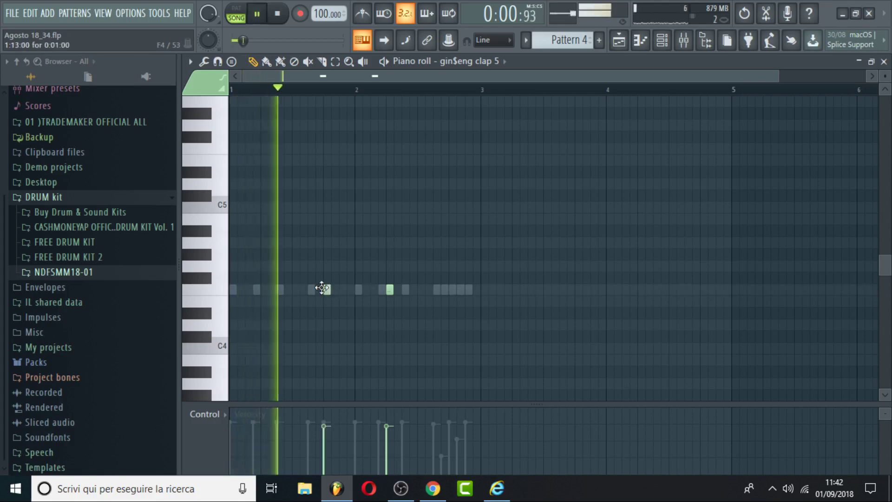
right_click(390, 291)
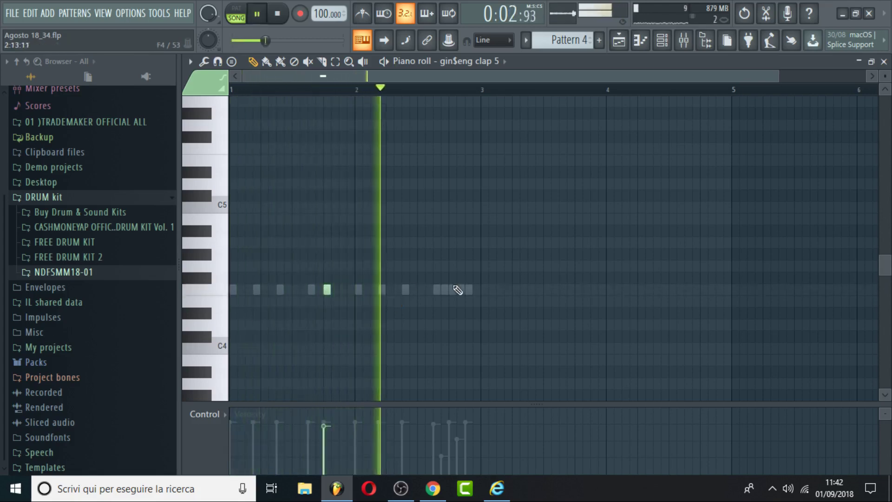
left_click(466, 290)
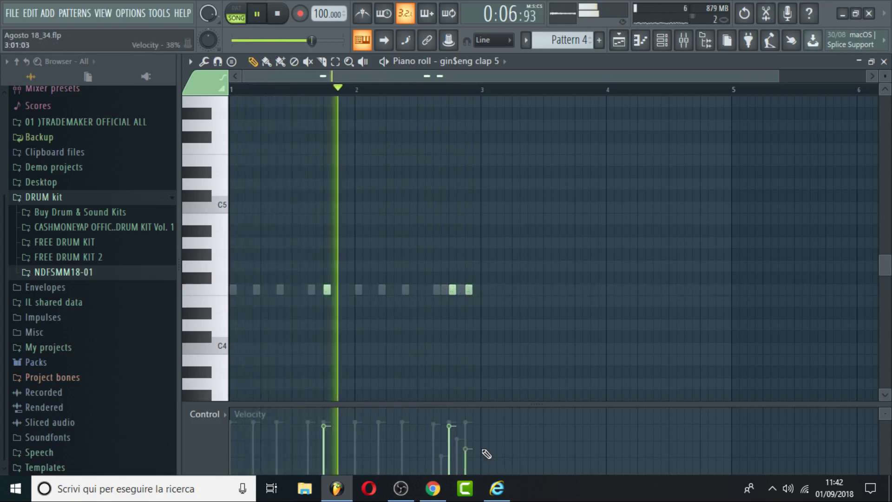
left_click(467, 448)
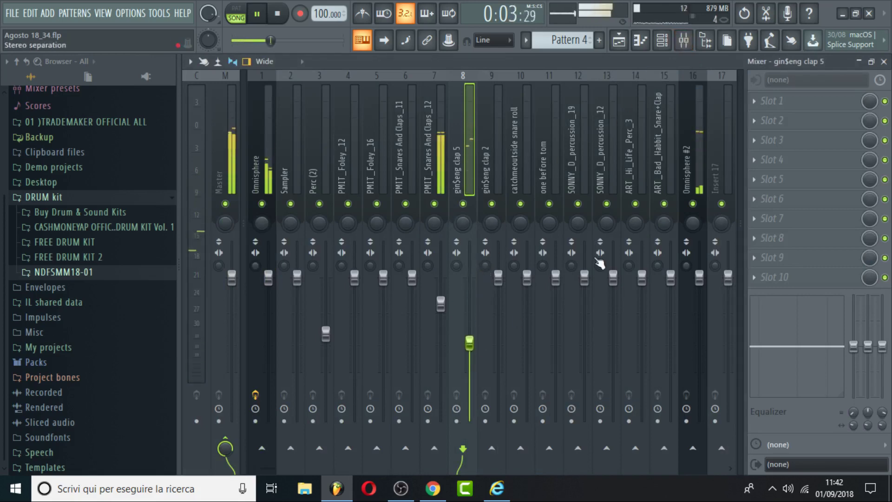
Add Fruity Parametric EQ 2 to the gin$eng clap 5 mixer track, reducing the highs and cutting the lows below about 450 Hz
left_click(771, 101)
left_click(508, 441)
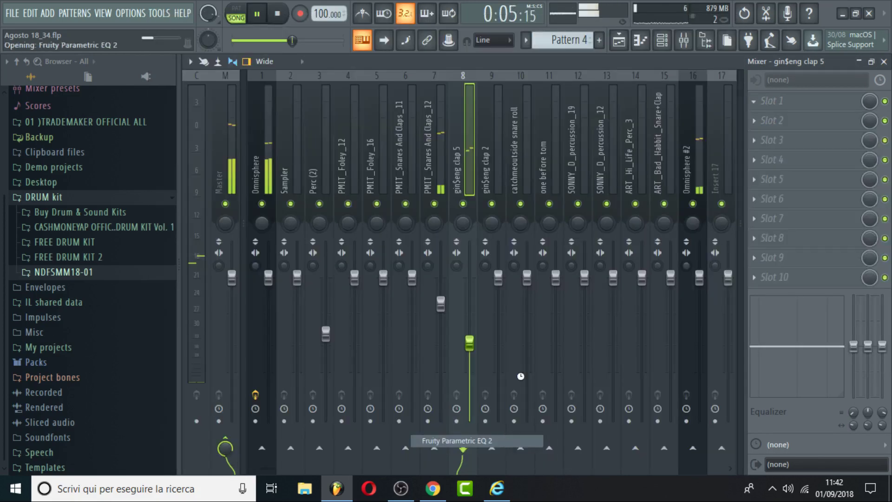
left_click_drag(442, 264, 469, 271)
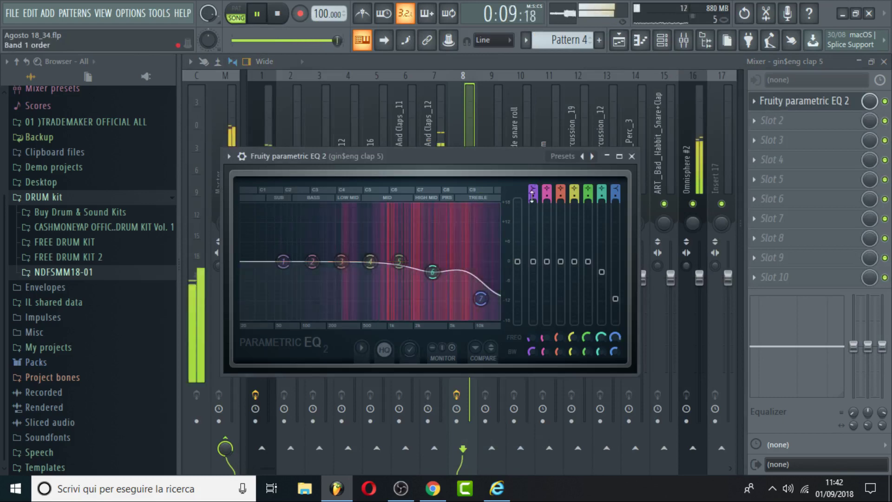
left_click_drag(296, 280, 356, 313)
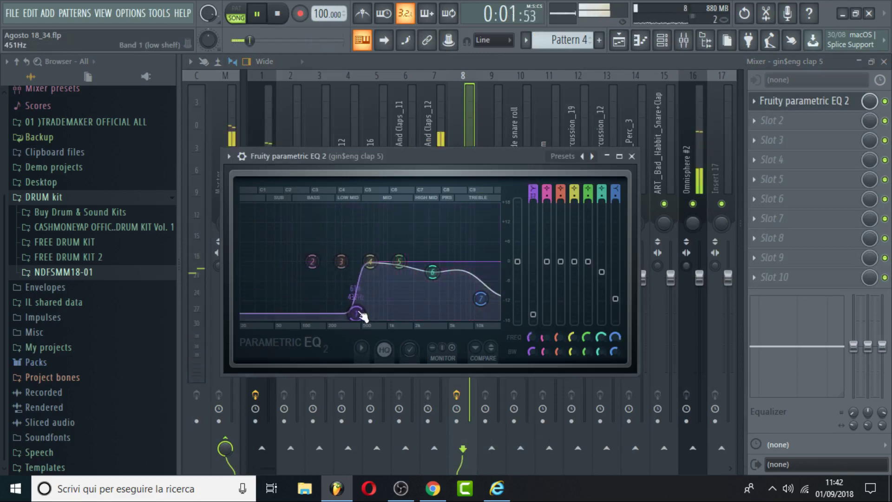
scroll(362, 317, "up", 2)
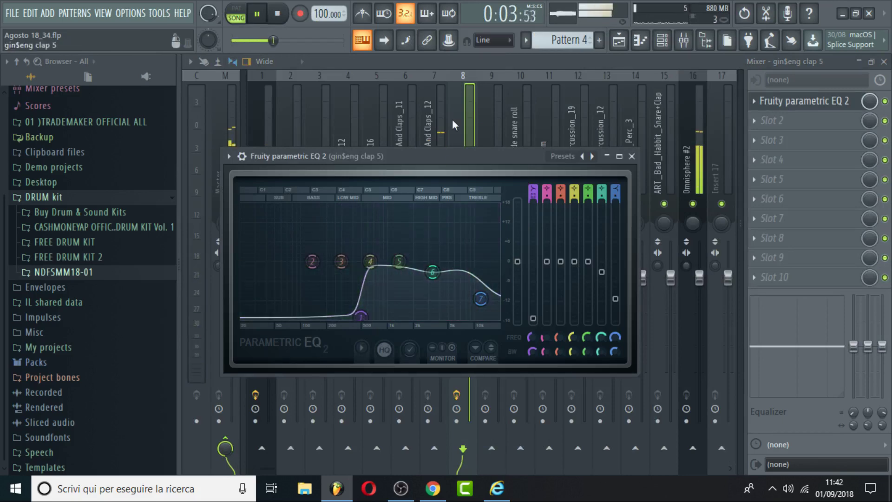
key("Escape")
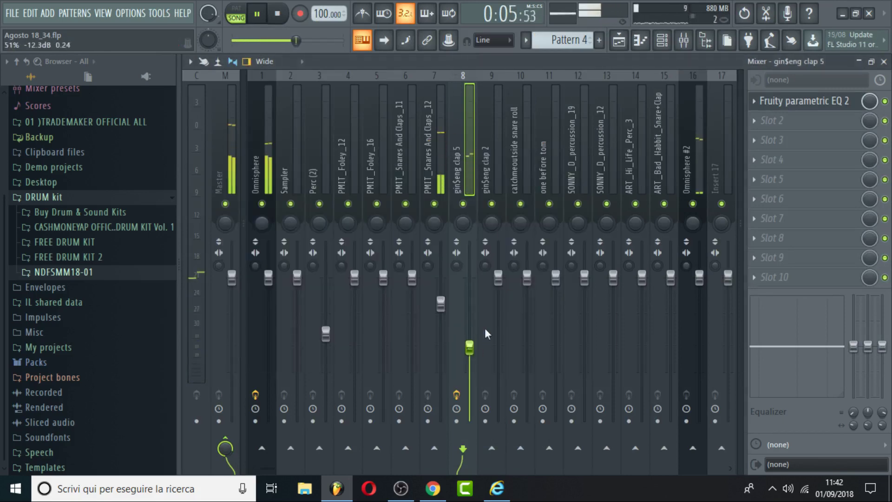
Check the PMIT_Snares And Claps_11 sample from the channel rack
left_click(668, 43)
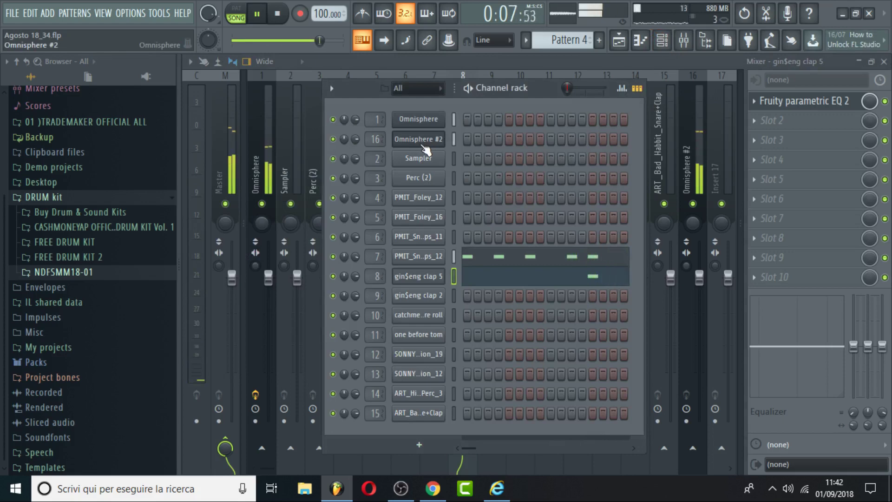
left_click(419, 237)
left_click(549, 123)
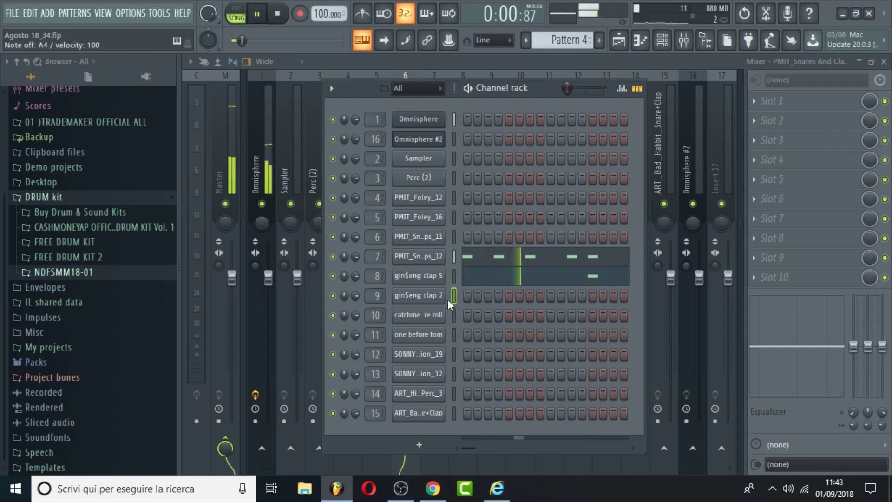
Copy the PMIT_Snares And Claps_12 hits of Pattern 4 into the gin$eng clap 2 channel and restart playback
key("space")
right_click(437, 256)
left_click(556, 271)
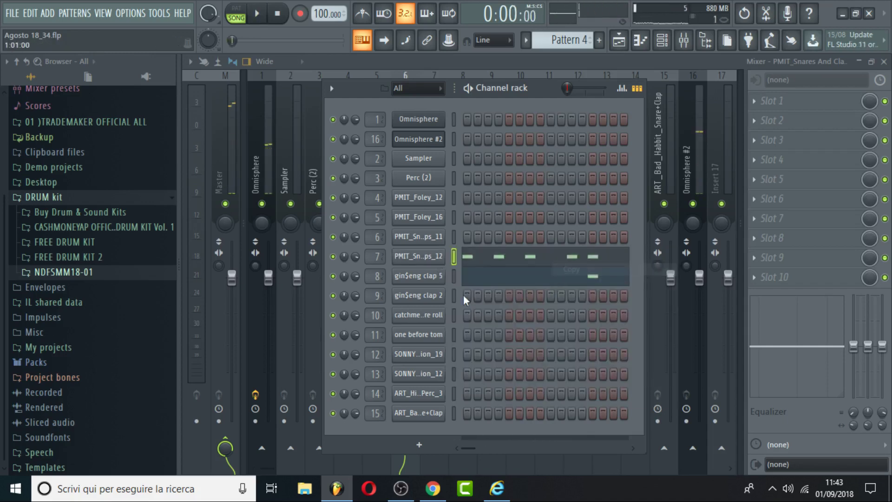
right_click(436, 296)
left_click(560, 321)
key("space")
Transpose all gin$eng clap 2 hits in Pattern 4 up from F4 to C5
left_click(509, 298)
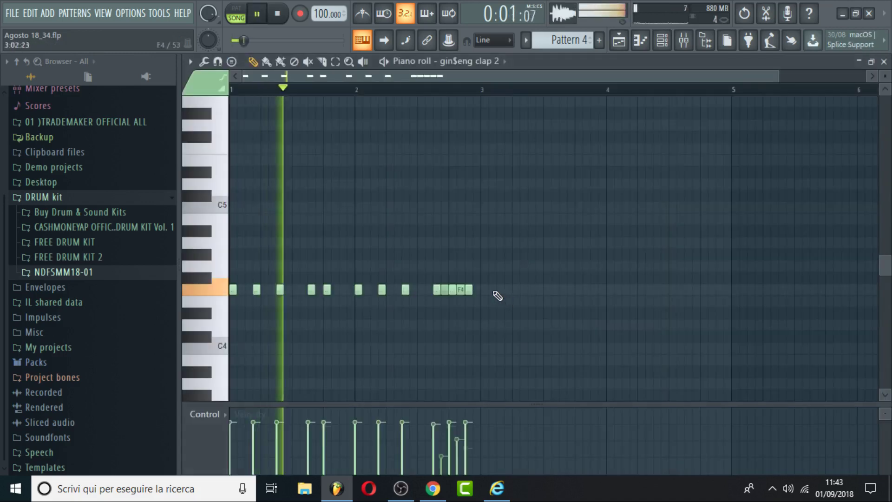
key("shift+Up")
key("shift+Up")
key("shift+Up")
key("shift+Up")
key("shift+Up")
key("shift+Up")
key("shift+Up")
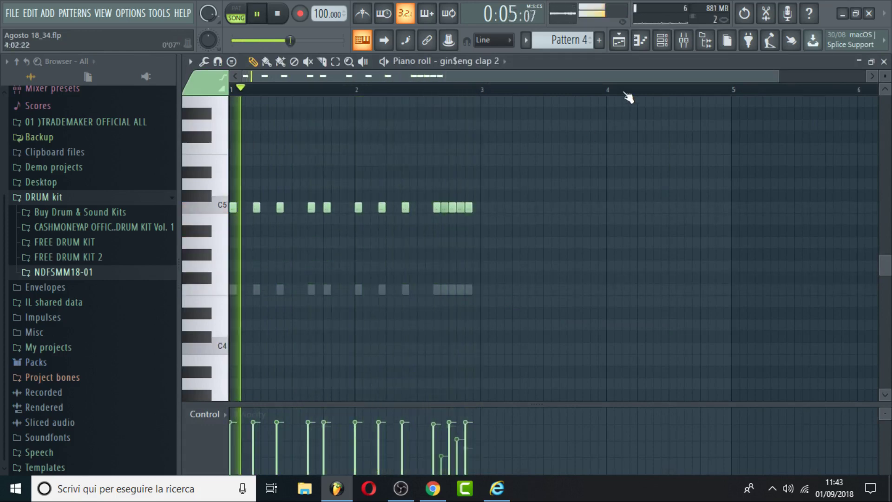
Lower the volume of the gin$eng clap 2 mixer track, comparing it with the snare, and reset the master volume to its default
left_click(662, 39)
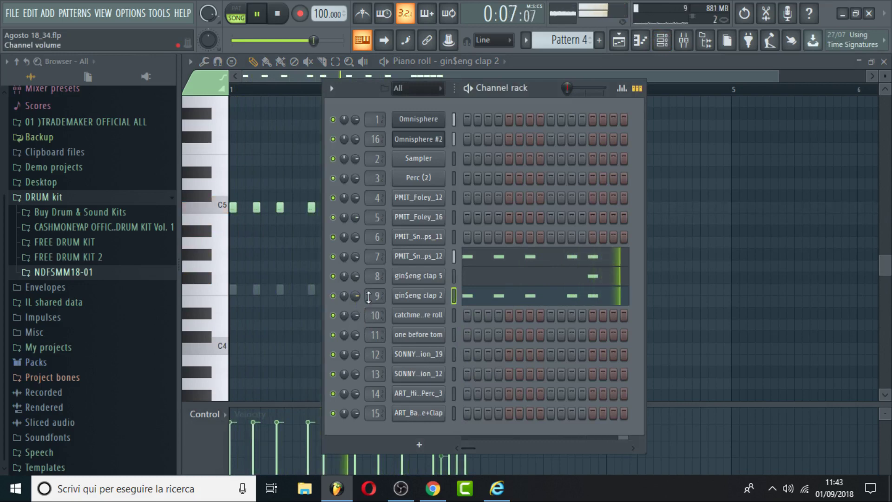
left_click(683, 41)
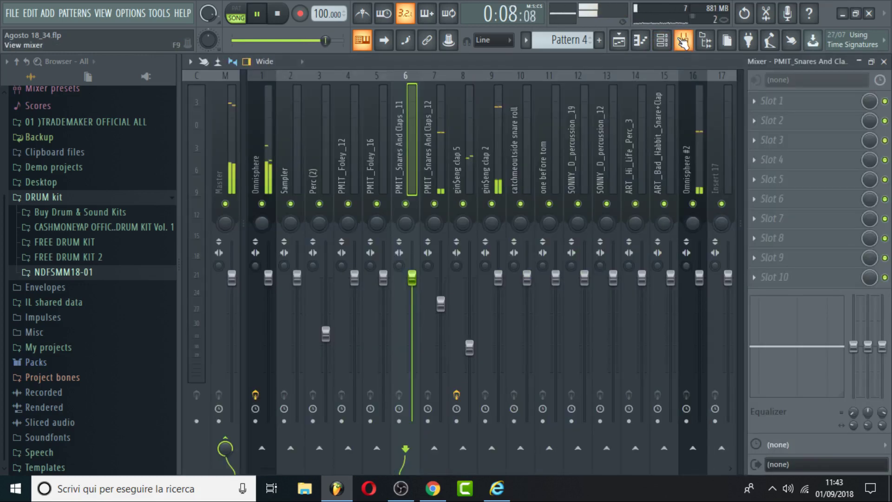
left_click_drag(508, 284, 503, 308)
right_click(492, 205)
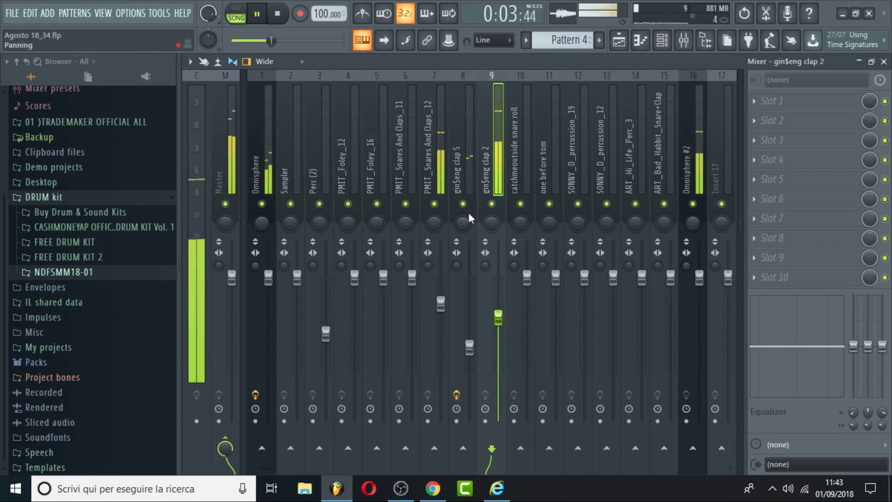
right_click(435, 204)
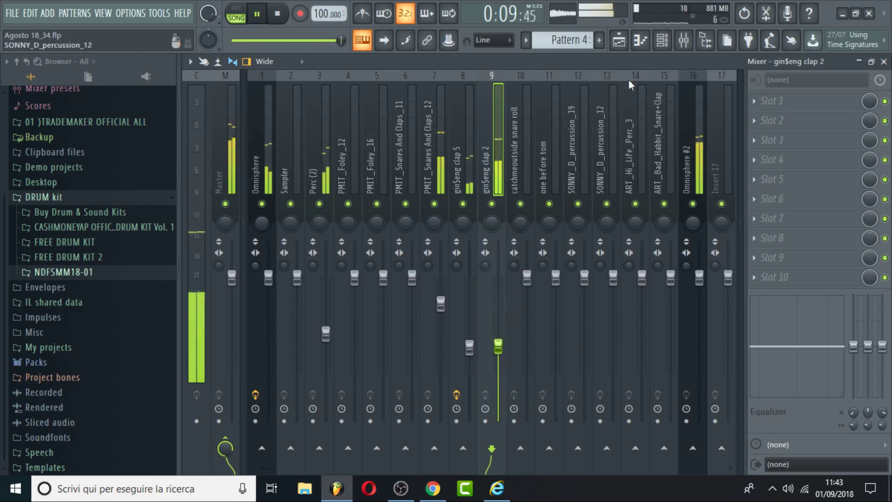
right_click(207, 9)
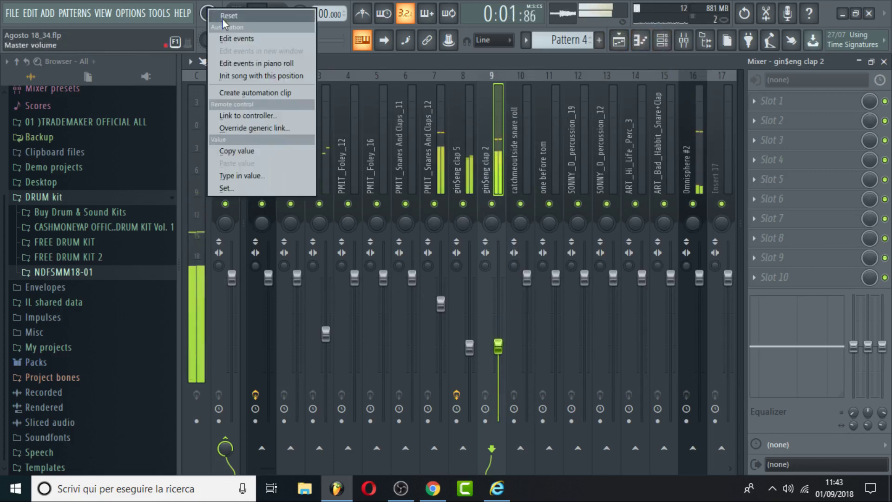
left_click(224, 18)
Switch to the new Pattern 5, place a clip of it on Track 5 in bar 1 of the playlist and open it for editing
left_click(619, 41)
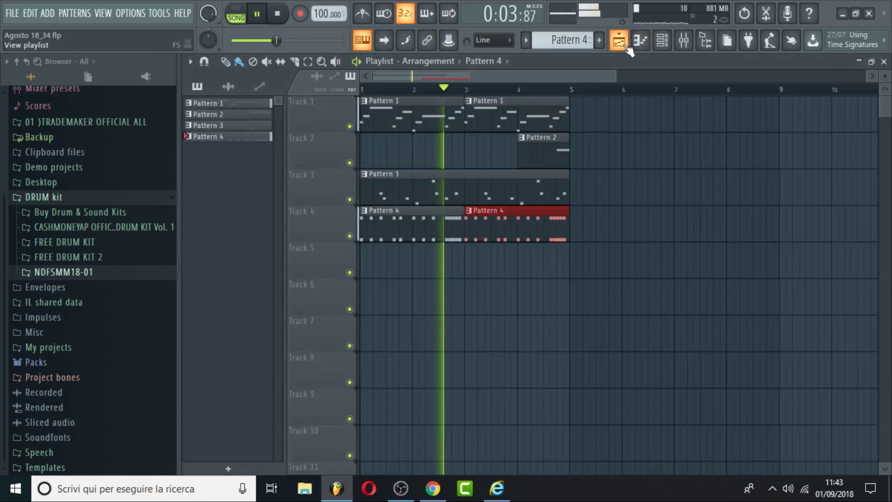
scroll(561, 47, "up", 1)
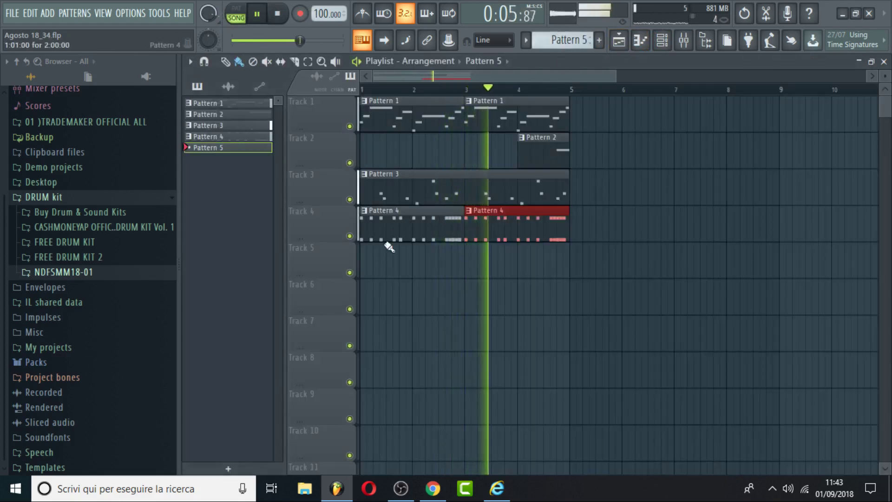
left_click(387, 263)
double_click(388, 263)
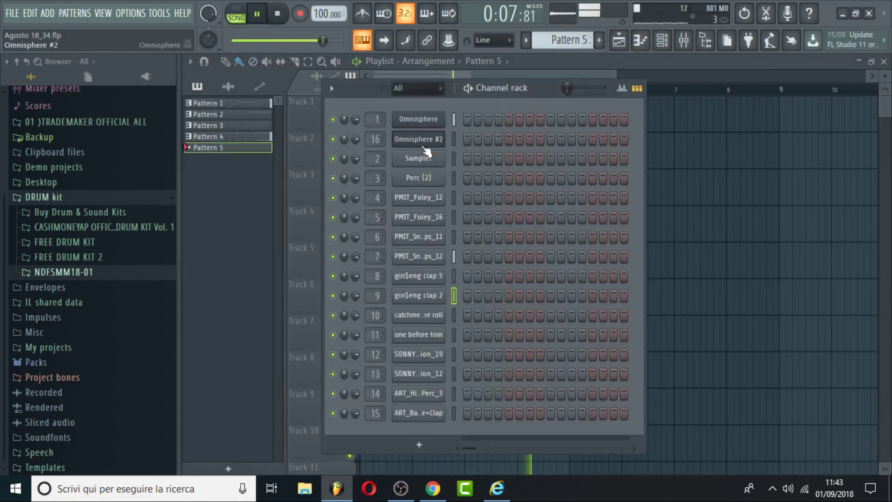
Insert a reFX Nexus channel, load the Bass preset BA Basic Triangle and show its modulation page
right_click(442, 158)
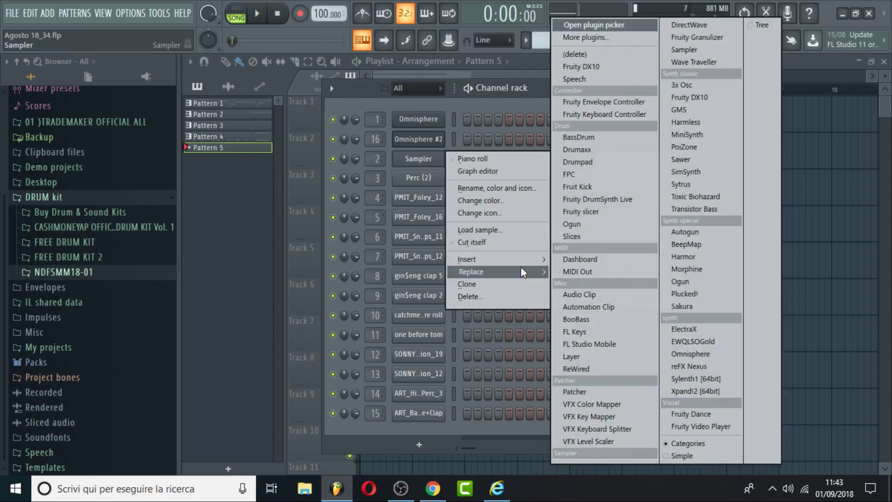
mouse_move(521, 263)
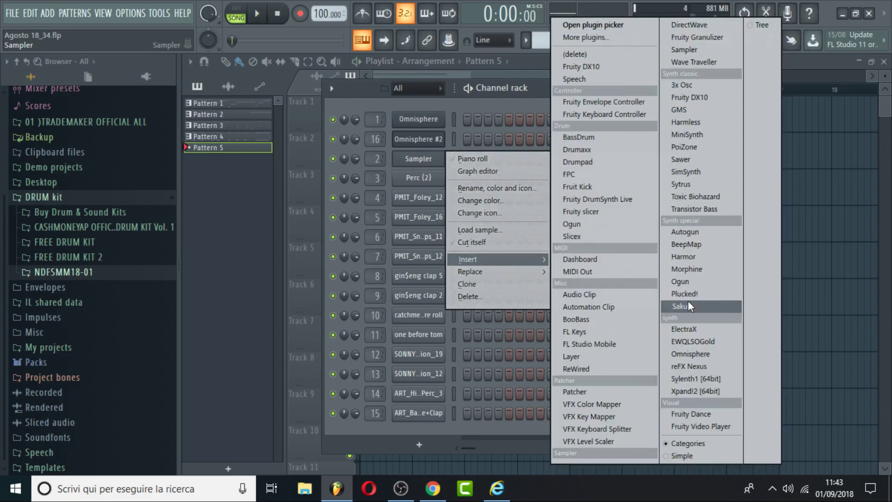
left_click(703, 366)
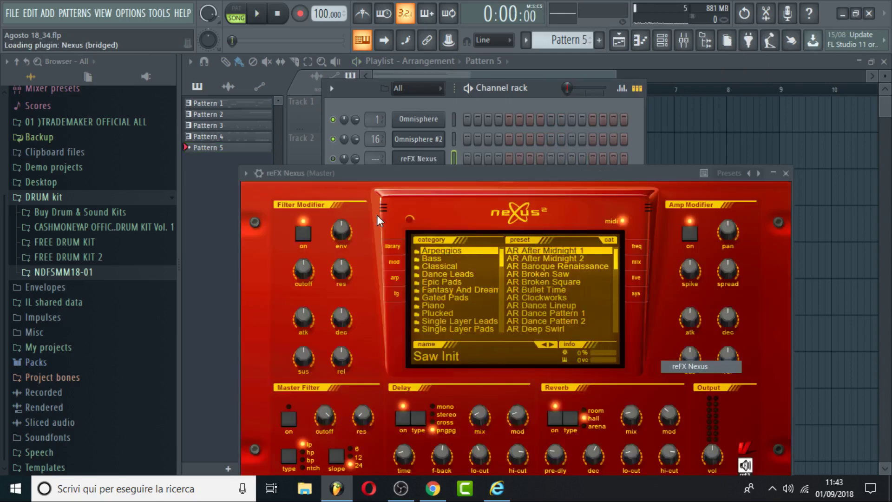
left_click(449, 259)
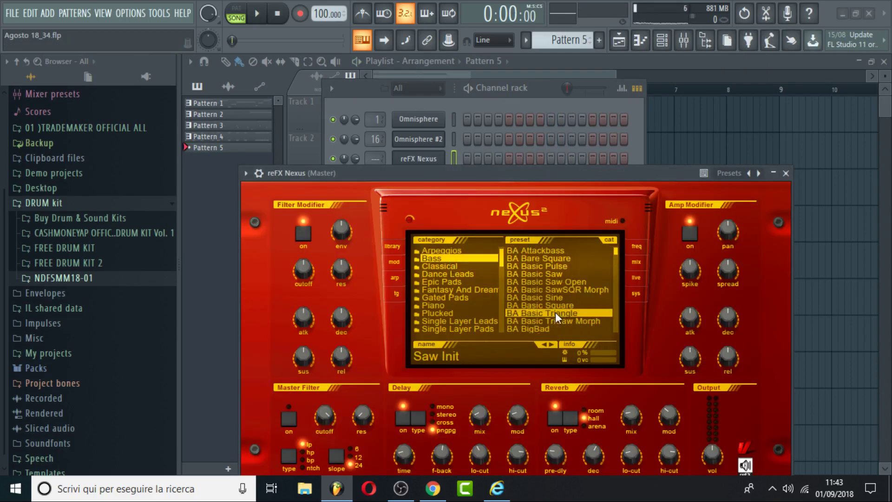
left_click(539, 96)
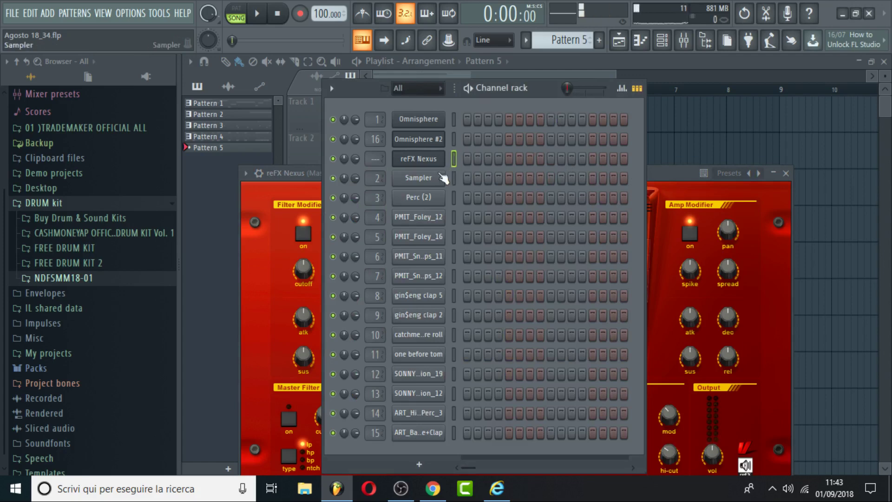
left_click(703, 193)
left_click(394, 274)
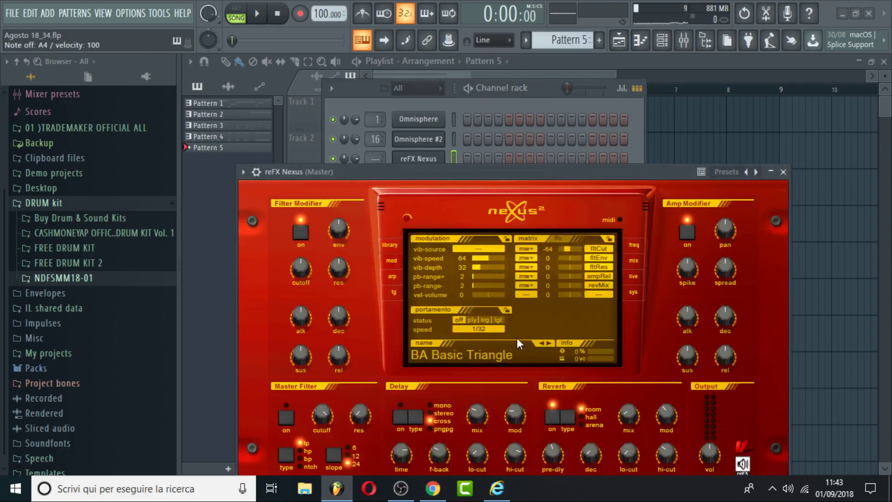
Route the reFX Nexus channel to a free mixer track, then open its piano roll in Pattern 5 with the arrangement playing
left_click(544, 96)
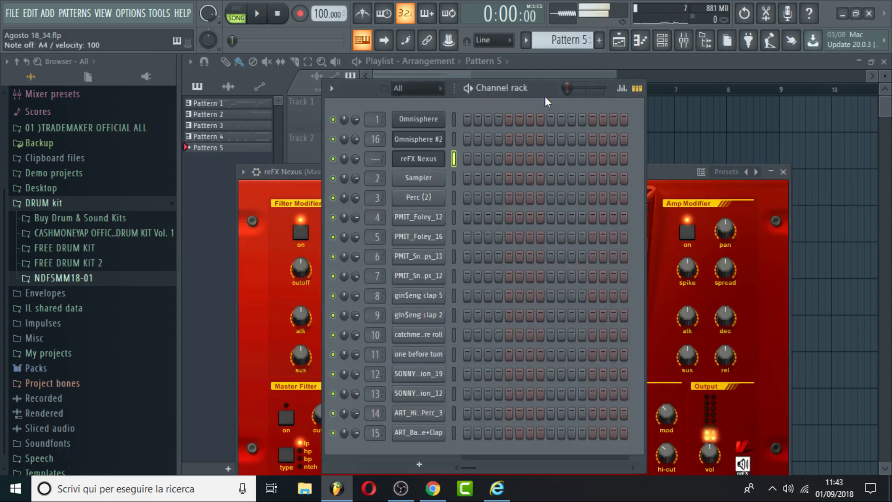
left_click(436, 164)
left_click(243, 174)
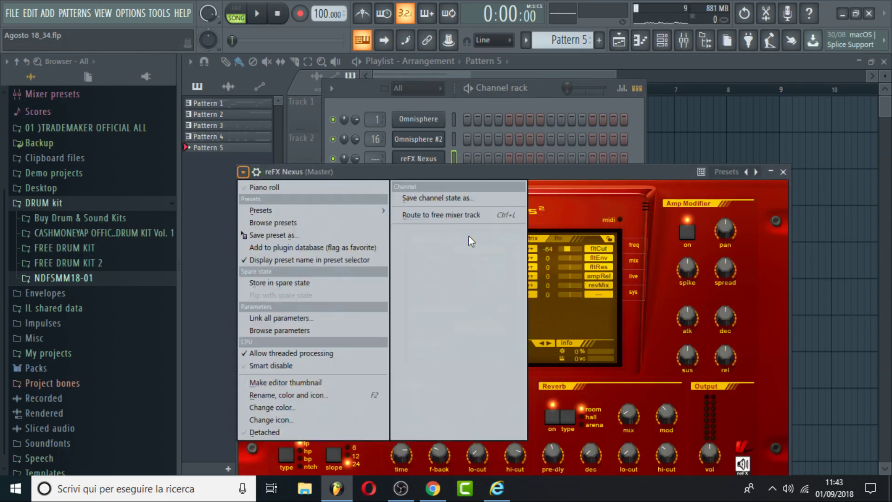
left_click(460, 215)
left_click(641, 41)
key("space")
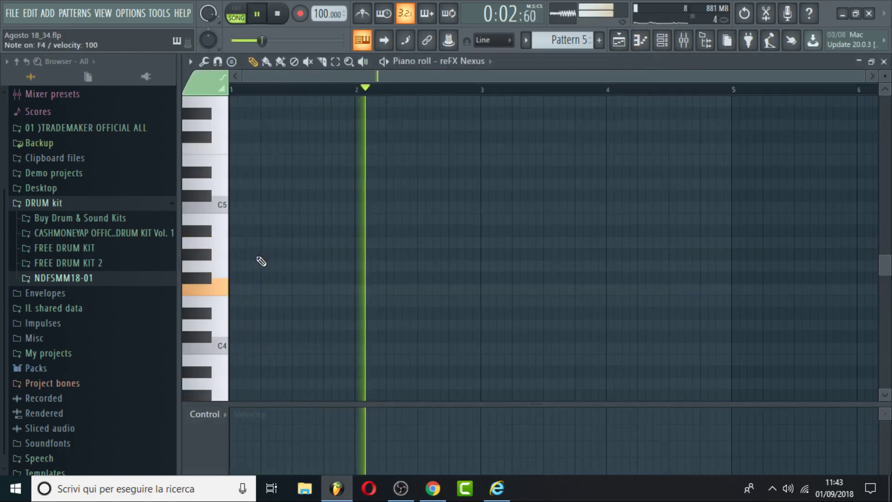
Place an A4 note at the start of bar 1 for reFX Nexus and shorten it to four steps
key("b")
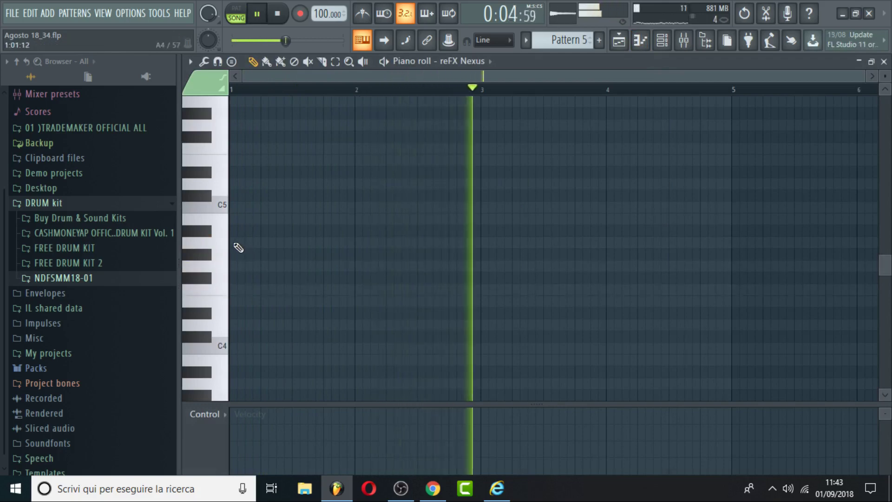
key("n")
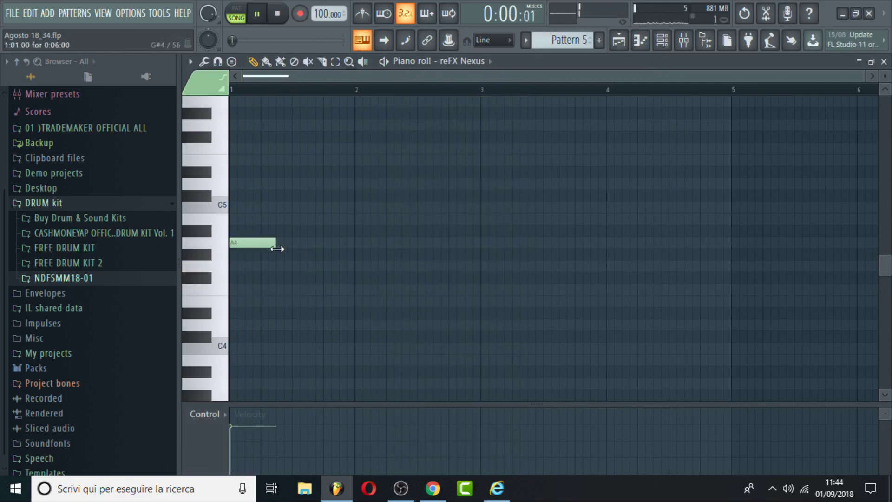
left_click_drag(277, 249, 291, 253)
key("space")
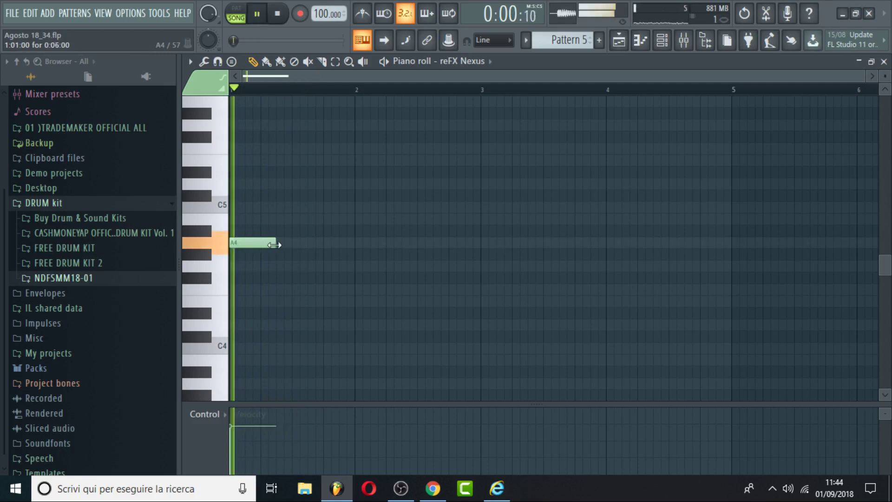
key("space")
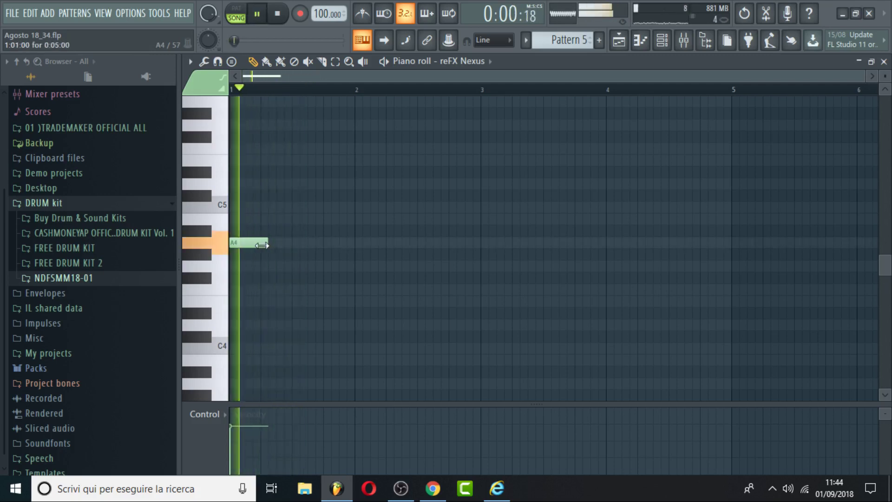
left_click_drag(261, 245, 255, 244)
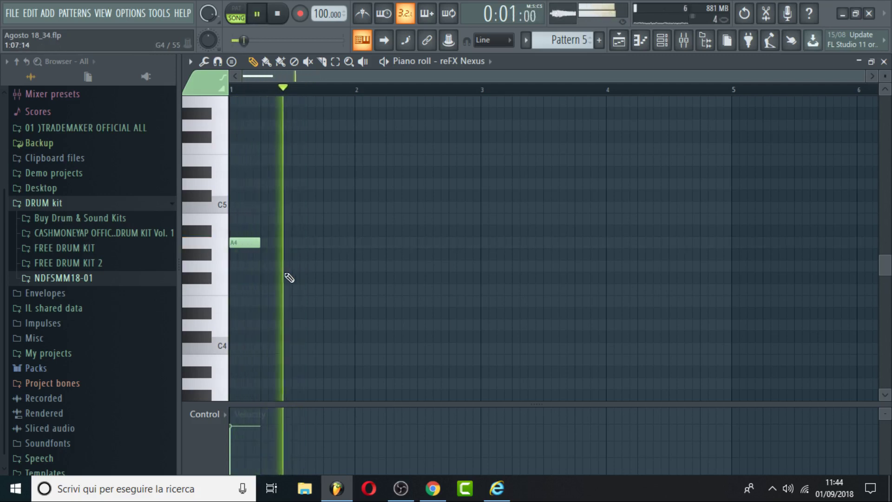
key("space")
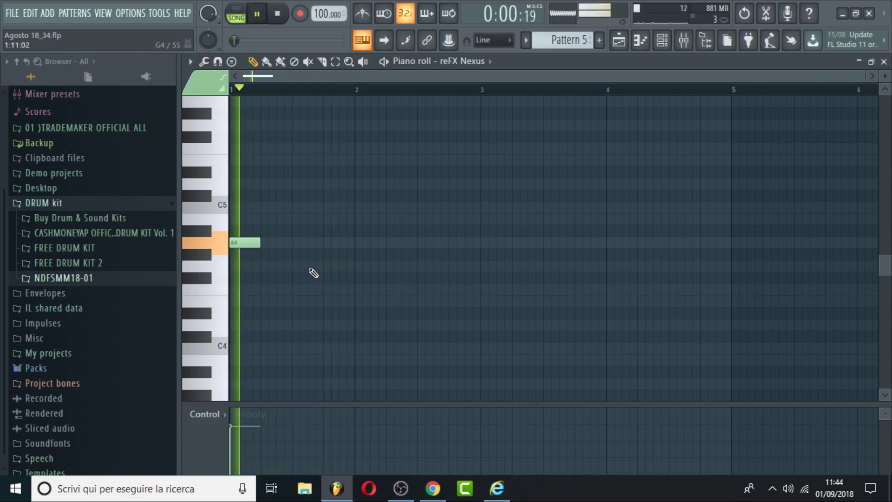
Add G4 on step 11 of bar 1, F4 at the start of bar 2 and G4 on its step 11, and transpose the line down an octave
left_click(331, 266)
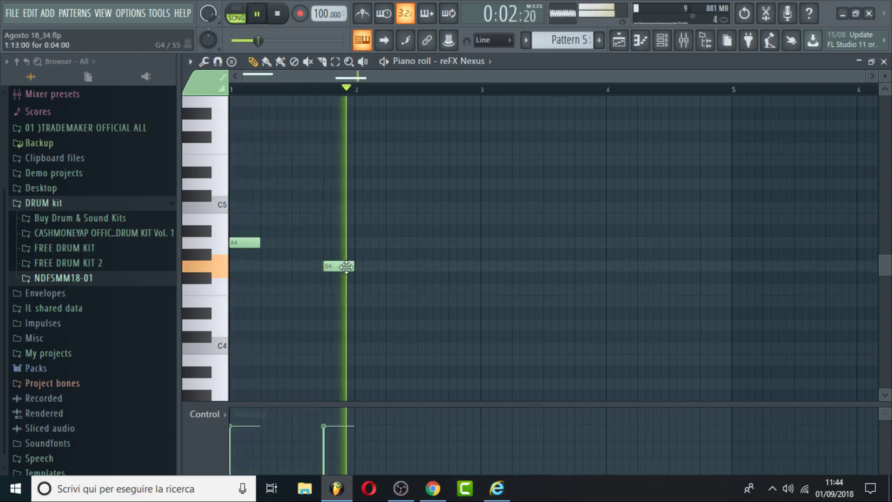
left_click_drag(325, 267, 317, 267)
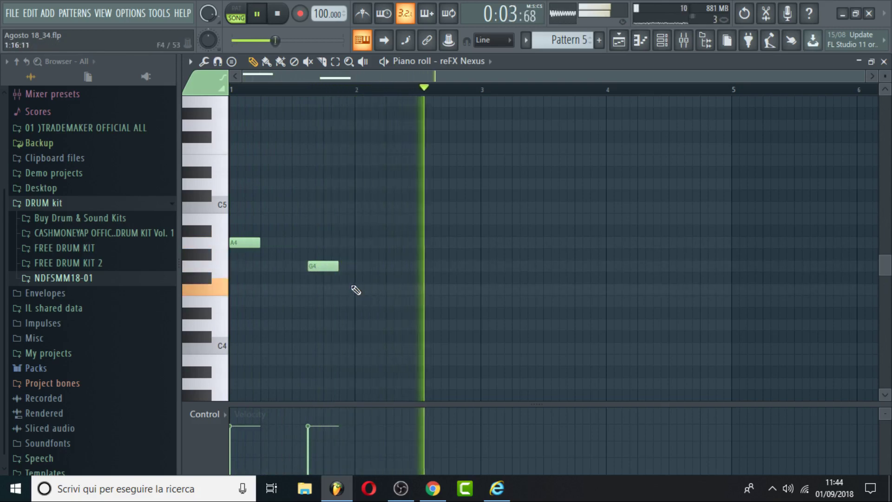
left_click(360, 290)
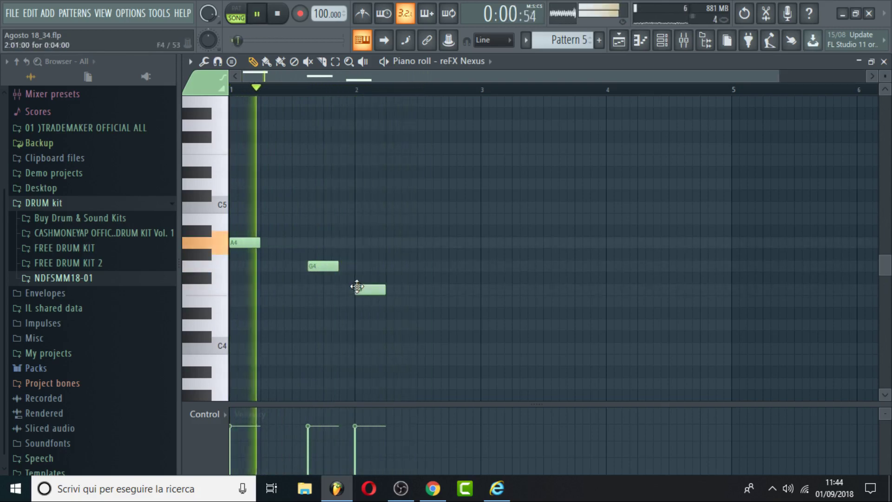
left_click(435, 265)
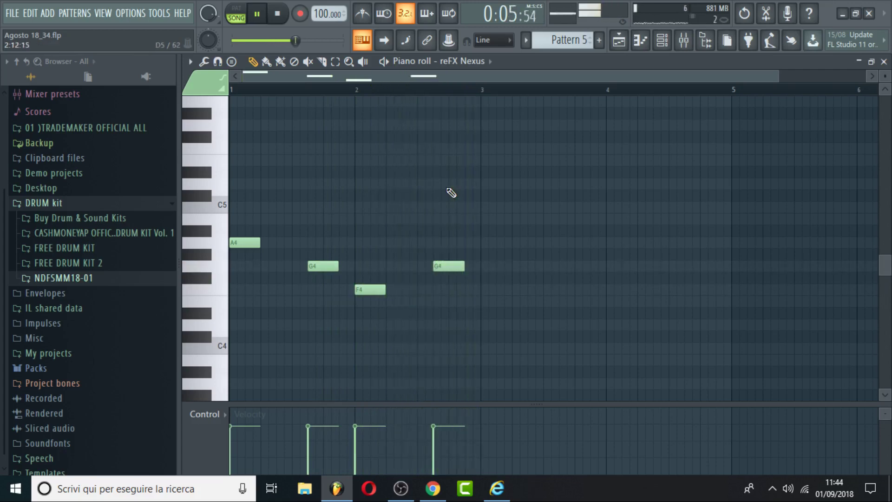
Place a second Pattern 5 clip at bar 3 on Track 5 of the playlist and return to the piano roll
left_click(619, 41)
left_click(470, 275)
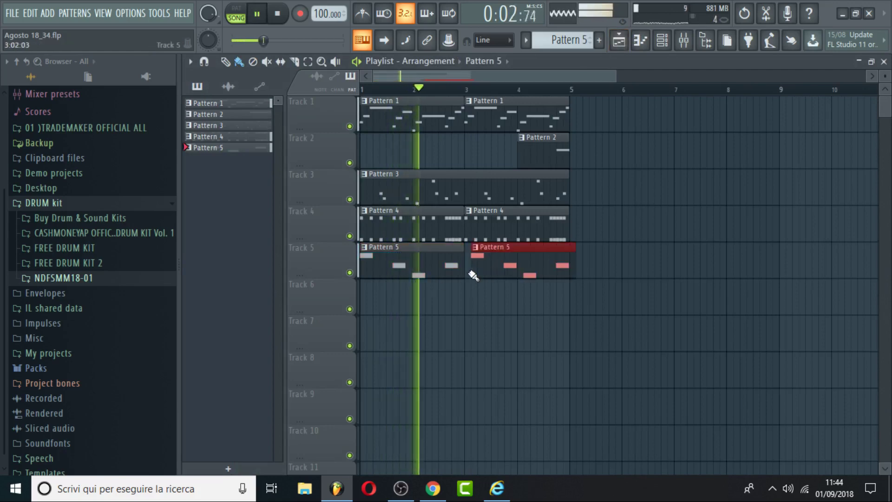
left_click(626, 45)
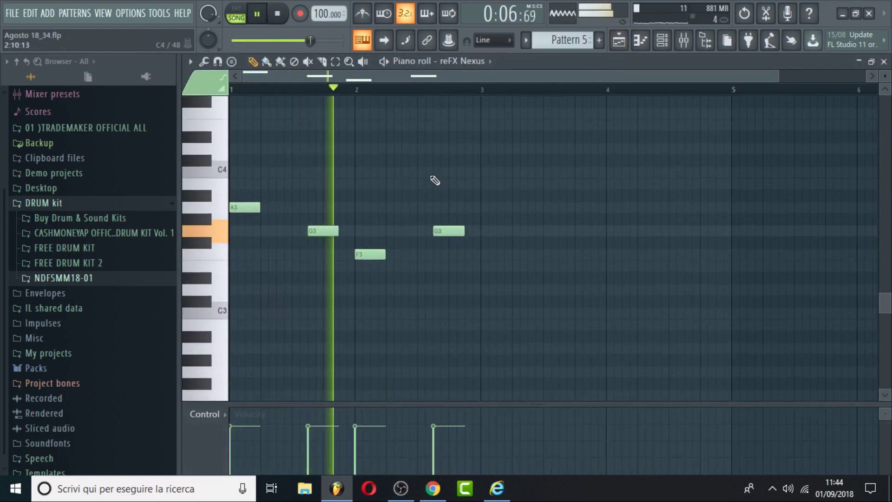
Compare the bass line with a version one octave lower, ending on the original octave
key("ctrl+Down")
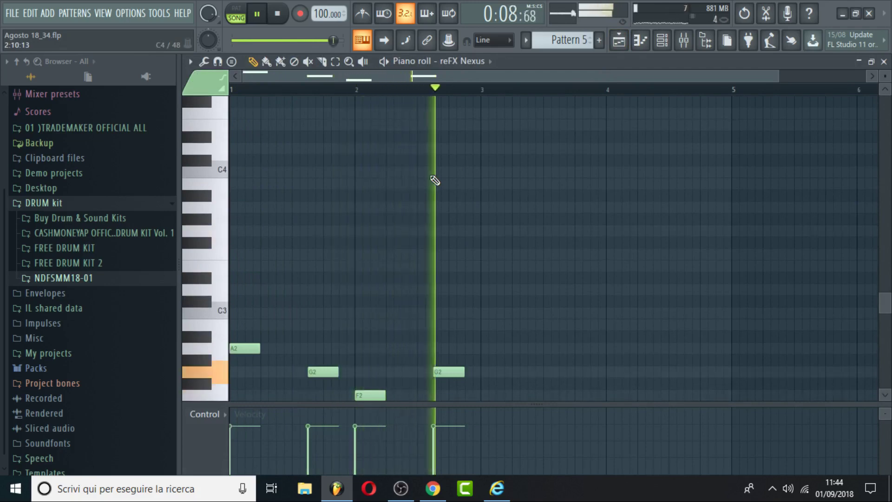
key("ctrl+Up")
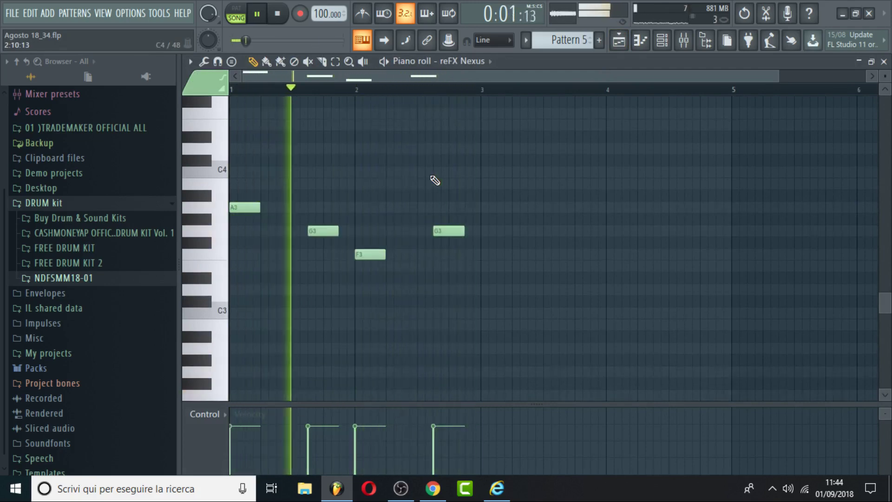
key("ctrl+Down")
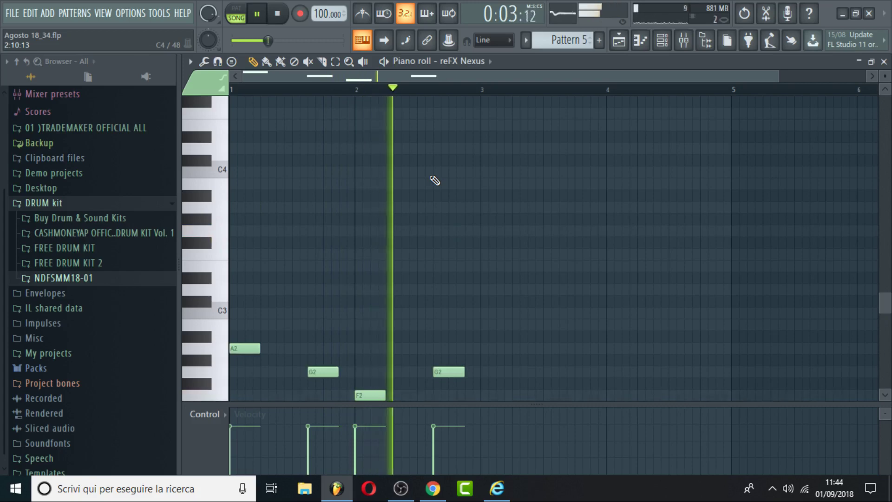
key("ctrl+Up")
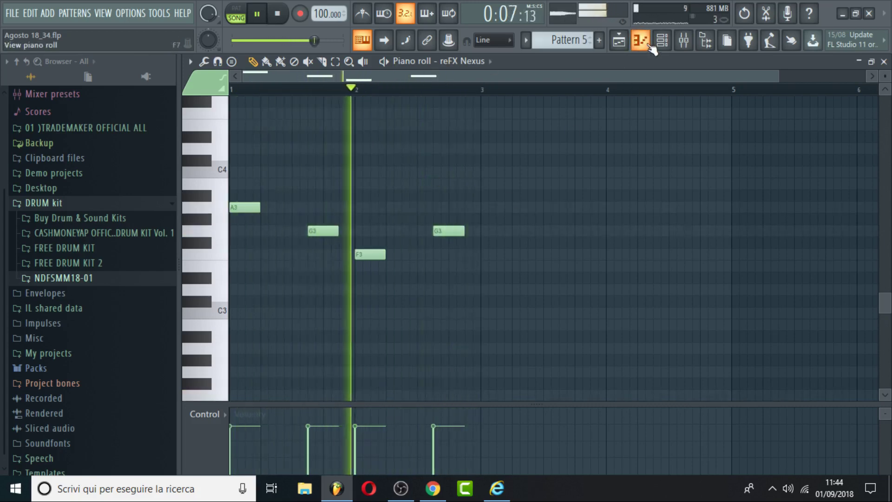
Try transposing only the F3 note at the start of bar 2 by an octave
key("F9")
left_click(646, 46)
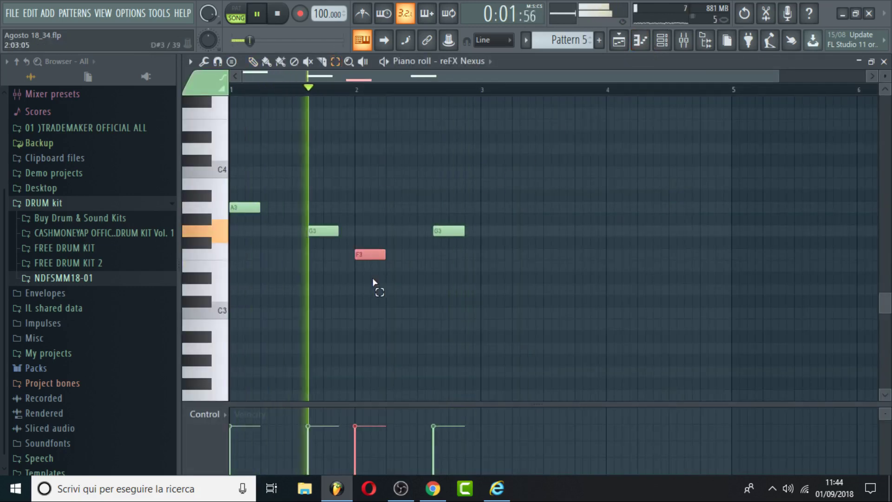
key("ctrl+Up")
key("ctrl+Down")
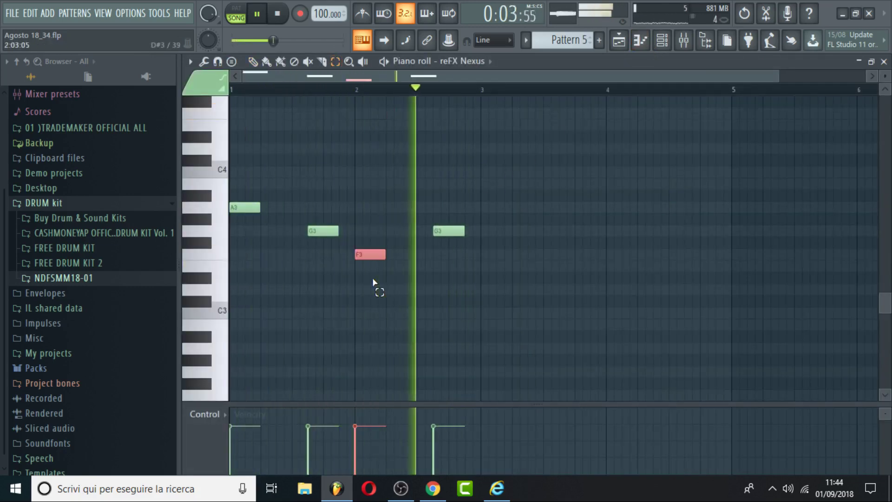
Lower the reFX Nexus mixer track volume to about 70% (-7.1 dB) and return to the playlist
left_click(642, 40)
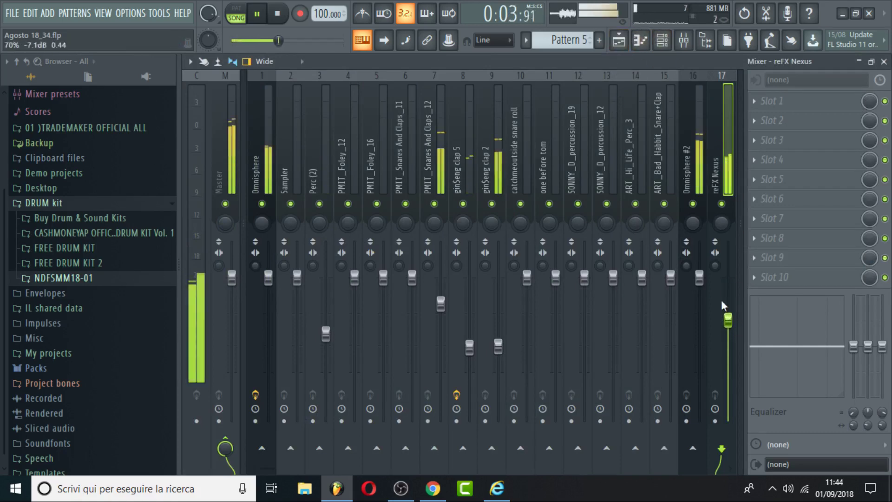
left_click(620, 45)
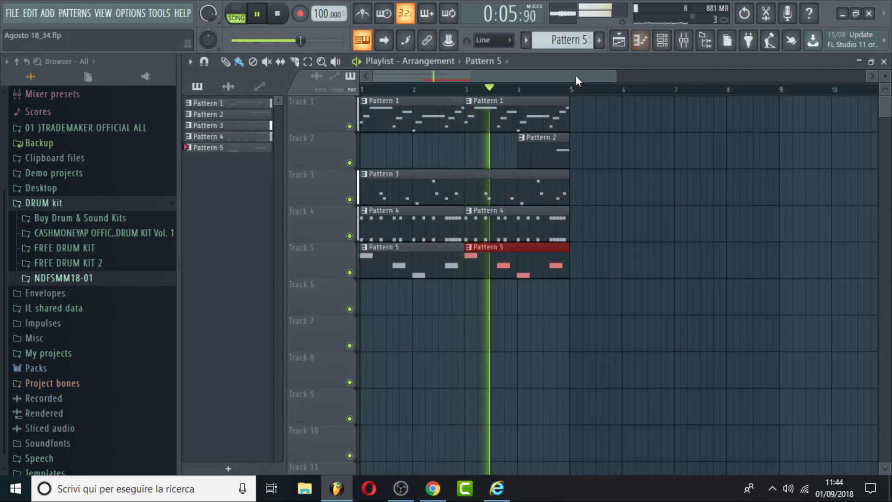
Switch to the new Pattern 6, place a clip of it on Track 6 in bar 1 and stop playback
scroll(571, 36, "up", 1)
left_click_drag(384, 288, 366, 293)
key("space")
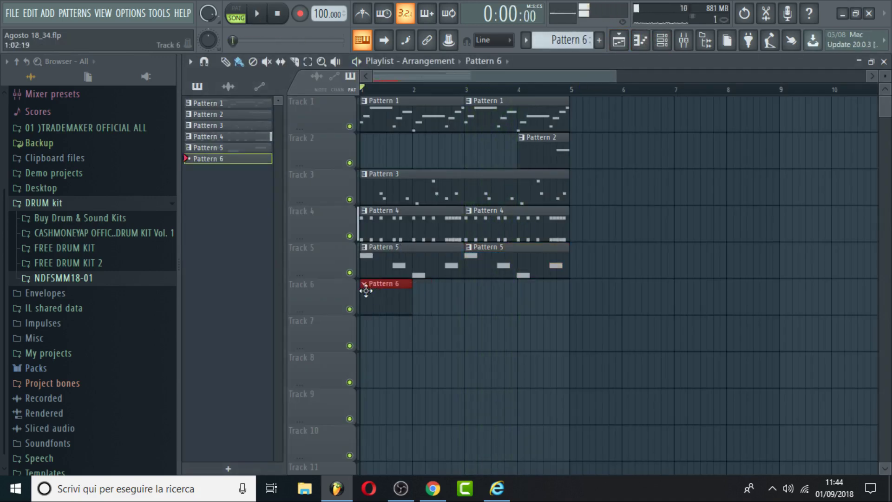
Audition the catchmeoutside snare roll, one before tom and SONNY_D_percussion_19 channels over the playing arrangement
key("F6")
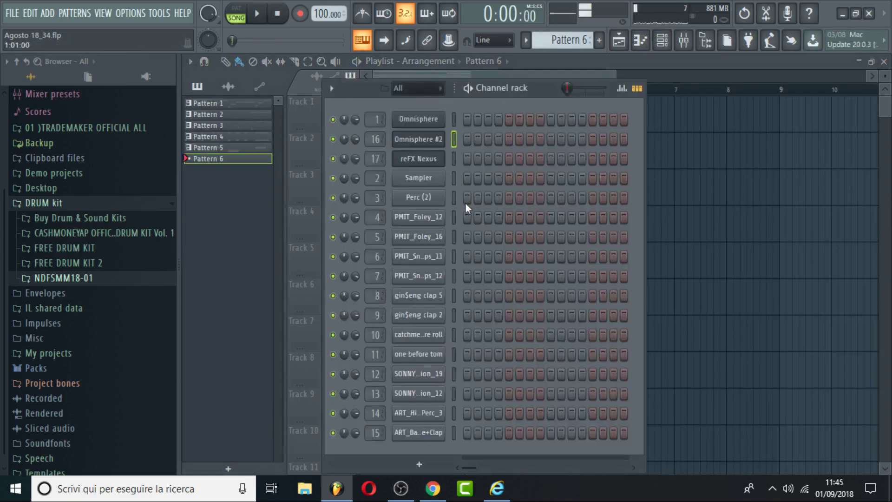
left_click(454, 335)
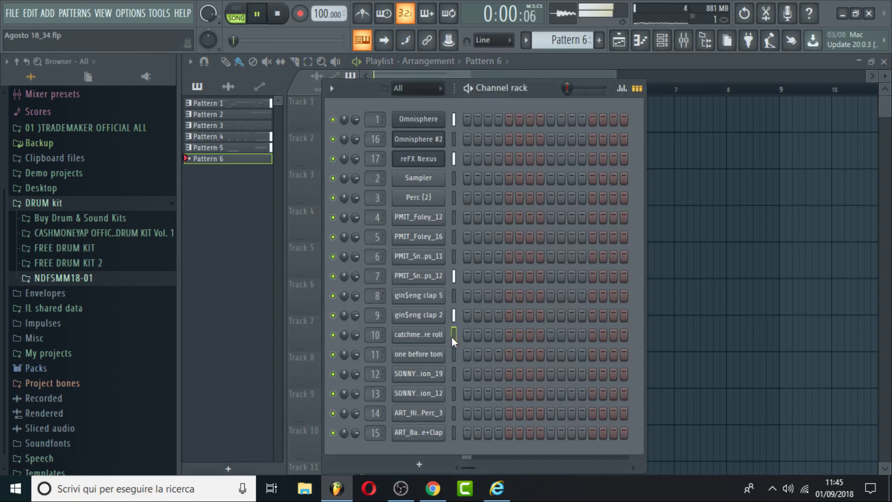
key("space")
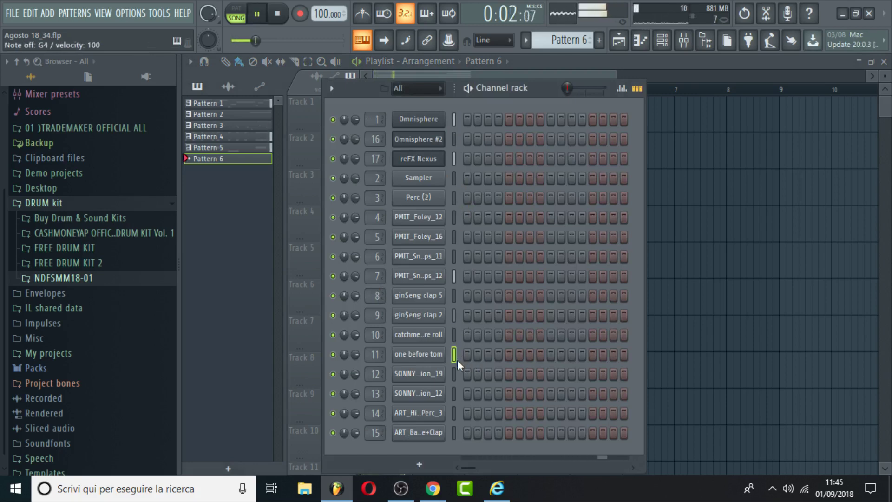
left_click(456, 373)
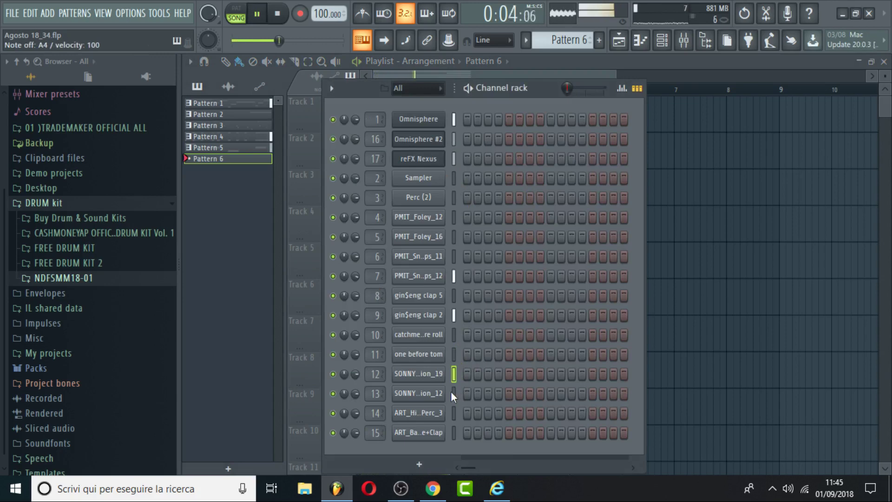
Delete the empty Pattern 6 along with its clip on Track 6 of the playlist
left_click(622, 42)
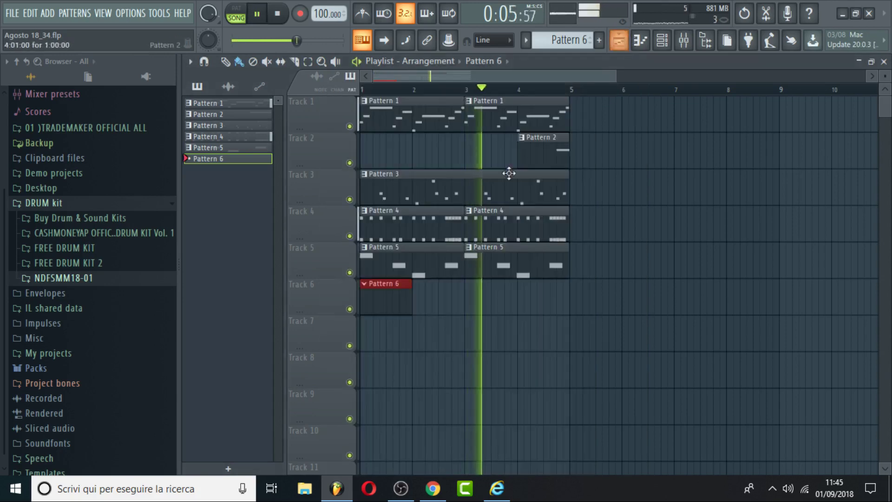
double_click(392, 292)
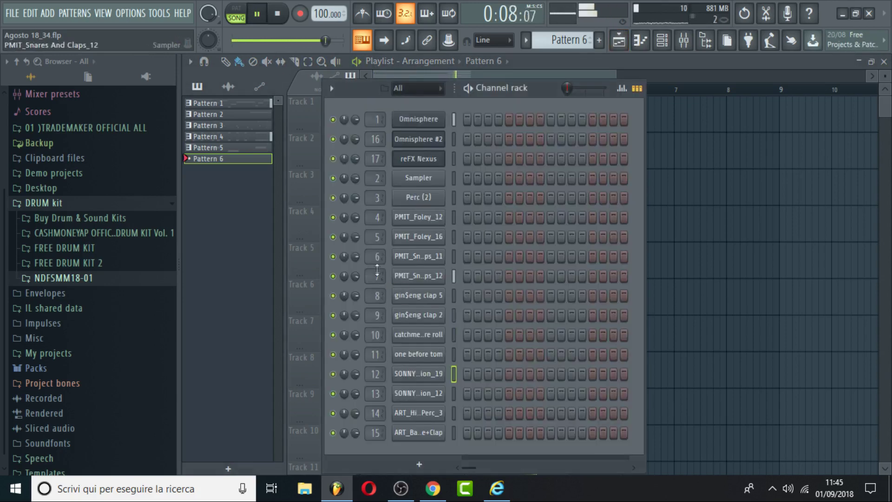
key("Escape")
right_click(386, 294)
left_click(429, 235)
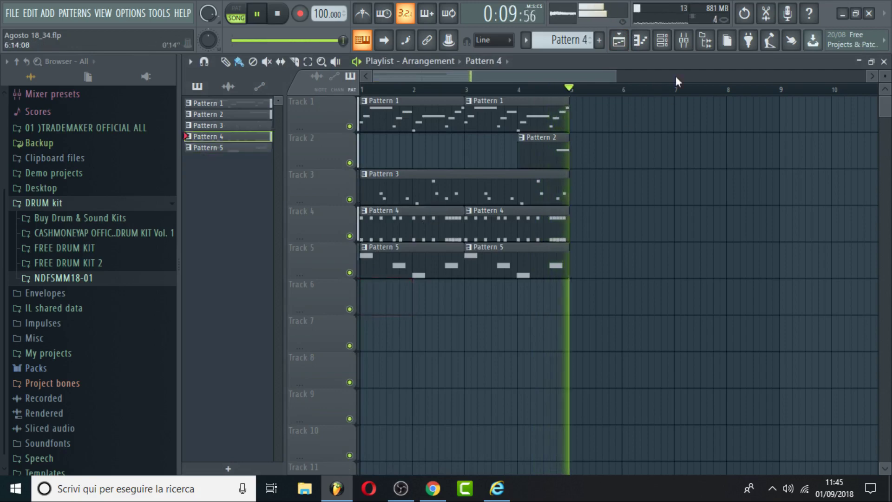
Open the piano roll of the SONNY_D_percussion_19 channel in Pattern 4 and restart playback
left_click(666, 43)
right_click(444, 374)
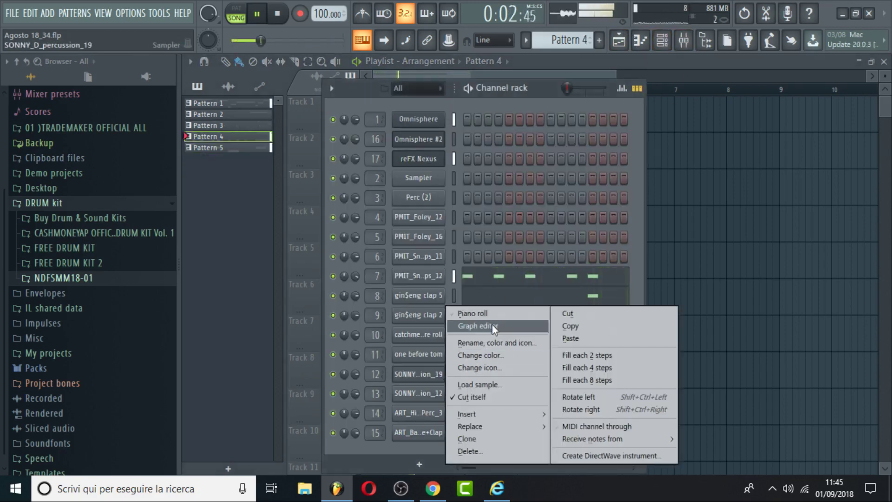
left_click(486, 312)
key("space")
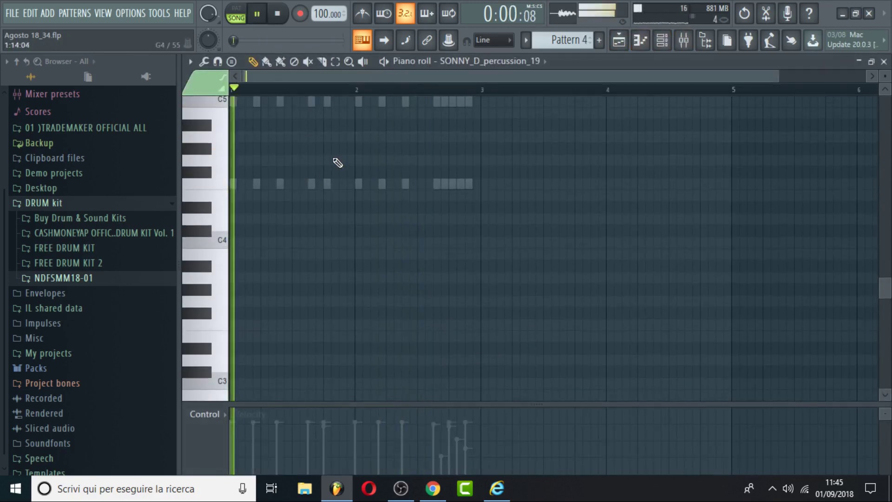
Place single-step A4 percussion hits on steps 8 and 15 of bar 1 and steps 15 and 16 of bar 2
left_click(342, 136)
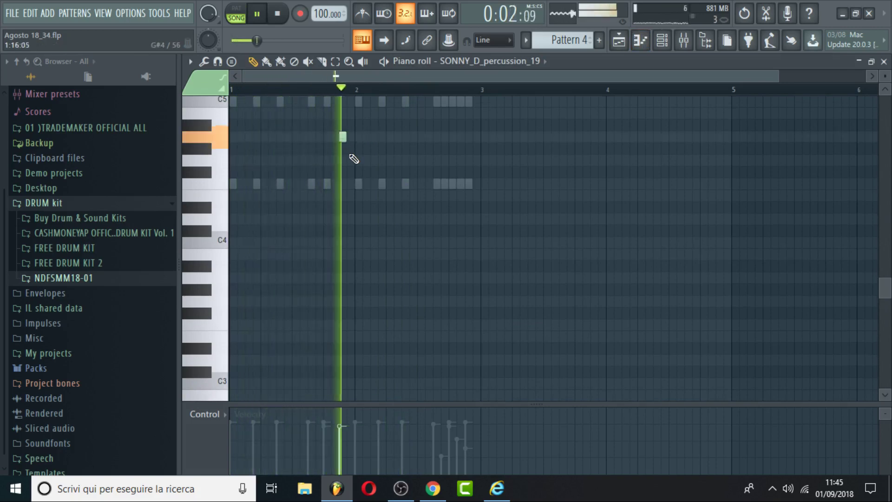
scroll(367, 167, "up", 1)
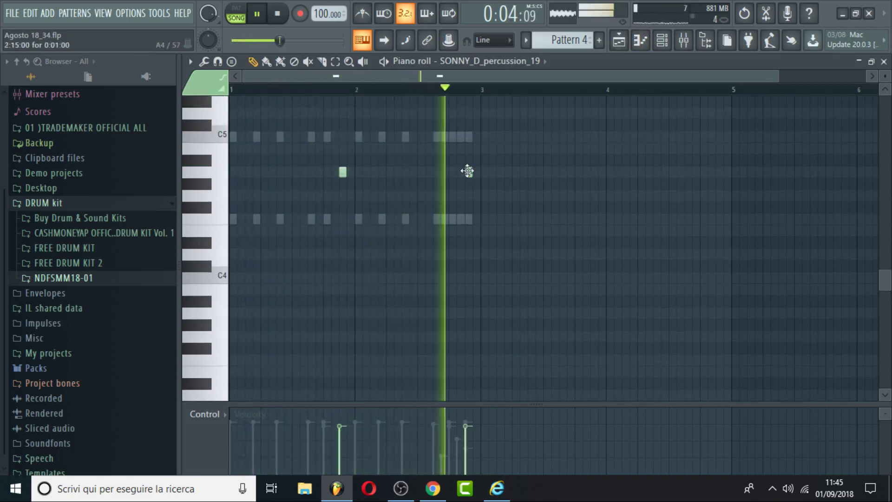
left_click(468, 172)
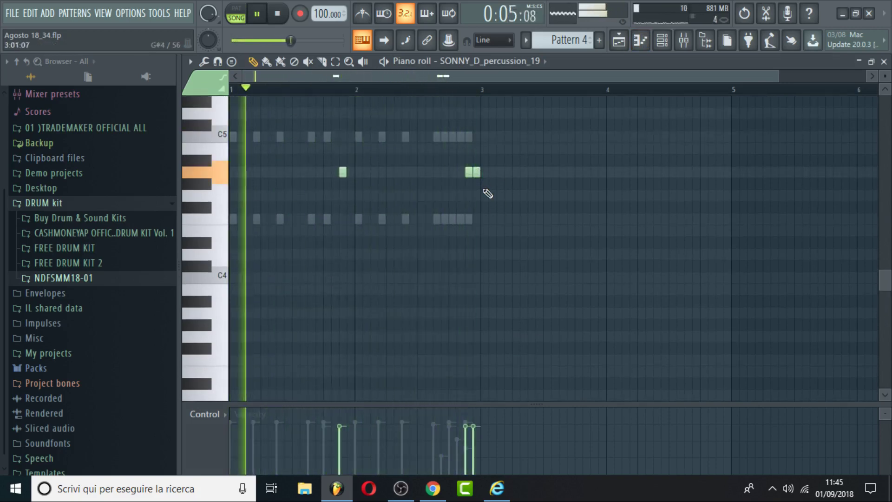
left_click(295, 172)
key("space")
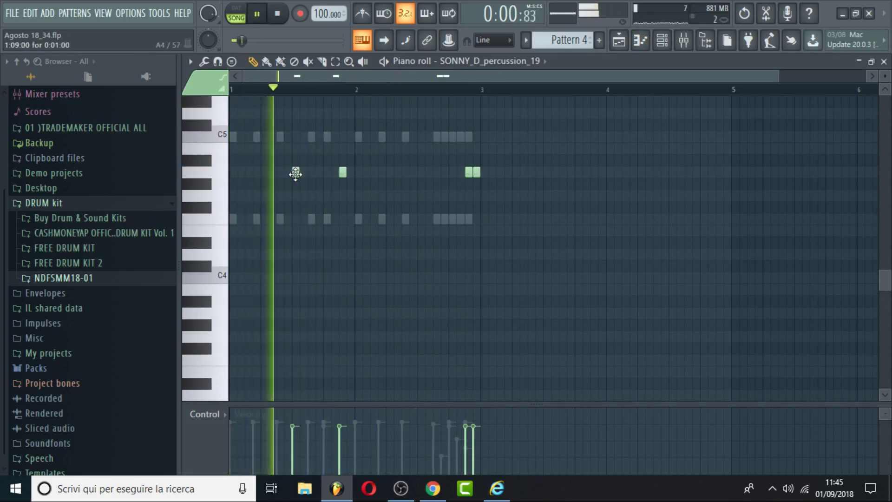
left_click_drag(292, 175, 284, 175)
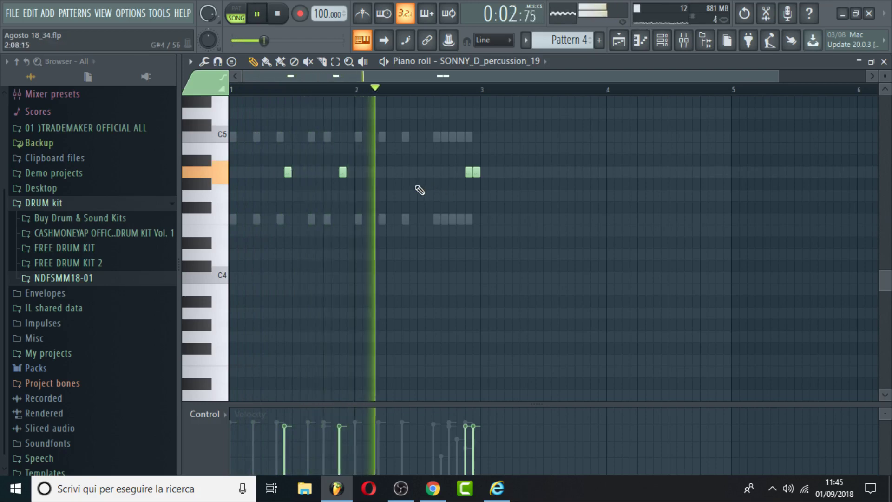
Add an A4 percussion hit on step 8 of bar 2, and audition the SONNY_D_percussion_12 and ART_Hi_Life_Perc_3 channels
left_click(411, 173)
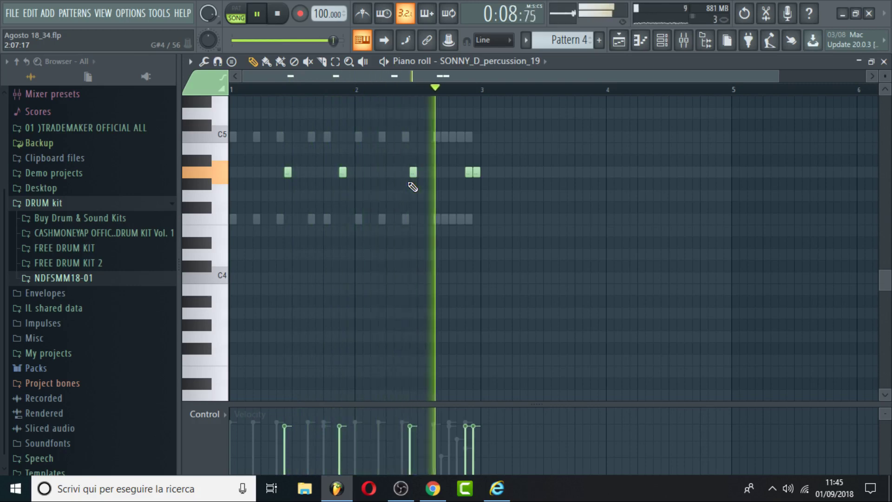
left_click(661, 40)
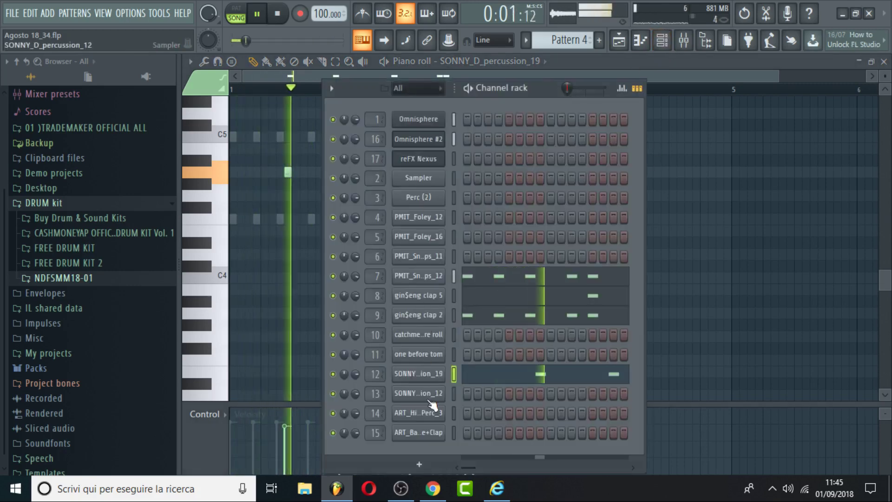
left_click(453, 396)
left_click(454, 414)
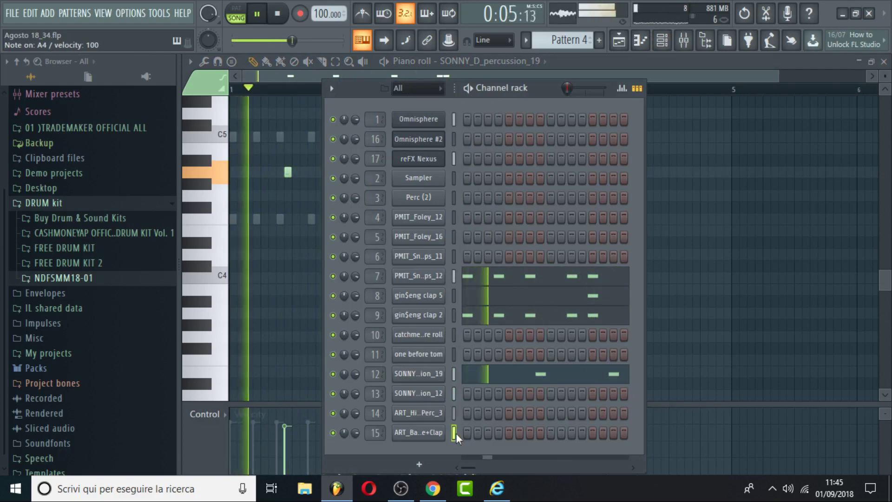
Place single-step A4 hits on step 9 of bars 1 and 2 in the ART_Bad_Habbit_Snare+Clap piano roll
right_click(435, 434)
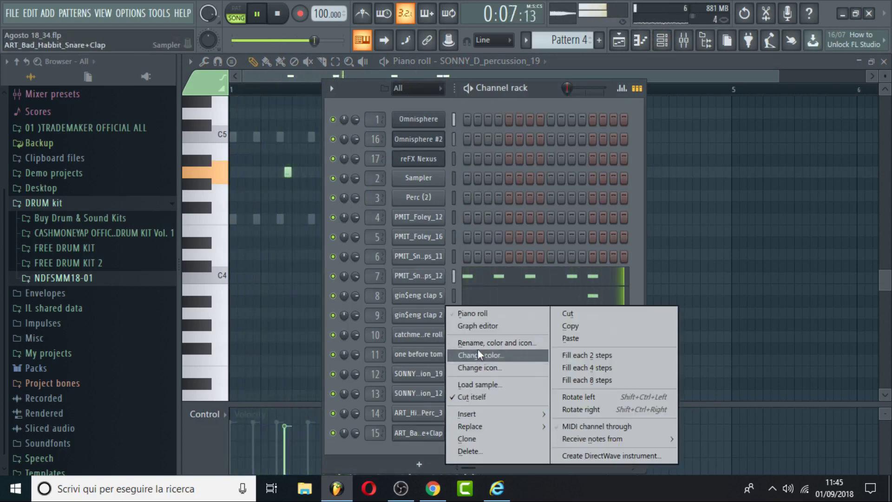
left_click(475, 312)
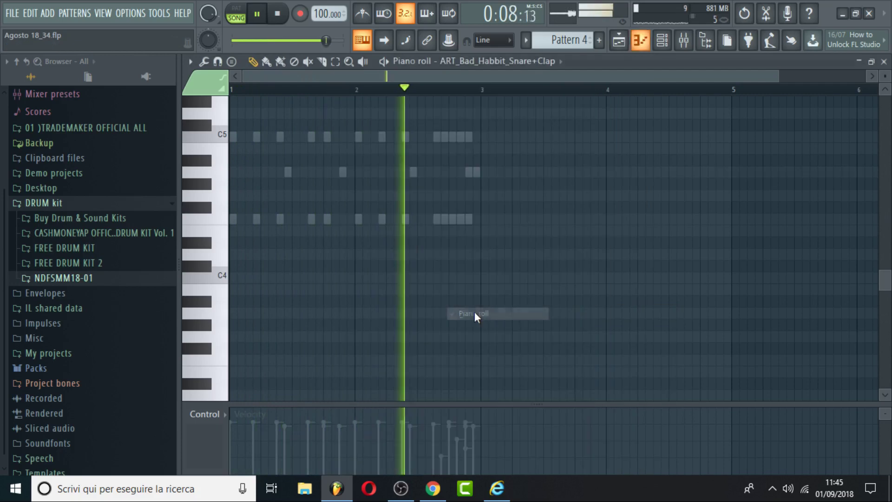
left_click(295, 172)
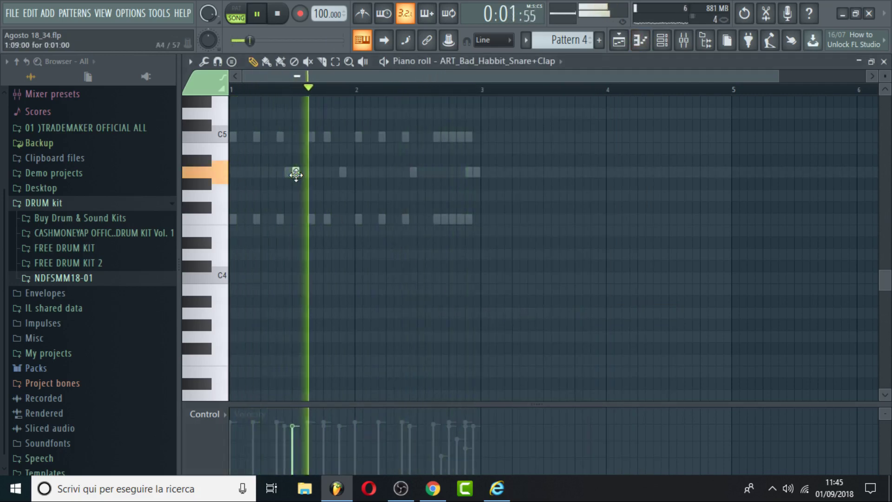
left_click(421, 172)
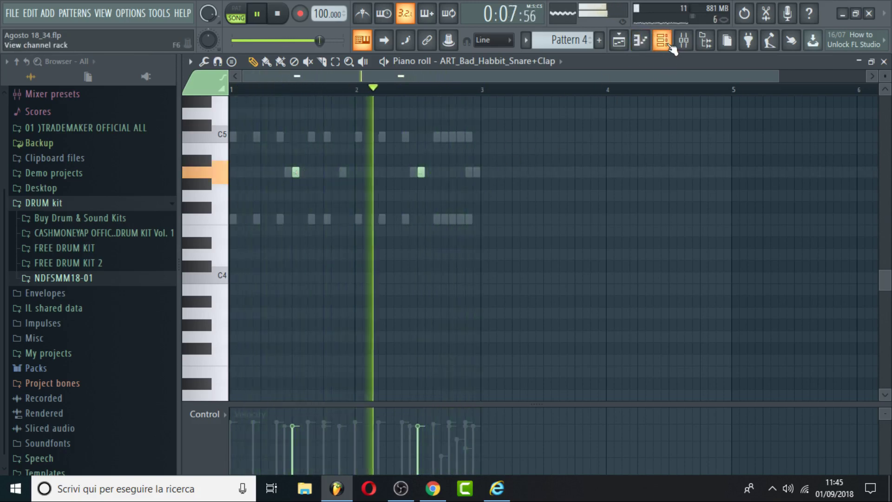
Lower the mixer volume of the ART_Bad_Habbit_Snare+Clap track, and select the Master track
left_click(641, 40)
left_click(686, 42)
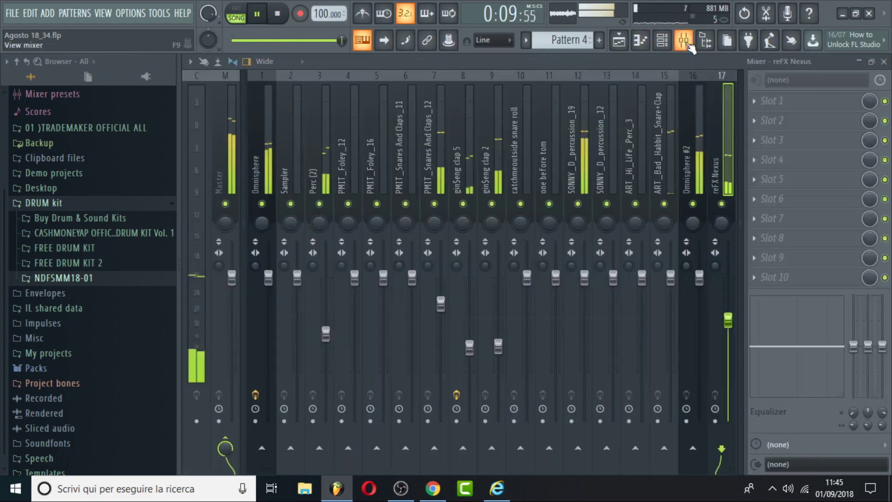
left_click_drag(674, 281, 674, 300)
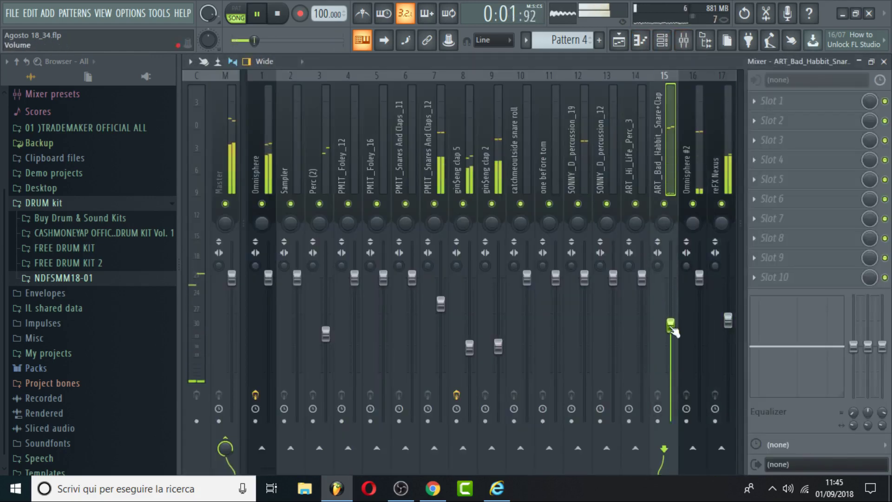
left_click(234, 272)
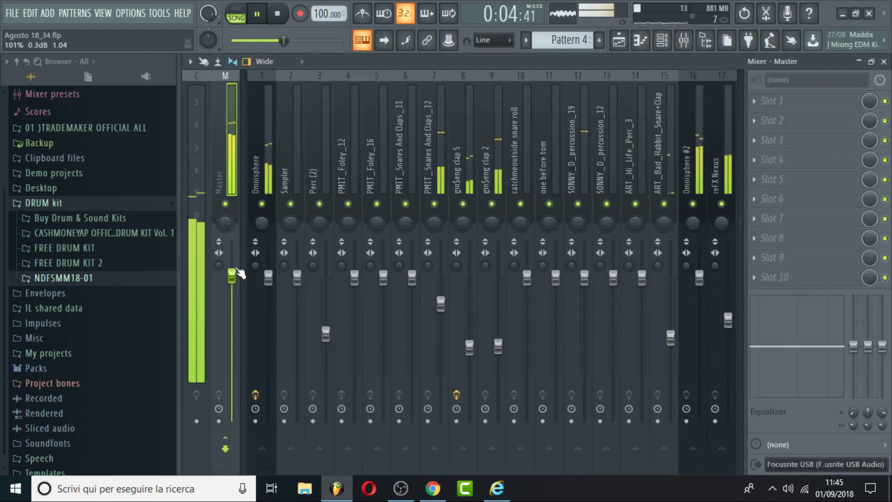
Select all playlist clips in bars 1 to 4 and duplicate them into bars 5 to 8
left_click(18, 20)
left_click(384, 133)
left_click(623, 40)
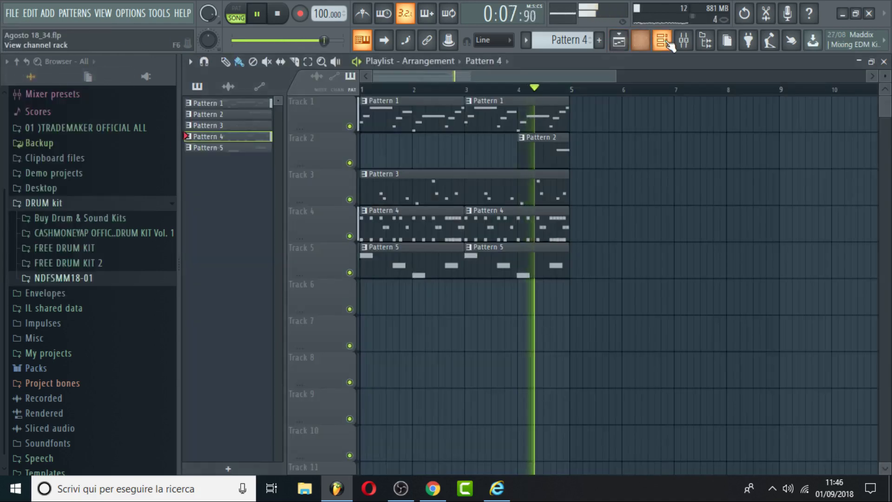
left_click(660, 42)
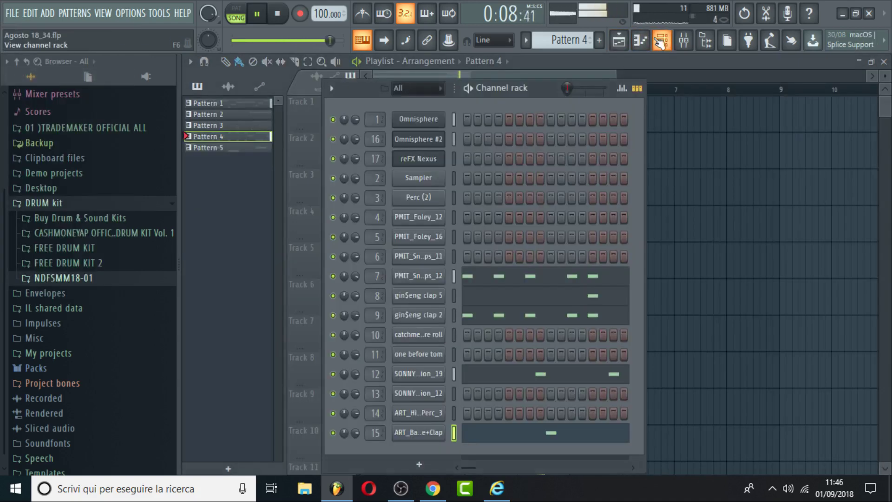
left_click(568, 71)
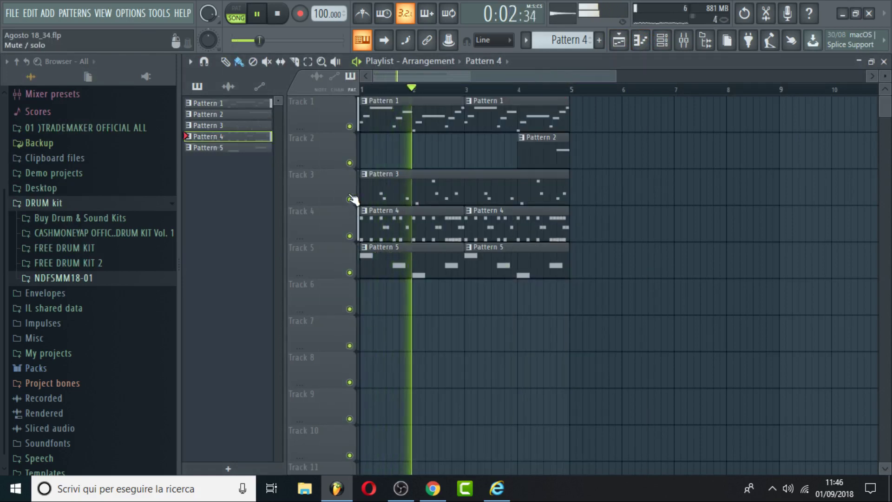
left_click(309, 62)
left_click_drag(658, 372, 273, 6)
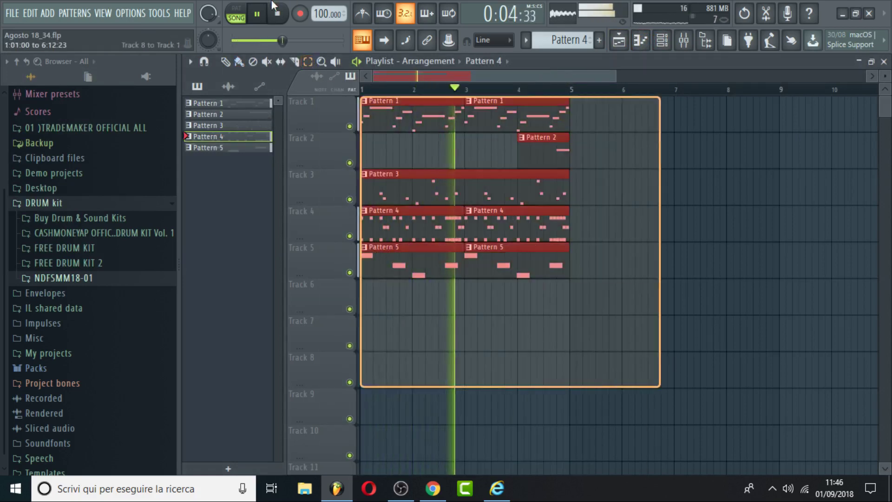
key("ctrl+b")
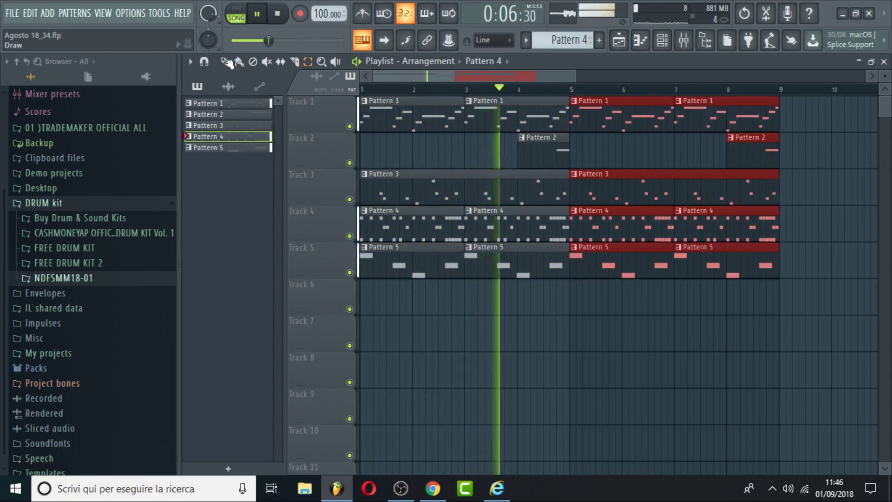
Restart playback, delete the Pattern 3 clip from bars 1 to 4 on Track 3, and save the project
key("space")
right_click(495, 171)
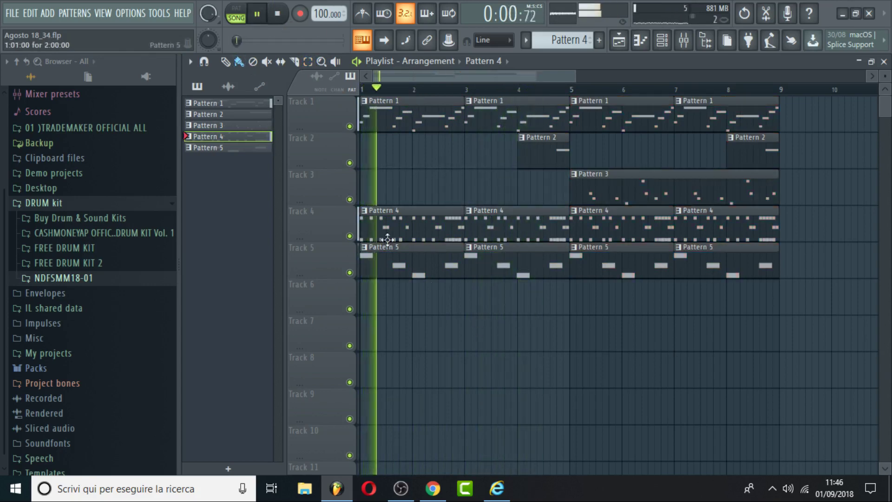
left_click(12, 13)
left_click(35, 71)
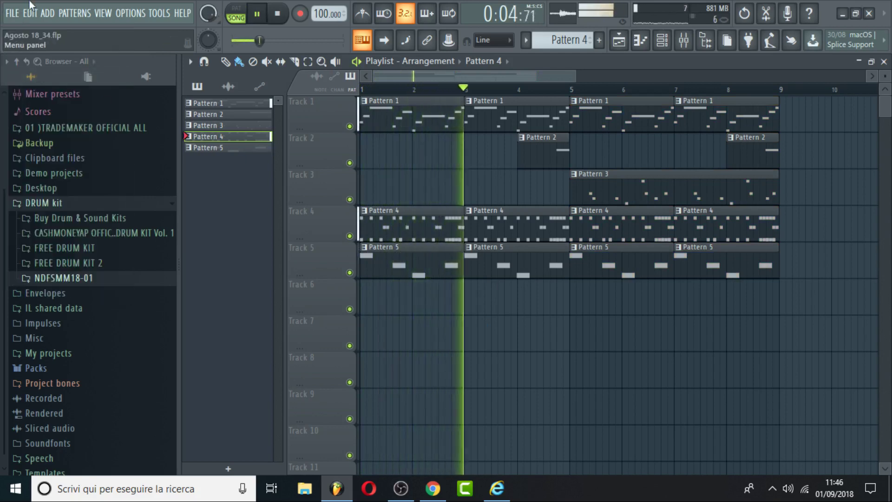
left_click(16, 13)
left_click(33, 69)
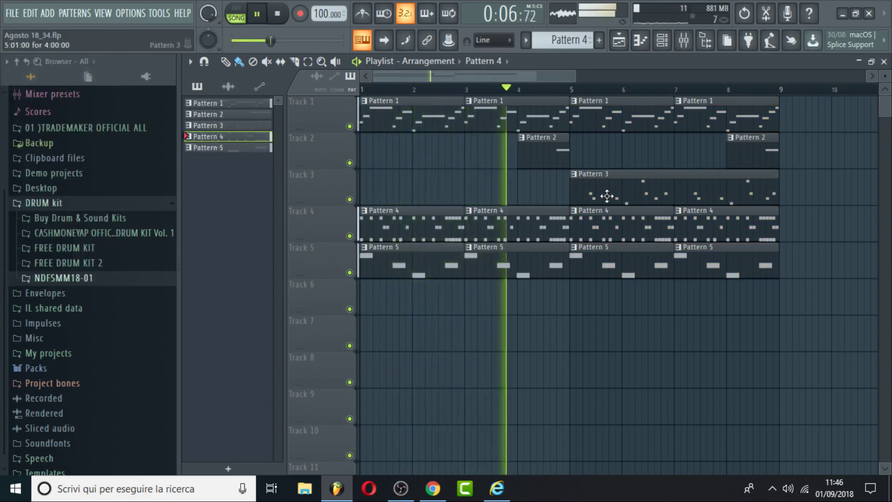
Move the remaining Pattern 3 clip to bar 9 and duplicate the other tracks' bars 5 to 8 clips into bars 9 to 12
left_click_drag(601, 196, 806, 182)
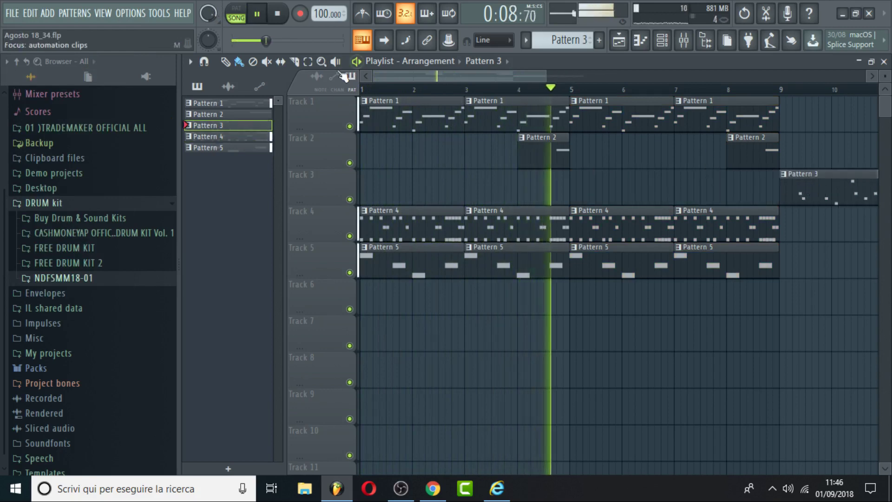
left_click(308, 61)
left_click_drag(781, 305, 578, 60)
key("ctrl+b")
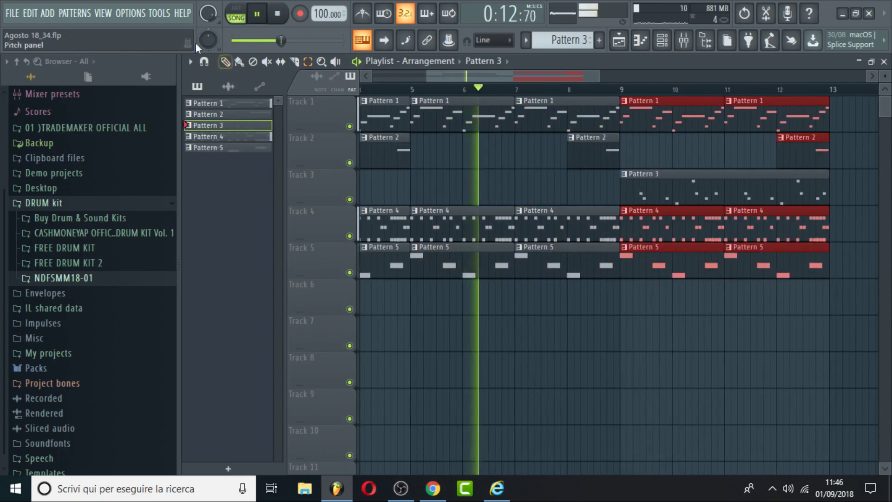
left_click(12, 13)
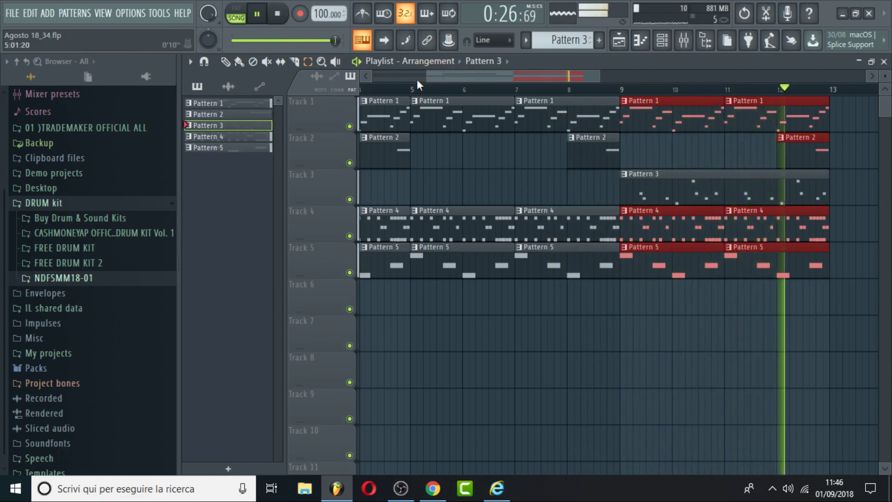
left_click_drag(428, 76, 372, 77)
scroll(558, 37, "down", 2)
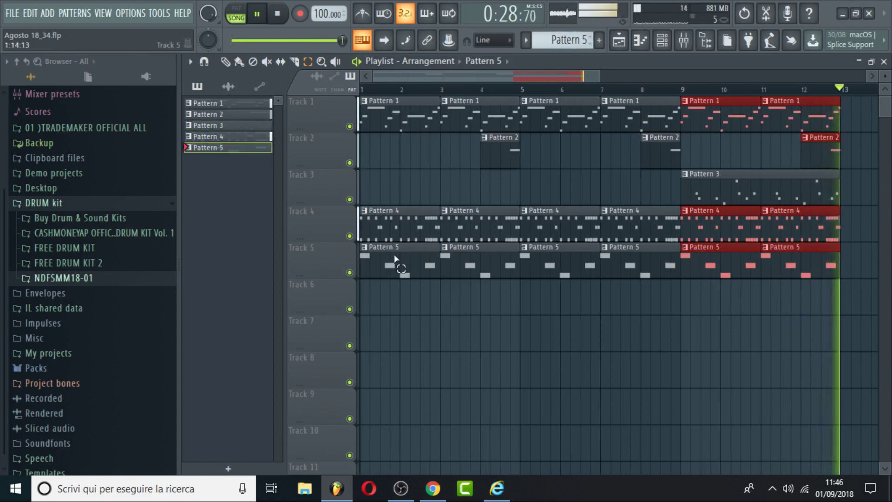
scroll(553, 40, "up", 1)
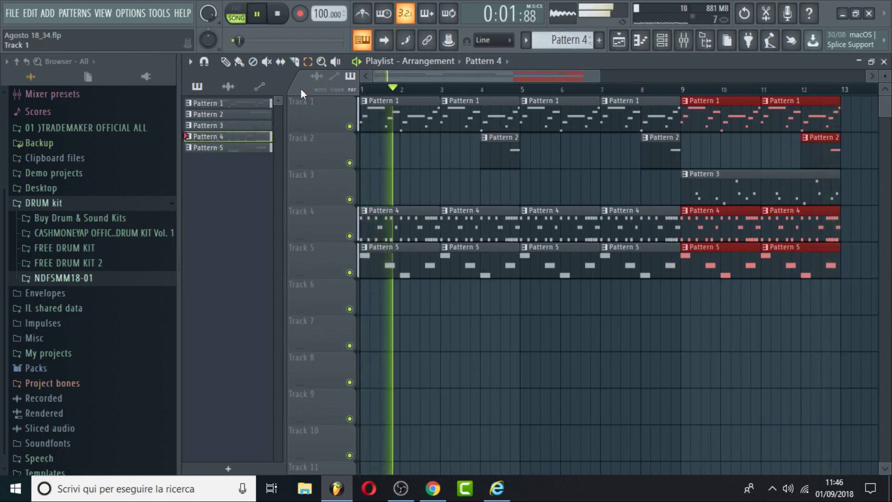
left_click(374, 297)
right_click(387, 305)
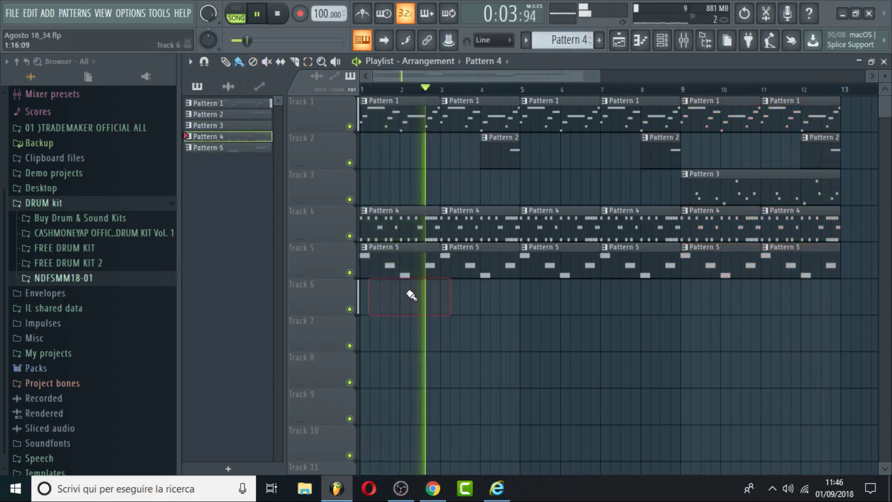
key("space")
left_click(395, 278)
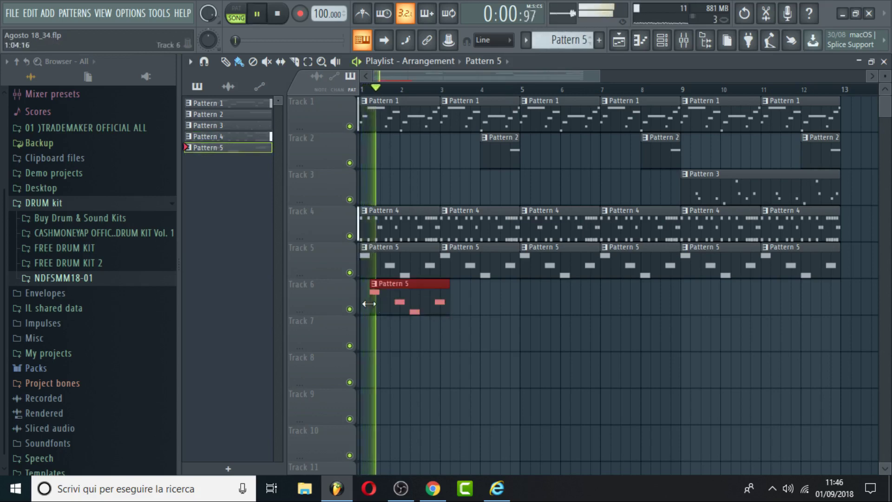
right_click(418, 285)
Place a new empty Pattern 6 clip at bar 1 on Track 6 and copy the Omnisphere channel's notes from Pattern 1
left_click(365, 299)
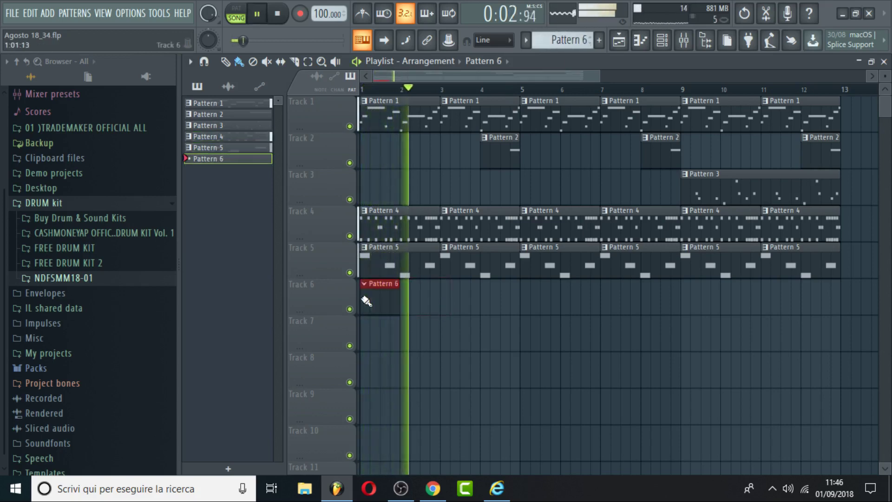
double_click(508, 117)
key("F6")
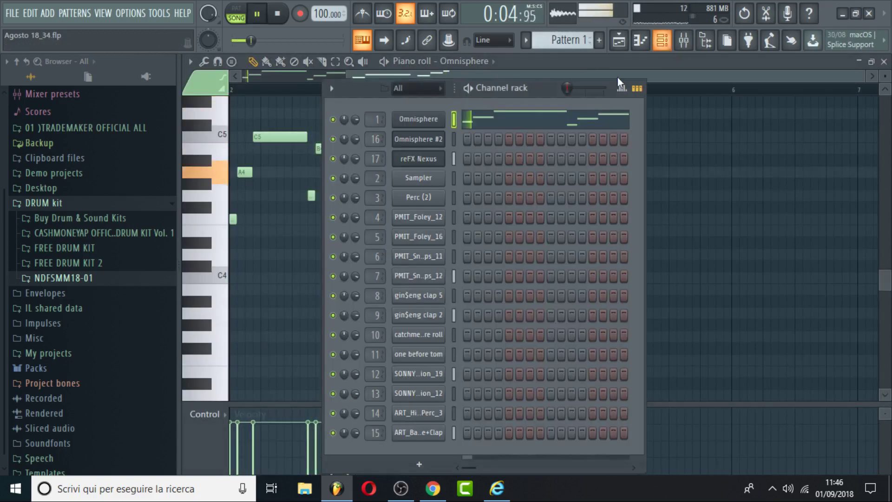
right_click(430, 120)
left_click(572, 130)
left_click(620, 45)
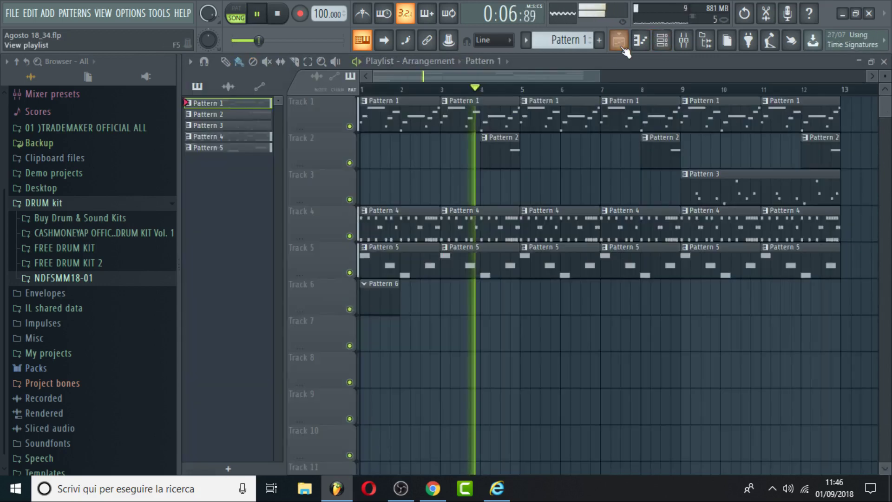
left_click(620, 45)
left_click(619, 45)
In Pattern 6, replace the Sampler channel with Sylenth1 [64bit] and route it to a free mixer track
double_click(373, 283)
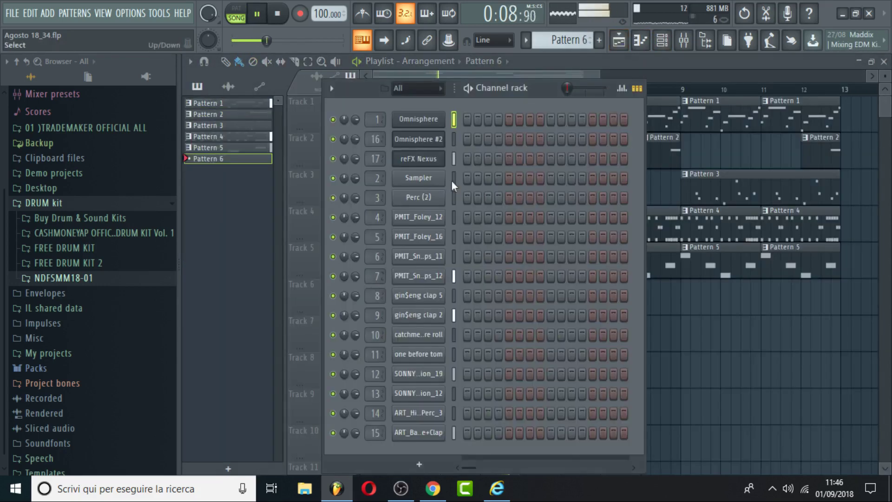
key("space")
right_click(418, 179)
mouse_move(518, 282)
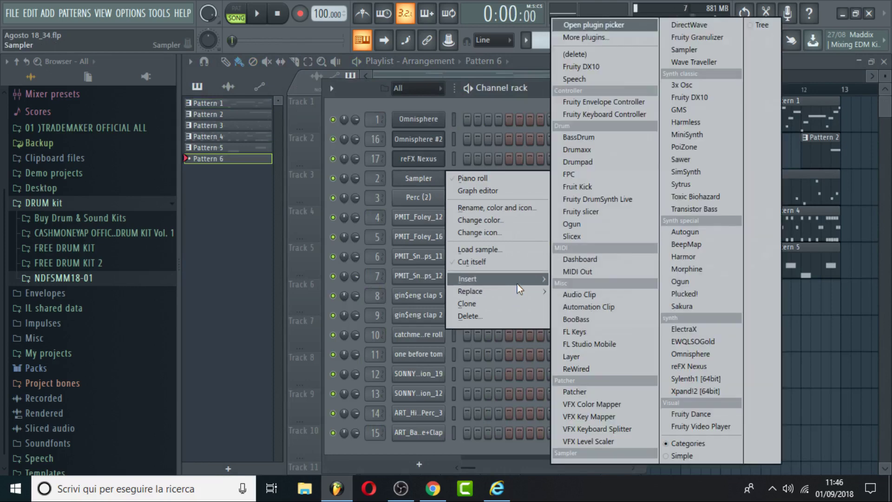
left_click(692, 380)
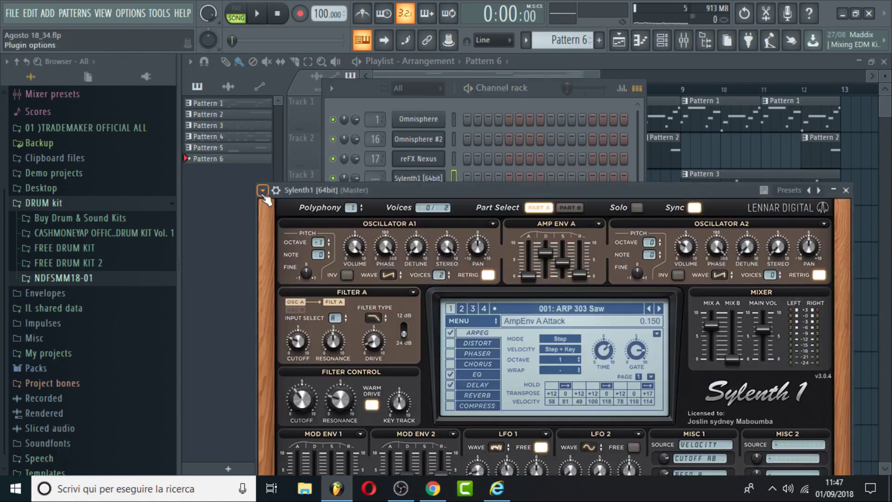
left_click(262, 190)
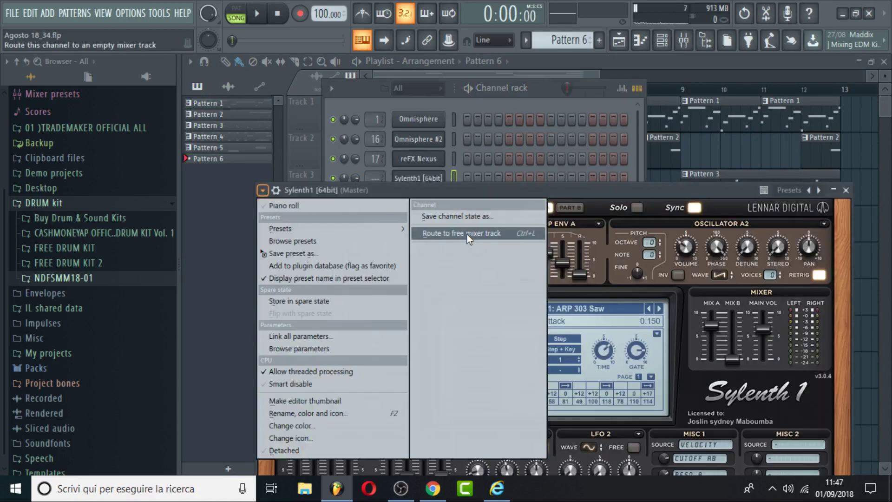
left_click(466, 233)
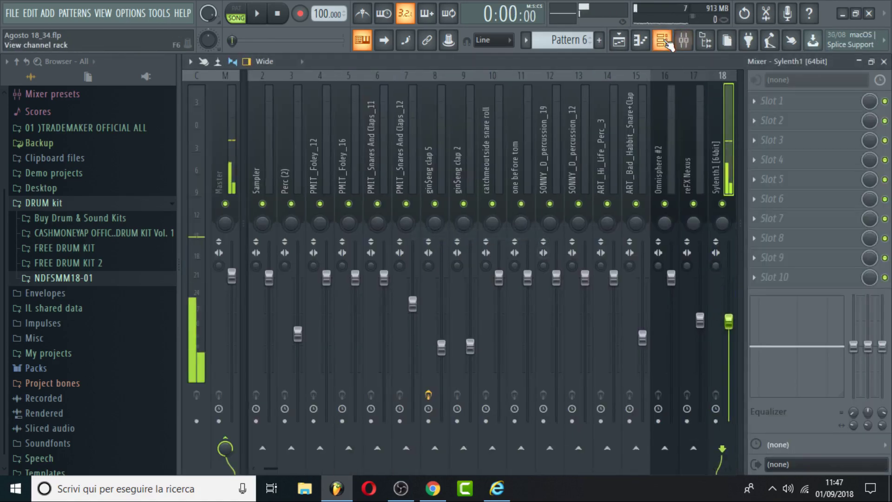
Open the Sylenth1 channel's plugin and load the factory bank DJT NEW Sylenth 1 Bank+
key("F6")
left_click(423, 178)
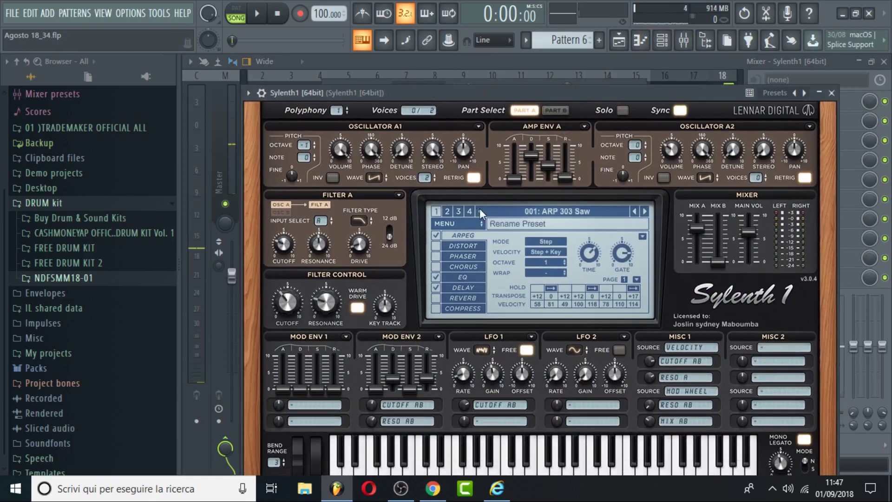
left_click(472, 222)
mouse_move(535, 256)
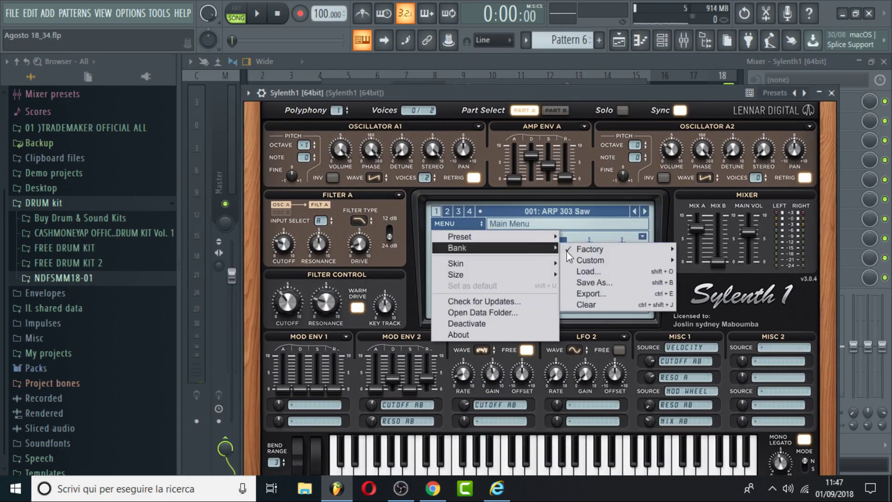
mouse_move(599, 252)
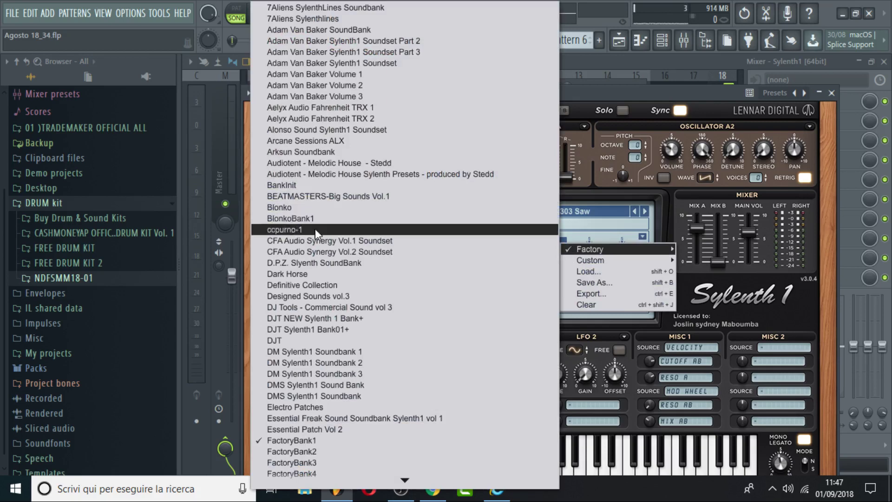
left_click(340, 320)
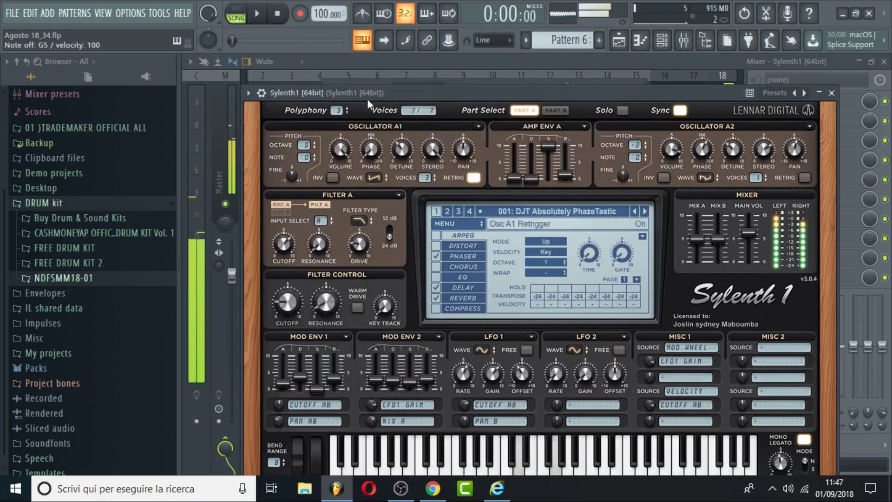
Audition the DJT Absolutely PhazeTastic preset with test notes and move the plugin window so its full interface fits on screen
right_click(206, 21)
left_click(222, 24)
key("n")
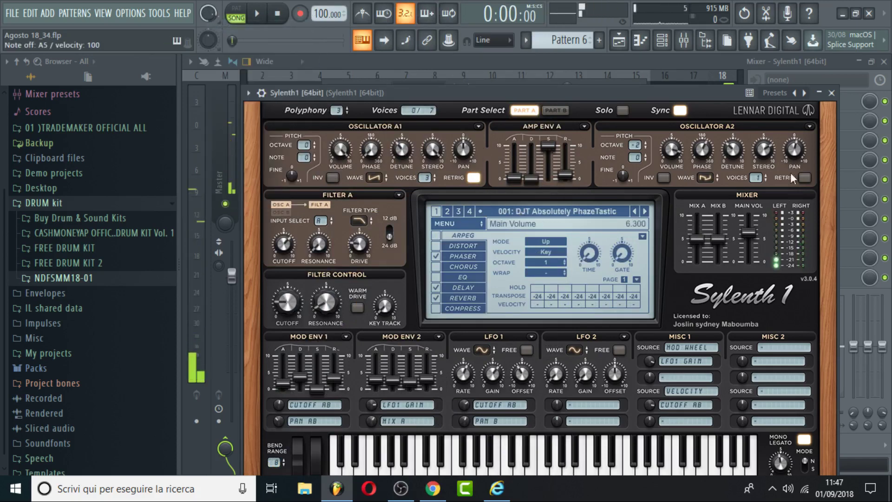
key("n")
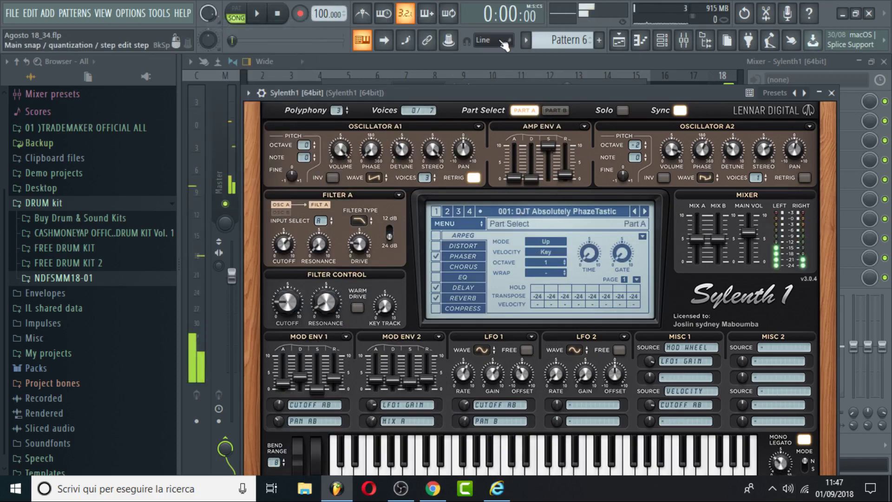
left_click_drag(473, 89, 441, 48)
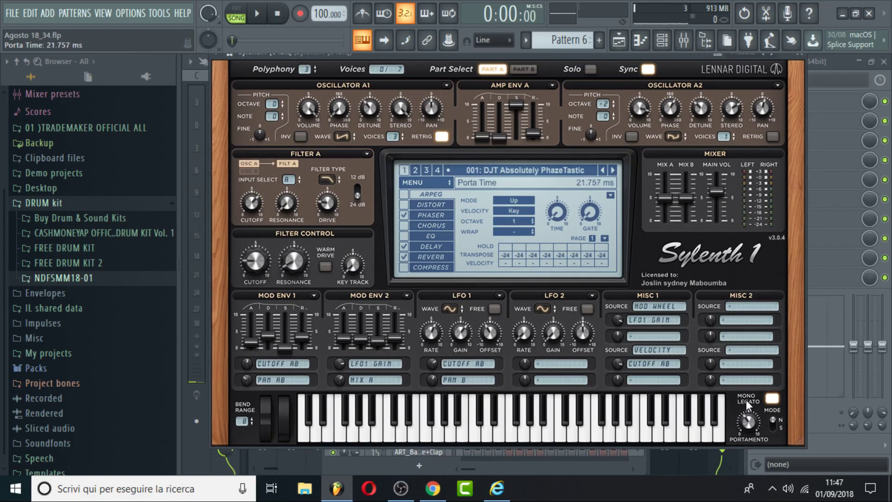
key("n")
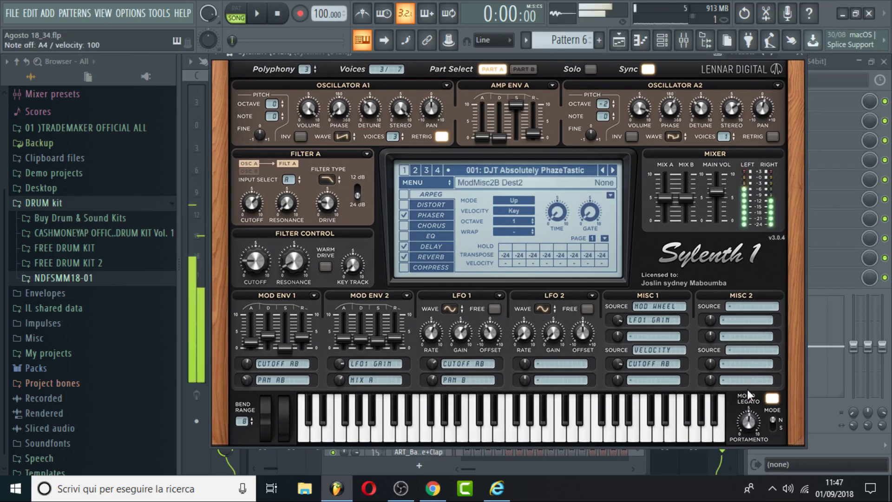
Try the presets DJT DOM Envy Lead and DJT Evil Vox Lead from the loaded bank
left_click(550, 170)
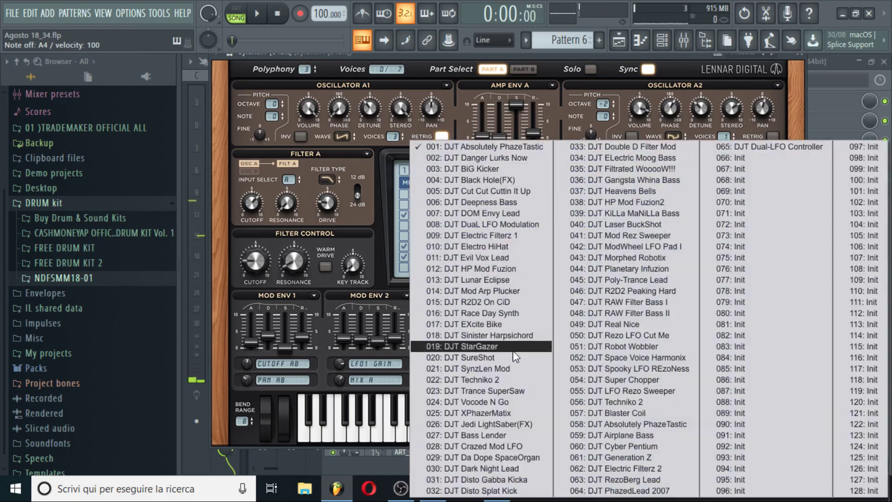
left_click(511, 210)
left_click(505, 169)
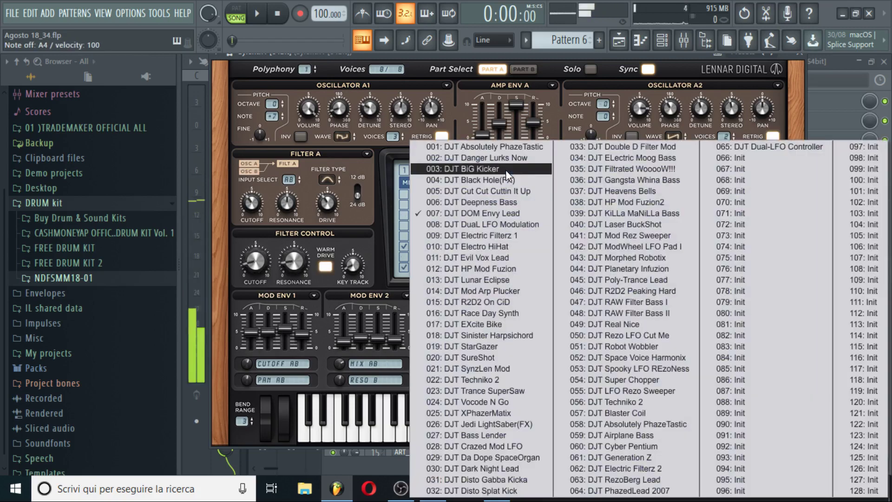
left_click(464, 257)
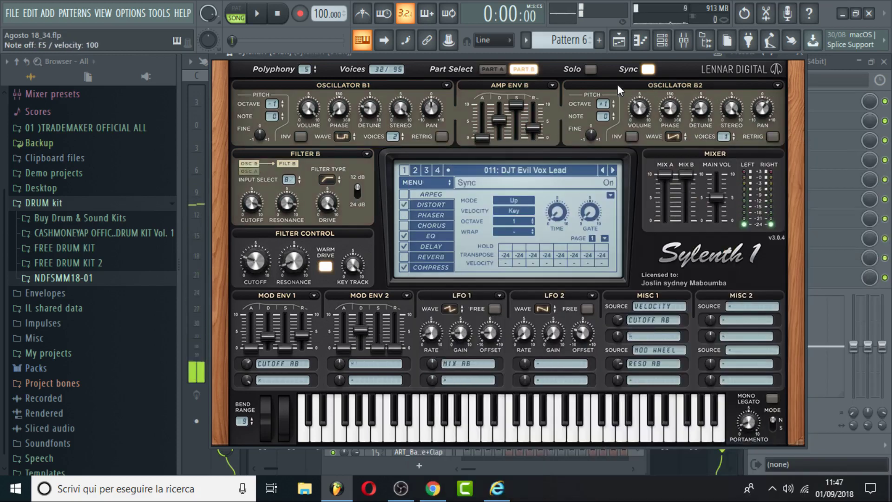
Audition the following presets one by one up to 018: DJT Sinister Harpsichord
left_click(612, 172)
left_click(612, 173)
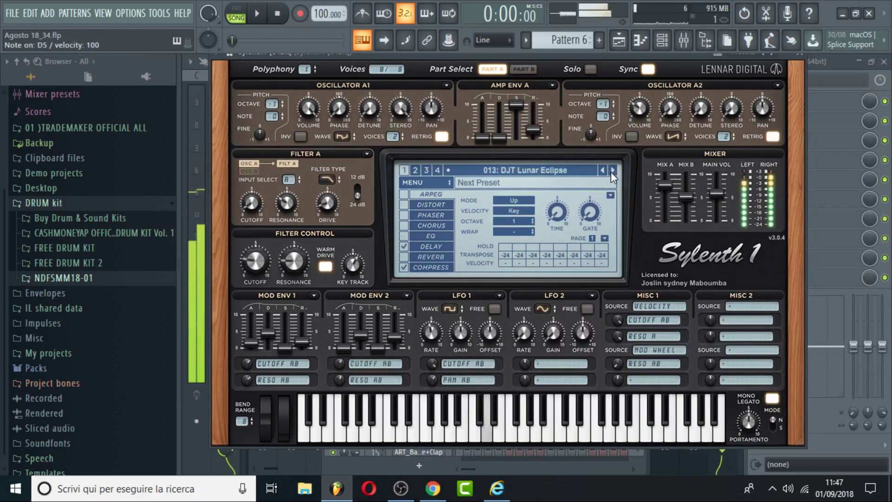
left_click(611, 172)
left_click(612, 173)
left_click(613, 171)
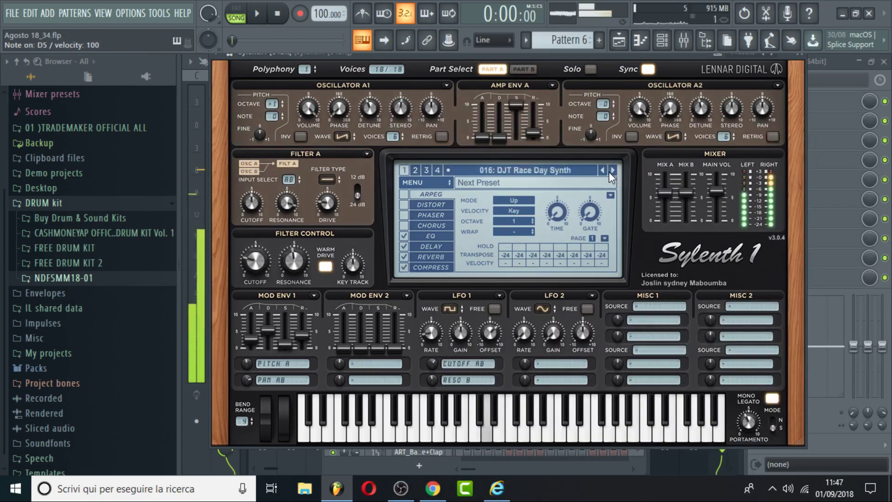
left_click(612, 172)
left_click(612, 171)
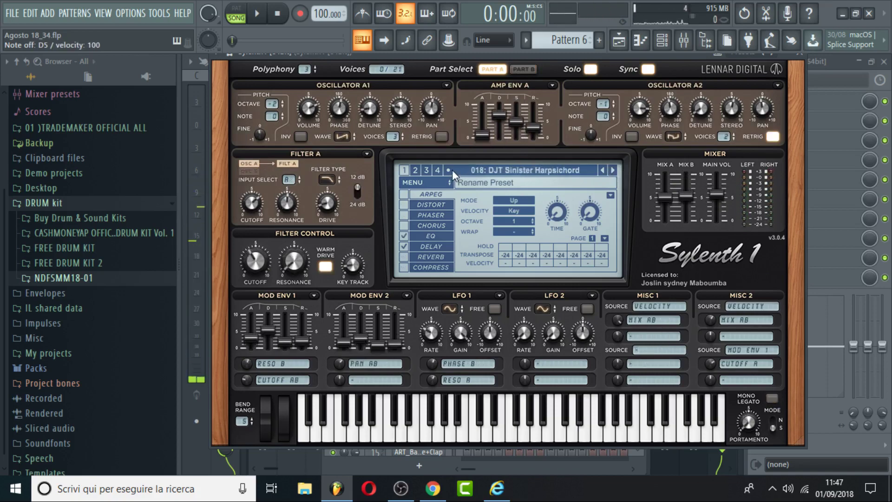
Load the Electro Patches bank, audition preset 007: Fiifth Saw Arp, and check the second sub-bank
left_click(439, 181)
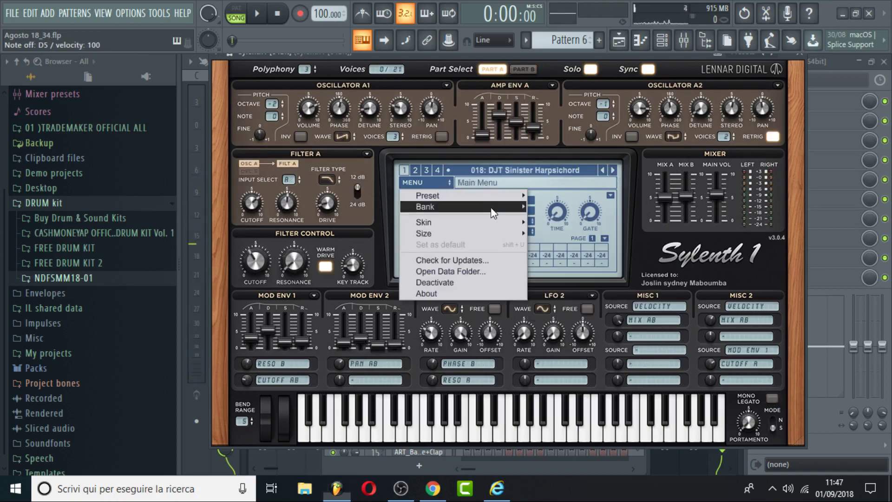
mouse_move(494, 213)
mouse_move(585, 207)
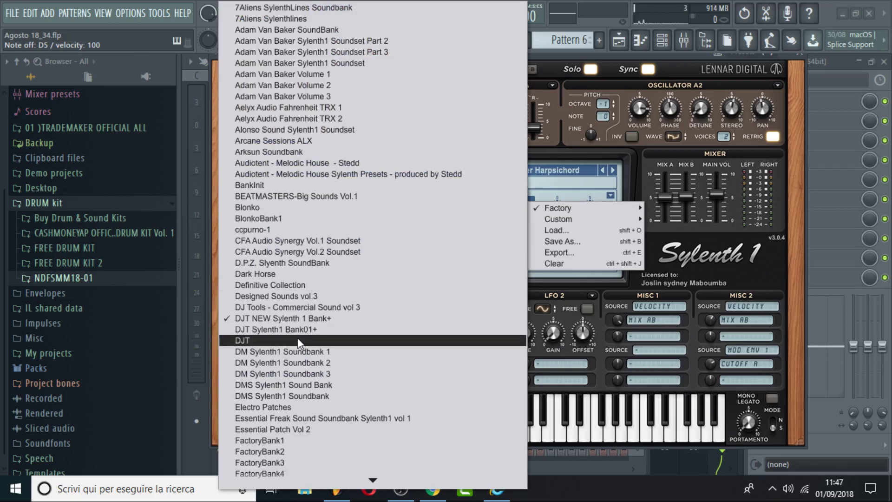
scroll(299, 372, "down", 3)
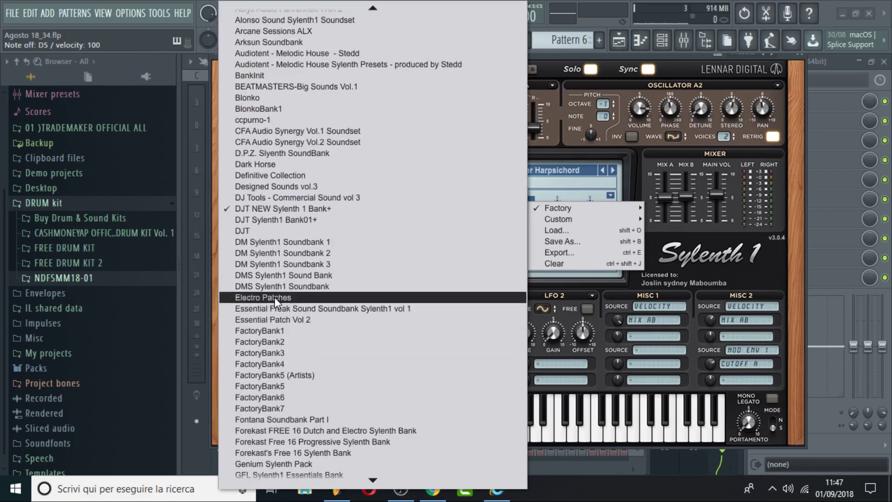
left_click(275, 297)
left_click(536, 168)
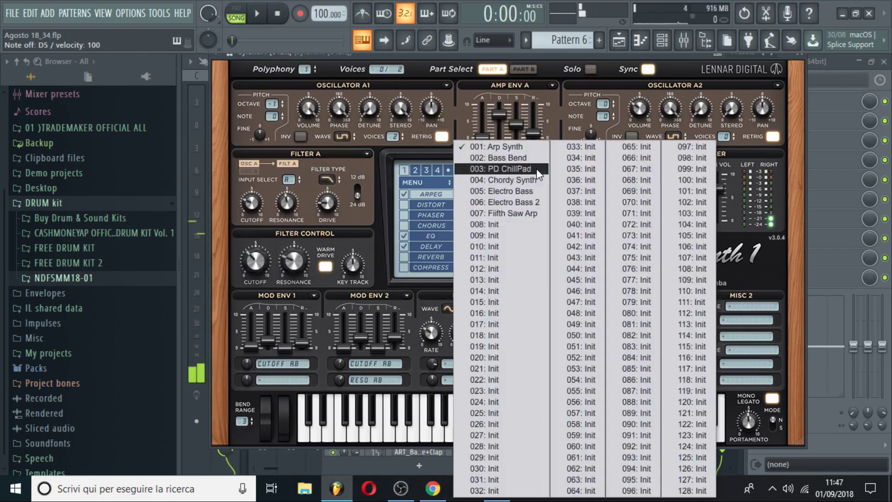
left_click(518, 214)
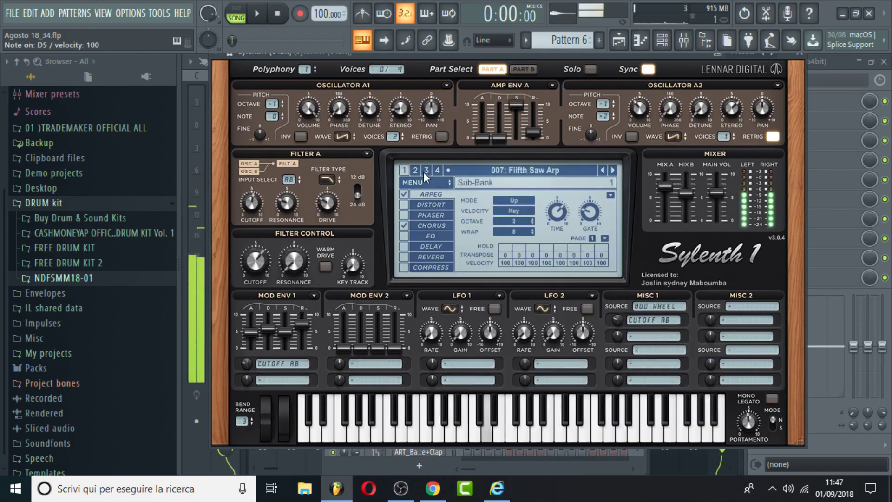
left_click(416, 171)
left_click(479, 172)
Load the Arcane Sessions ALX bank and switch off the arpeggiator on its first preset
left_click(439, 182)
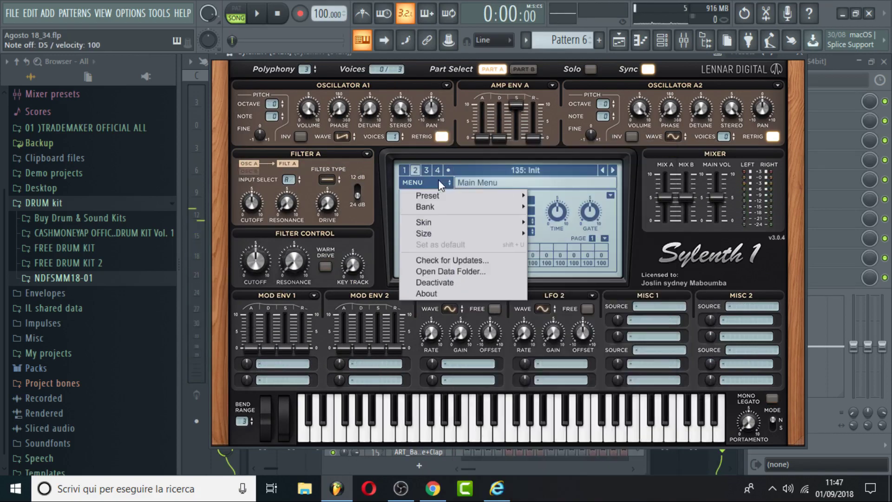
mouse_move(493, 212)
mouse_move(553, 208)
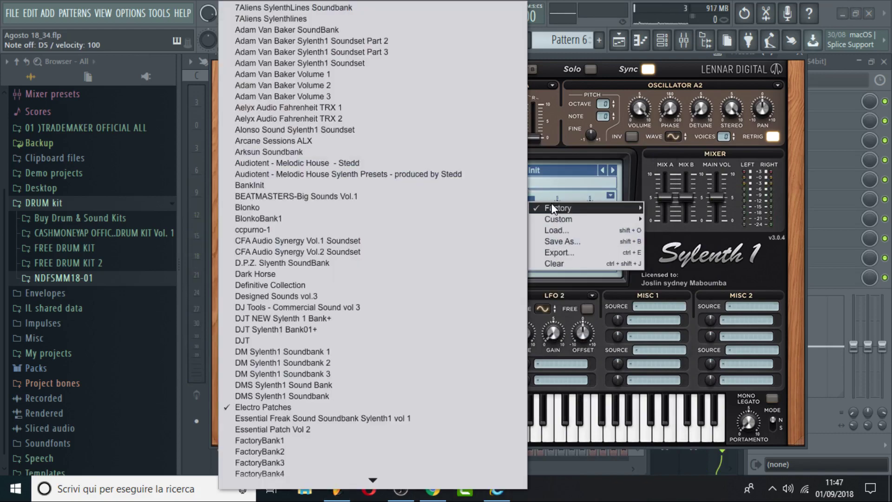
left_click(345, 141)
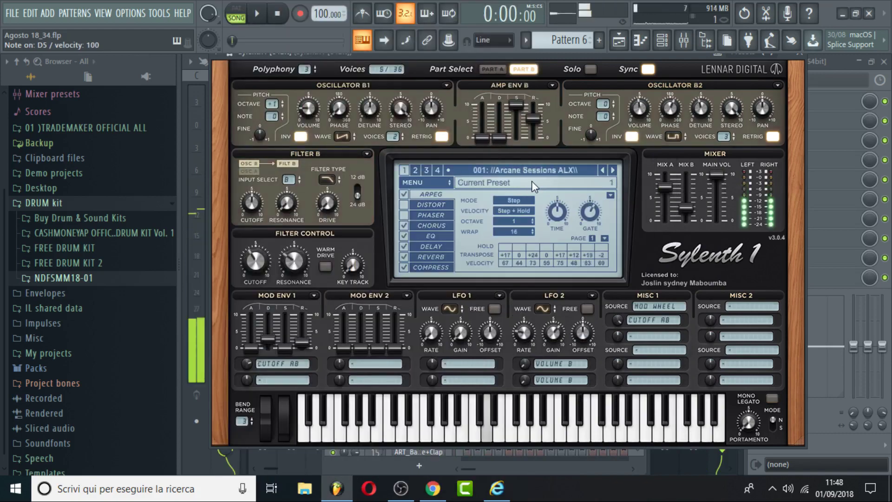
left_click(515, 179)
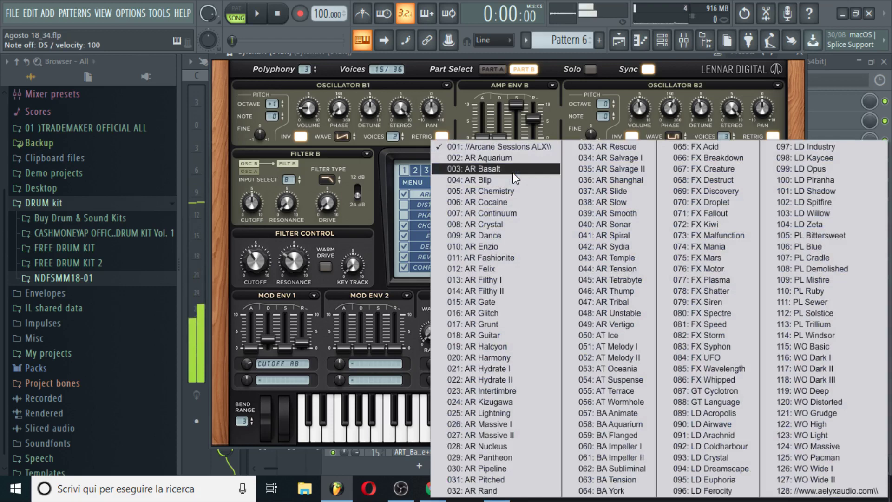
left_click(492, 130)
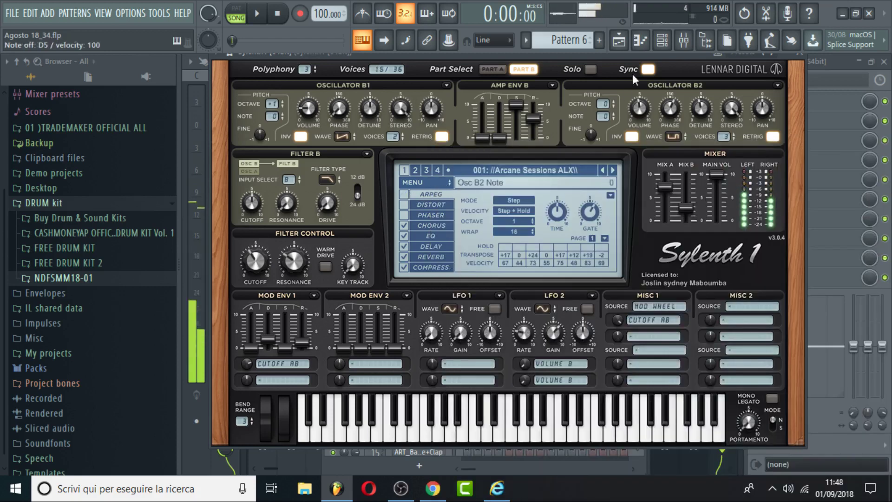
Check the empty Sylenth1 piano roll and paste the copied melody notes into the Sylenth1 channel of Pattern 6
left_click(649, 45)
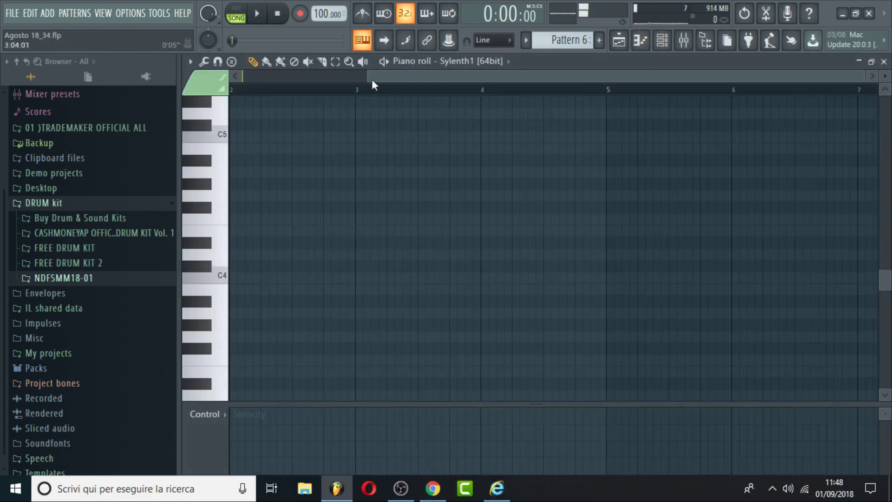
left_click_drag(372, 80, 59, 121)
left_click(669, 34)
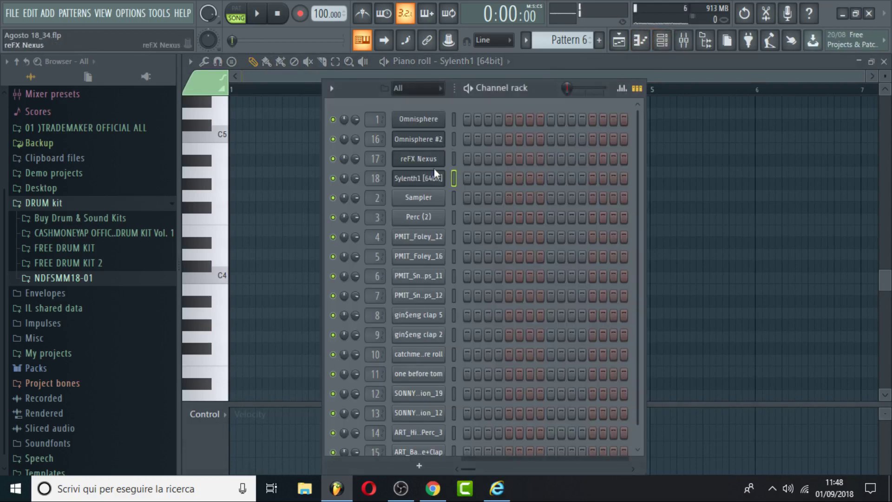
right_click(428, 185)
left_click(515, 203)
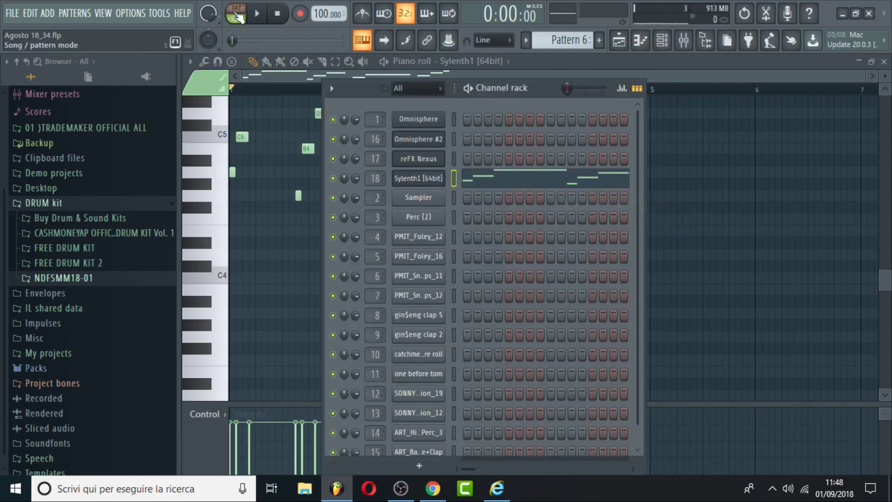
Play Pattern 6 in pattern mode and transpose all the Sylenth1 notes up one octave
key("space")
left_click(503, 186)
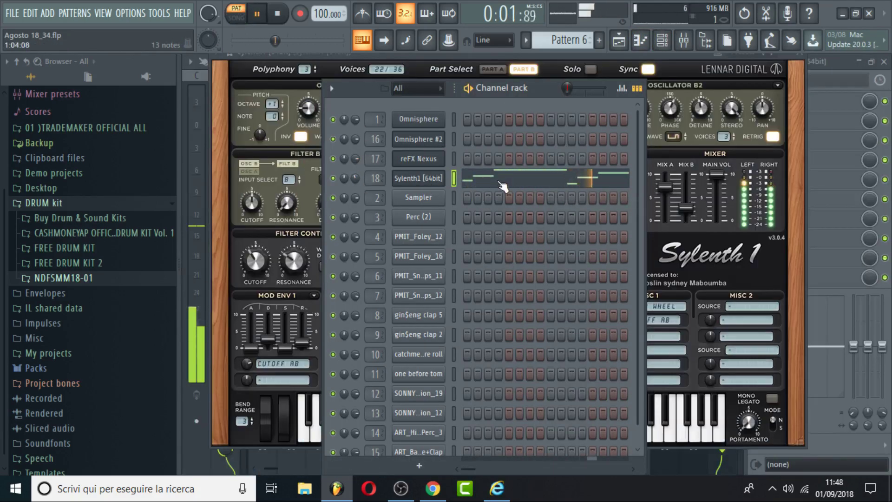
left_click(503, 185)
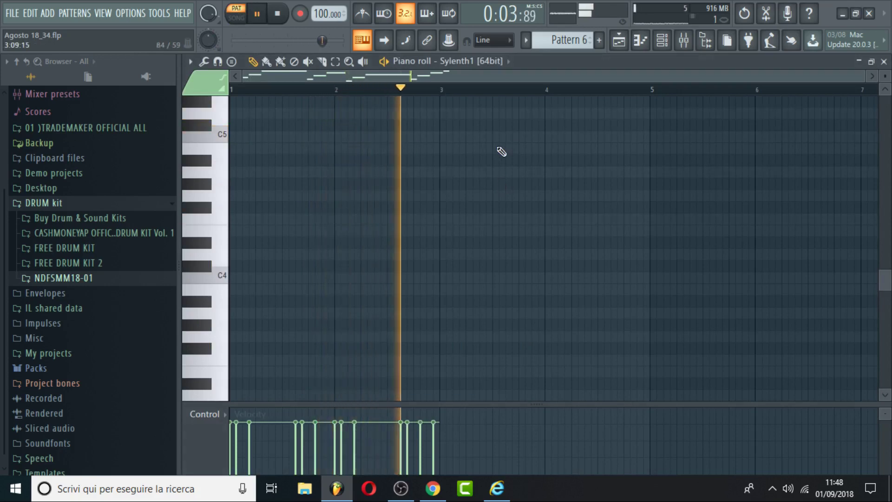
scroll(492, 150, "up", 7)
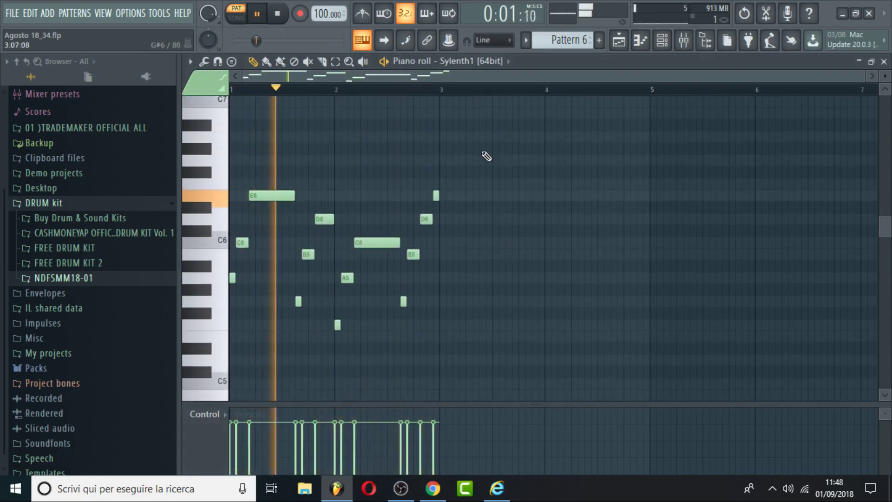
key("ctrl+Up")
scroll(487, 156, "up", 3)
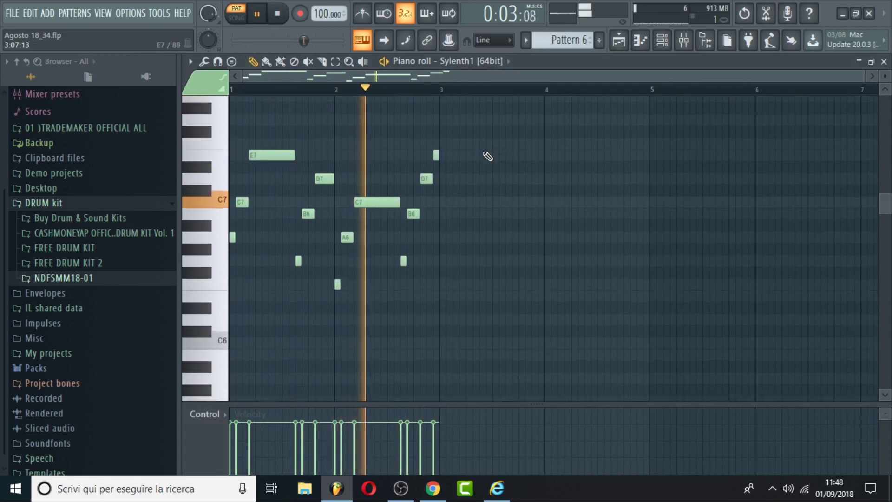
scroll(507, 104, "up", 3)
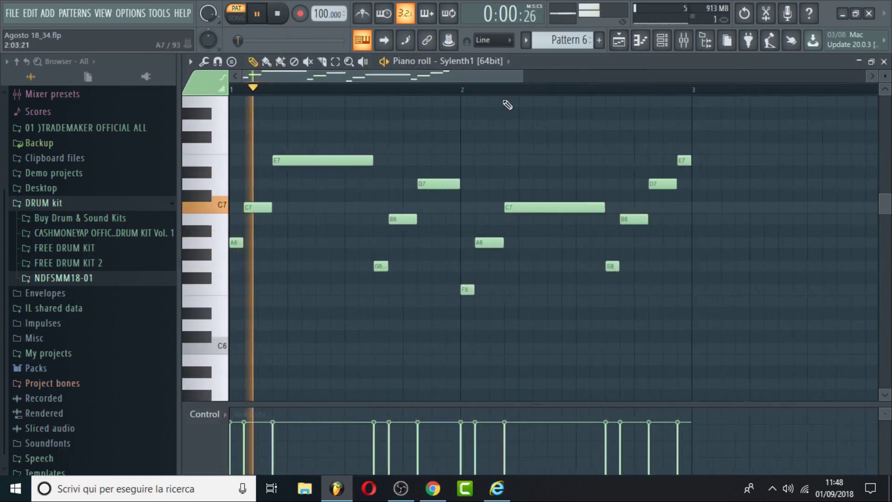
Form an A6, C7 and E7 chord from long notes starting at bar 1, and lengthen the following G6 note up to bar 2
left_click_drag(273, 207, 375, 209)
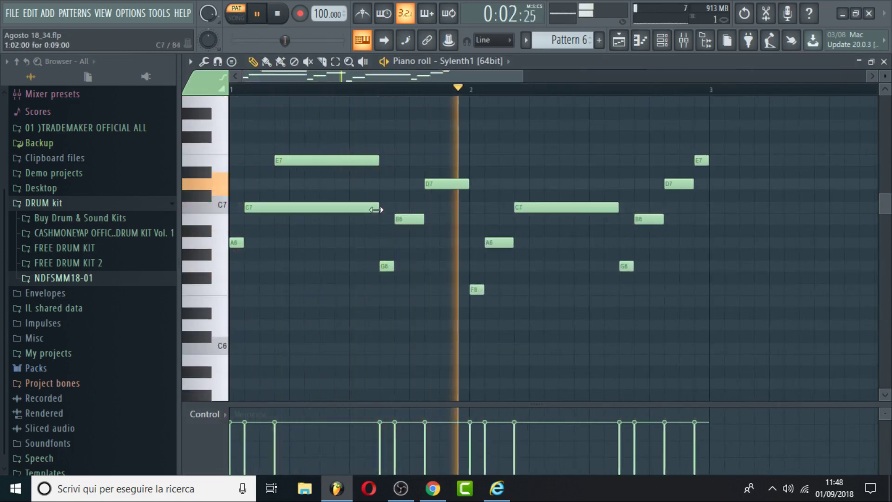
left_click_drag(336, 160, 379, 161)
left_click_drag(348, 210, 326, 209)
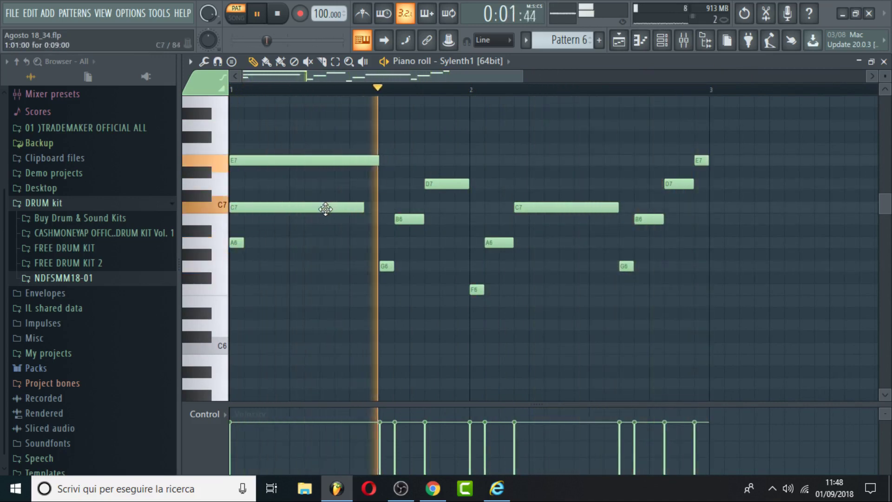
left_click_drag(244, 242, 464, 264)
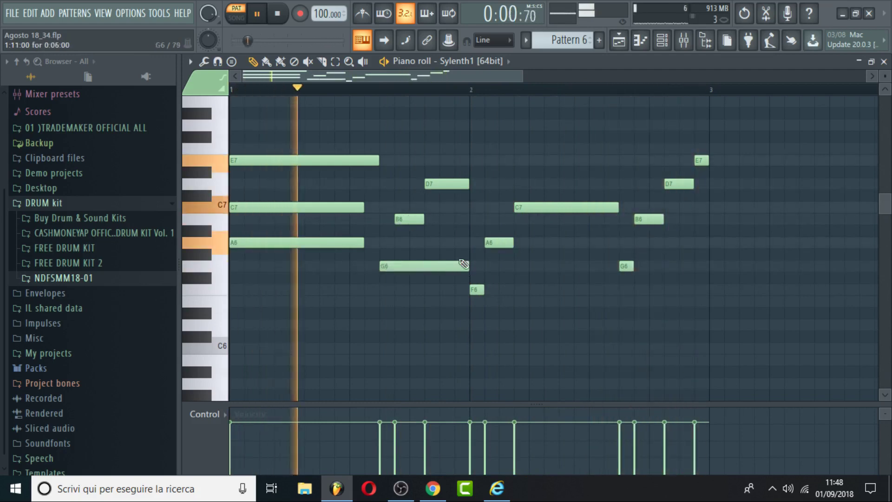
Replace the short B6 and D7 notes in bar 1 with long ones stacked above G6, matching its start and length
right_click(409, 219)
left_click(385, 219)
right_click(446, 184)
left_click(386, 182)
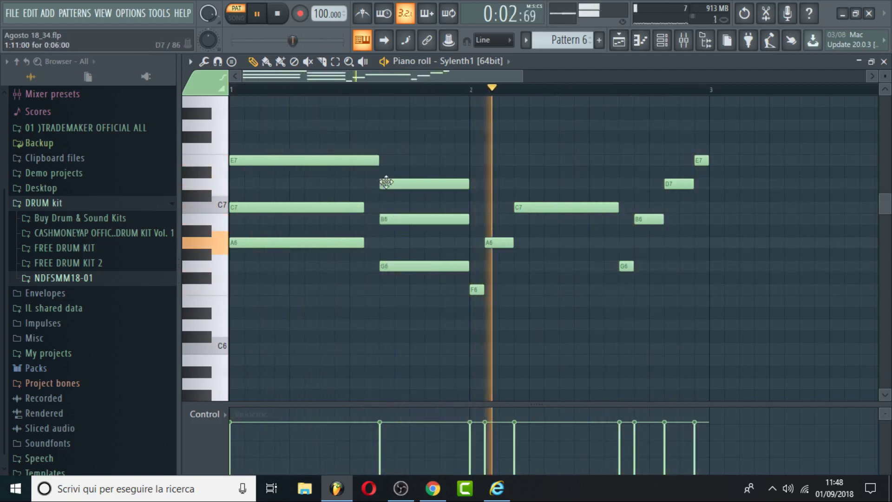
Replace the F6, A6 and C7 notes in bar 2 with equally long notes stacked as a chord at the bar's start
right_click(476, 289)
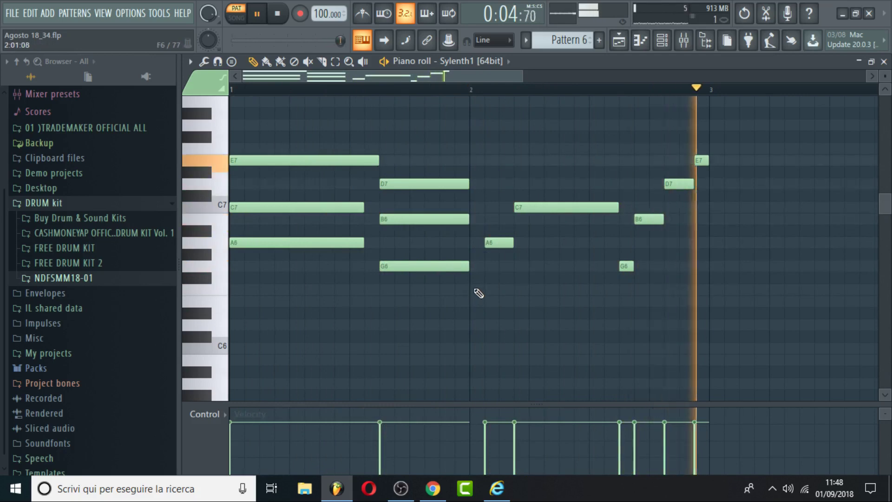
left_click(475, 290)
right_click(496, 243)
left_click(477, 243)
right_click(542, 207)
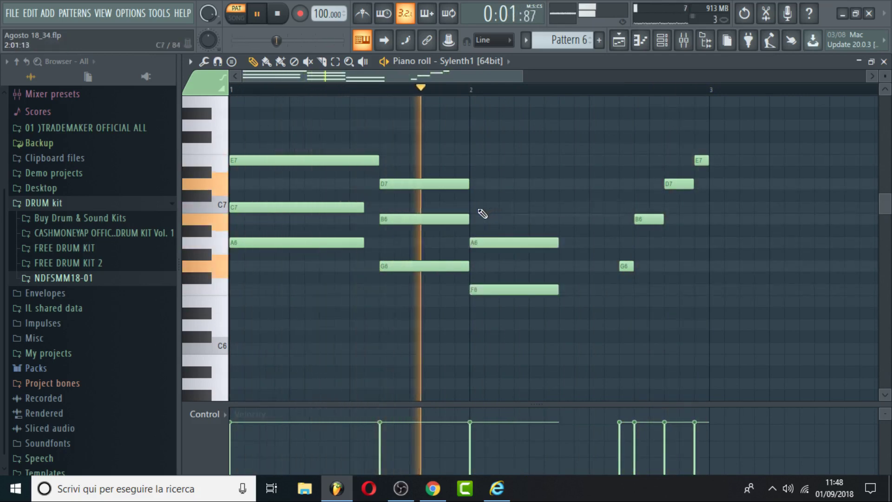
left_click(480, 210)
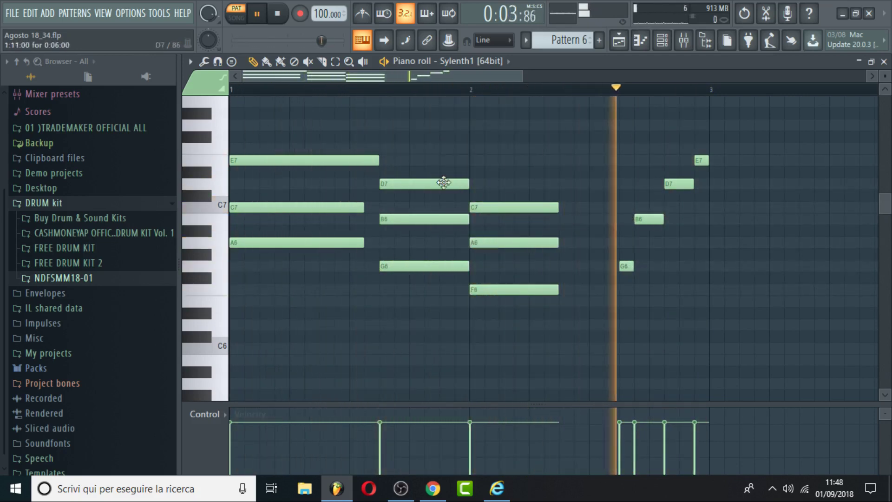
Lengthen the C7 and A6 notes of the first chord to end together with E7
left_click_drag(363, 207, 378, 207)
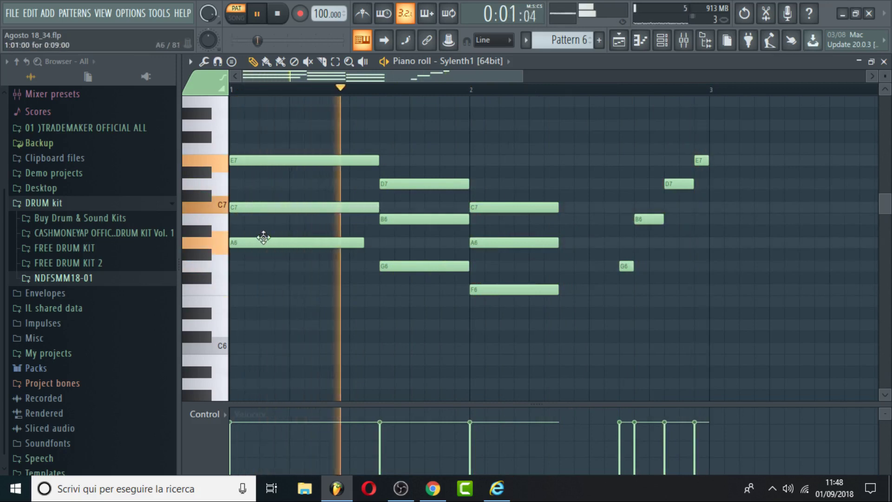
right_click(262, 240)
left_click(234, 245)
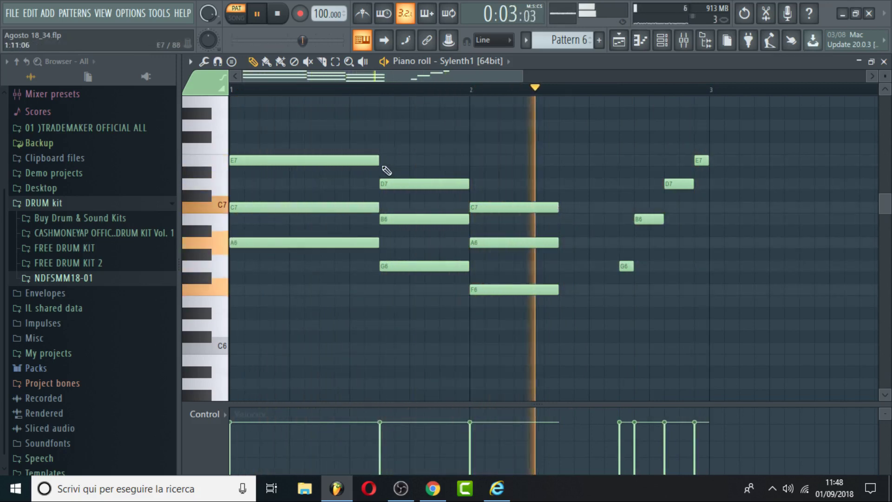
Stop playback and redraw the bar 2 chord with longer notes, extending C7 up to the following G6 note
right_click(484, 210)
key("space")
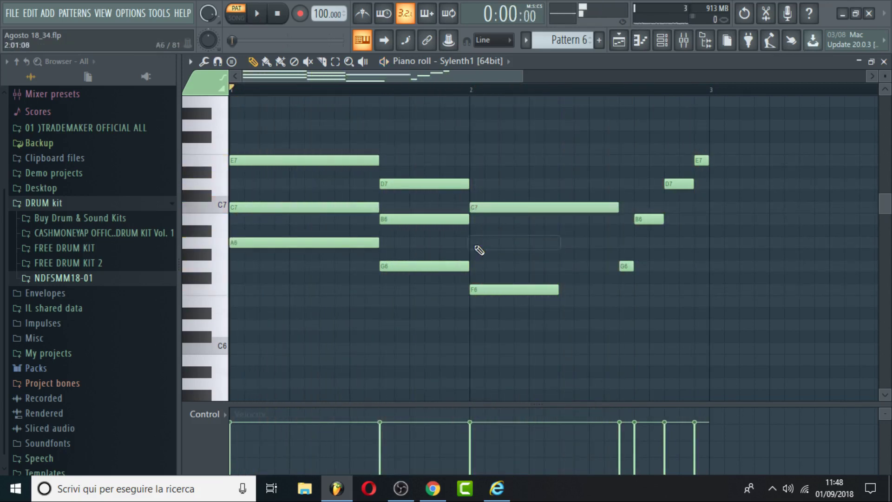
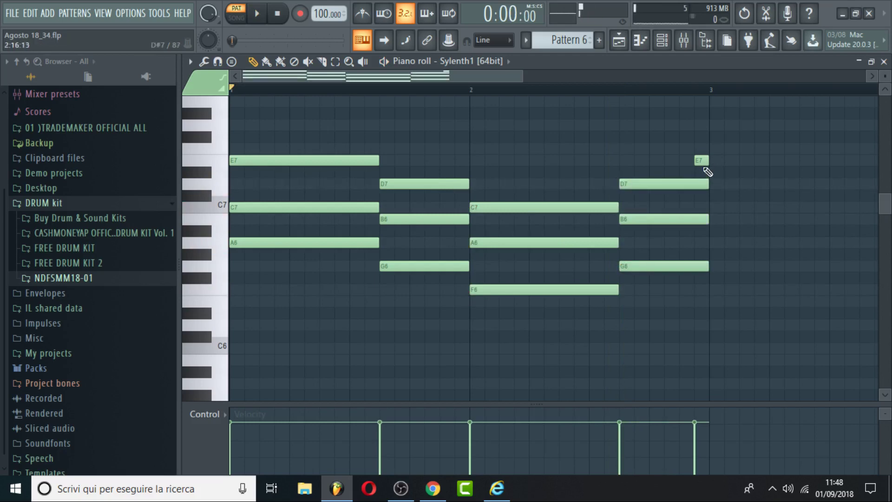
Play Pattern 6 and view the Sylenth1 instrument window and its mixer track
key("space")
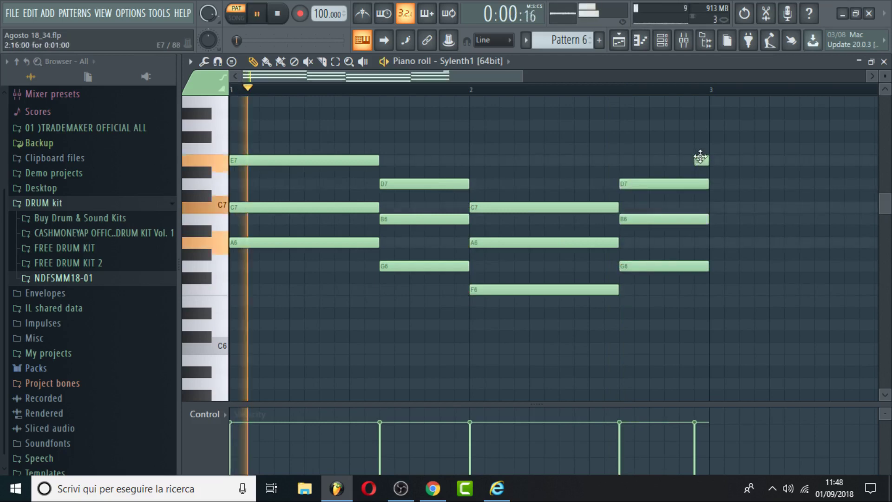
left_click(662, 40)
left_click(409, 179)
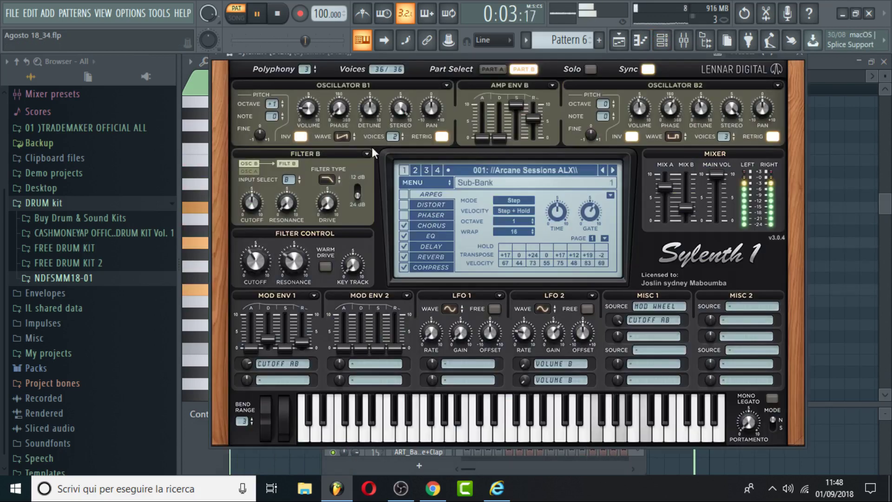
left_click_drag(262, 54, 272, 102)
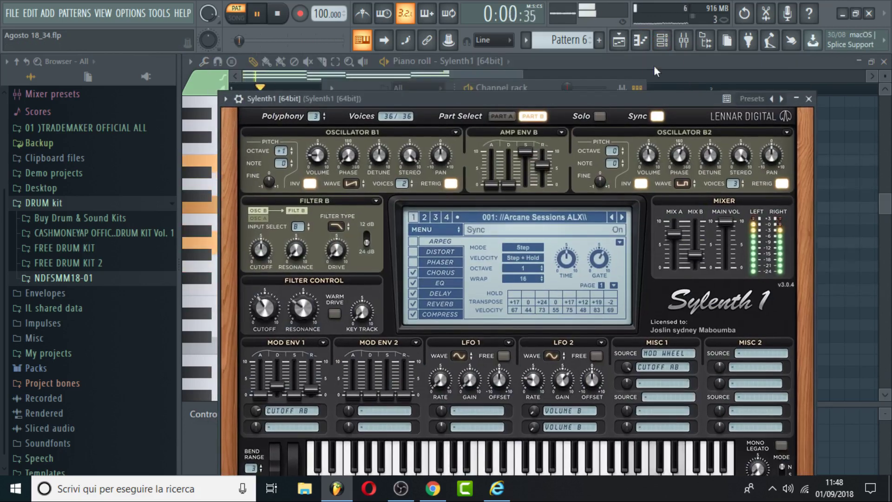
left_click(692, 42)
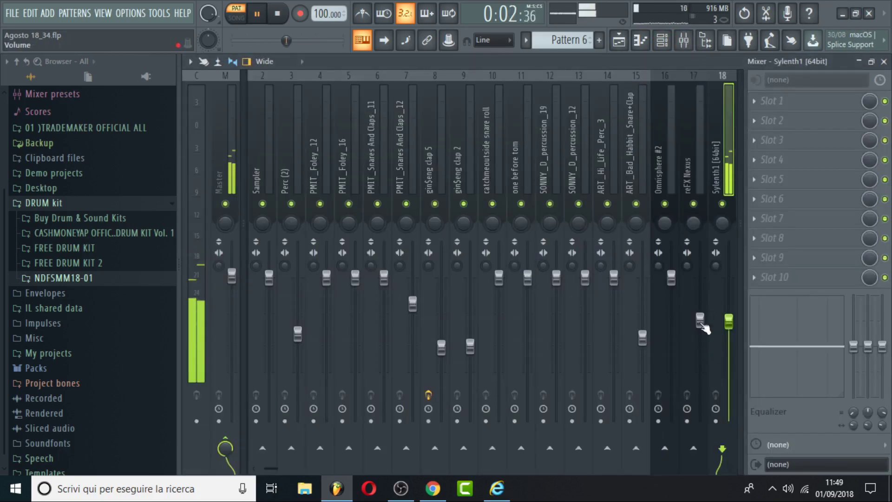
Reduce the Sylenth1 delay's dry/wet mix to 34.48 %
left_click(663, 42)
left_click(418, 181)
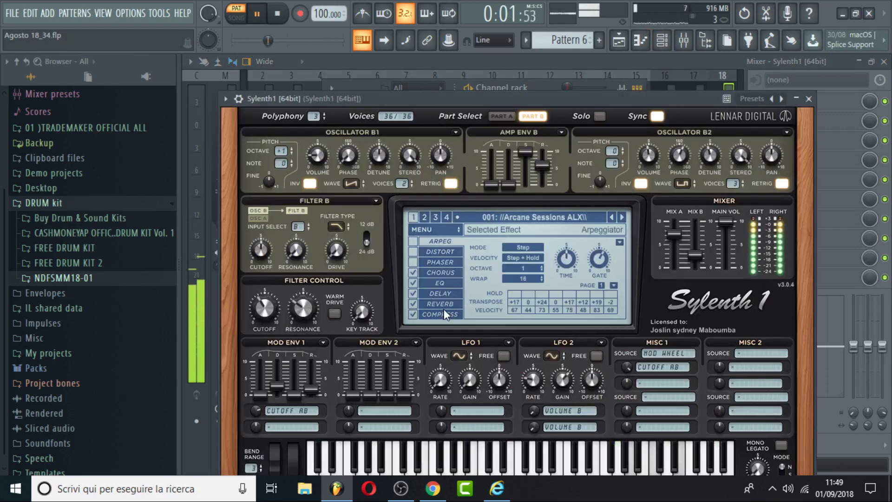
left_click(445, 293)
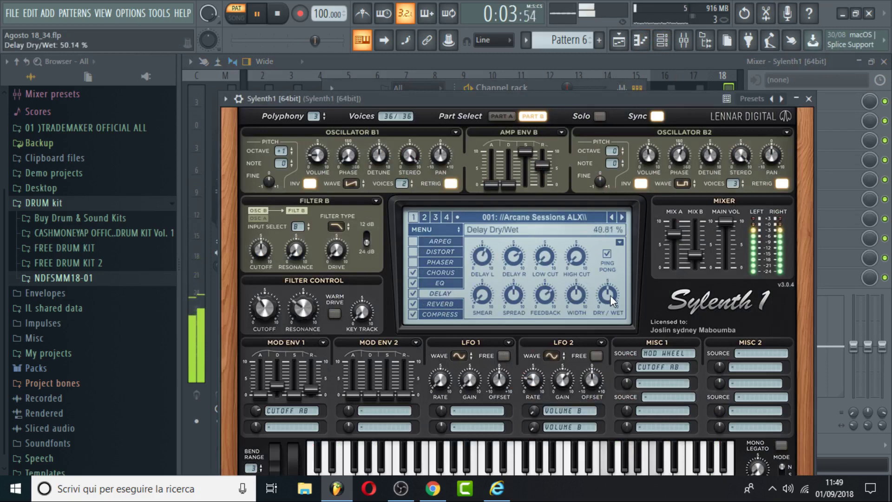
left_click_drag(610, 294, 612, 313)
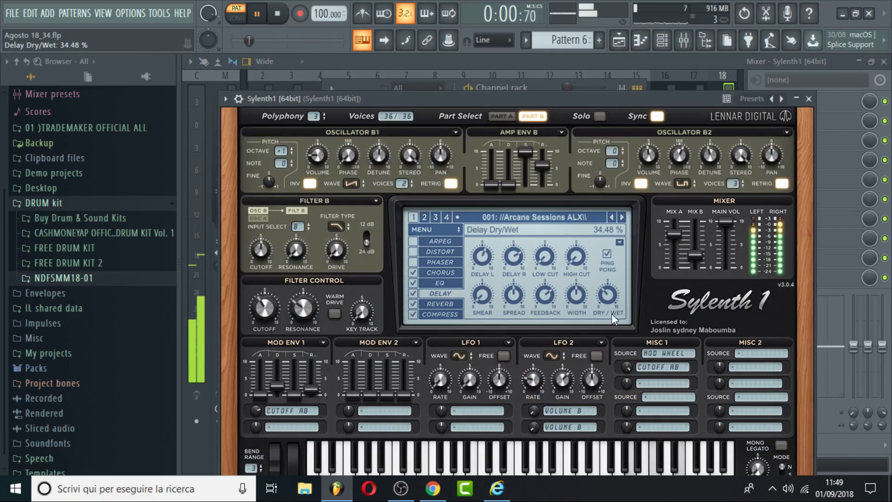
left_click(809, 99)
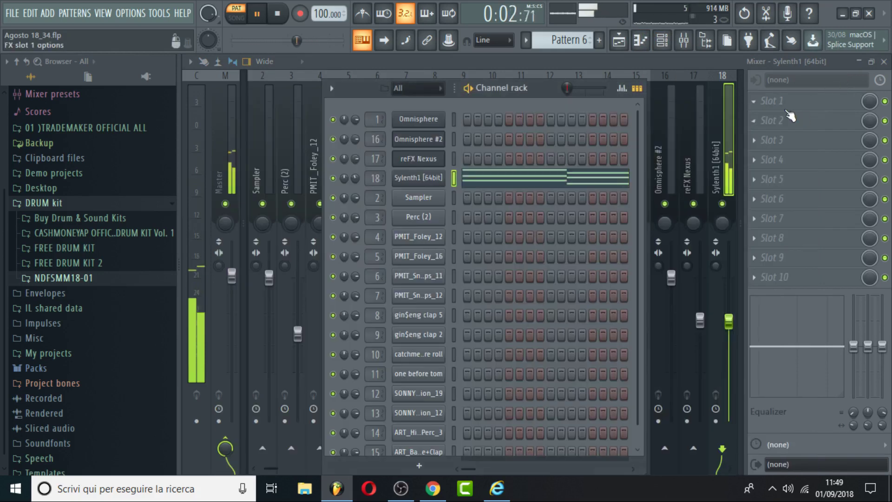
Insert Fruity Parametric EQ 2 on the Sylenth1 mixer track, cutting the lows with band 1 and reducing the highs with band 7
left_click(792, 103)
left_click(502, 441)
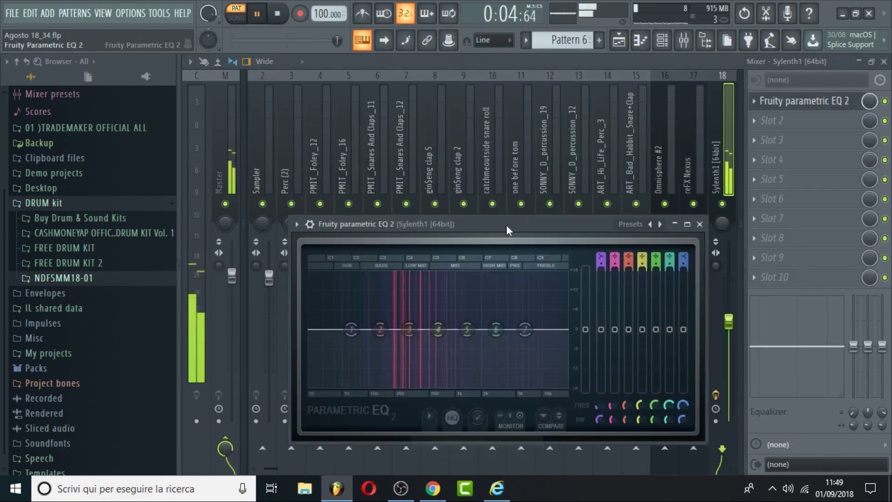
left_click_drag(351, 329, 385, 382)
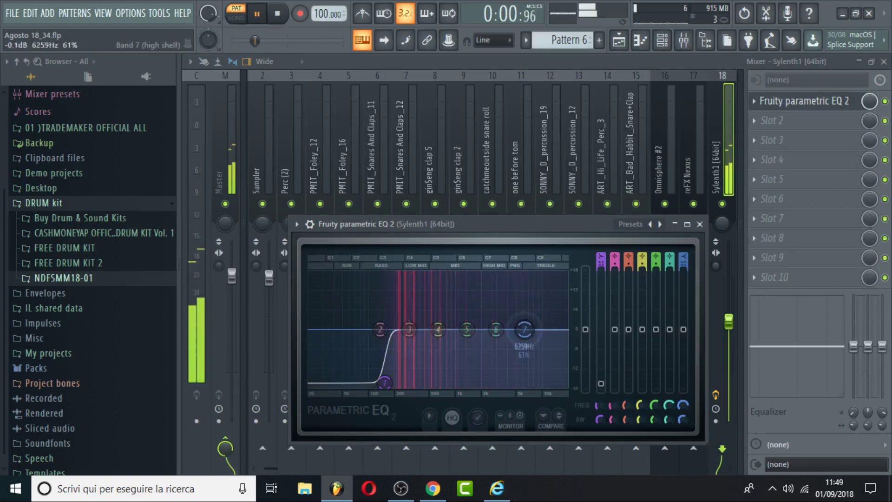
left_click_drag(500, 348, 495, 351)
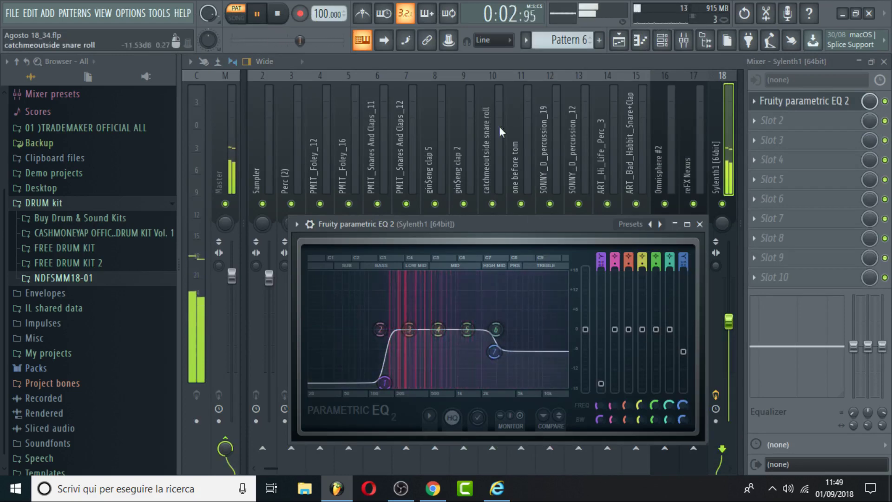
left_click(488, 62)
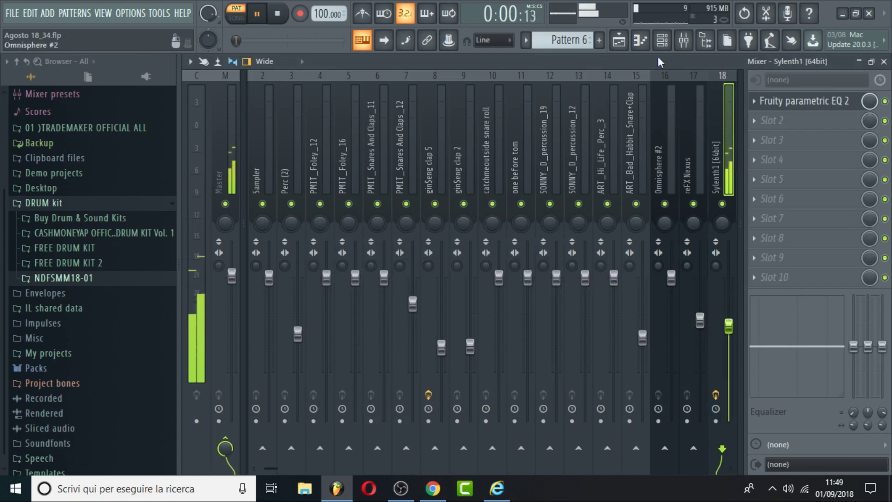
Repeat Pattern 6 along playlist track 6 up to bar 13 and save the project
left_click(623, 45)
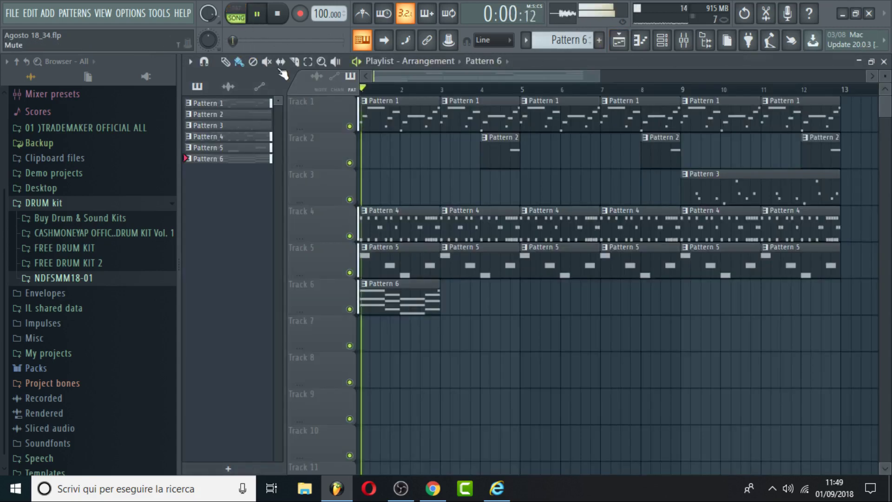
left_click_drag(444, 298, 782, 303)
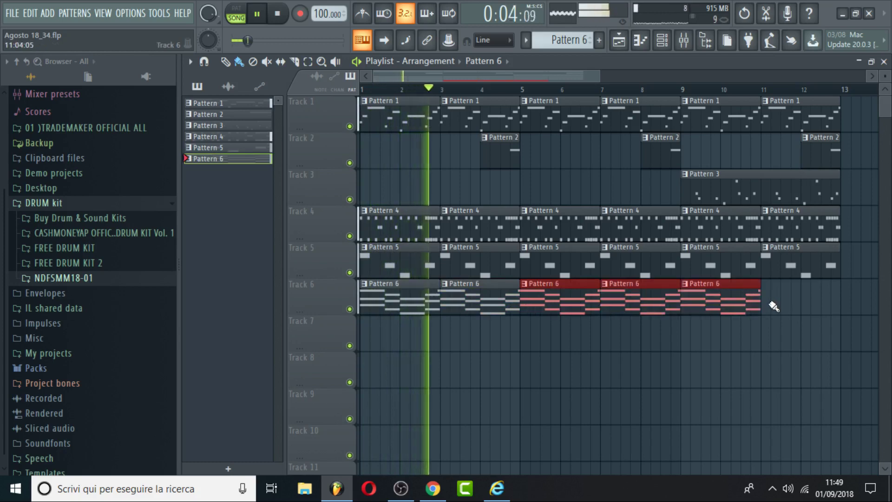
left_click(773, 306)
left_click(12, 13)
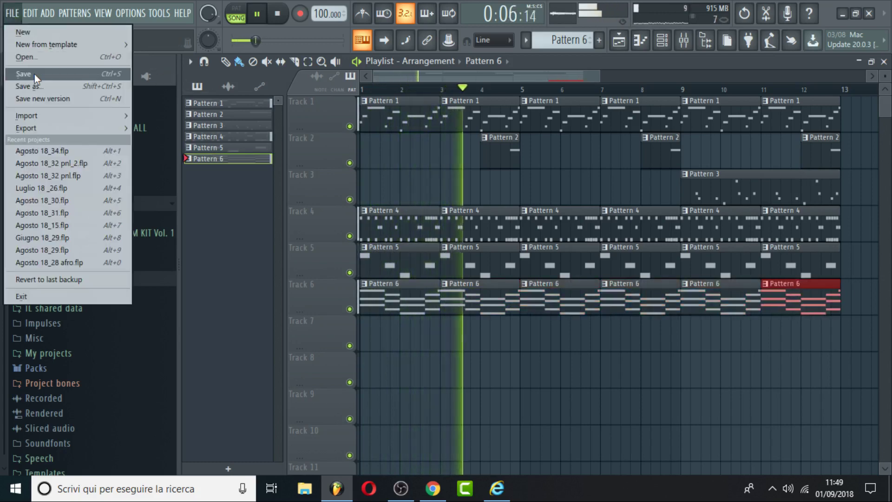
left_click(35, 74)
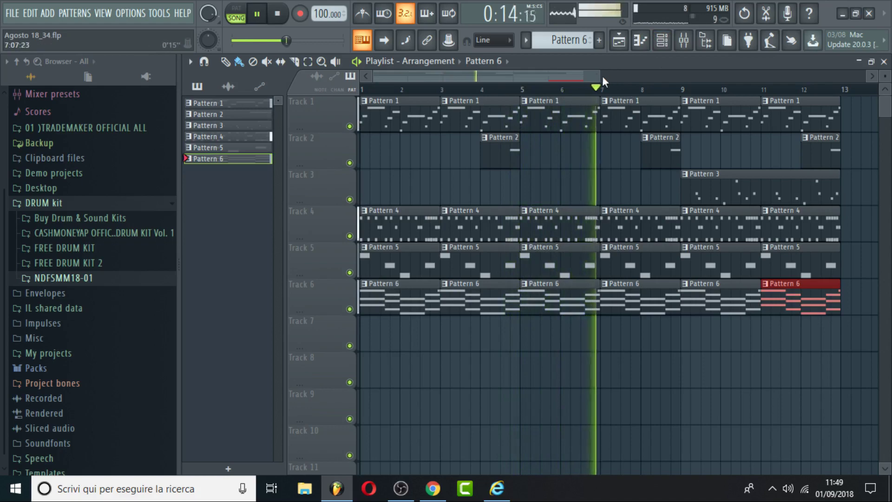
Save the project again and start song playback from bar 9
left_click_drag(603, 76, 752, 76)
left_click(12, 13)
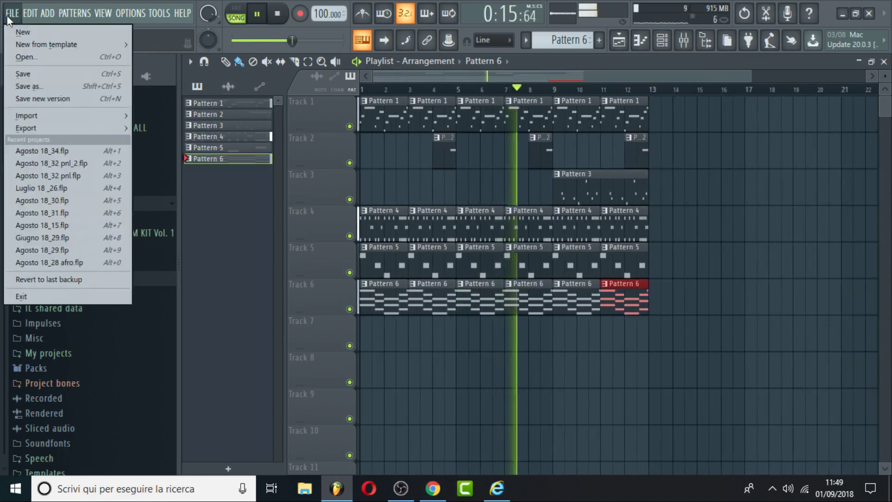
left_click(42, 85)
left_click(877, 9)
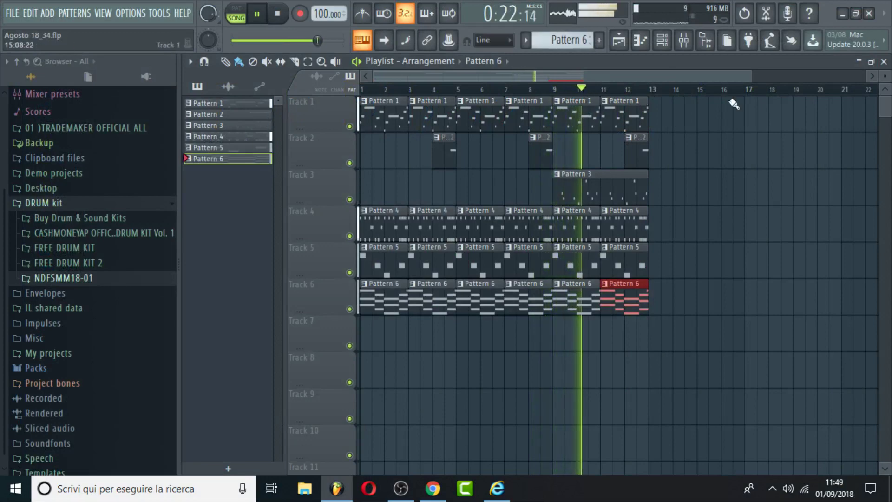
left_click_drag(752, 79, 728, 73)
left_click(16, 18)
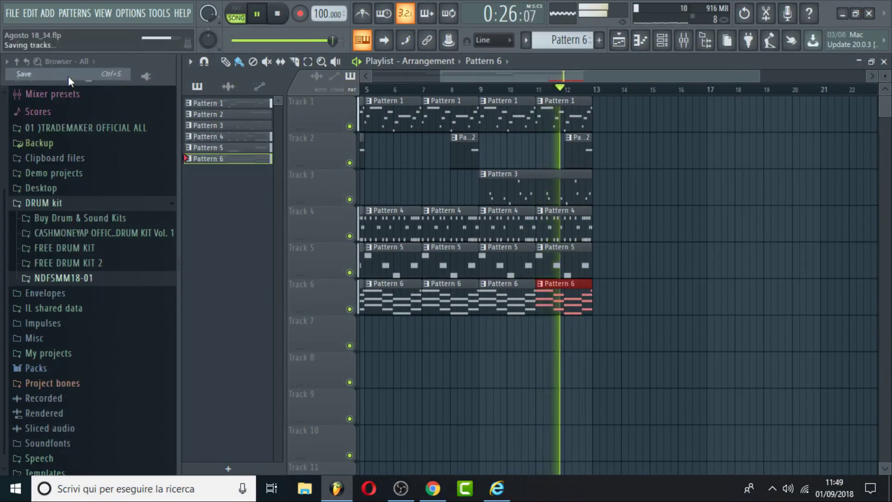
key("space")
left_click(481, 89)
key("space")
Copy the chord notes of the Sylenth1 channel in Pattern 6
left_click(663, 41)
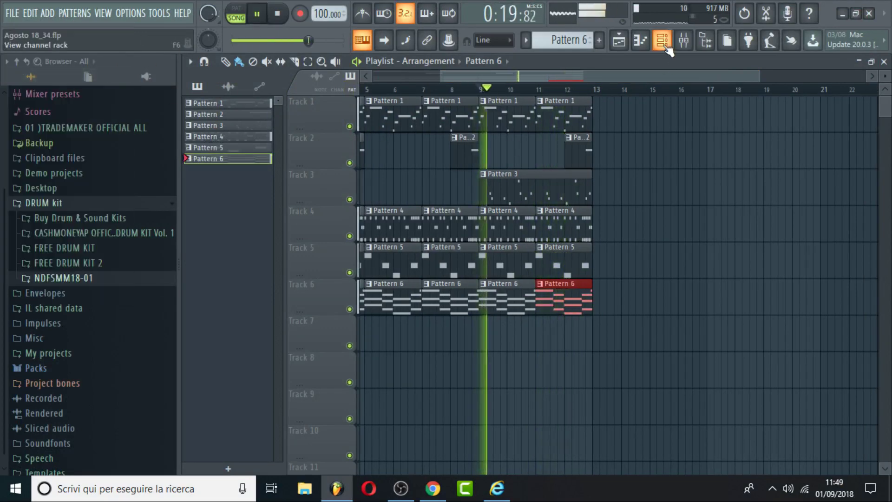
right_click(433, 178)
left_click(606, 192)
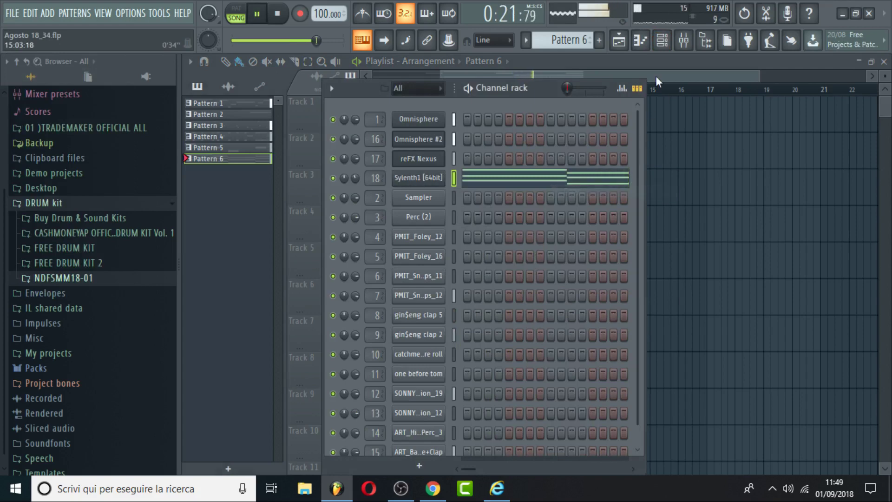
left_click(663, 41)
Select the empty Pattern 7 and place it on playlist track 7 at bar 9
right_click(549, 45)
left_click(575, 116)
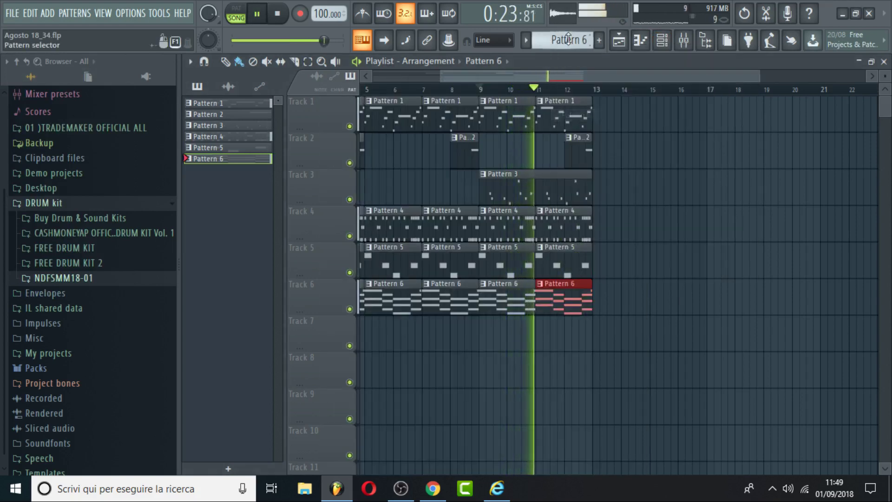
scroll(571, 41, "up", 1)
left_click(484, 330)
Clone the Sylenth1 channel and route the copy to free mixer track 19
key("F6")
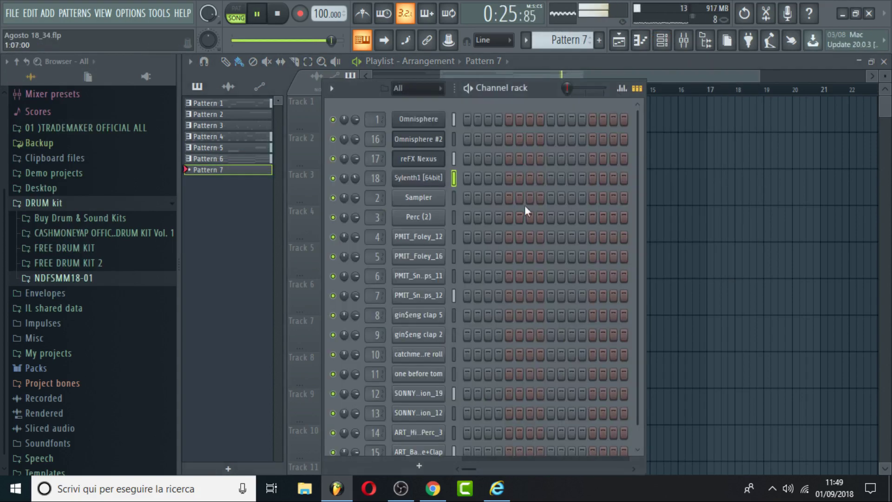
right_click(436, 181)
left_click(486, 289)
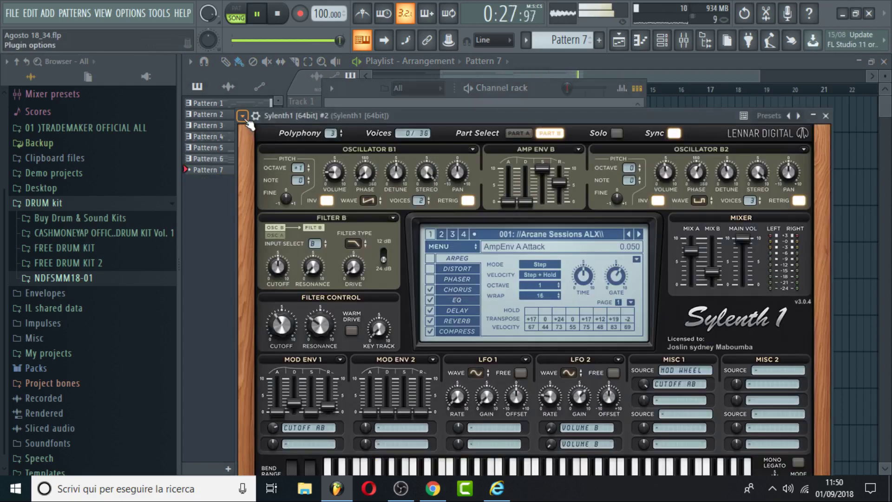
left_click(242, 116)
left_click(418, 158)
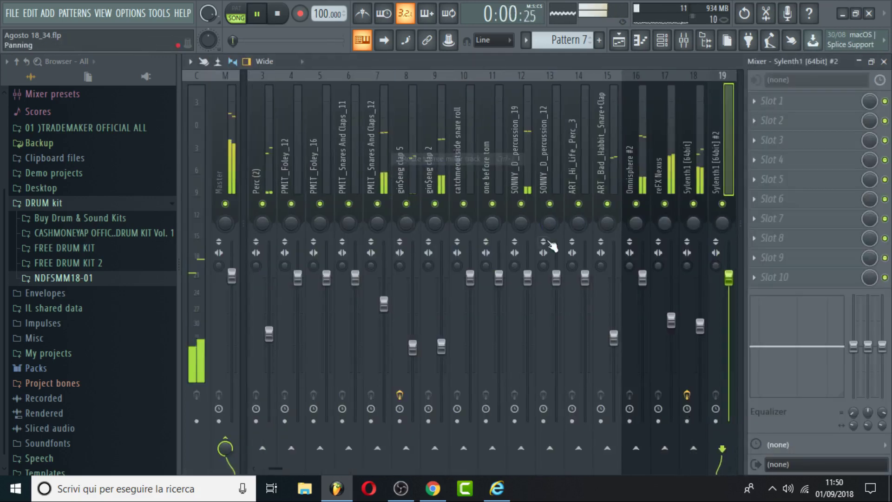
Open Pattern 7 from its playlist clip and paste the copied chord notes into the Sylenth1 #2 channel
left_click(623, 41)
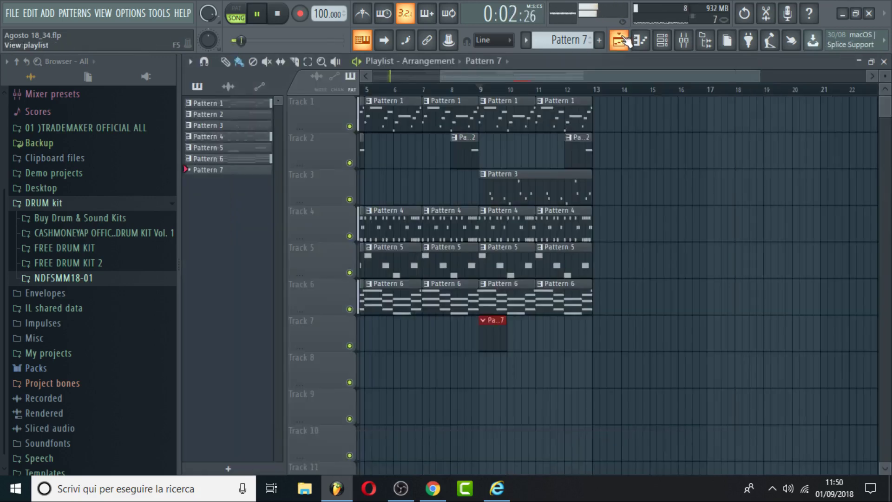
double_click(498, 328)
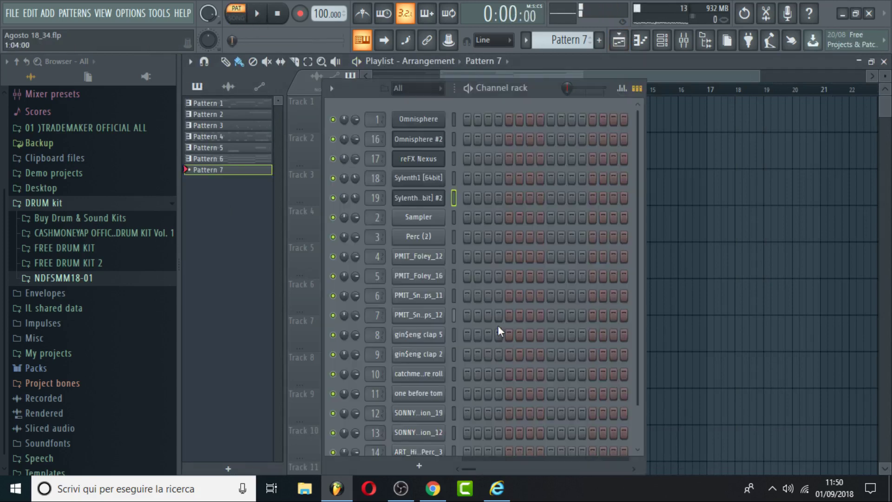
right_click(434, 205)
left_click(560, 223)
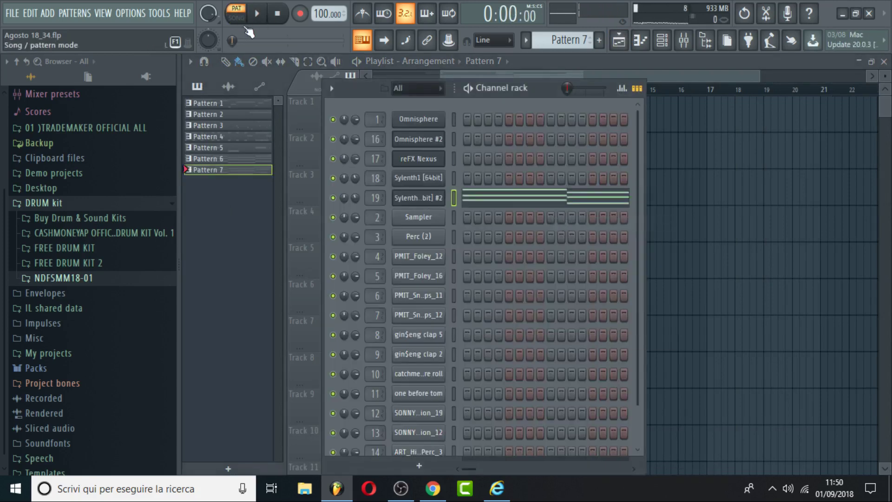
Open Sylenth1 #2 and audition its presets one by one from 002: AR Aquarium to 011: AR Fashionite
left_click(414, 202)
left_click(640, 235)
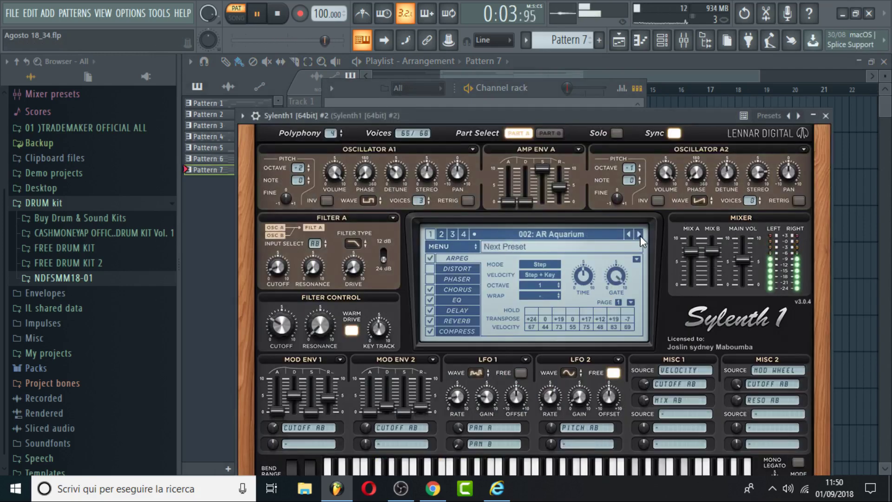
left_click(641, 236)
left_click(640, 236)
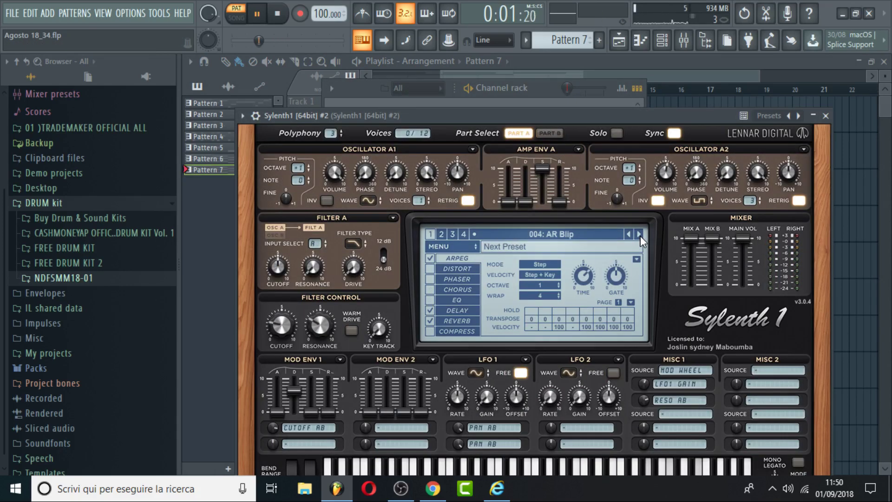
left_click(640, 236)
left_click(641, 235)
left_click(640, 235)
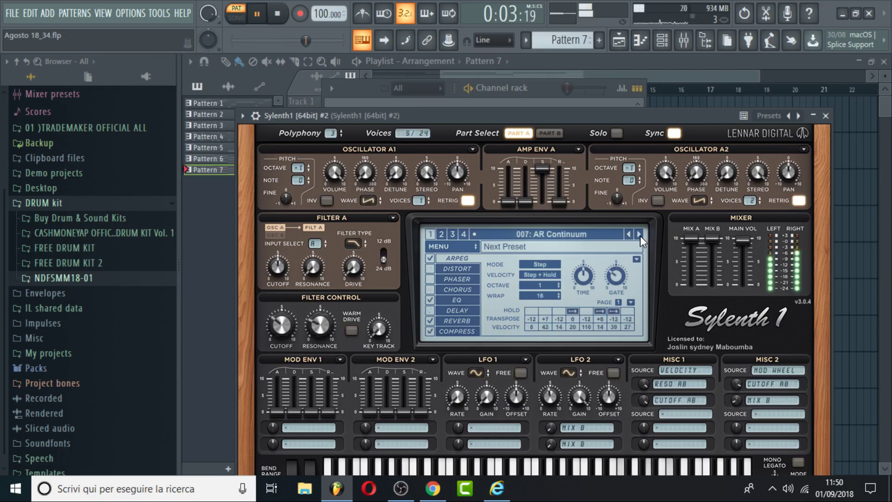
left_click(640, 235)
left_click(640, 235)
left_click(640, 236)
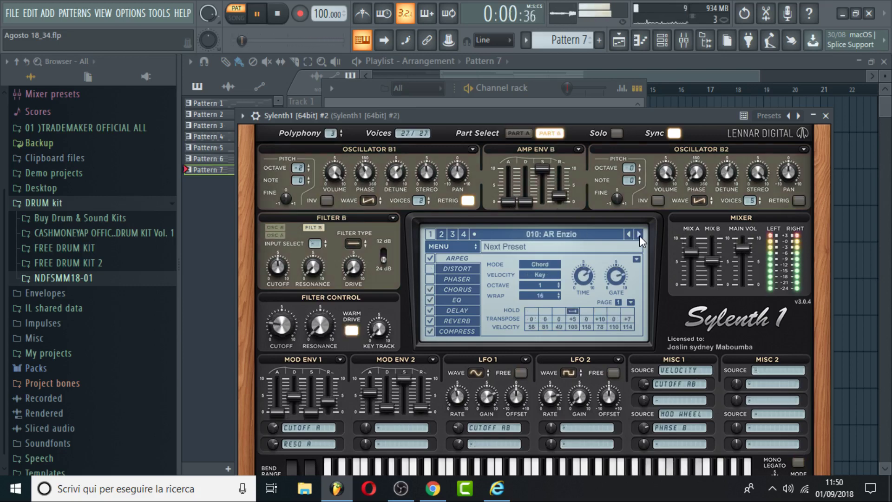
left_click(639, 236)
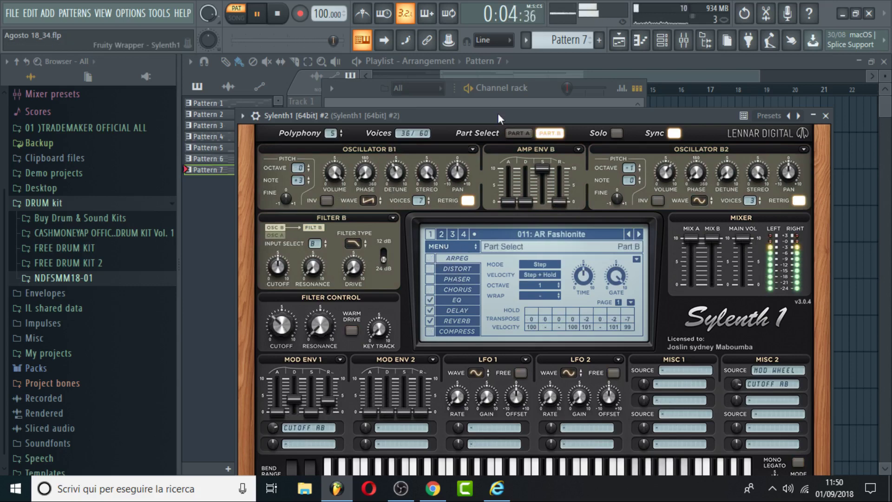
Try the following presets up to 014: AR Filthy II and load 043: AR Temple in Sylenth1 #2
left_click(641, 234)
left_click(640, 233)
left_click(640, 233)
left_click(557, 234)
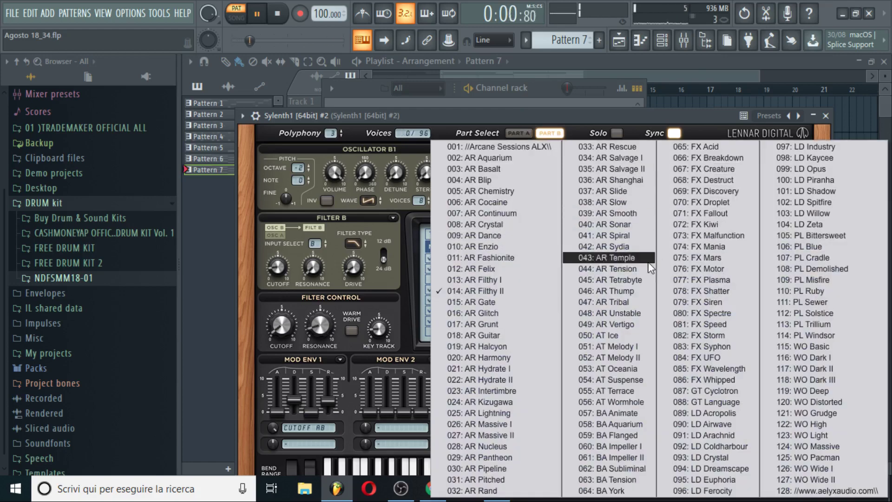
left_click(612, 257)
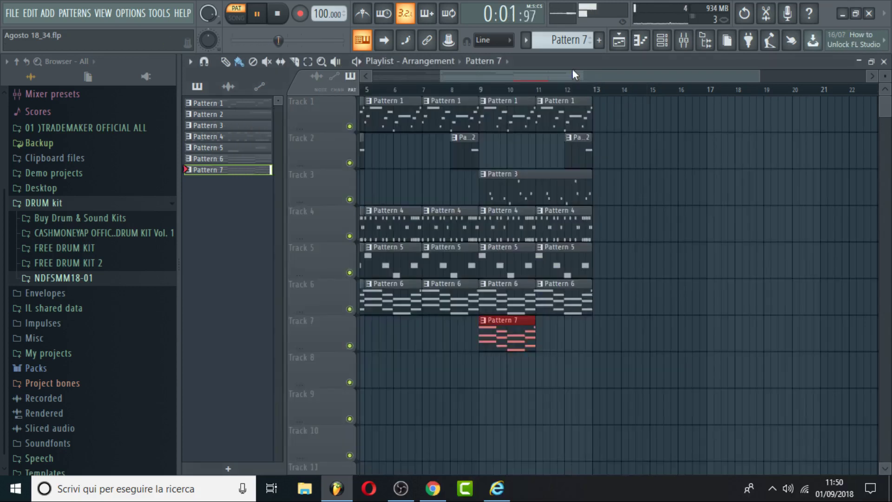
Play the song from bar 9 and add a second Pattern 7 clip at bar 11 on Track 7
left_click(571, 69)
key("space")
left_click(481, 89)
key("space")
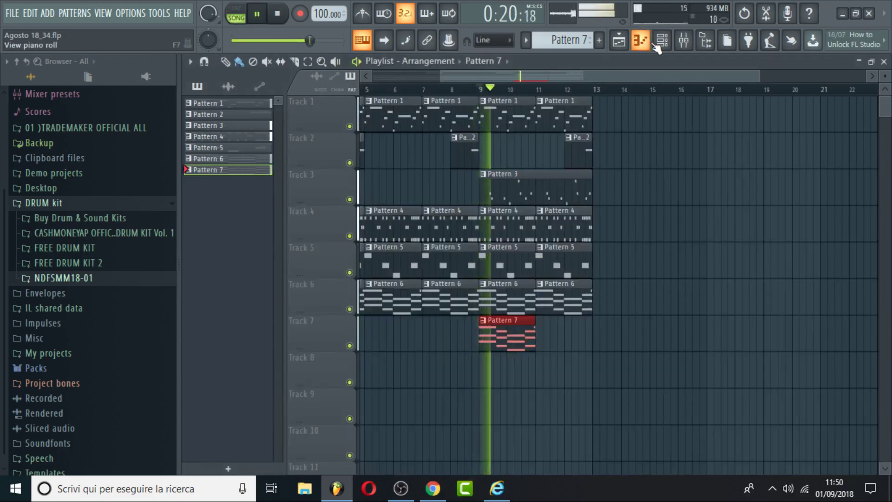
left_click(541, 332)
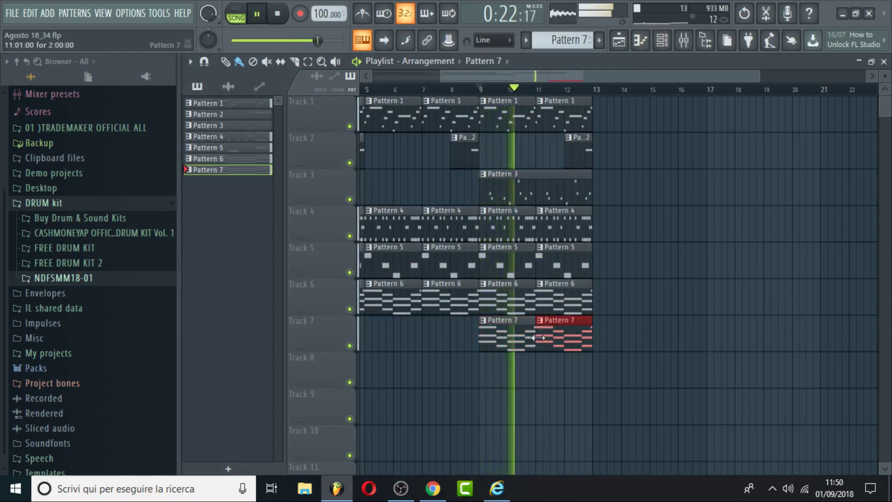
key("space")
Open Sylenth1 #2 and listen to Pattern 7 on its own with the 043: AR Temple preset
left_click(662, 42)
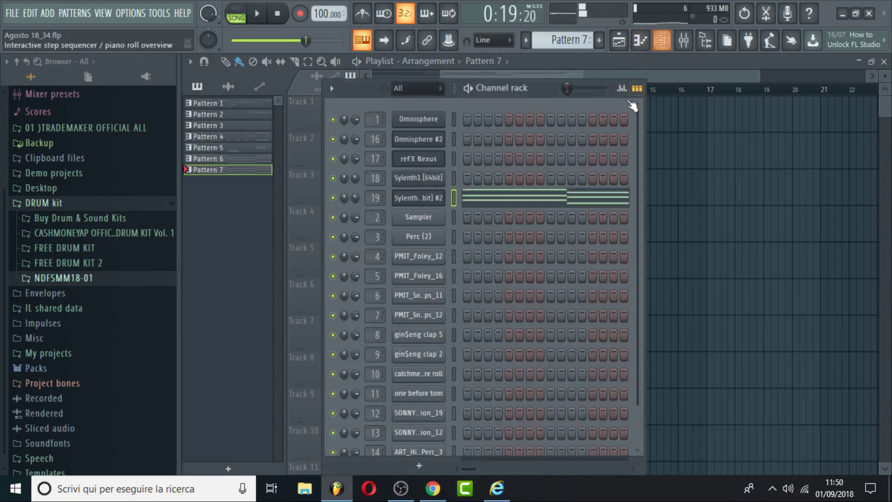
left_click(438, 207)
key("space")
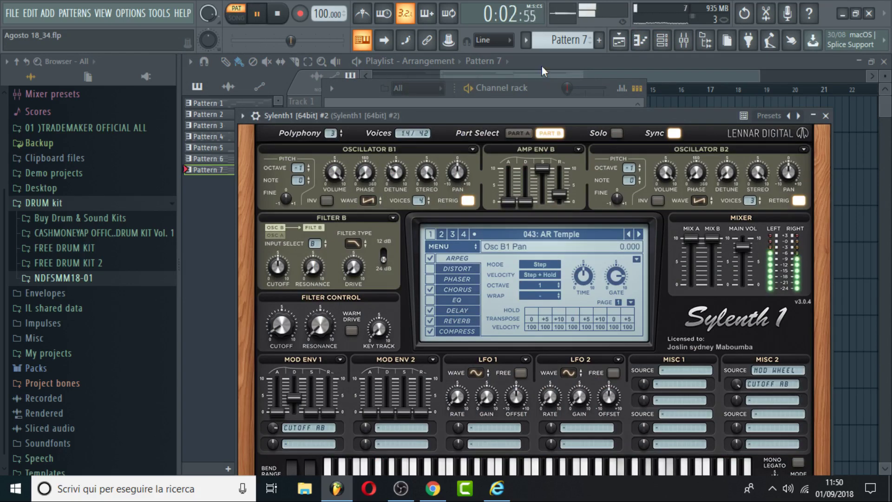
key("space")
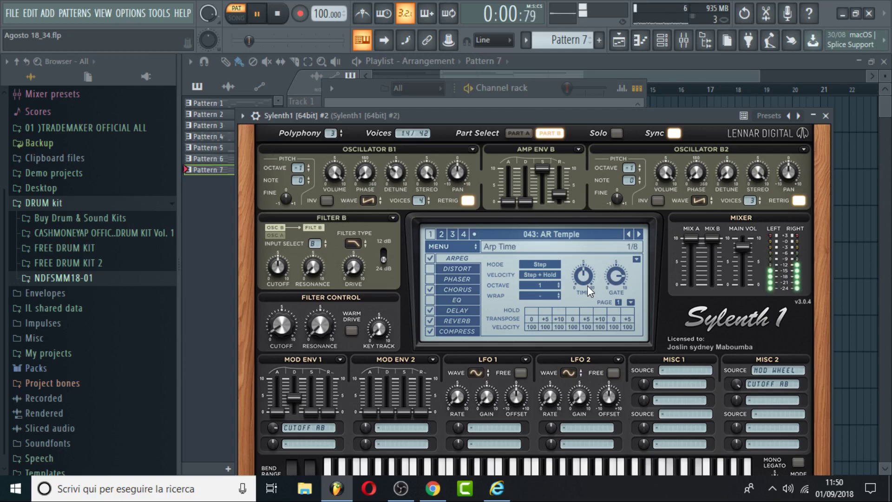
Play the song from bar 9 and try shortening both Pattern 7 clips on Track 7 to one bar each
left_click(599, 67)
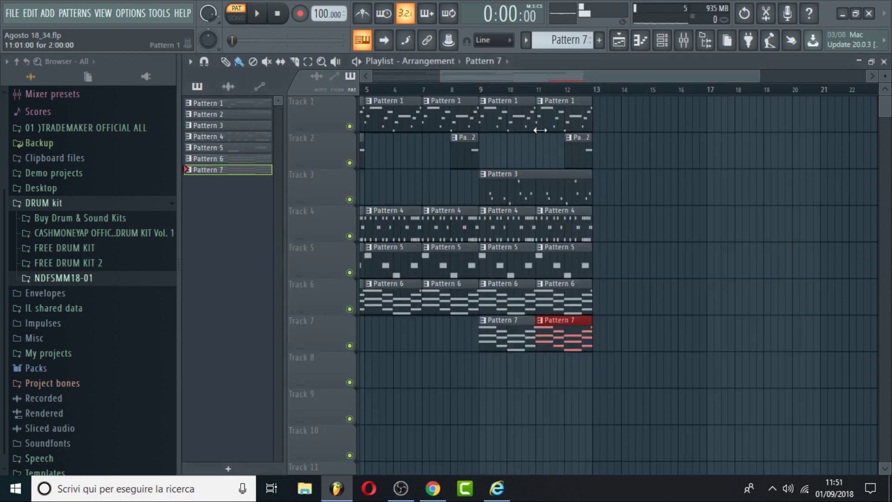
left_click(483, 92)
key("space")
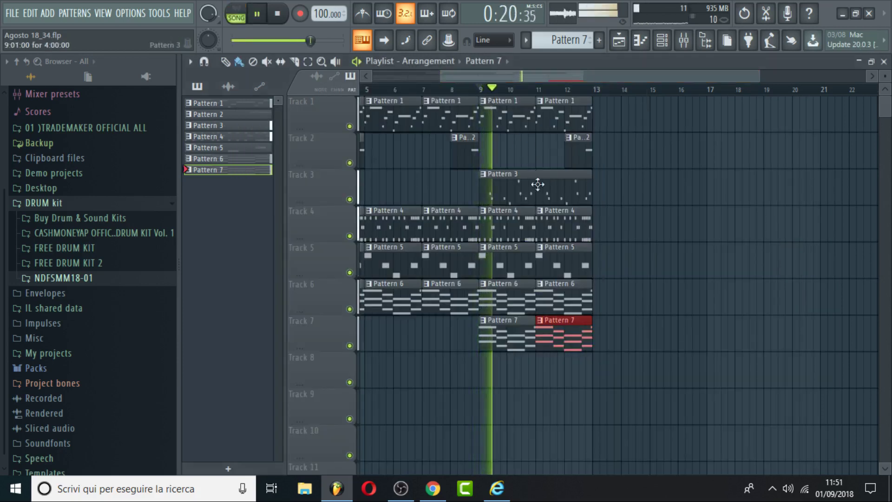
right_click(510, 398)
key("space")
left_click_drag(531, 335, 506, 336)
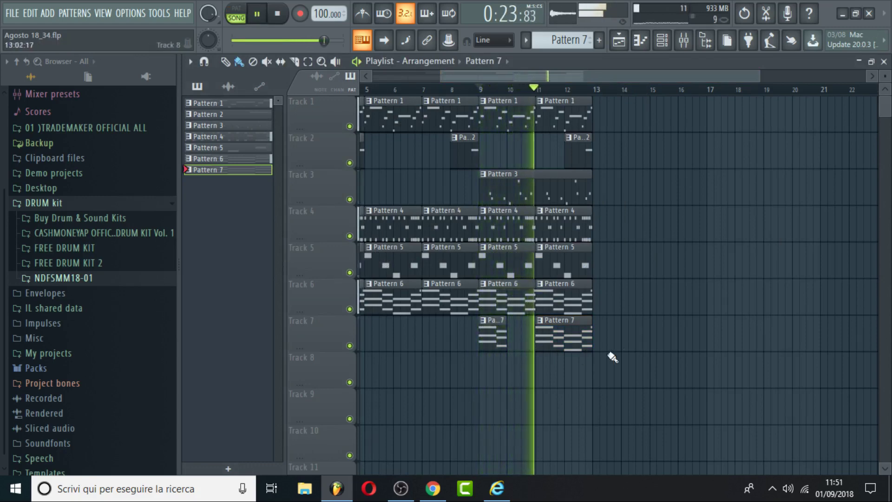
left_click_drag(587, 332, 566, 332)
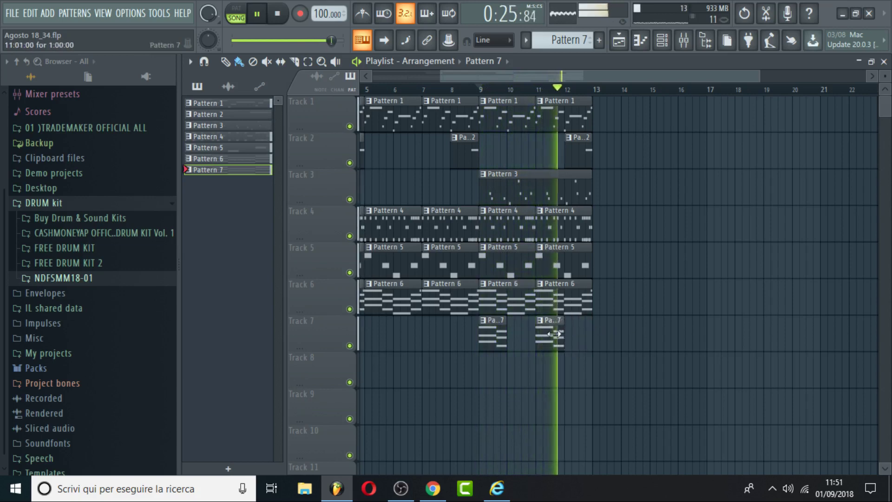
key("space")
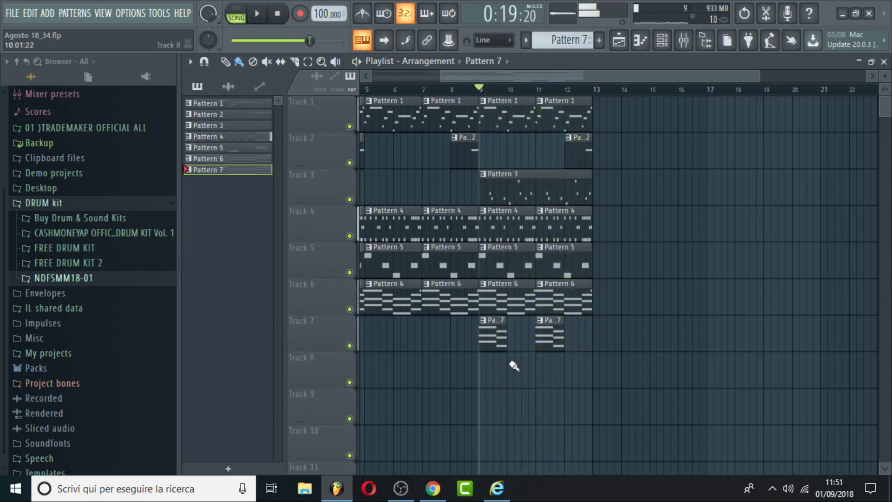
Open Pattern 7's Sylenth1 #2 notes in the piano roll and play the pattern in pattern mode
double_click(492, 337)
left_click(241, 13)
key("space")
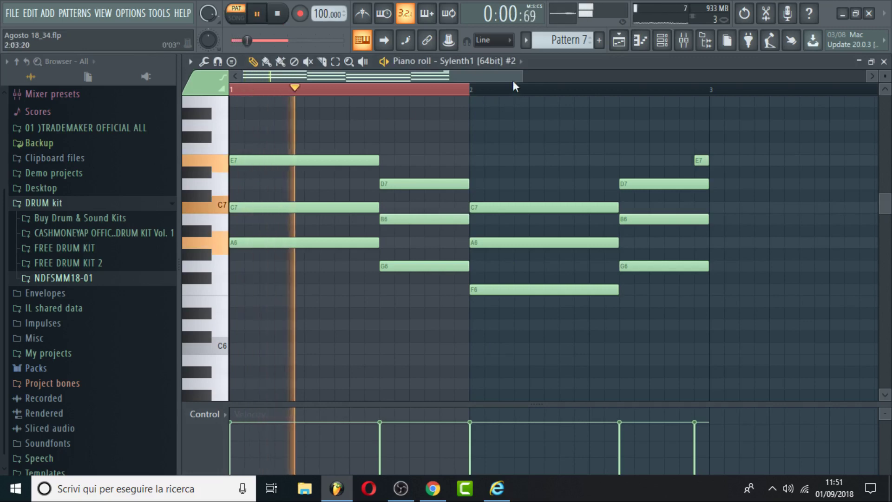
left_click(540, 79)
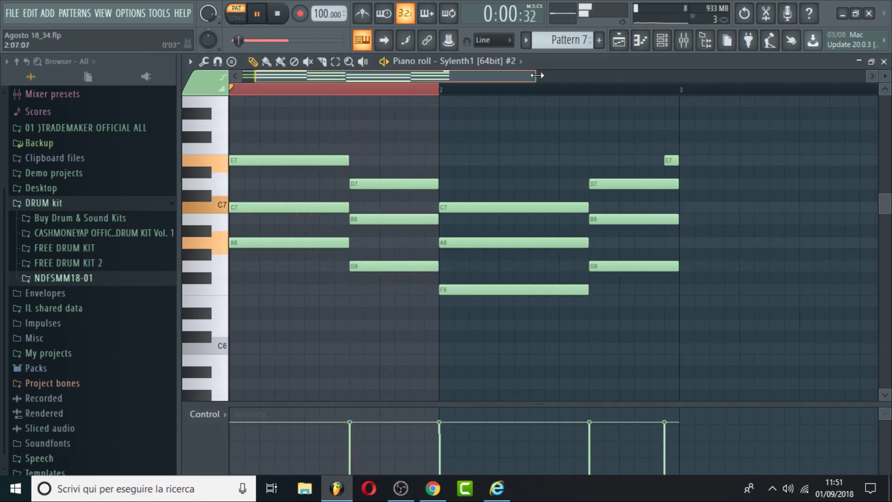
scroll(390, 92, "down", 1)
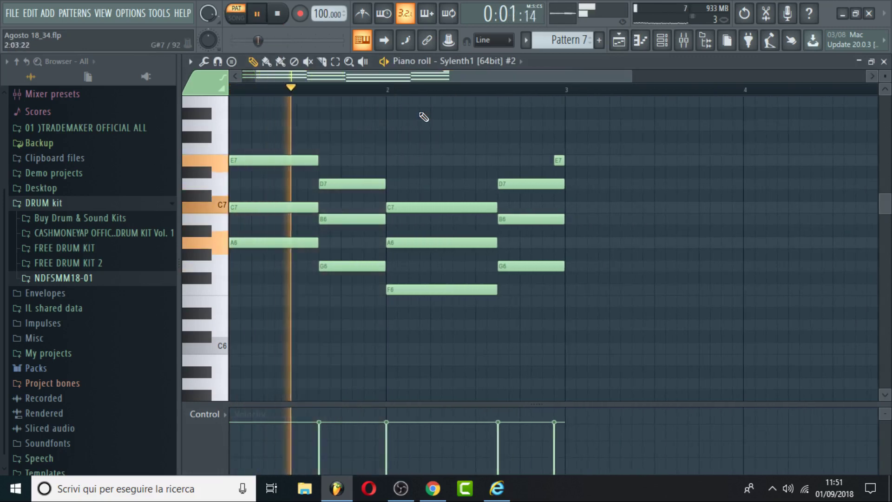
key("space")
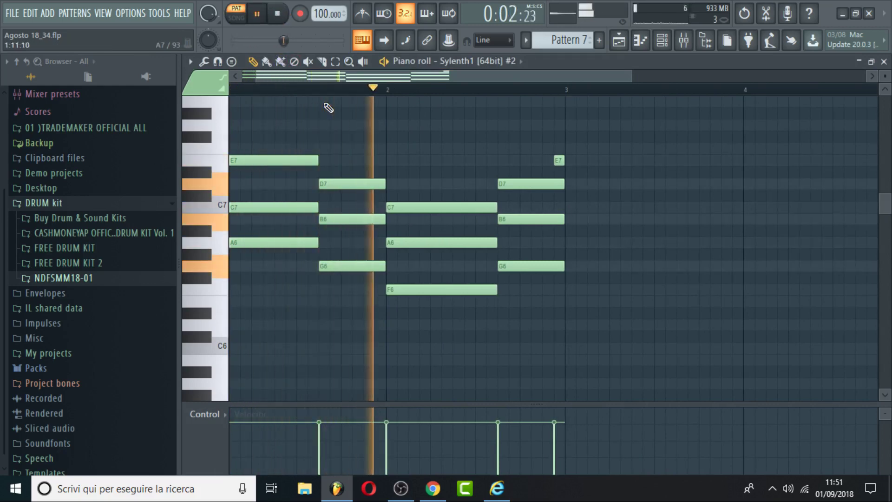
Replace the F6, A6 and C7 chord at the start of bar 2 with a single E7 note
right_click(418, 292)
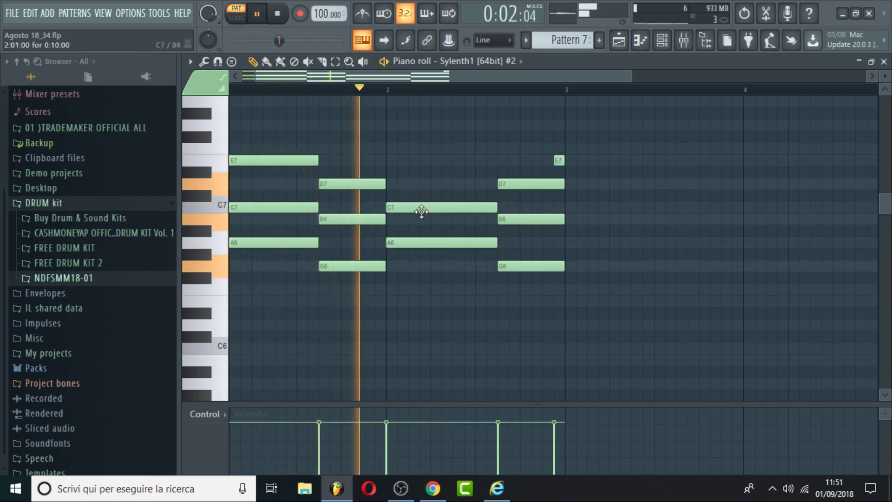
key("space")
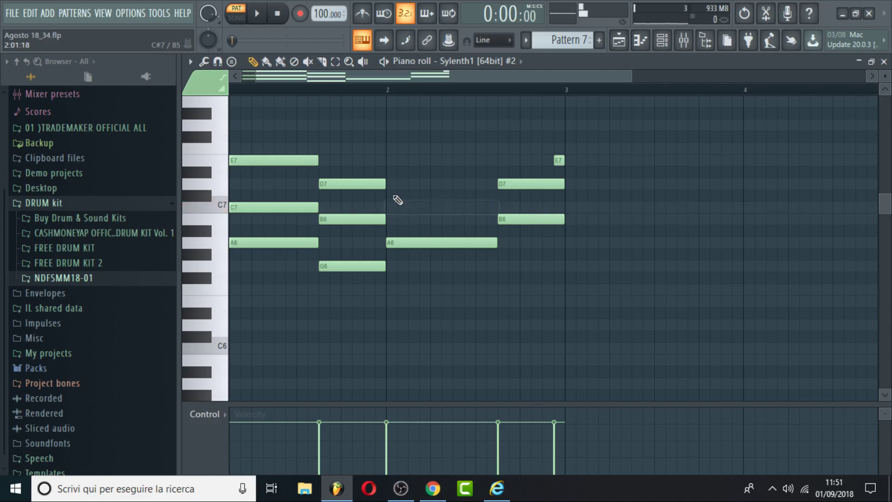
left_click(389, 184)
right_click(411, 242)
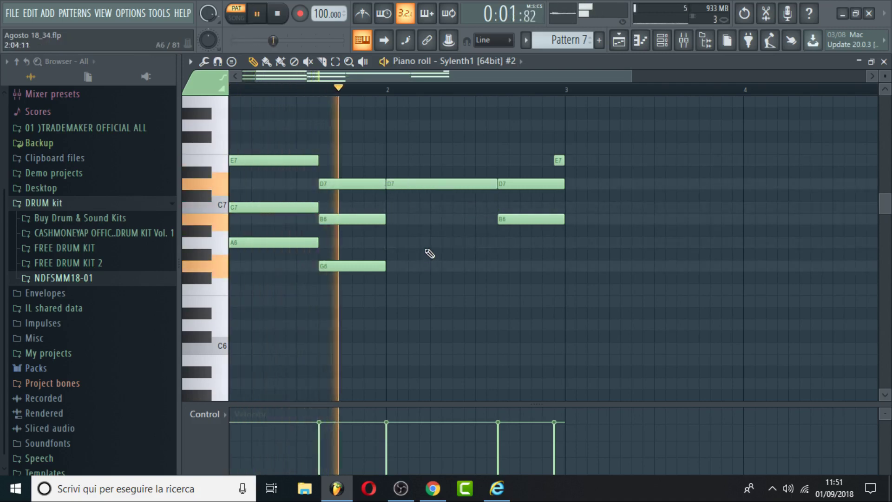
key("space")
left_click_drag(422, 184, 418, 161)
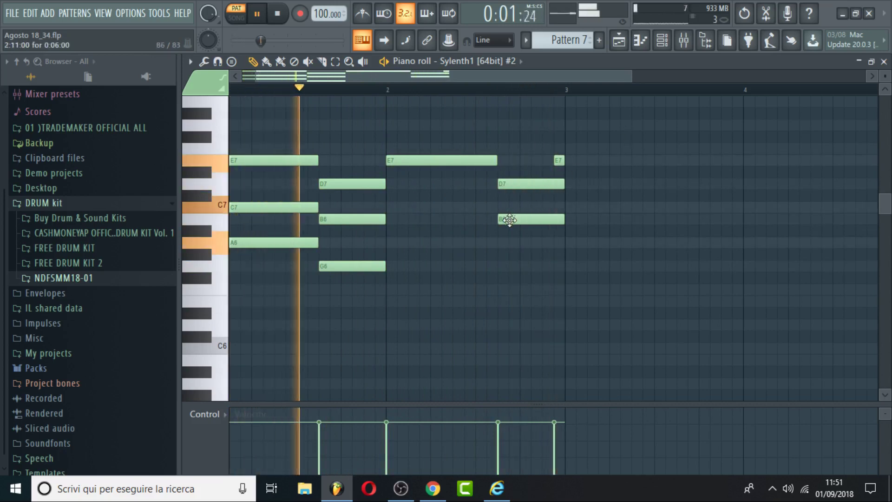
Replace the last chord of bar 2 with a single D7 note that ends where the short E7 note begins
right_click(528, 185)
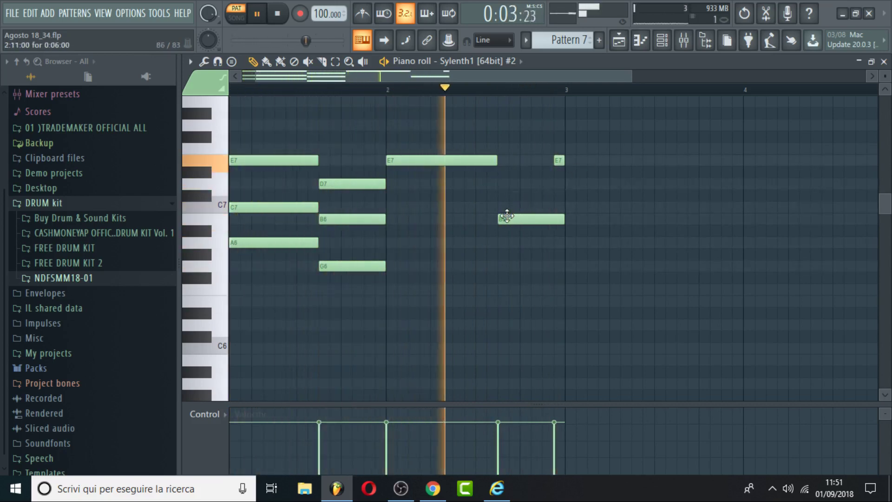
right_click(506, 216)
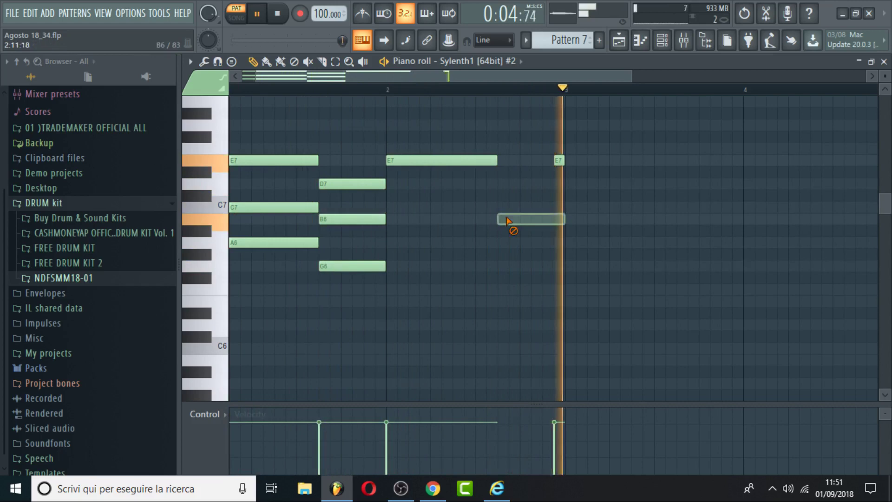
left_click(511, 183)
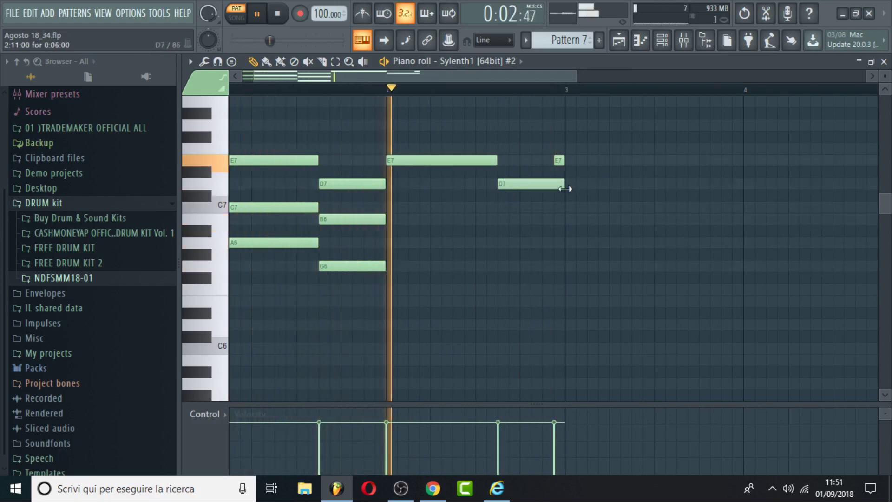
left_click_drag(564, 185, 552, 185)
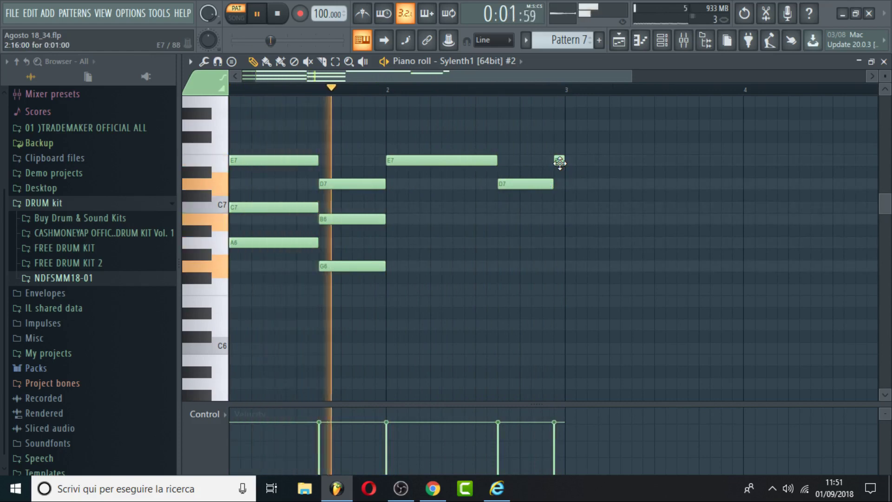
Play the song from bar 9 and extend both Pattern 7 clips on Track 7 to two bars each
left_click(607, 47)
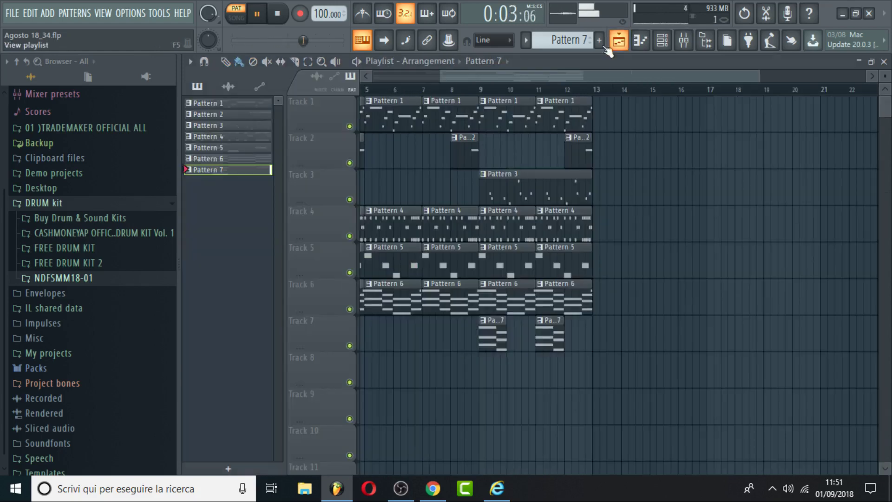
left_click(482, 91)
key("space")
left_click_drag(505, 326, 532, 328)
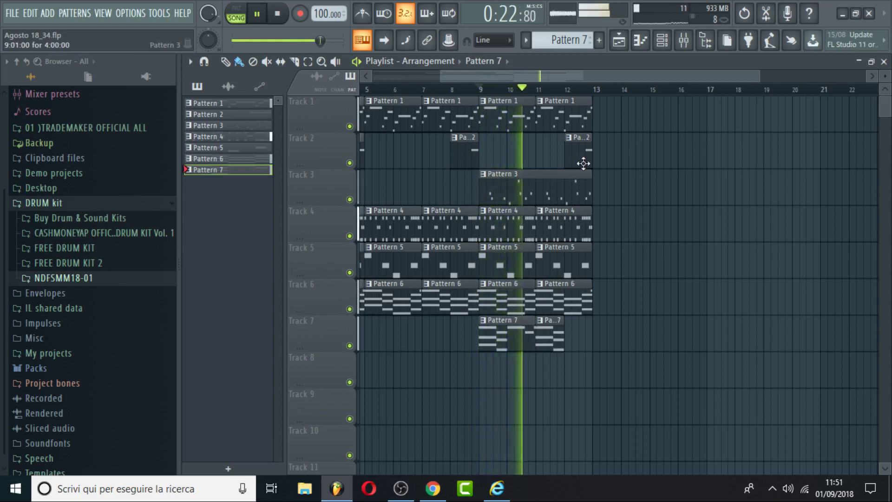
right_click(544, 337)
left_click(545, 337)
left_click_drag(577, 334, 571, 333)
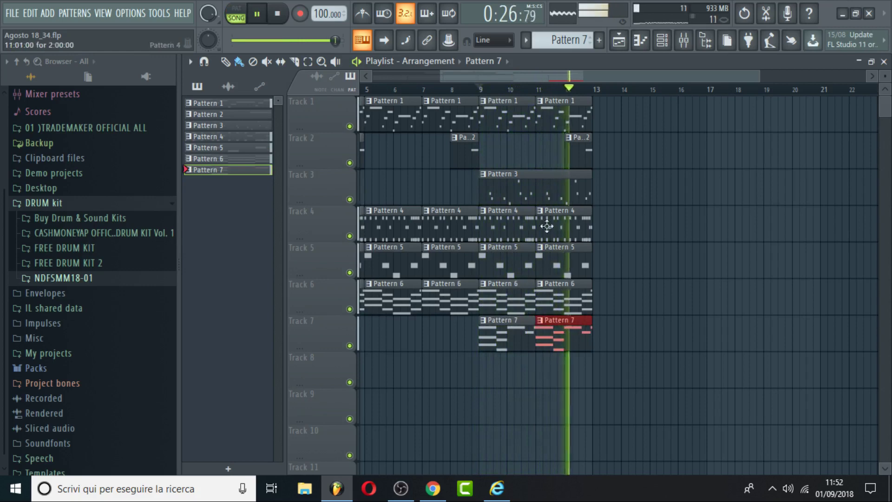
key("space")
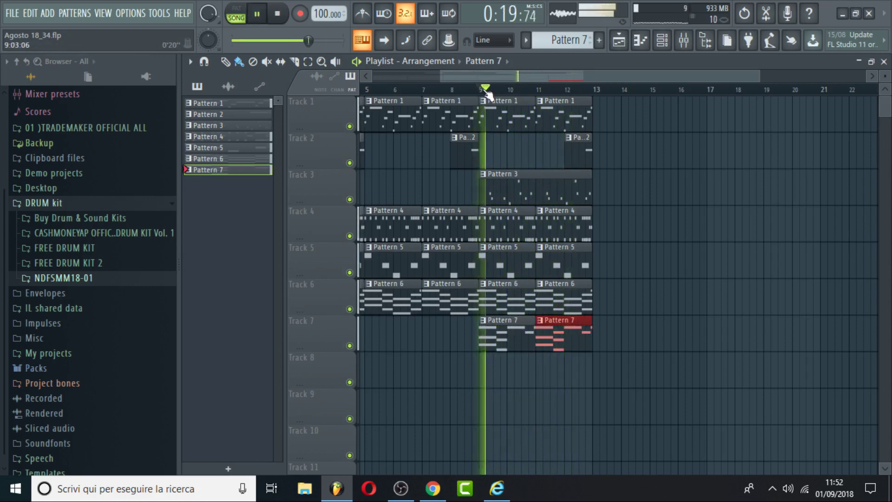
Set the Sylenth1 #2 mixer track to -4.1 dB and cut its lows with Fruity Parametric EQ 2 band 1 in slot 1
left_click(685, 42)
scroll(731, 305, "up", 2)
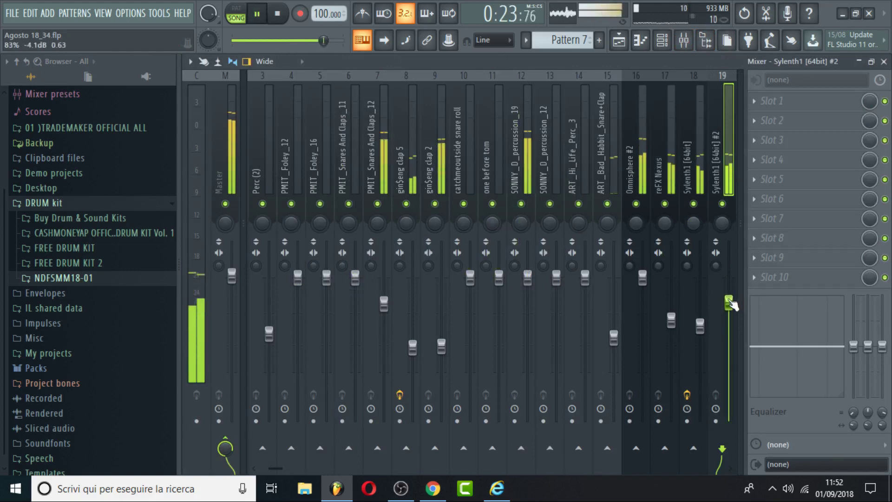
left_click(778, 102)
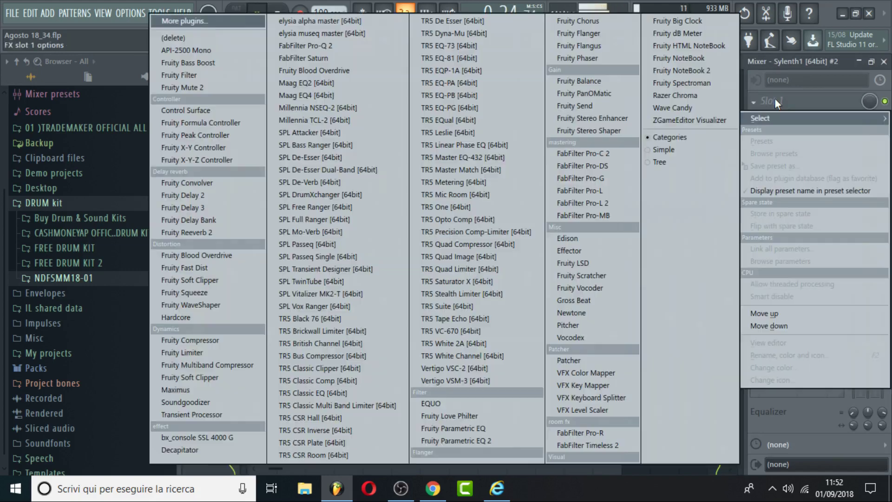
left_click(501, 439)
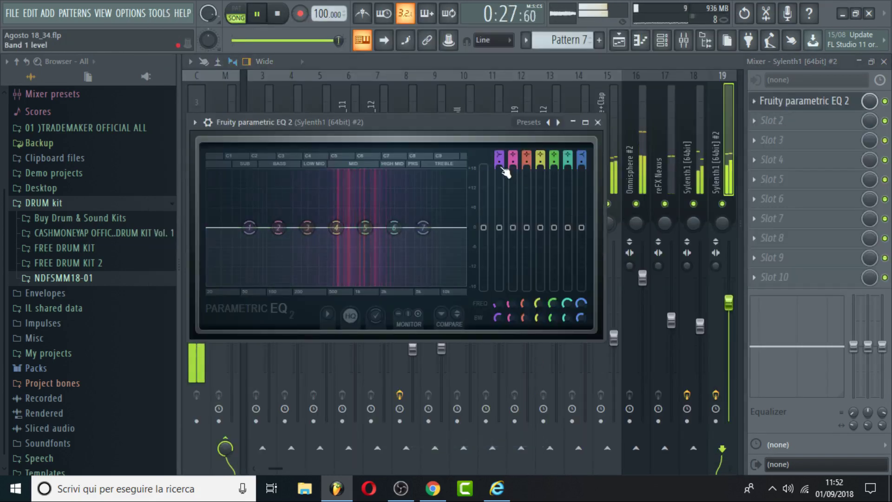
left_click_drag(250, 227, 321, 277)
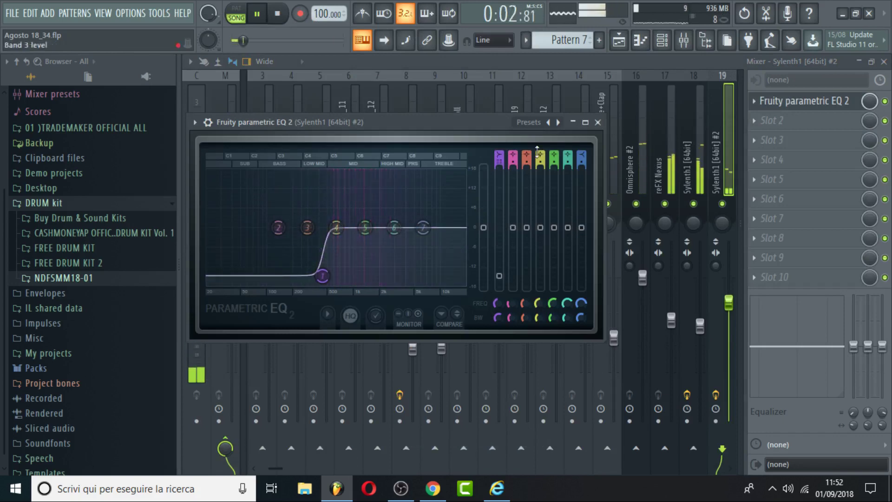
Return to the playlist, play the song from bar 9 and save the project
left_click(622, 41)
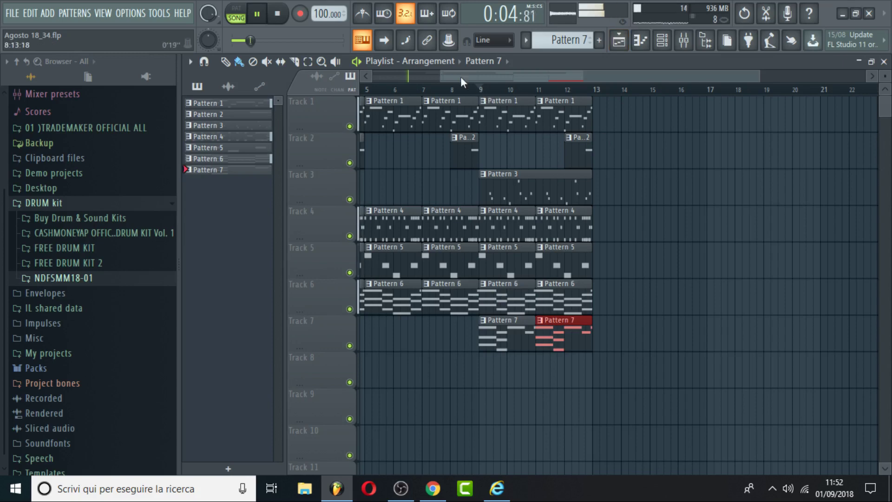
left_click_drag(441, 74, 437, 74)
left_click(498, 91)
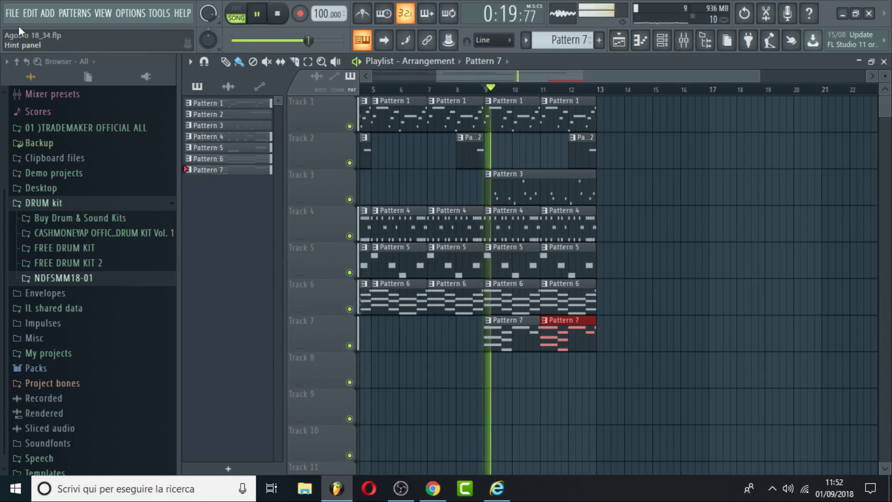
left_click(13, 13)
left_click(32, 71)
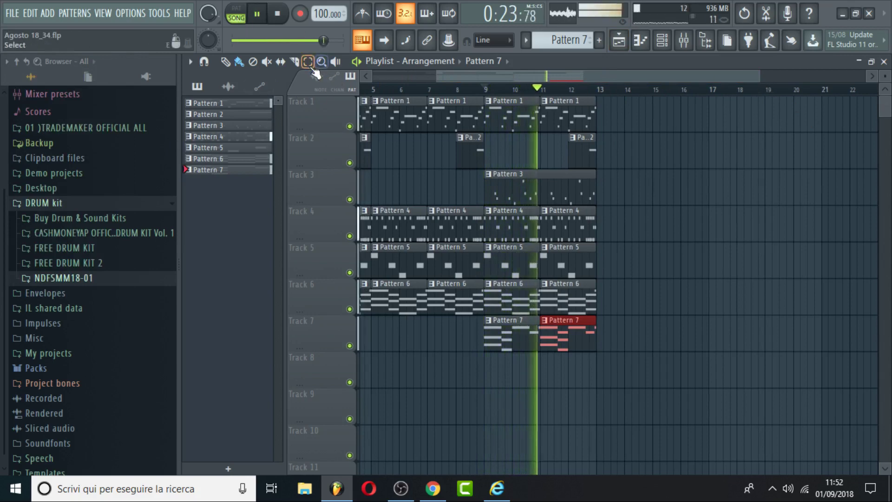
Select all clips in bars 9 to 12 on Tracks 1 to 7 and duplicate them to bars 13 to 16
left_click_drag(627, 411, 496, 69)
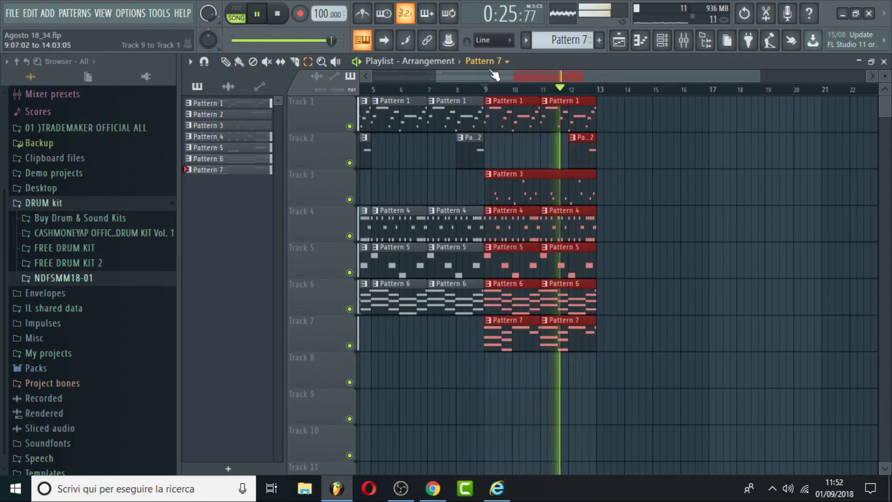
key("ctrl+b")
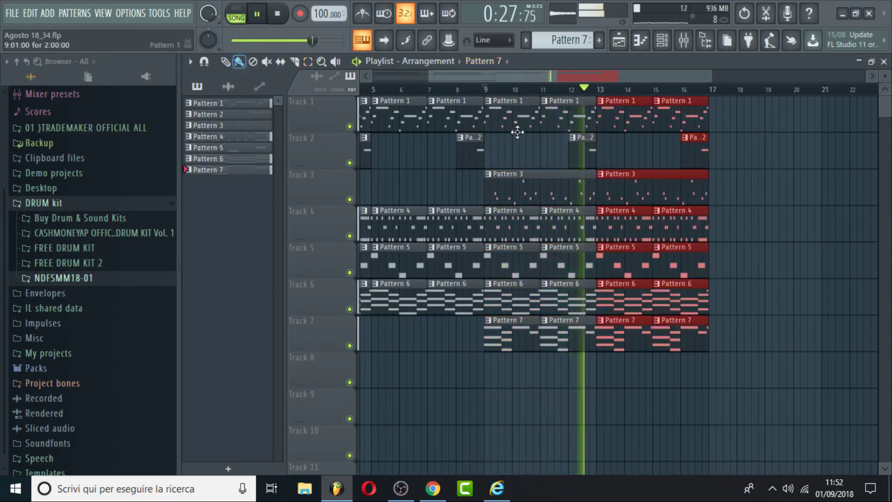
Save the project while the song plays and bring the whole 16-bar arrangement into view in the playlist
left_click(13, 13)
left_click(41, 75)
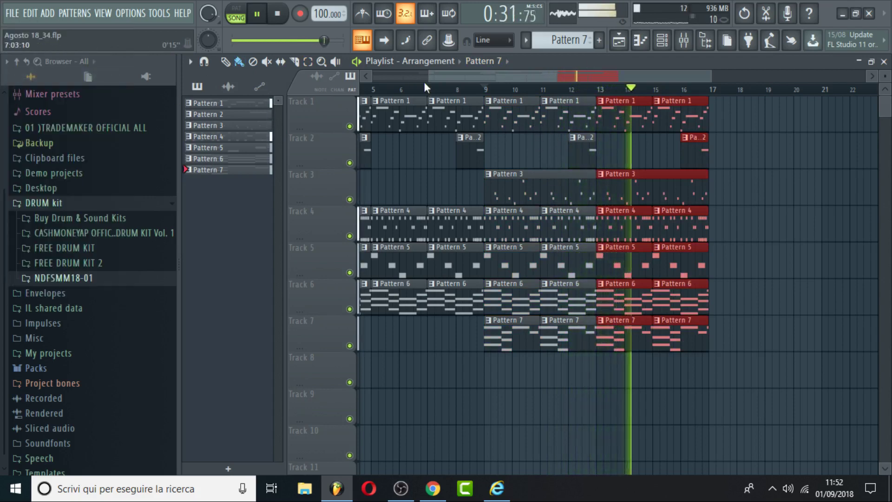
left_click_drag(427, 79, 373, 80)
left_click(12, 13)
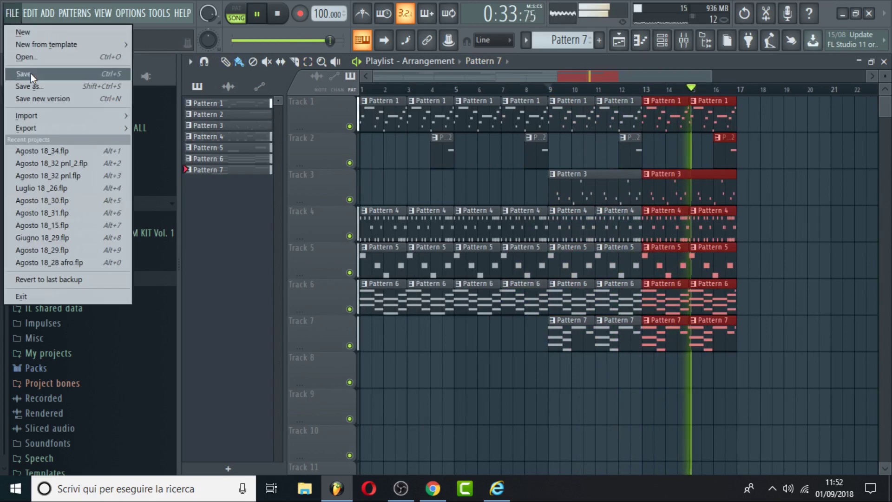
left_click(29, 72)
Place a clip of the empty Pattern 8 on Track 8 at bar 13 and set the playback position there
scroll(573, 42, "up", 1)
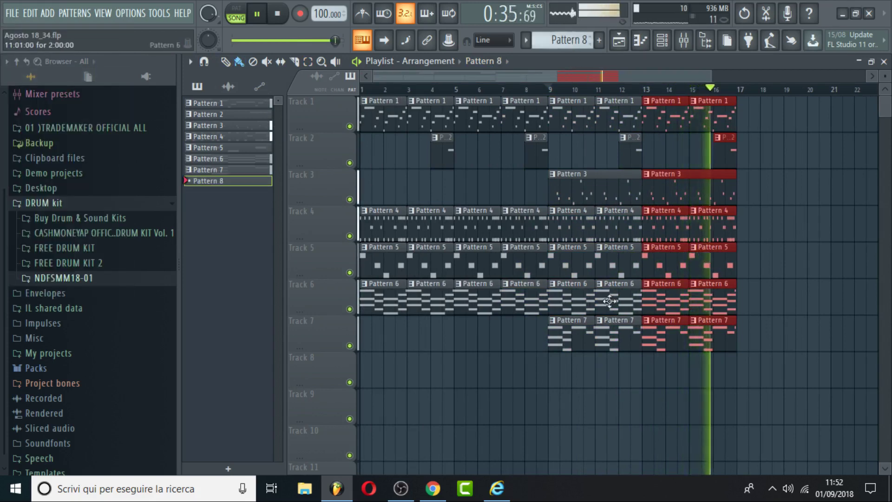
left_click(652, 376)
key("F6")
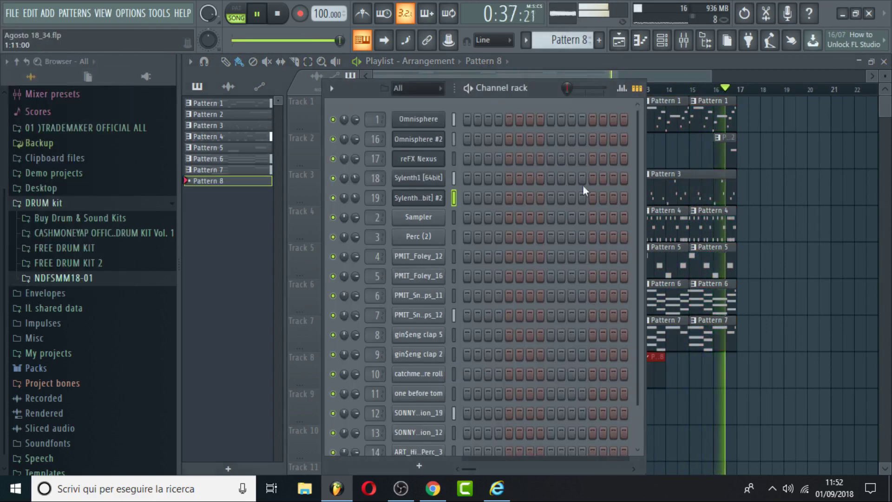
left_click(679, 89)
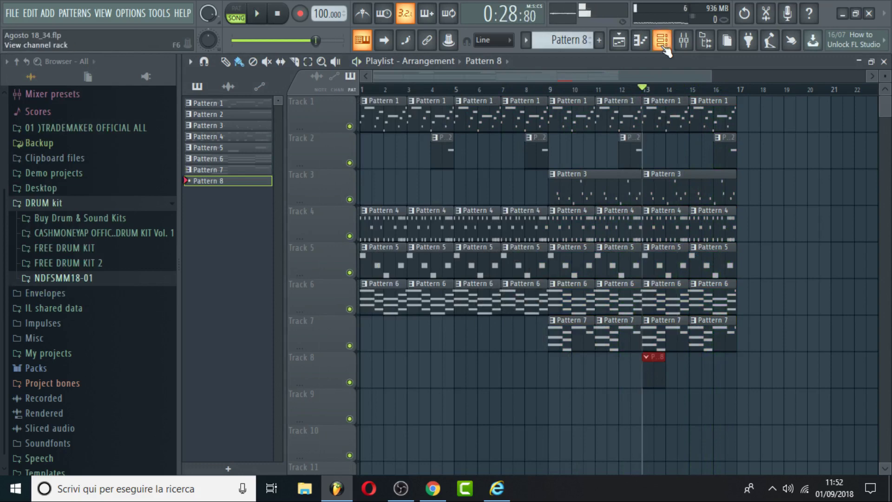
Clone the Sylenth1 #2 channel and audition the clone's arpeggio presets from 044: AR Tension up to 048: AR Unstable
left_click(664, 47)
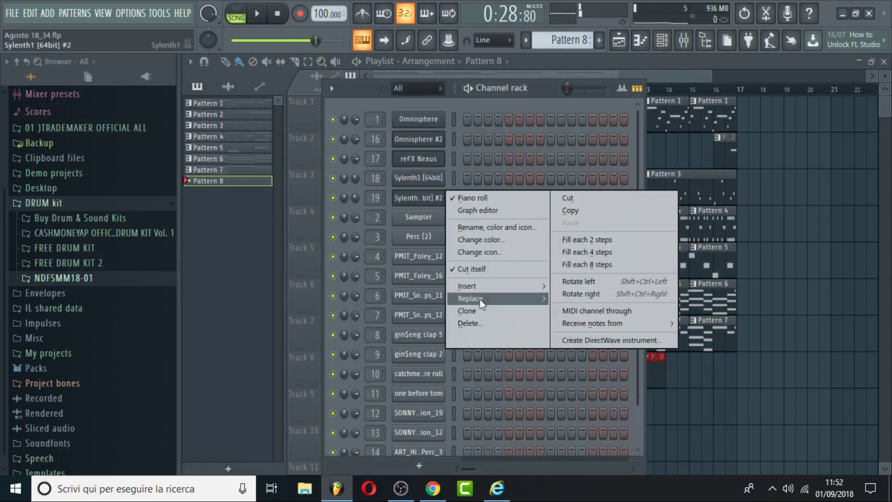
left_click(478, 311)
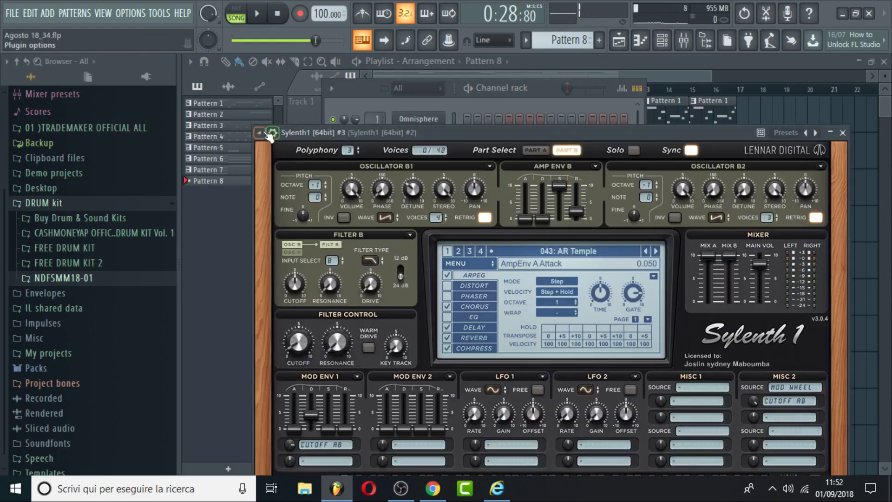
left_click(592, 249)
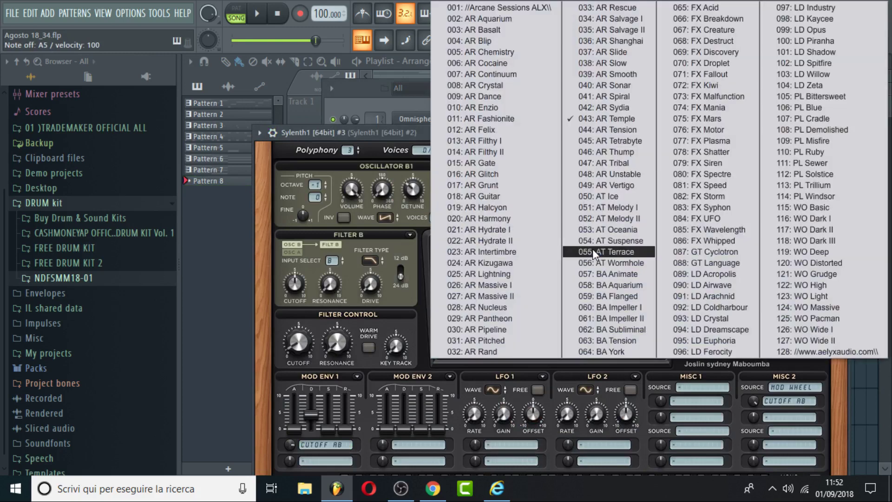
left_click(624, 127)
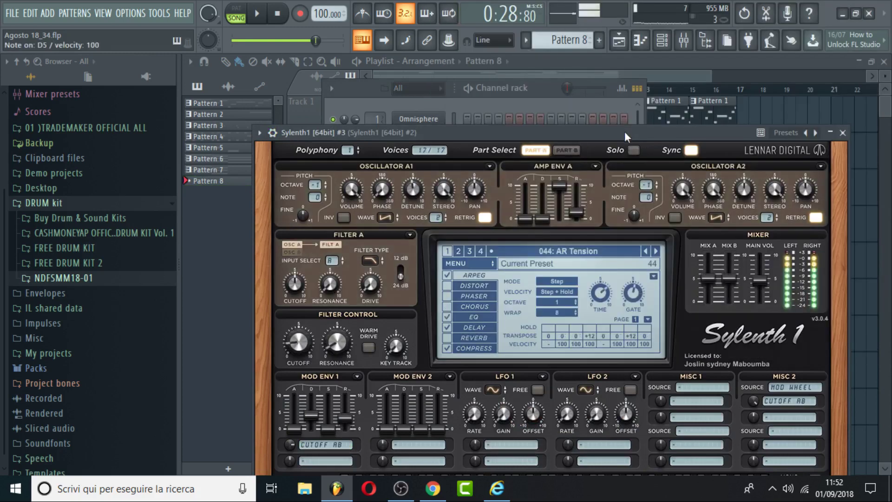
left_click(656, 251)
left_click(655, 251)
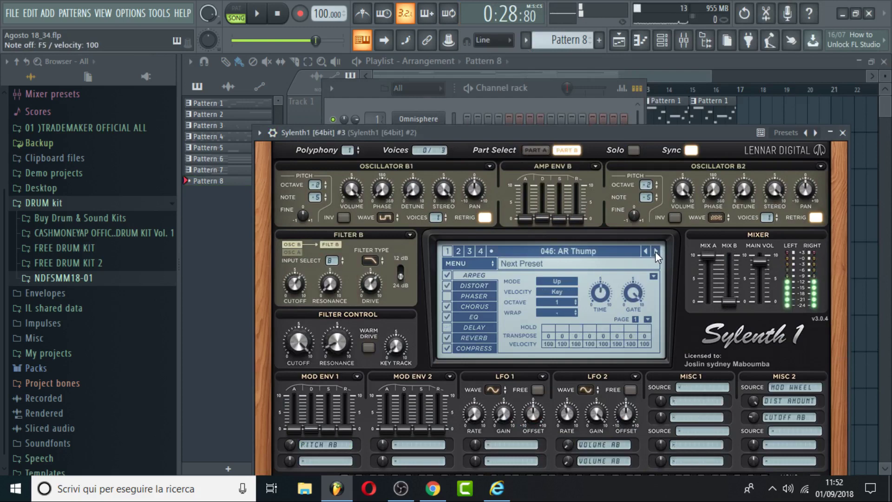
left_click(654, 251)
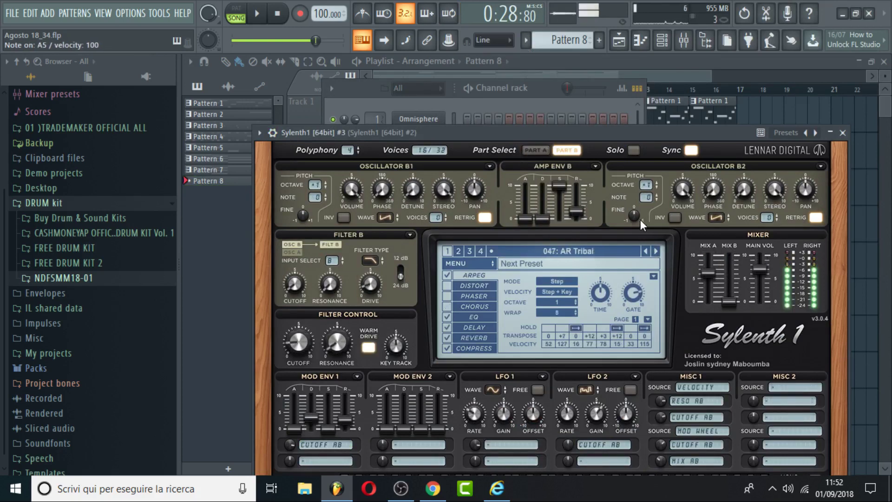
left_click(656, 251)
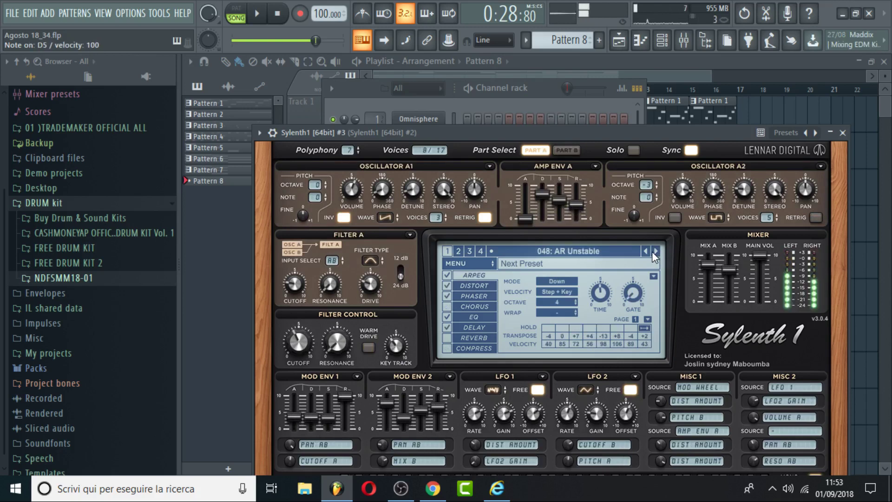
left_click(525, 100)
right_click(443, 218)
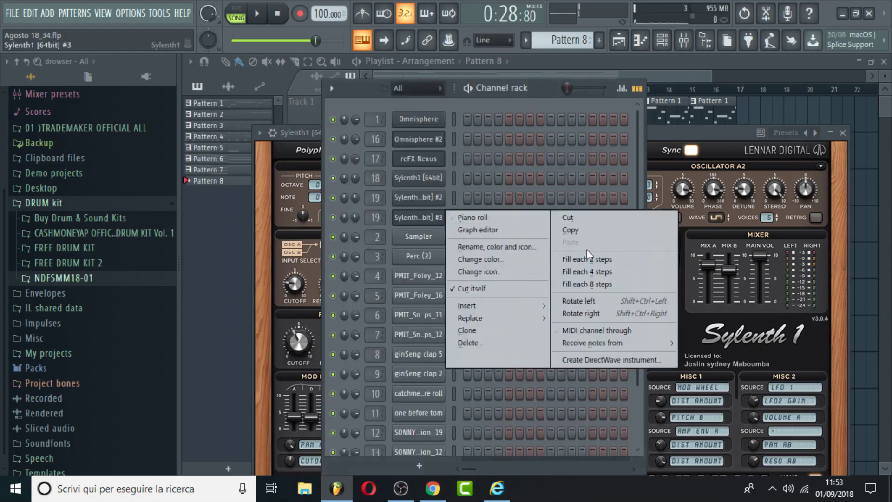
left_click(623, 42)
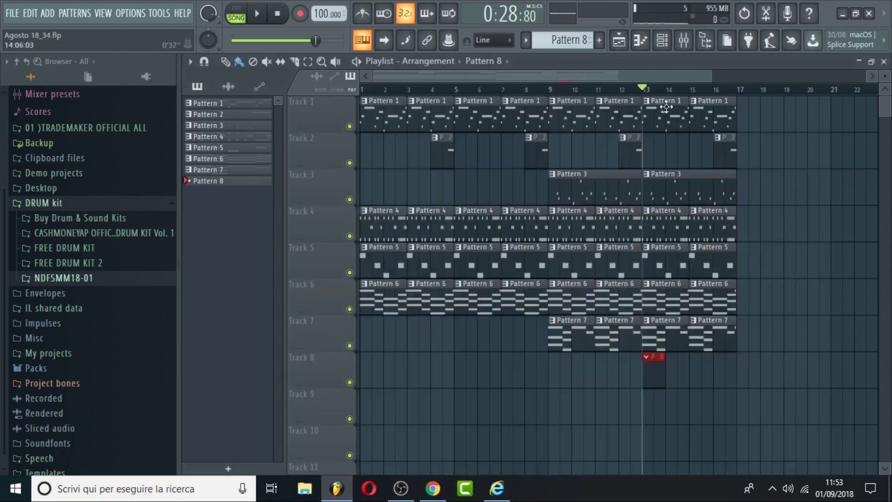
Copy the Sylenth1 notes from Pattern 6 and paste them into the Sylenth1 #3 channel in Pattern 8
left_click(662, 46)
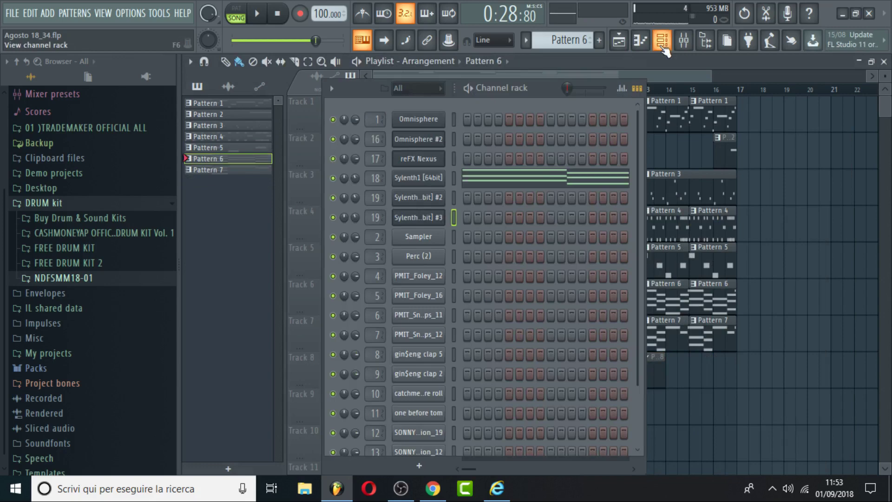
right_click(448, 177)
left_click(590, 193)
left_click(651, 81)
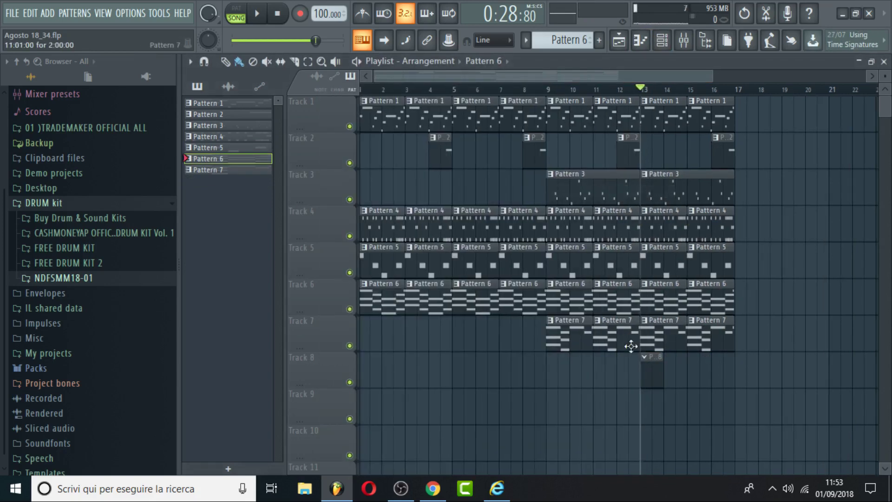
key("F6")
right_click(447, 214)
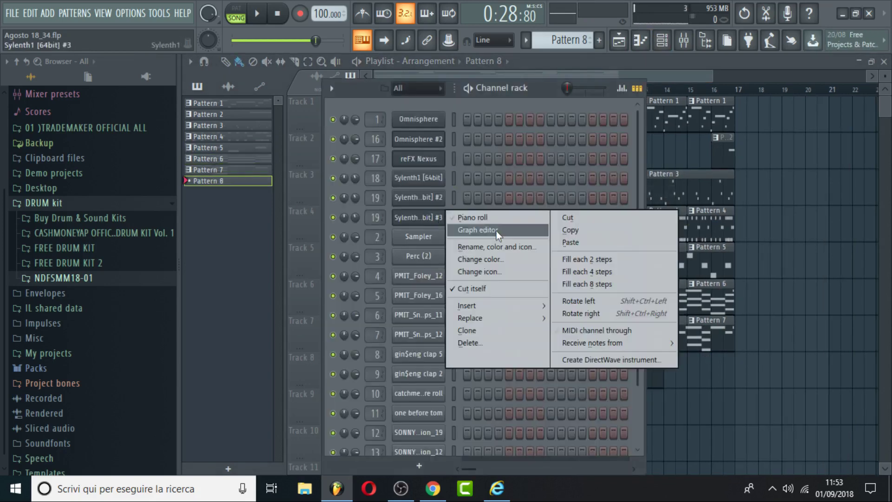
left_click(606, 242)
Fill bars 13 to 16 of Track 8 with two two-bar Pattern 8 clips and play the song from bar 13
key("space")
key("F6")
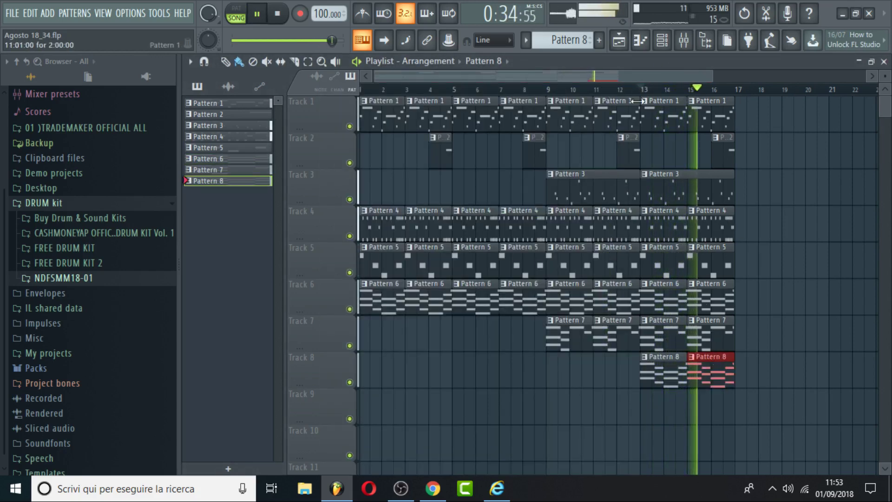
key("space")
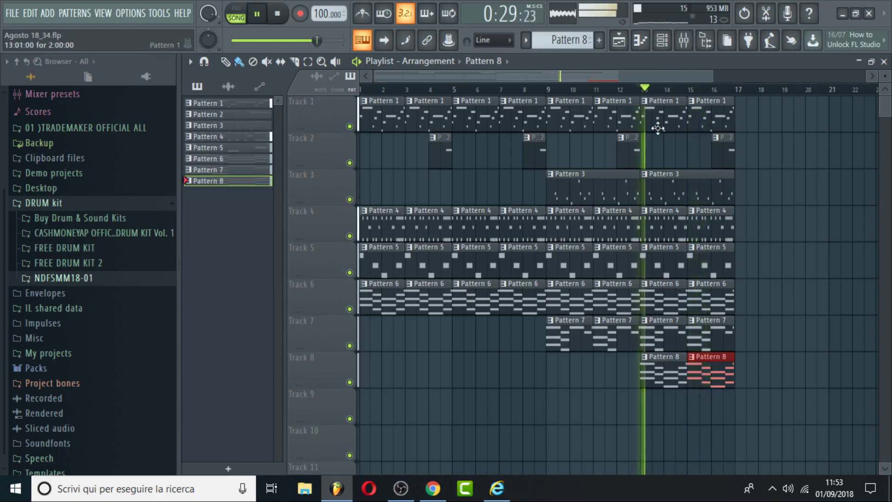
Lower the volume of the Sylenth1 #2 mixer track during playback and return to the playlist
left_click(683, 41)
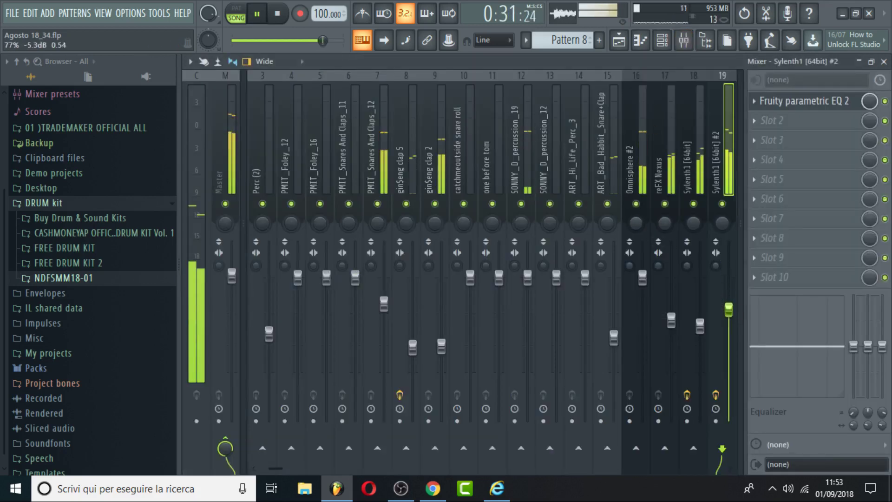
key("space")
left_click(646, 41)
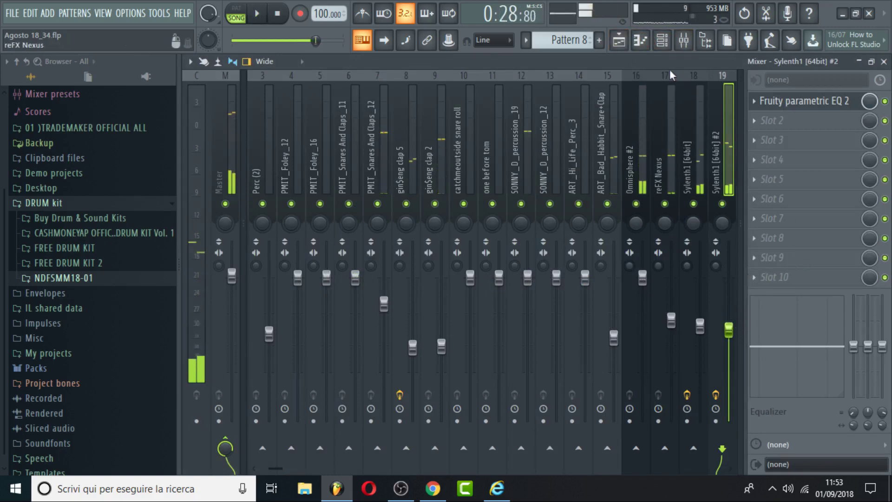
left_click(619, 42)
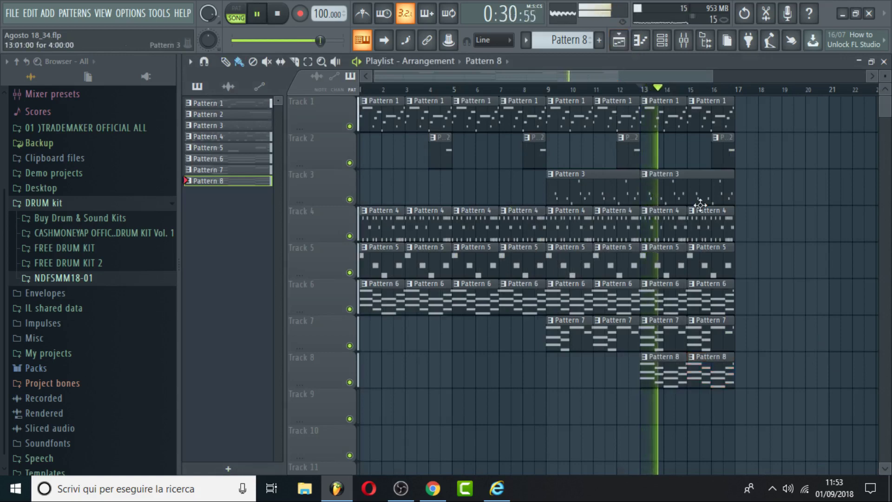
Open the Pattern 3 clip at bar 13 in the Omnisphere #2 piano roll and play its opening notes
key("space")
double_click(654, 199)
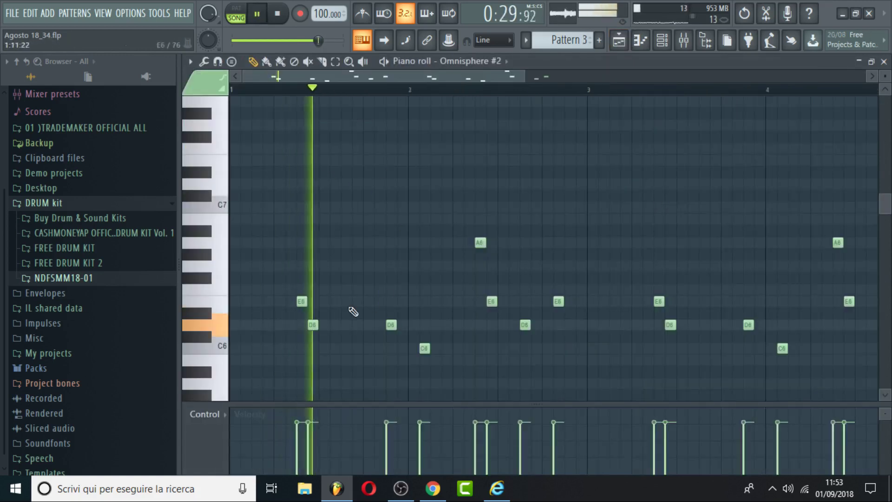
key("space")
Try a C6 note at step 11 of bar 1 in Pattern 3 and delete it after listening
key("space")
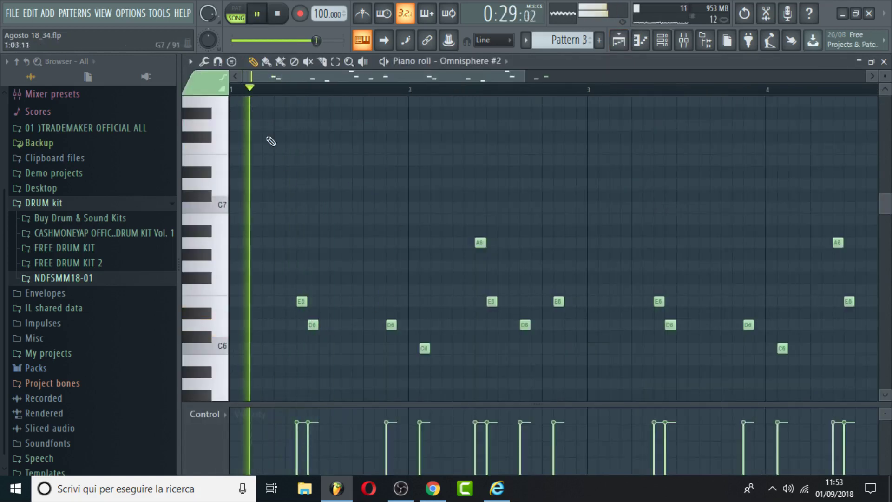
scroll(355, 259, "down", 2)
key("space")
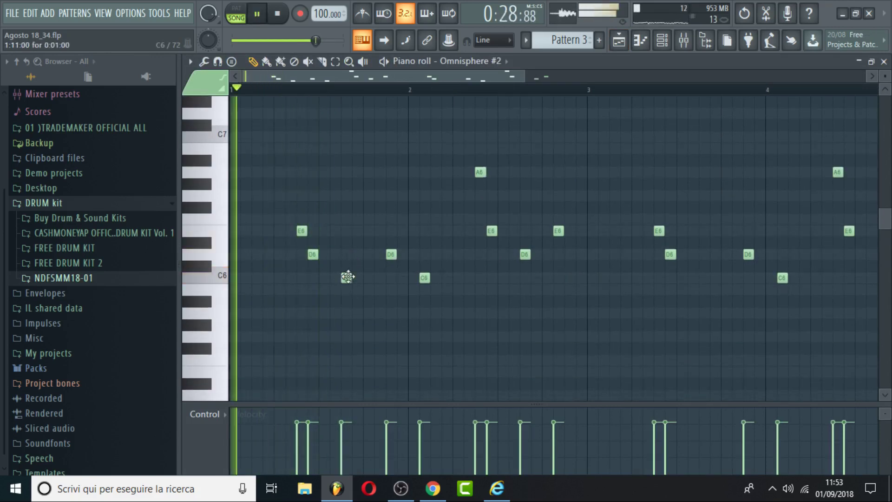
key("space")
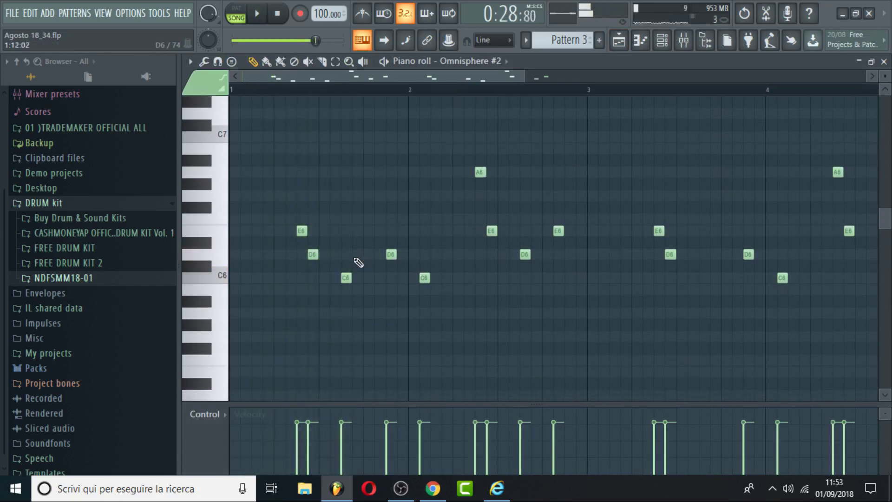
right_click(346, 278)
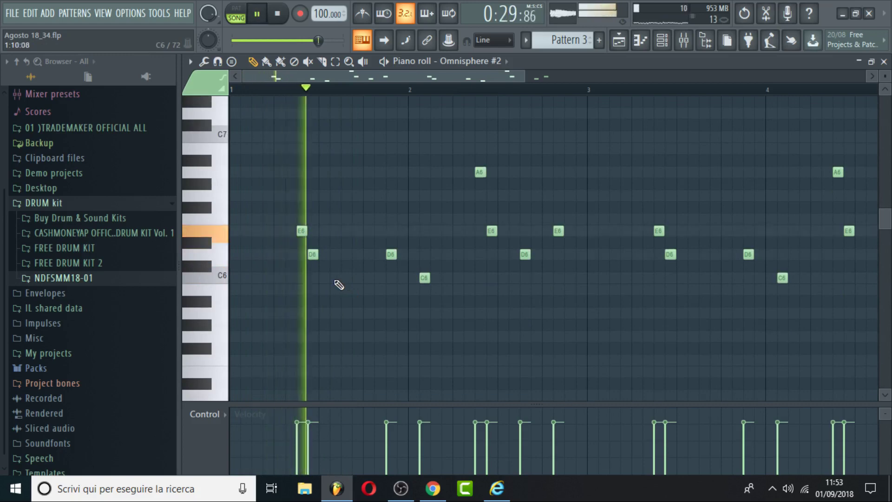
Try a C6 note at step 10 of bar 1 in pattern playback mode, delete it and replay the opening
key("space")
left_click(239, 13)
key("space")
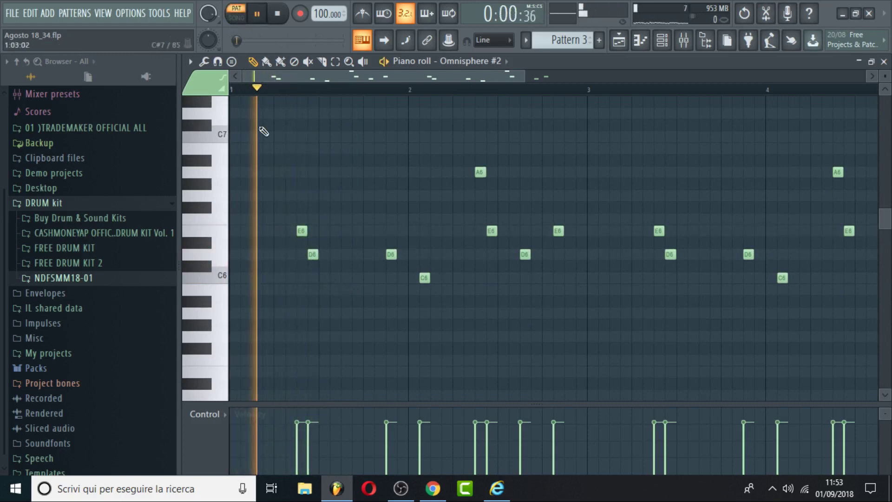
left_click(336, 277)
key("space")
right_click(338, 278)
key("space")
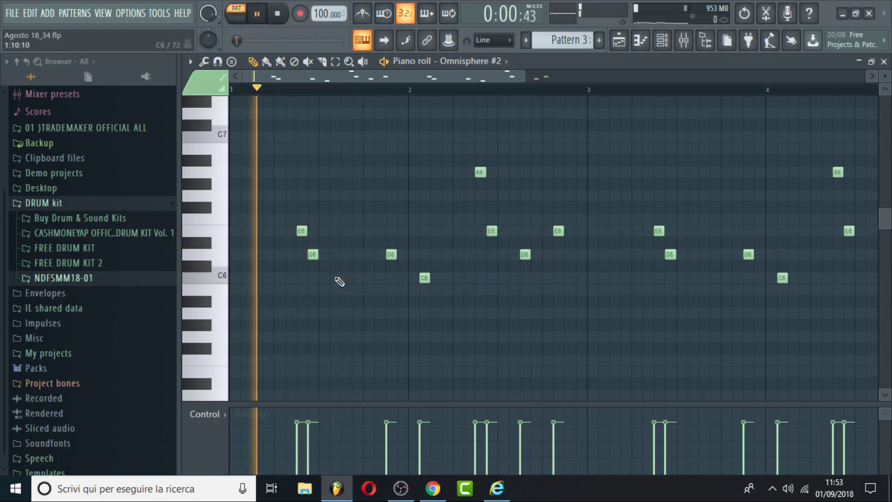
key("space")
key("space")
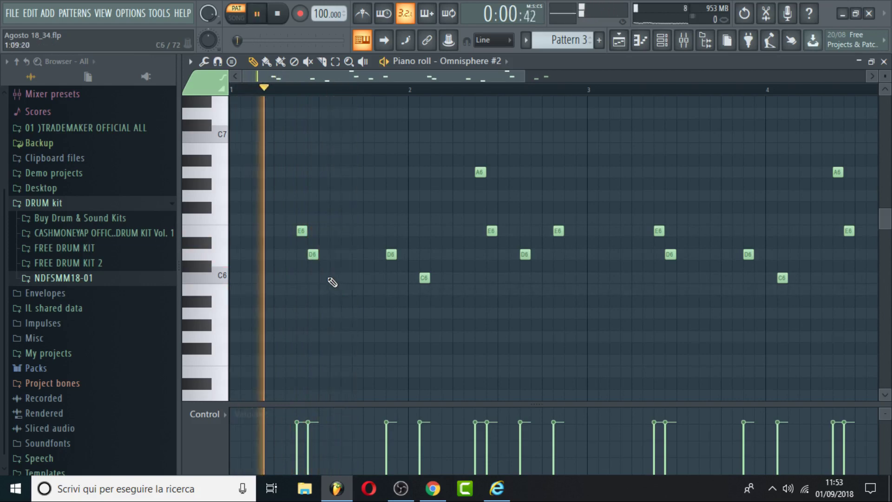
Add a C6 note at step 9 and a D6 note at step 11 of bar 1, and return to the playlist
left_click(324, 278)
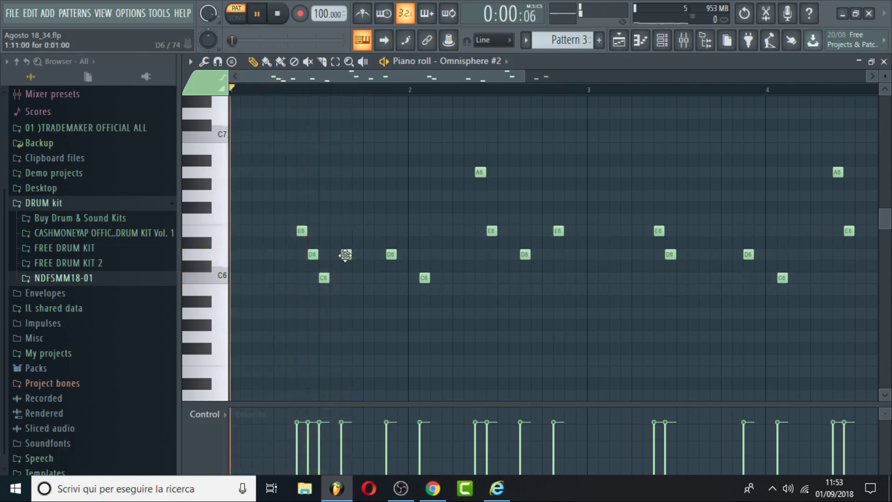
left_click(619, 48)
key("space")
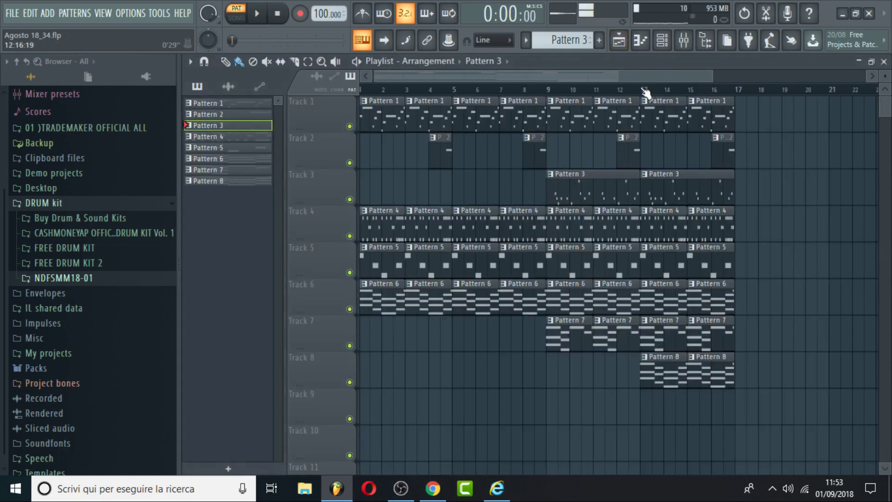
Play the song from bar 13 and from bar 9, and reopen Pattern 3 in the Omnisphere #2 piano roll
left_click(644, 90)
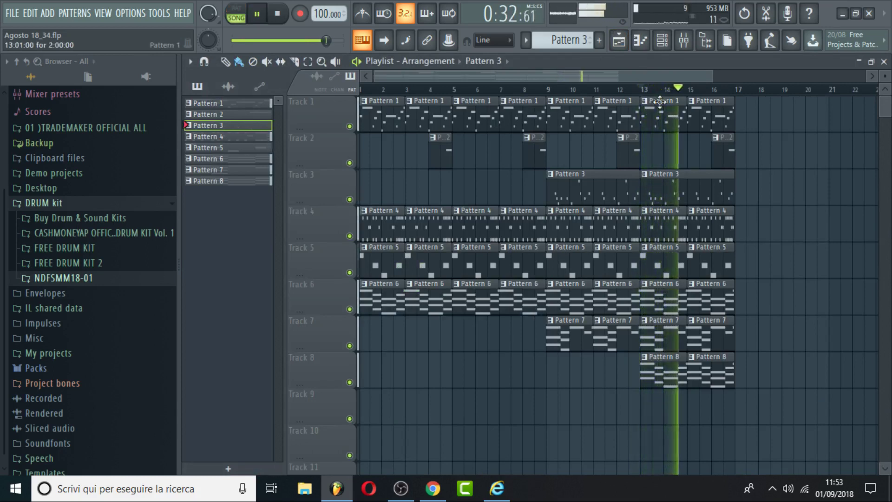
key("space")
key("space")
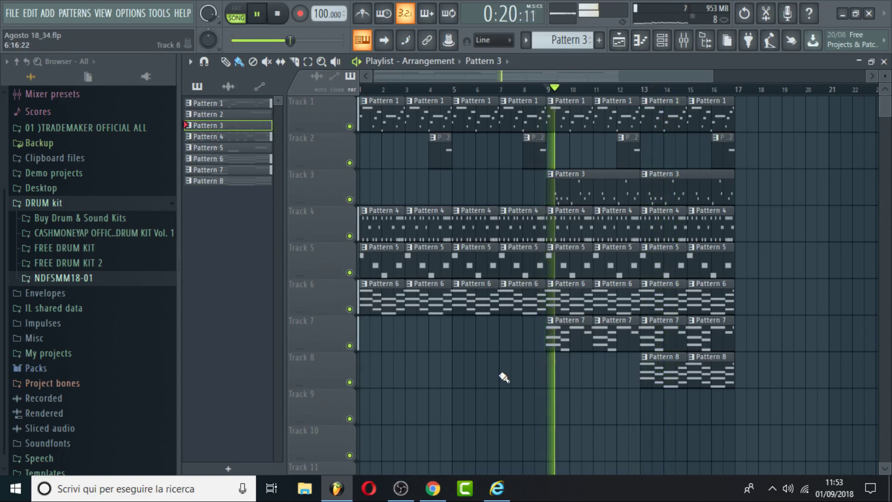
double_click(570, 196)
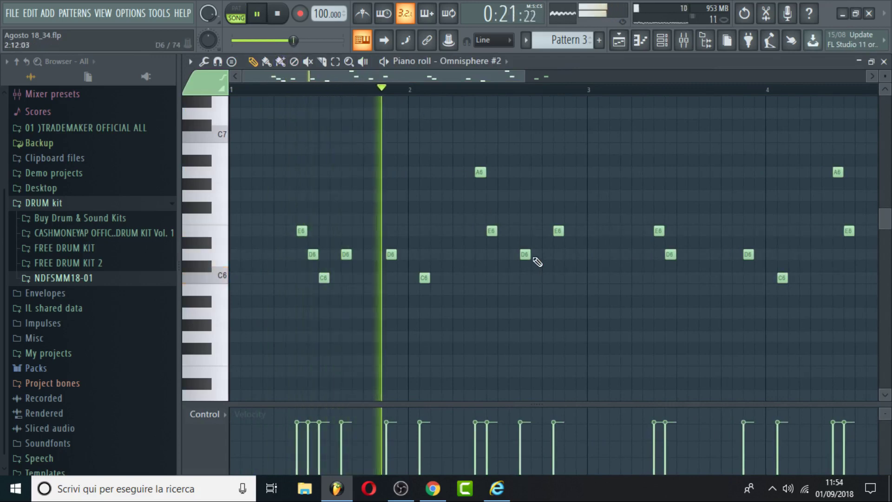
Raise the D6 note at step 11 of bar 2 to E6, add a D6 at step 9, and replay
left_click_drag(524, 254, 525, 231)
left_click(536, 231)
key("space")
key("space")
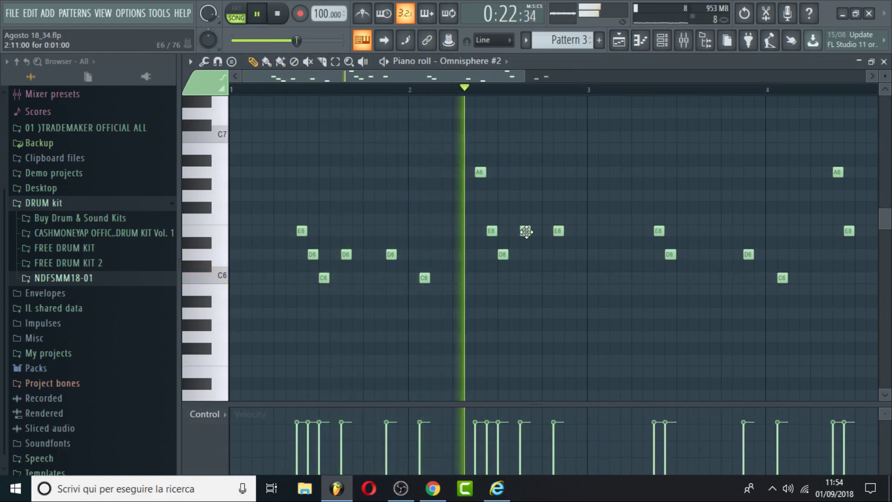
key("space")
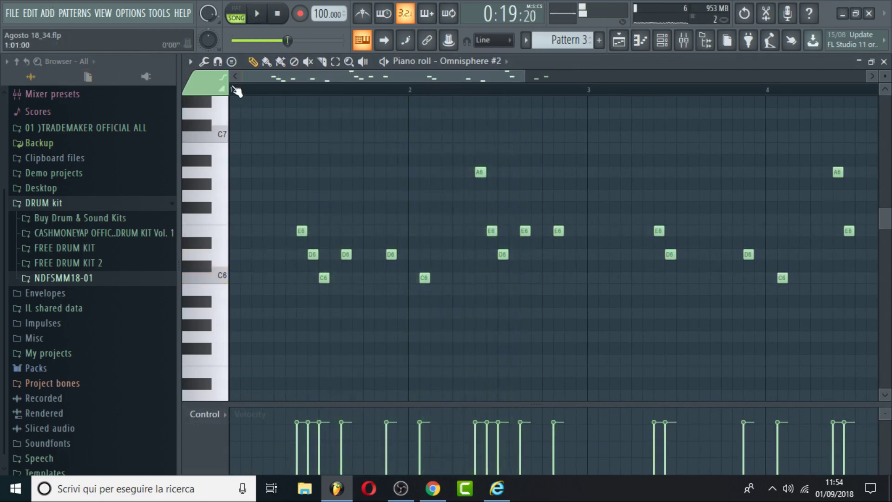
Add an A5 note at step 4 and an E6 note at step 16 of bar 2, checking by playback
key("space")
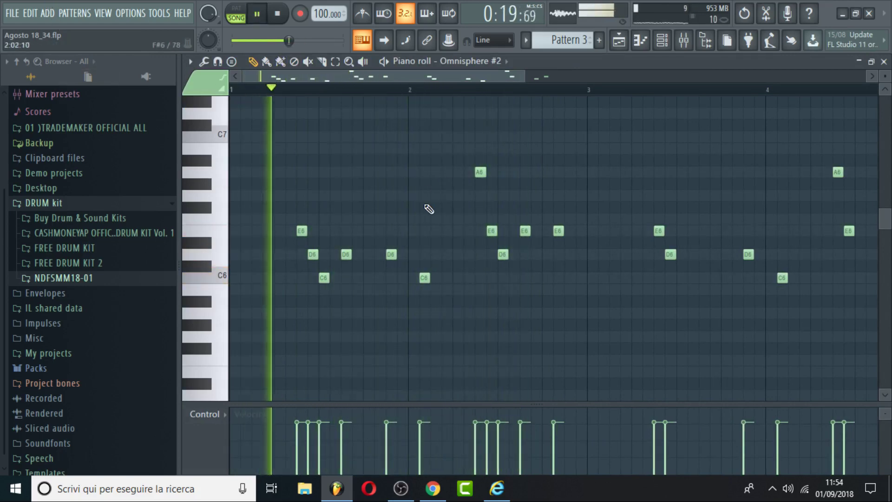
key("space")
right_click(445, 254)
key("space")
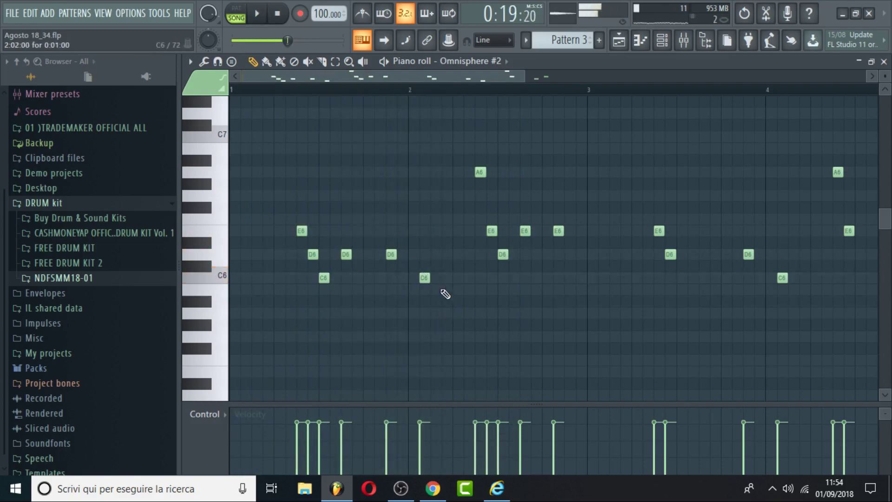
key("space")
left_click(445, 288)
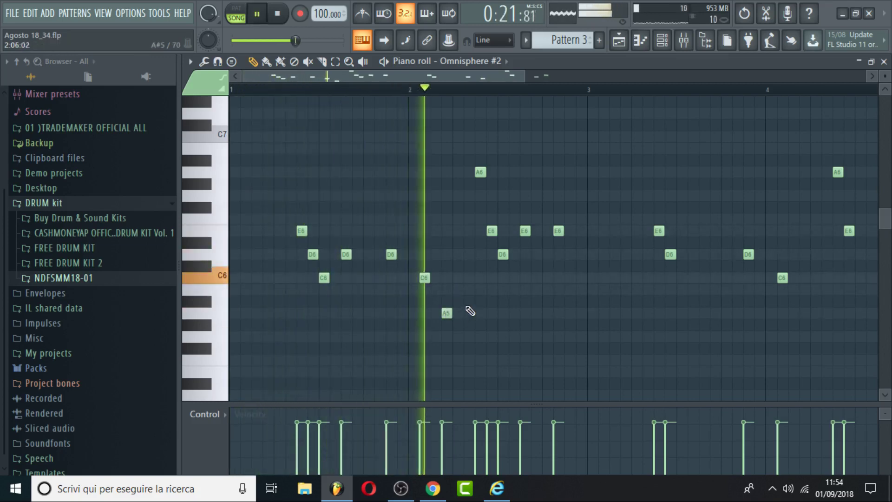
key("space")
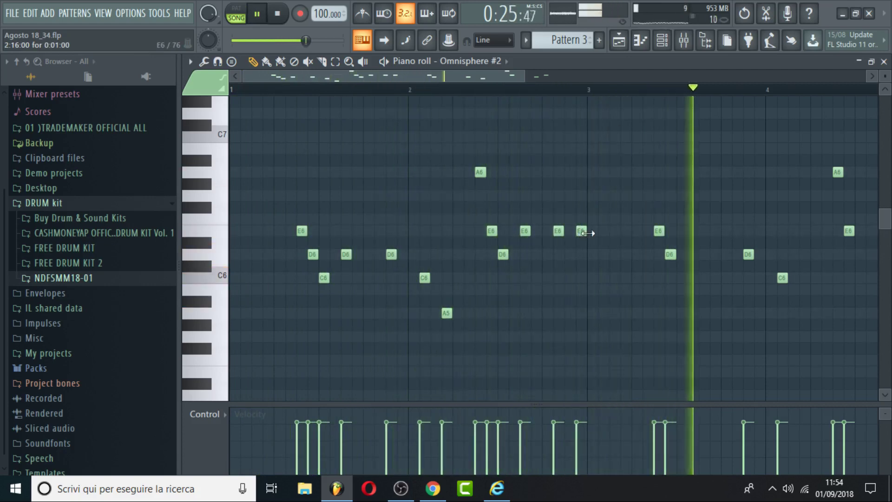
Delete all notes in bars 3 and 4 and duplicate the melody of bars 1 and 2 after itself
left_click_drag(525, 76, 622, 95)
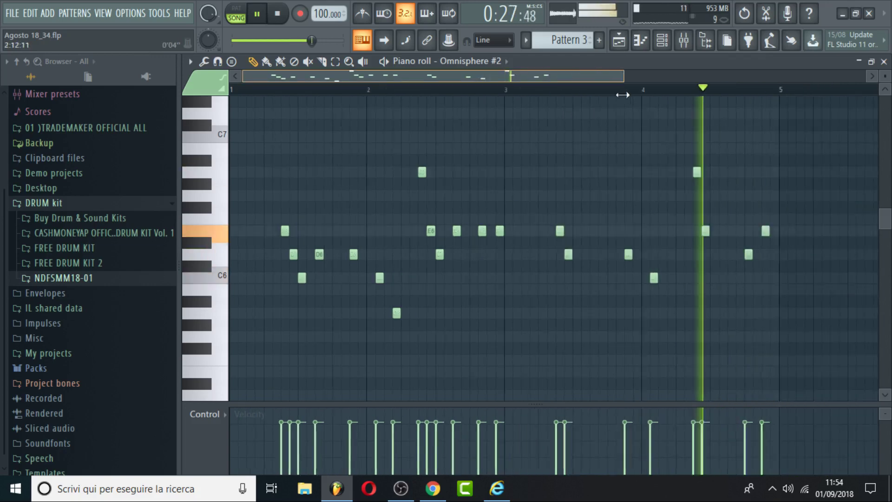
key("space")
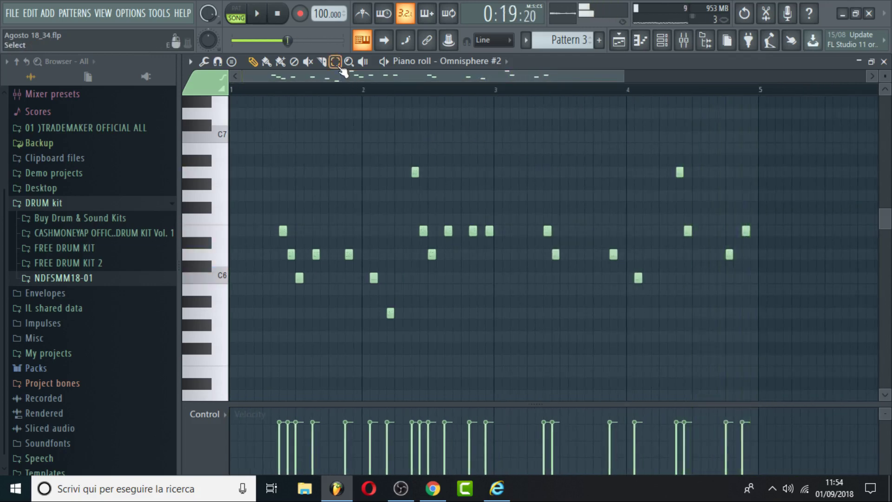
key("space")
left_click_drag(840, 154, 523, 311)
key("Delete")
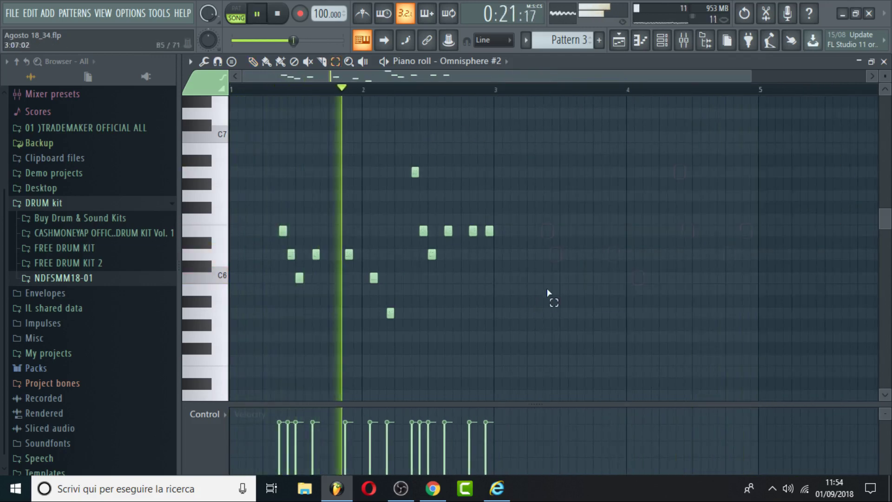
key("ctrl+b")
key("space")
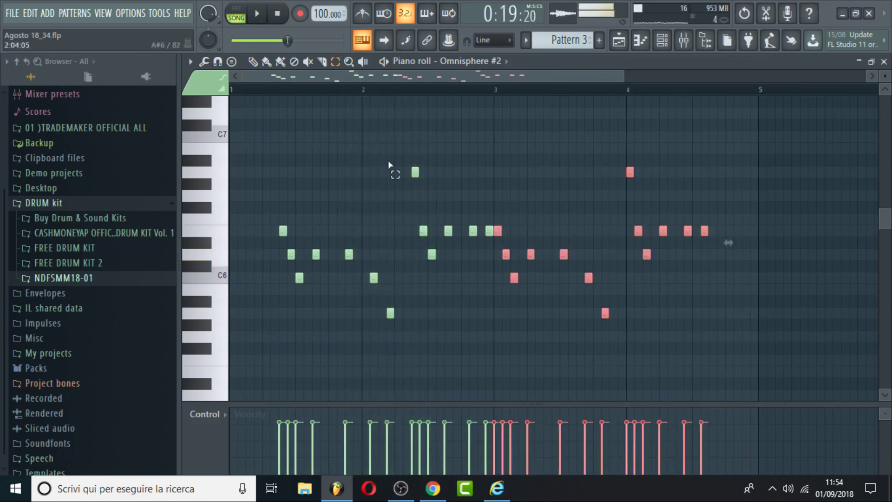
Move the duplicated notes to start at step 3 of bar 3 and delete the E6 at step 16 of bar 2
key("space")
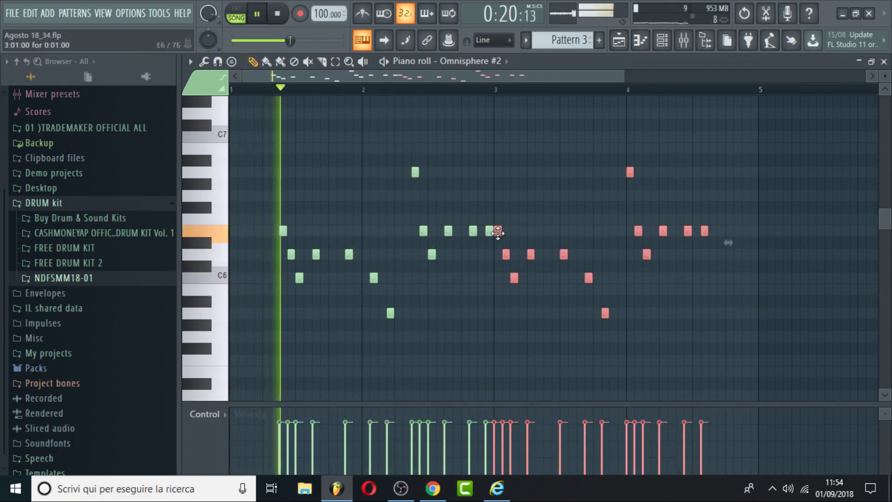
mouse_move(497, 232)
left_mouse_down()
mouse_move(520, 238)
mouse_move(497, 235)
left_mouse_up()
left_click(483, 295)
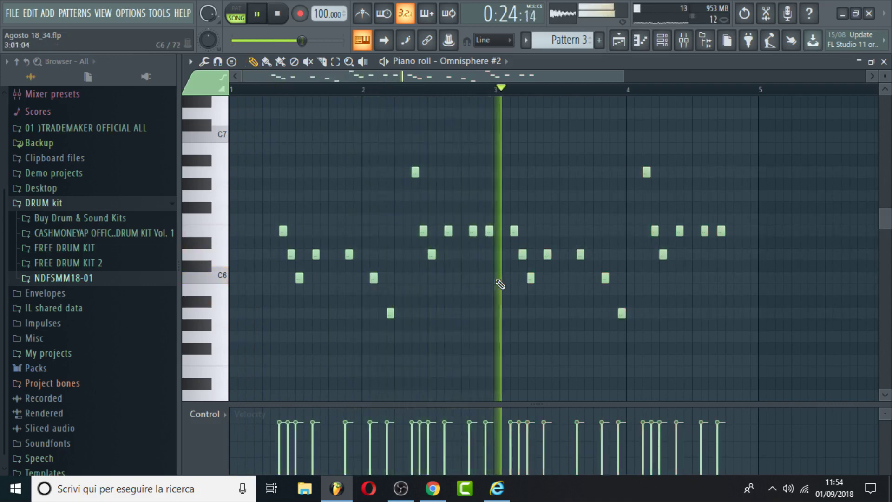
key("space")
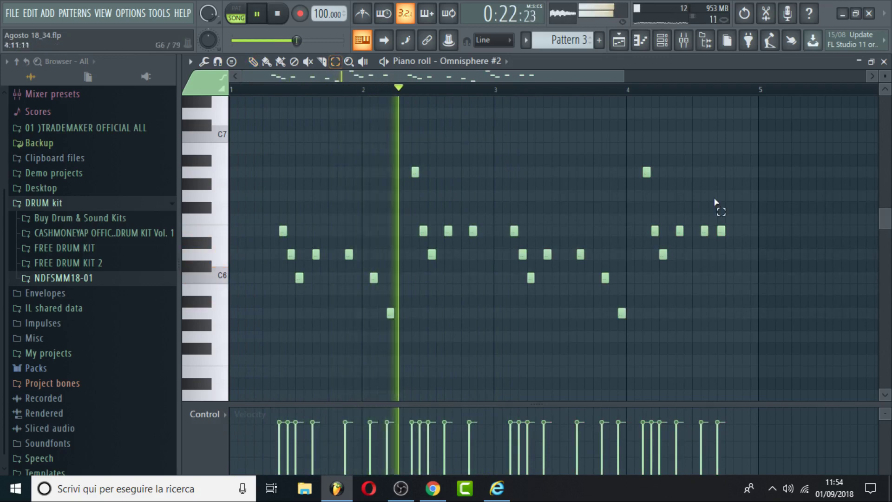
Shift the duplicated notes to start at step 7 of bar 3, and move bar 2's last E6 to step 15
left_click_drag(753, 157, 499, 343)
key("space")
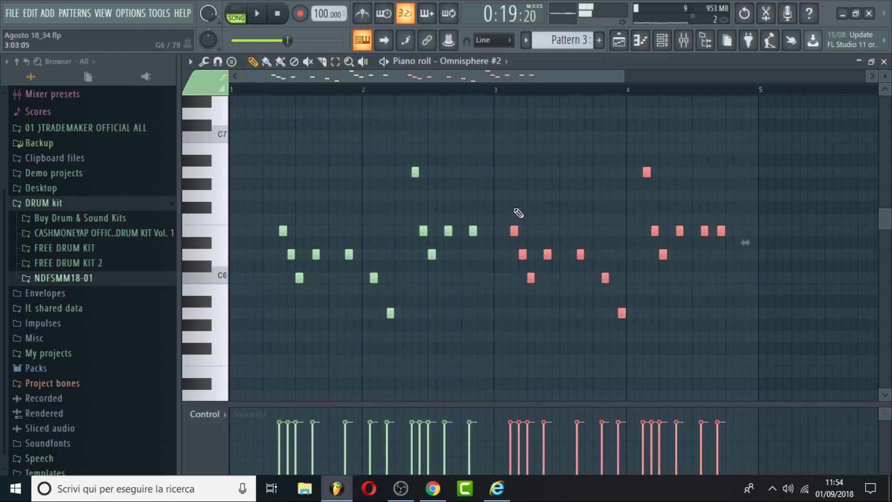
left_click_drag(512, 229, 545, 230)
key("space")
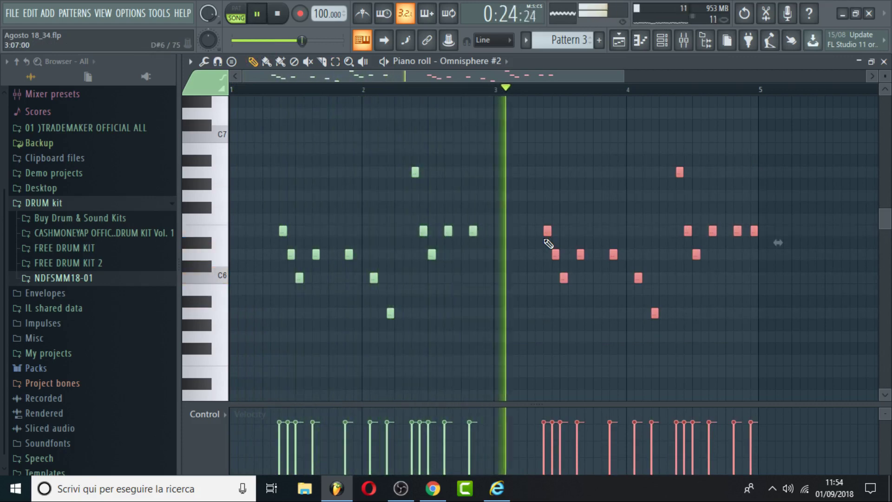
key("space")
key("space")
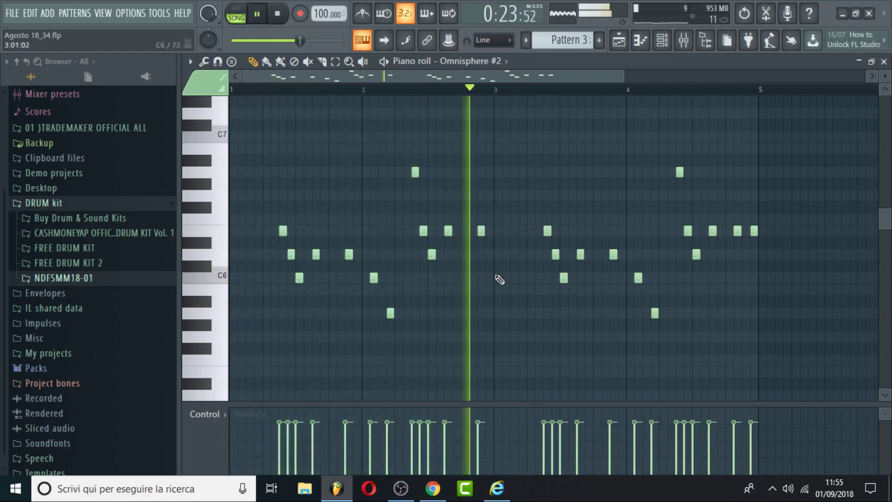
Try a D6 note at steps 1 and 2 of bar 3 during playback, and delete it
key("space")
key("space")
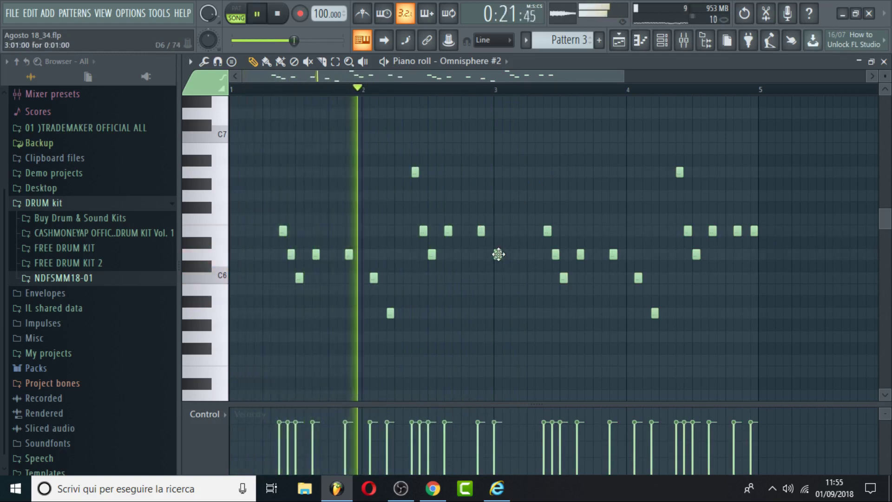
left_click_drag(498, 255, 508, 256)
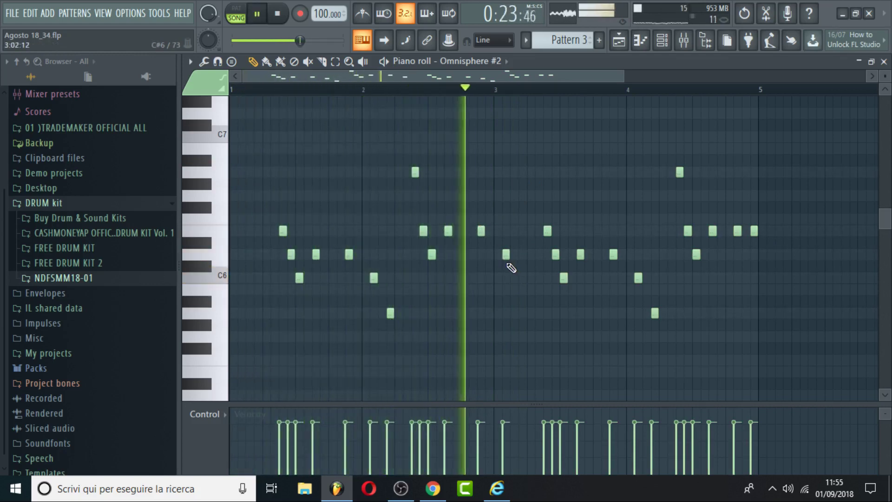
key("space")
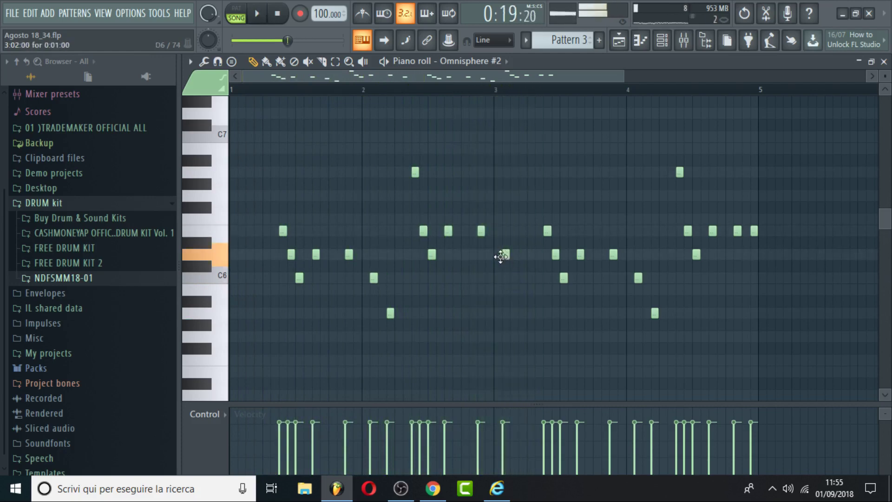
left_click_drag(501, 256, 498, 256)
key("space")
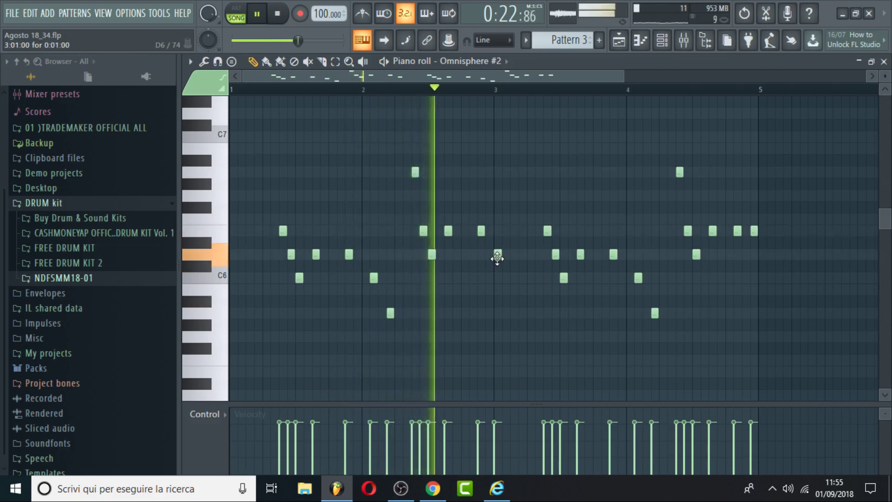
key("space")
right_click(497, 255)
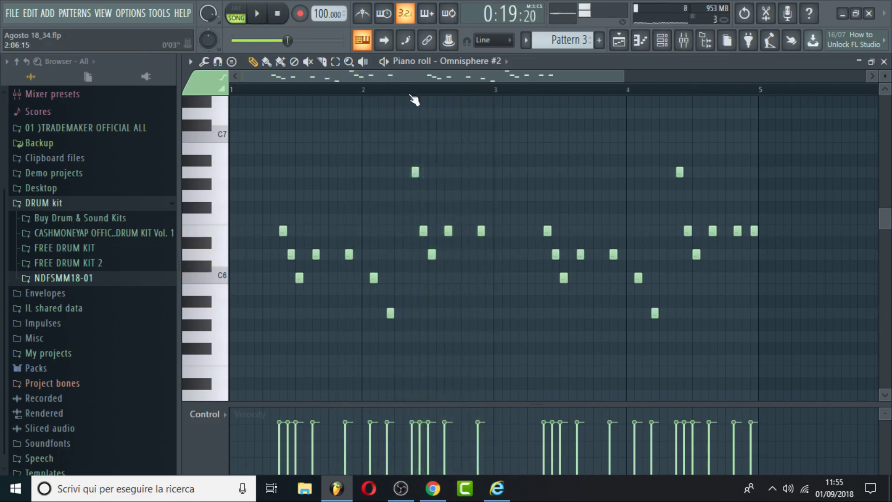
Lower the E6 at step 15 of bar 2 to D6 and add a C6 note at step 2 of bar 3
key("space")
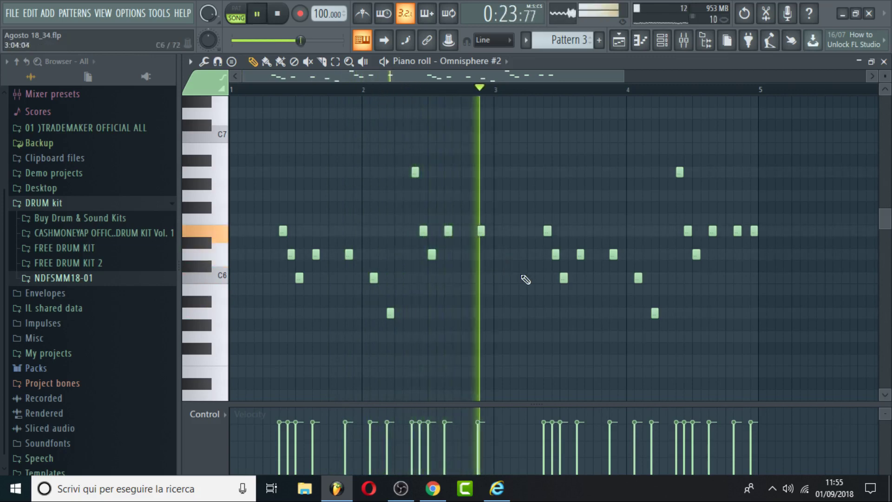
key("space")
key("space")
left_click(481, 254)
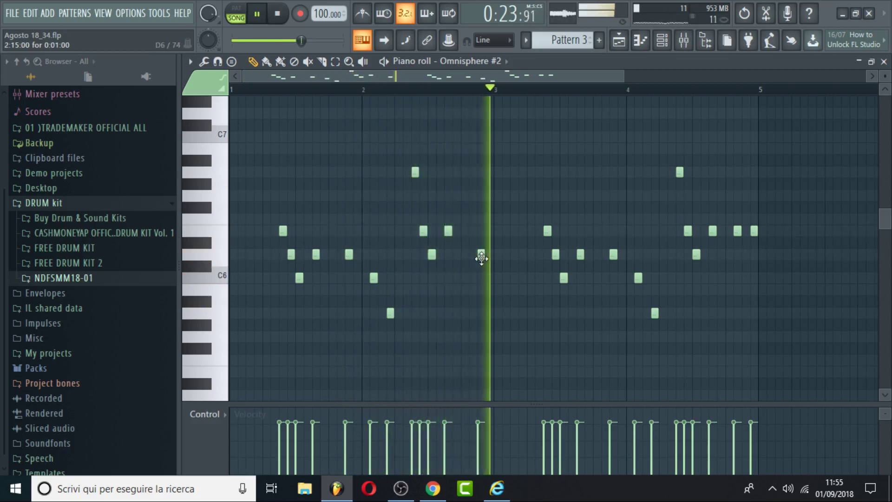
key("space")
key("space")
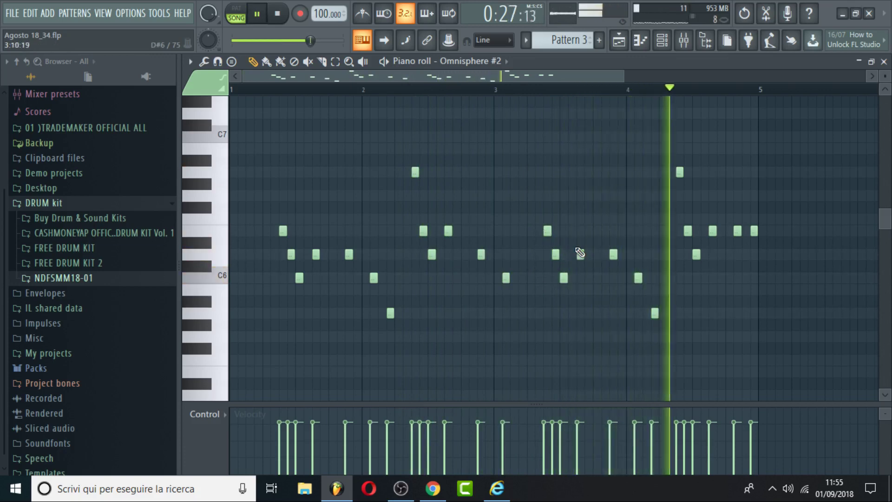
Change the last two E6 notes of bar 4 to A6 at step 14 and G6 at step 16, replaying the bar
key("space")
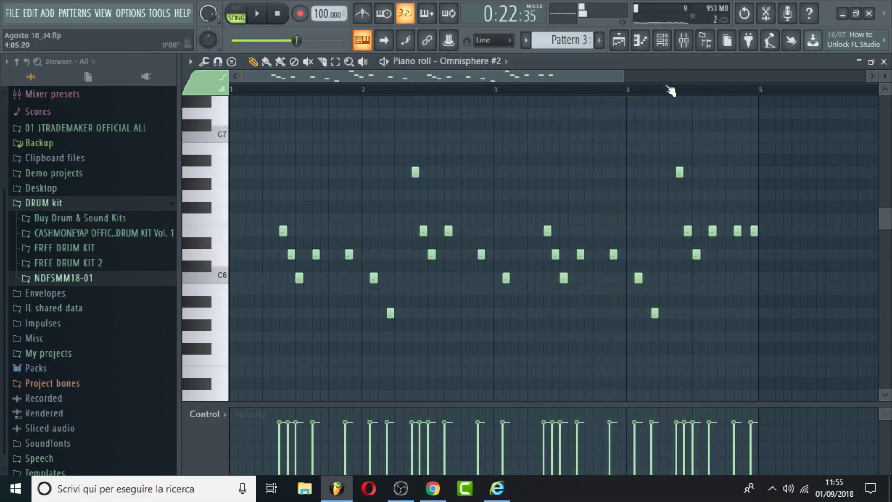
left_click(635, 89)
key("space")
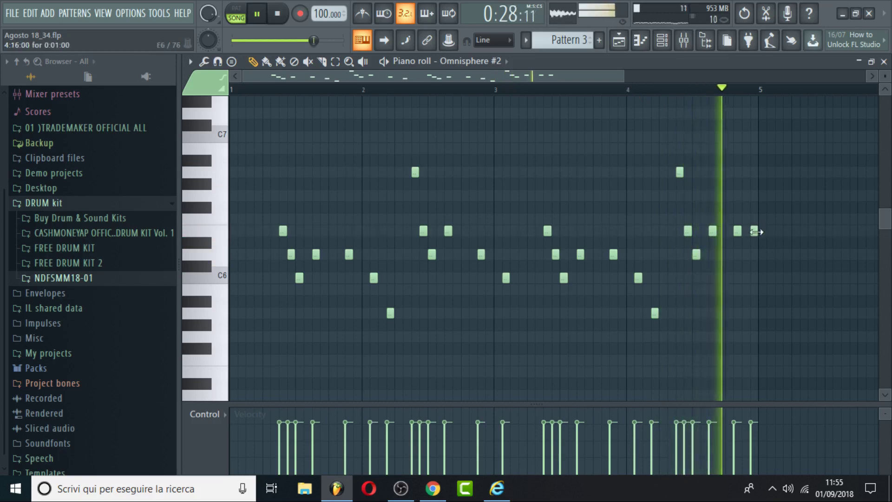
key("space")
right_click(737, 231)
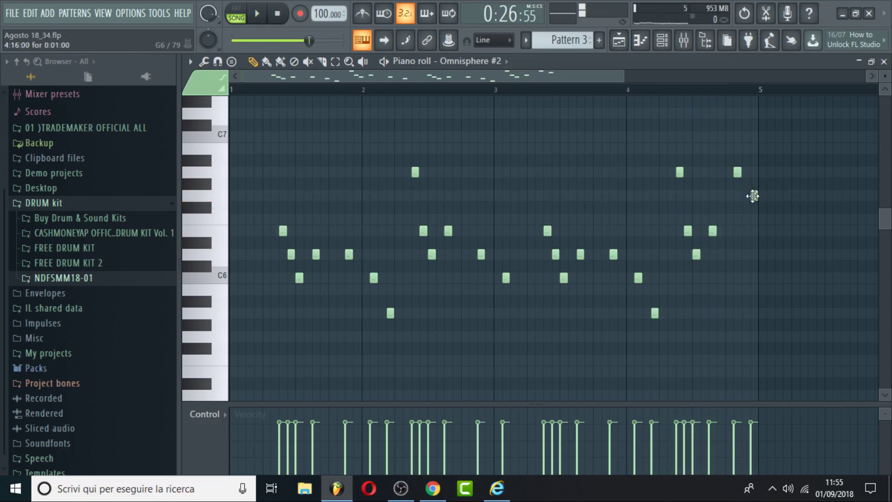
key("space")
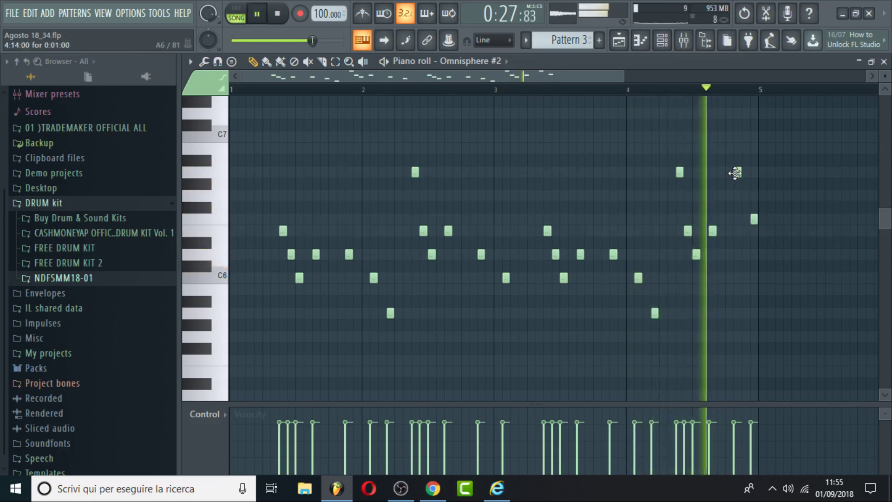
key("space")
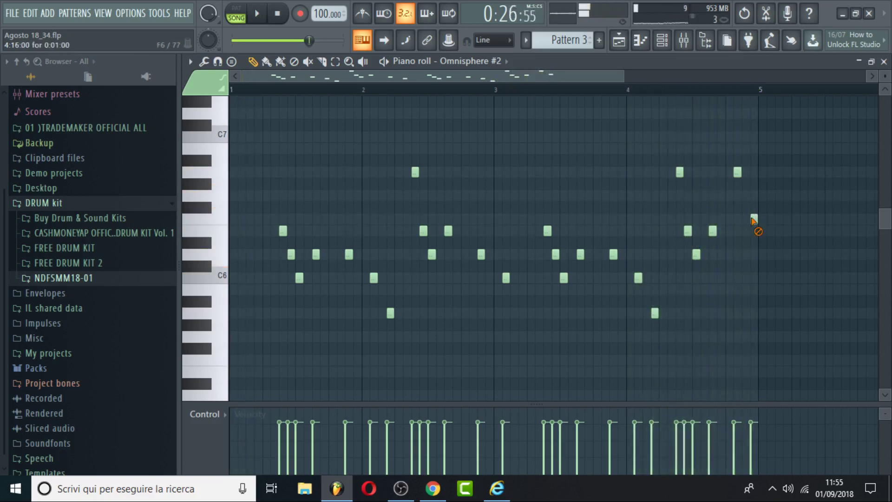
key("space")
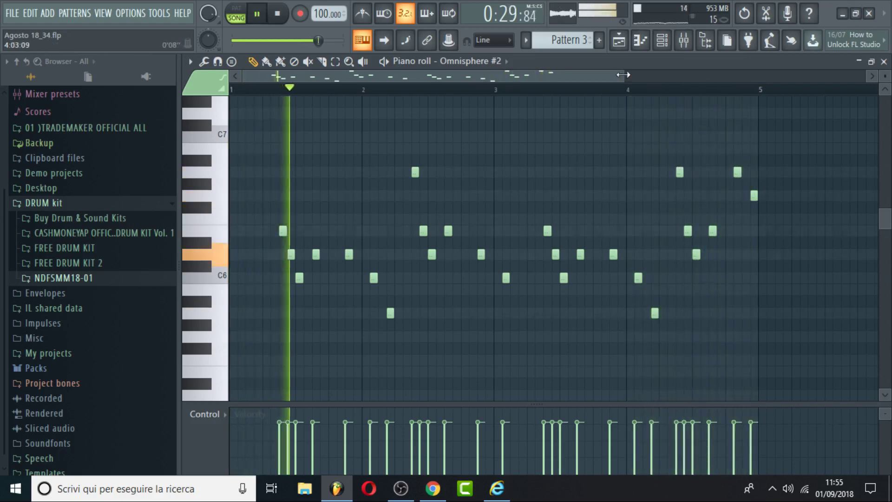
Return to the playlist and listen to the closing bars of the arrangement
left_click(622, 42)
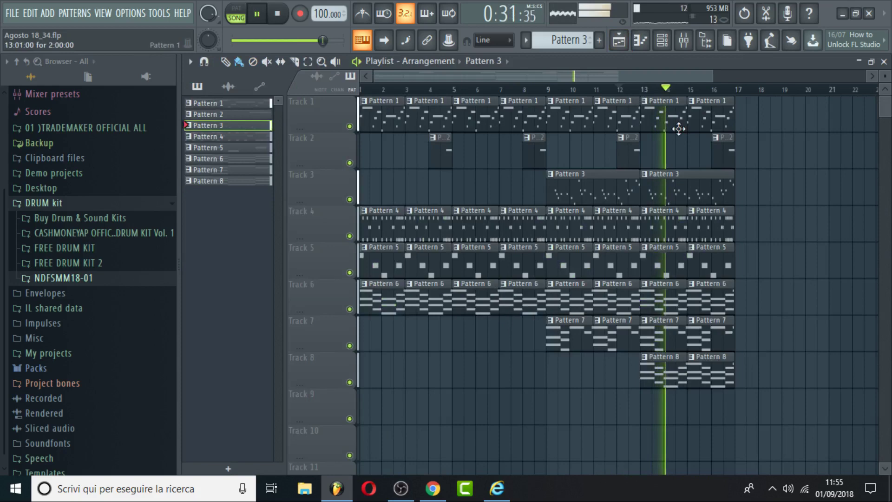
left_click(661, 41)
left_click(676, 86)
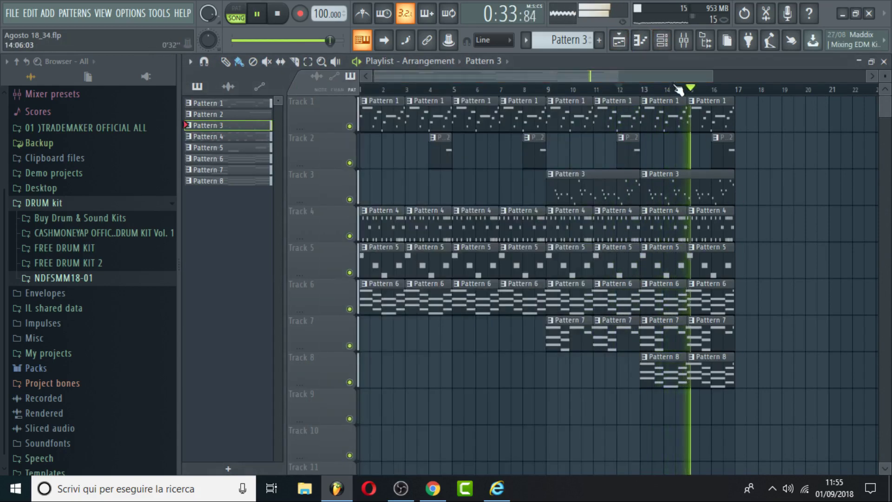
Open Pattern 8 and bring up its Sylenth1 #3 synth with the pattern playing
double_click(668, 369)
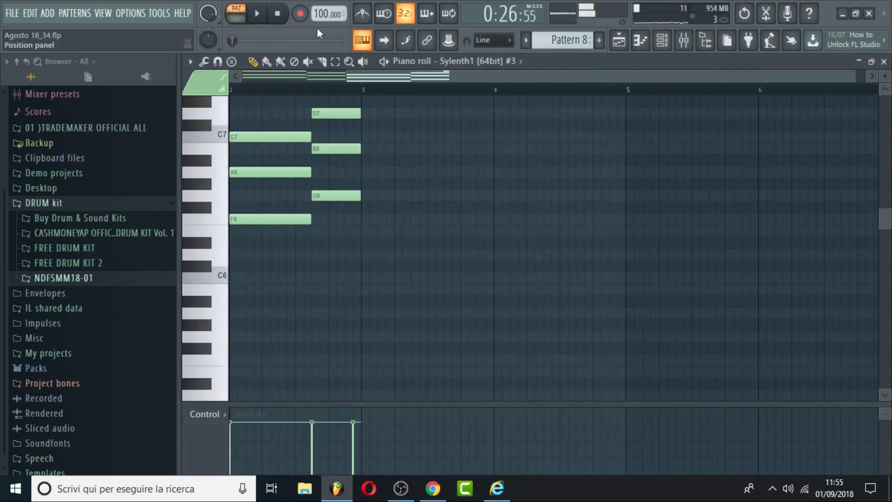
left_click(662, 41)
left_click(423, 220)
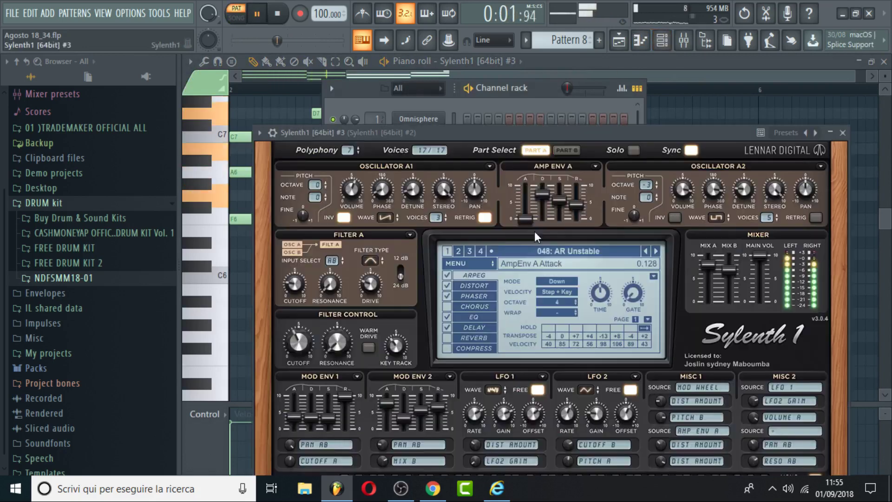
Audition the Sylenth1 presets one by one up to 056: AT Wormhole during playback
left_click(657, 251)
left_click(657, 251)
left_click(657, 252)
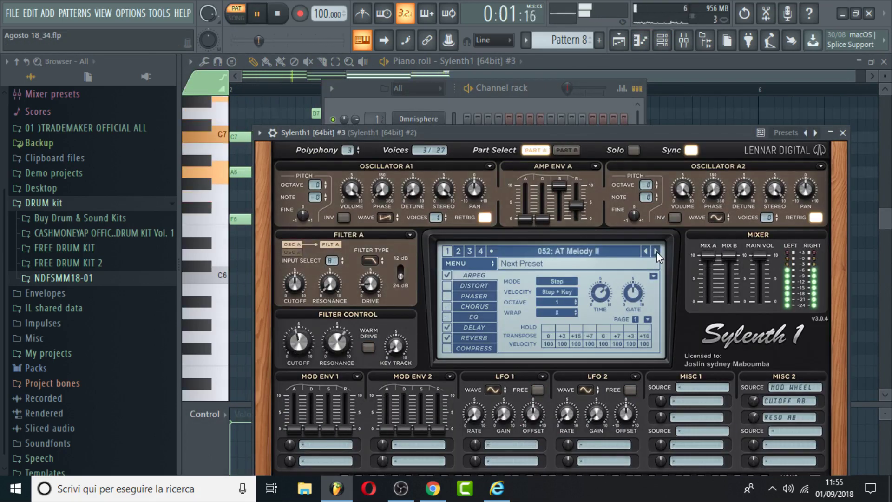
left_click(656, 252)
left_click(657, 252)
left_click(655, 253)
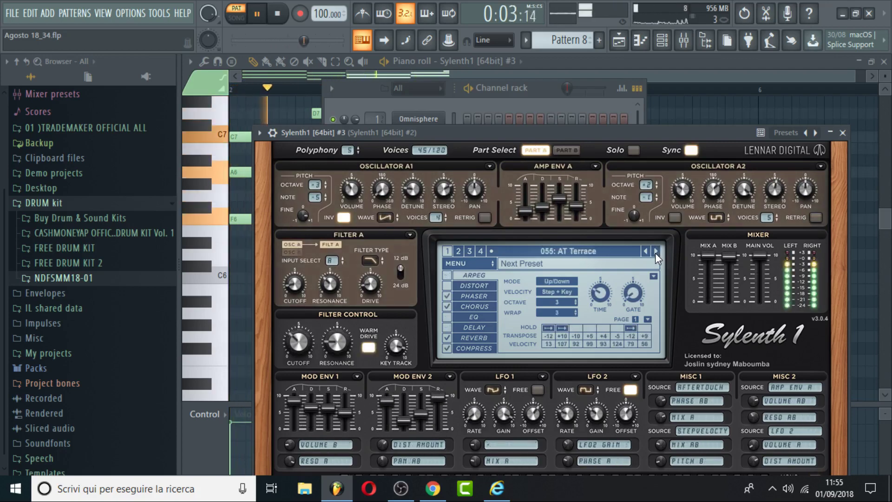
left_click(655, 253)
Load the preset 089: LD Acropolis in Sylenth1 and advance to 091: LD Arachnid
left_click(599, 251)
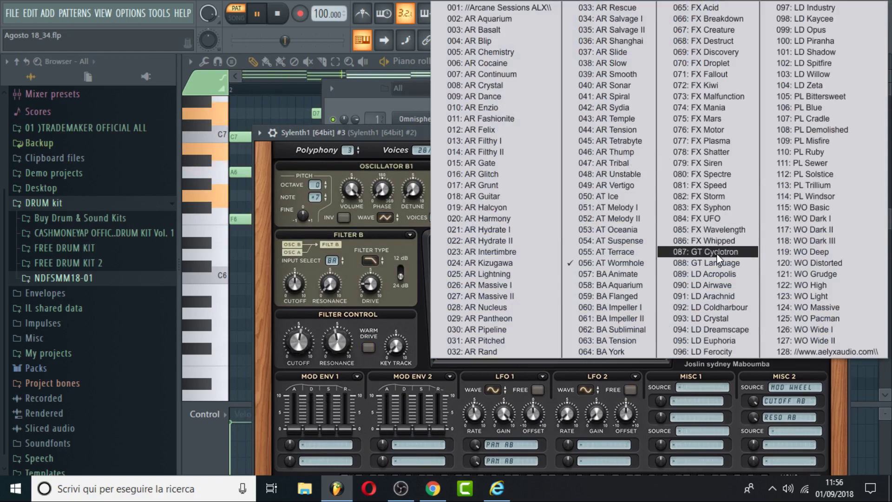
left_click(716, 274)
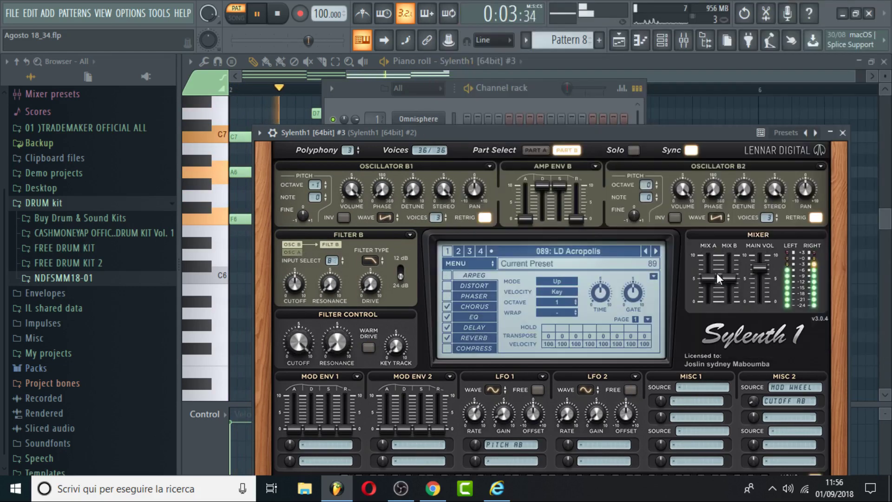
double_click(655, 251)
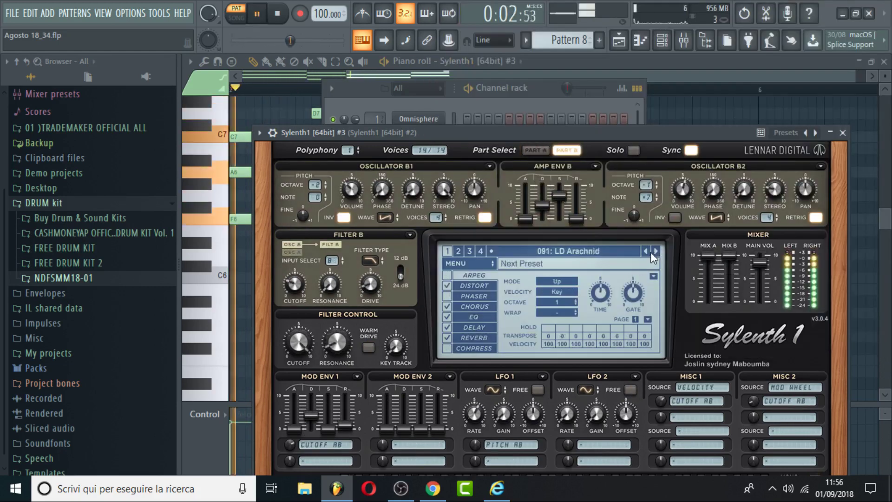
Close the synth and transpose all of Pattern 8's notes down one octave
left_click(520, 75)
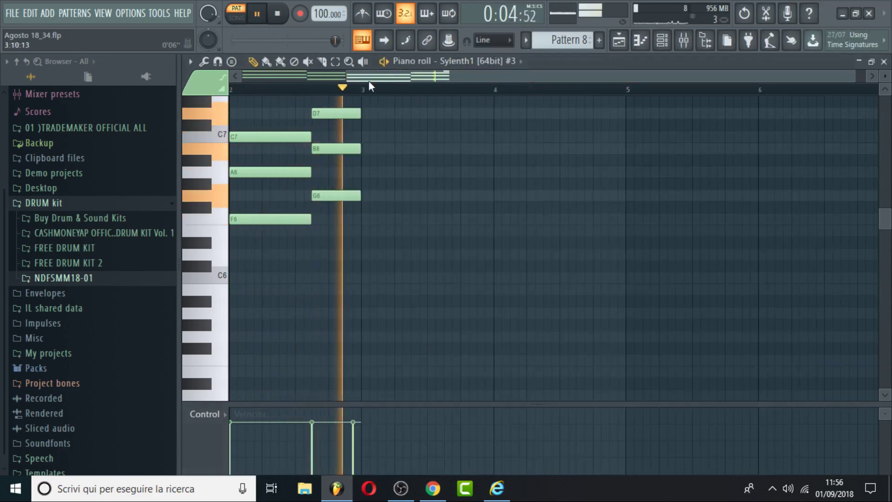
left_click_drag(346, 77, 1, 39)
key("ctrl+Down")
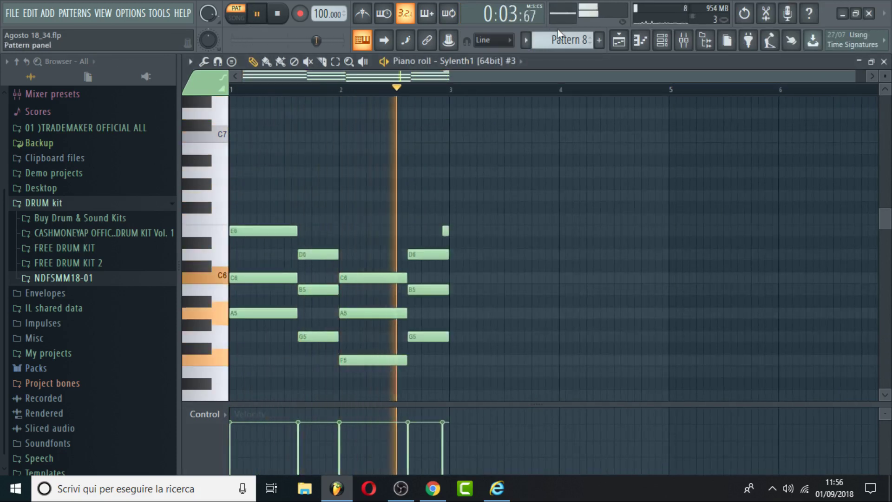
Return to the playlist, play the arrangement from bar 9 and save the project
left_click(619, 40)
key("space")
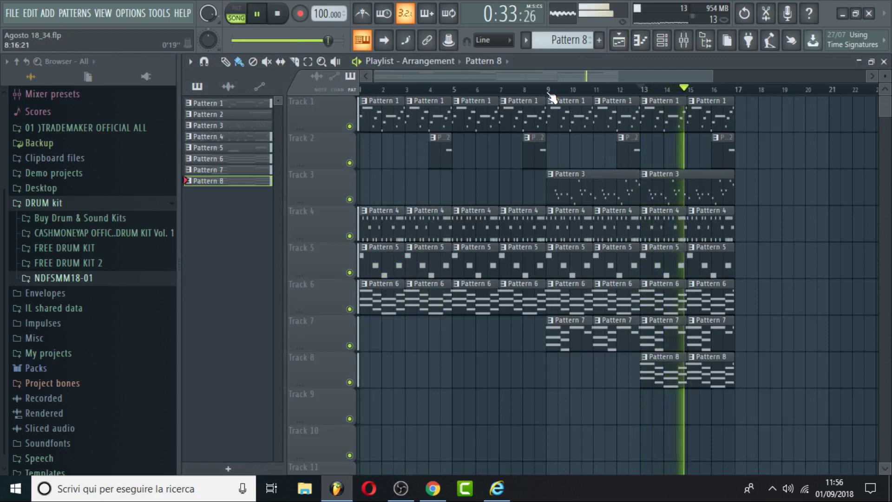
left_click(15, 11)
left_click(36, 70)
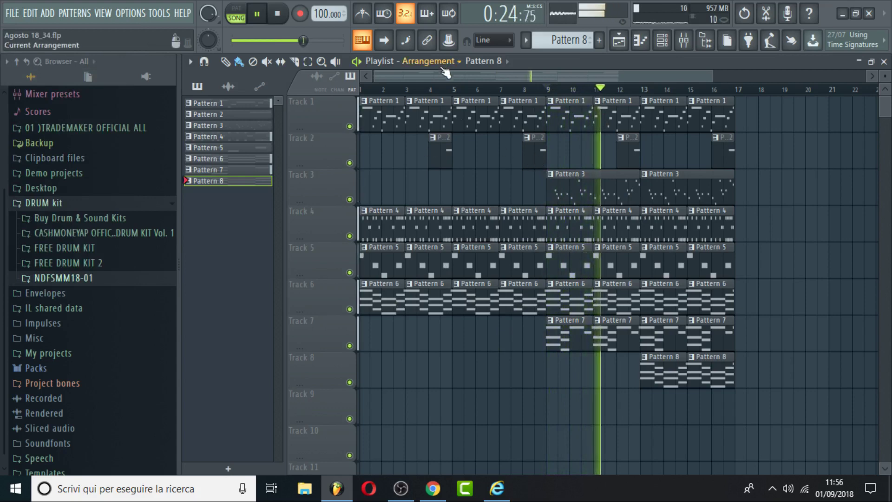
left_click(15, 13)
left_click(32, 69)
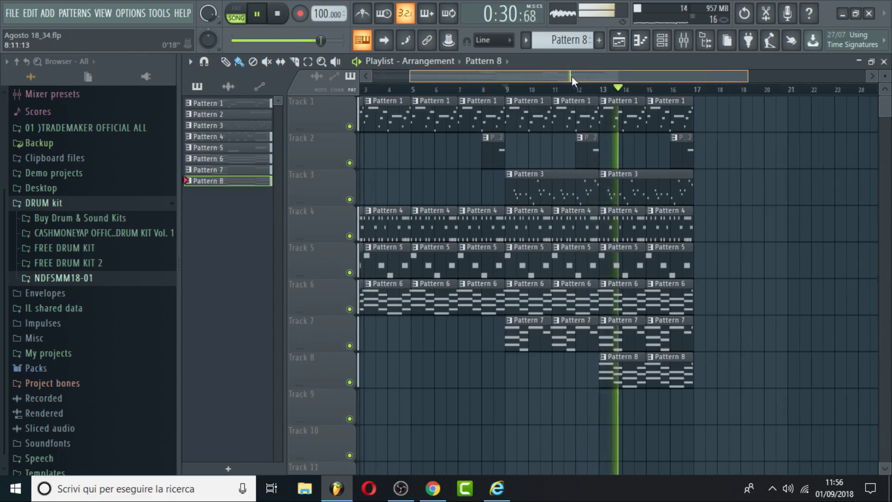
Open Pattern 3 and add an E6 note at step 4 of bar 1
scroll(573, 76, "right", 3)
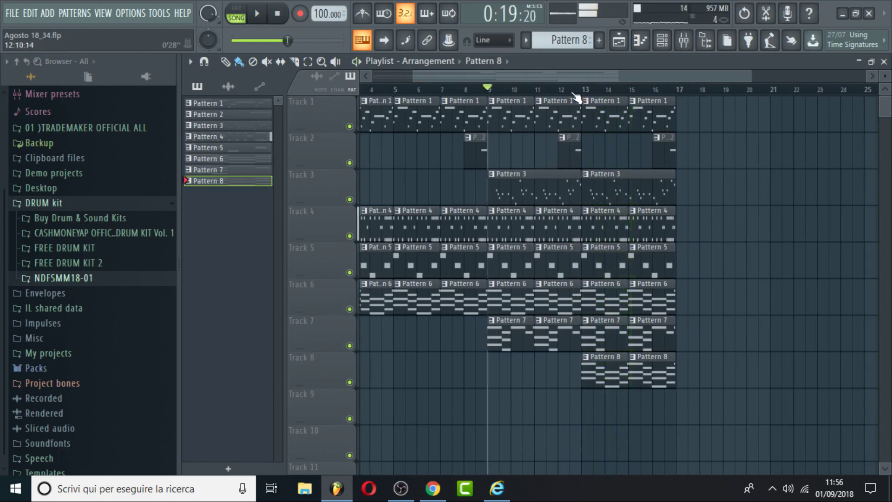
double_click(596, 190)
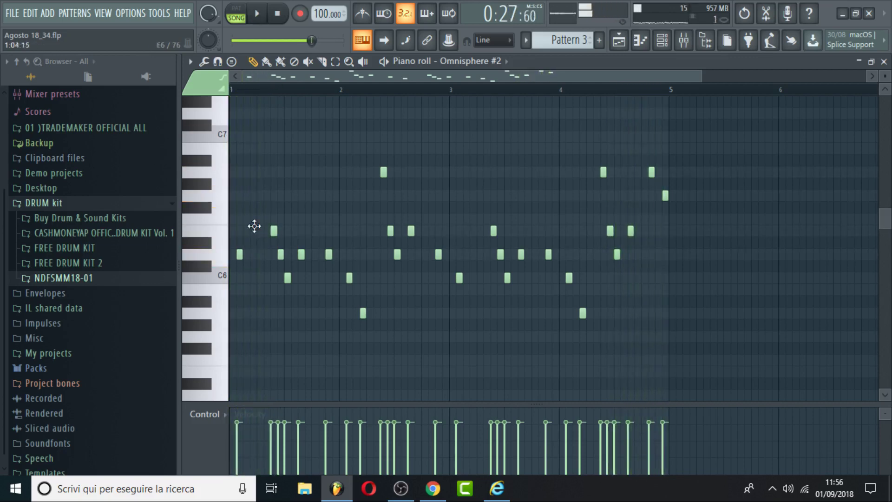
key("space")
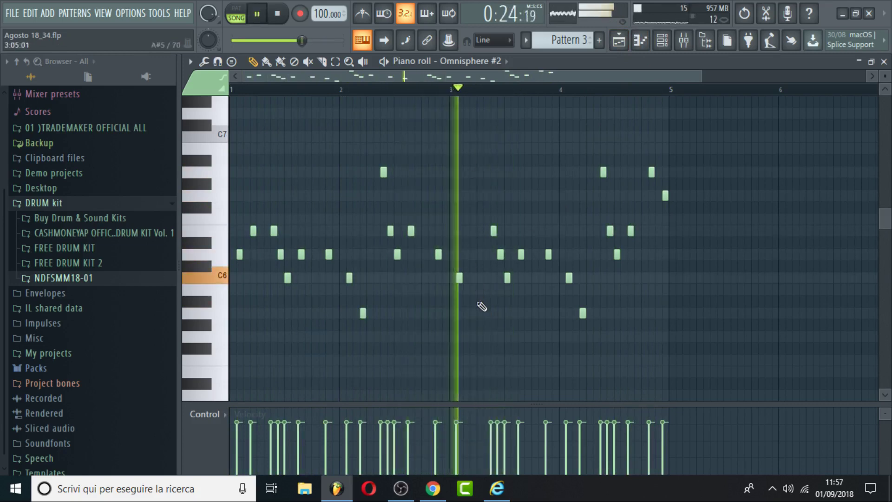
Try A5, A#5 and B5 for the note at step 2 of bar 3, and return it to C6
left_click(471, 254)
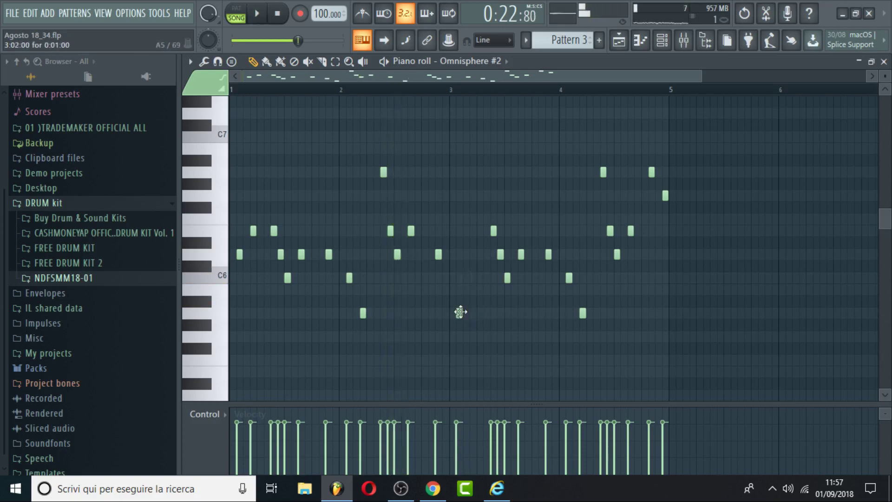
right_click(472, 290)
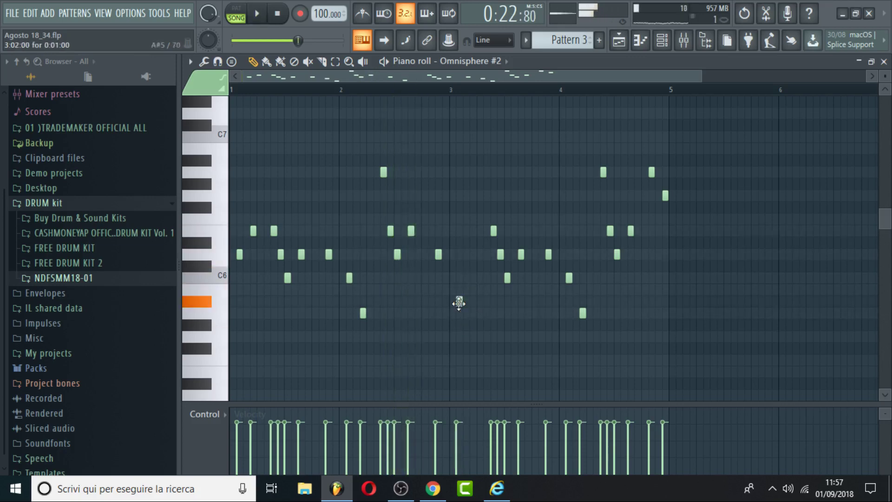
key("space")
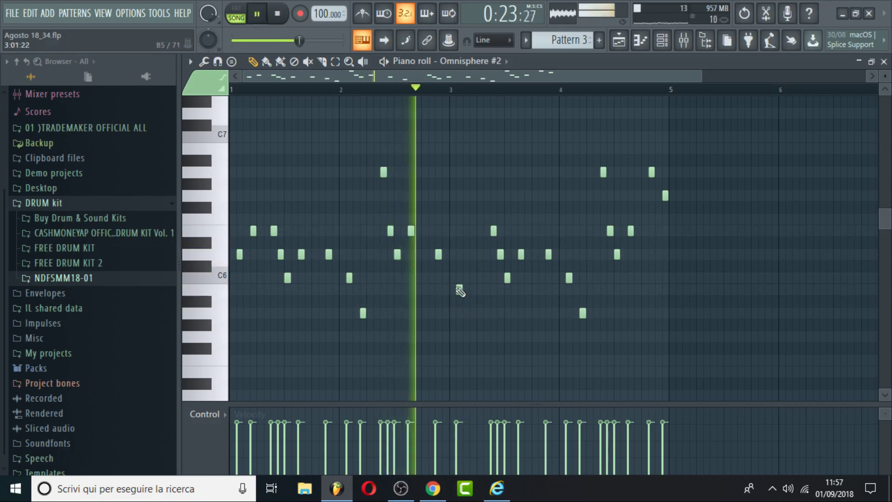
key("space")
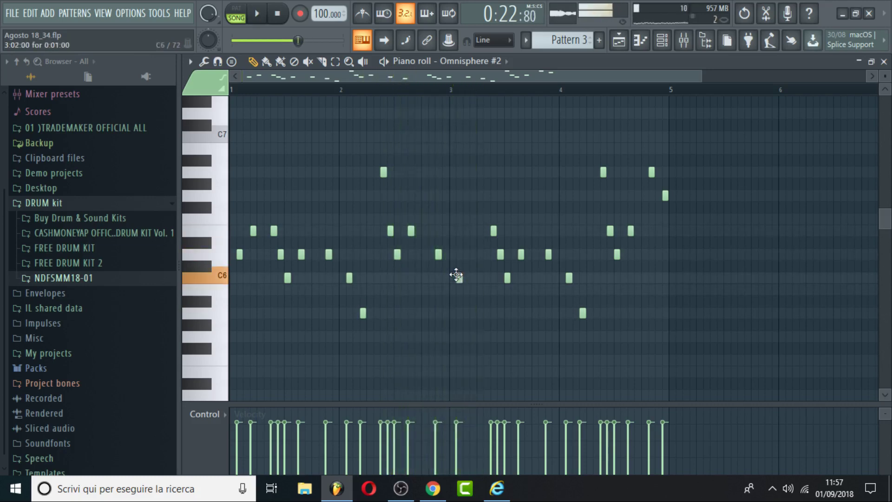
Try a D6 note at step 4 of bar 3 during playback, and replace it with E6
key("space")
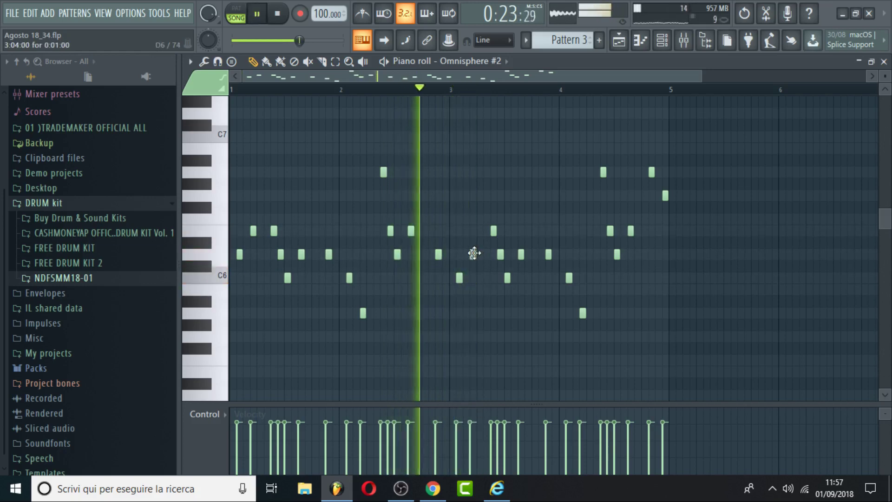
left_click(473, 254)
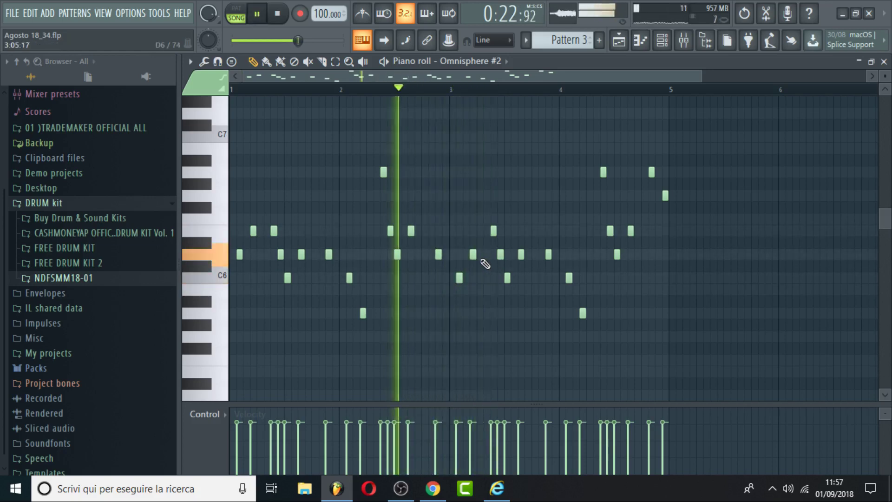
right_click(473, 255)
left_click(473, 231)
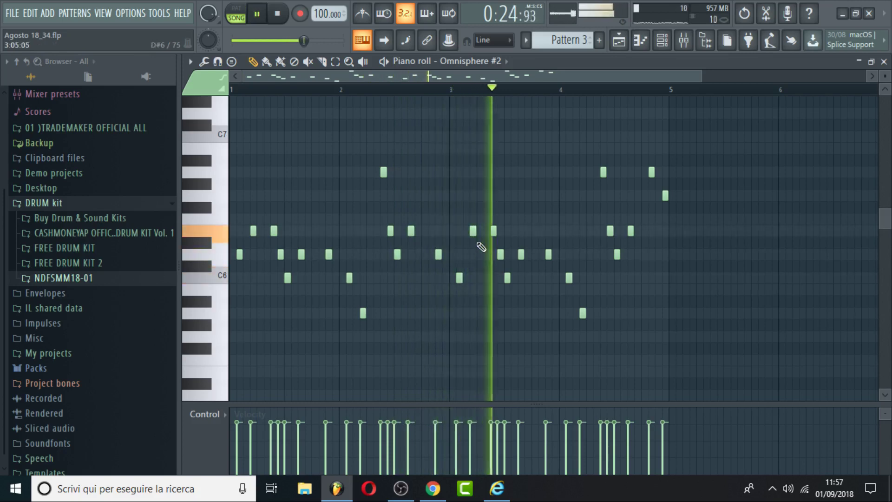
Raise the note at step 4 of bar 3 to A6, trying F#6 and G6 on the way
left_click_drag(478, 235, 473, 222)
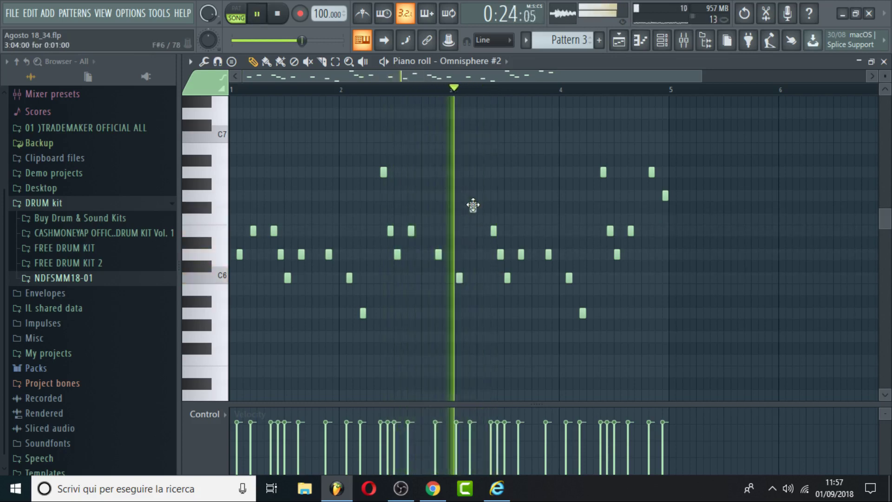
left_click_drag(473, 197, 473, 194)
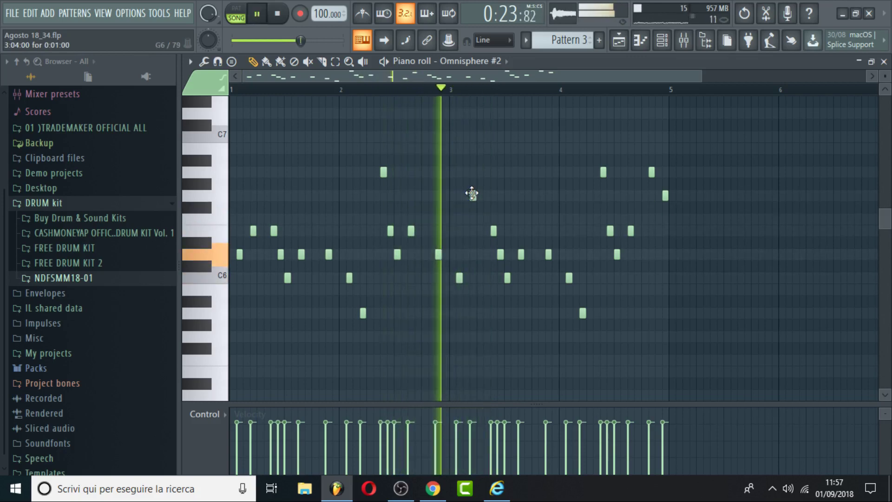
key("space")
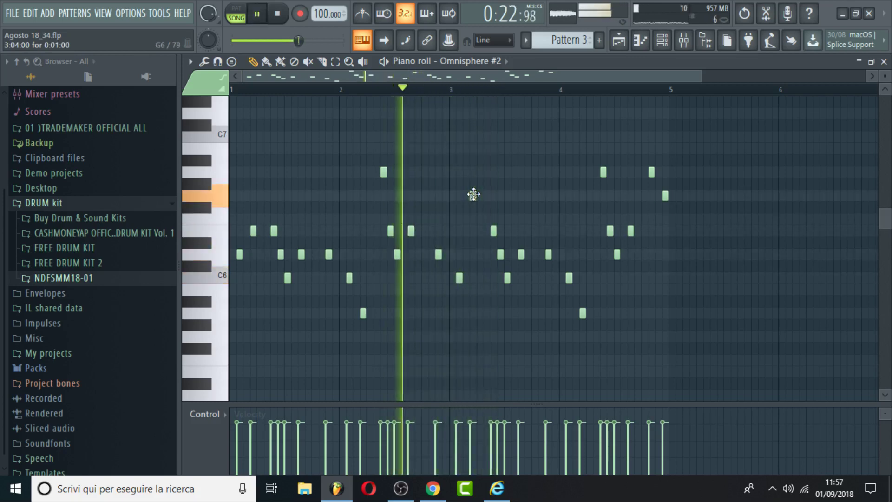
left_click_drag(473, 195, 473, 171)
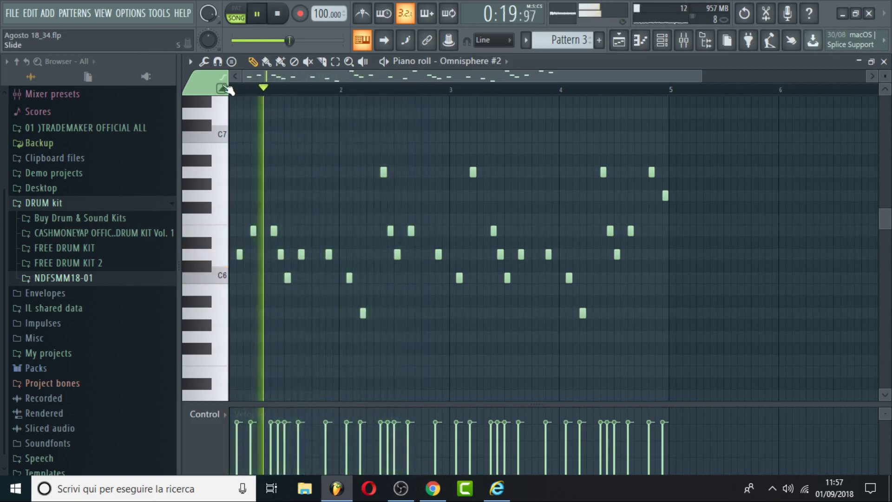
Lower the note at step 2 of bar 1 to A5 and the one at step 4 of bar 3 to E6, replaying the pattern
key("space")
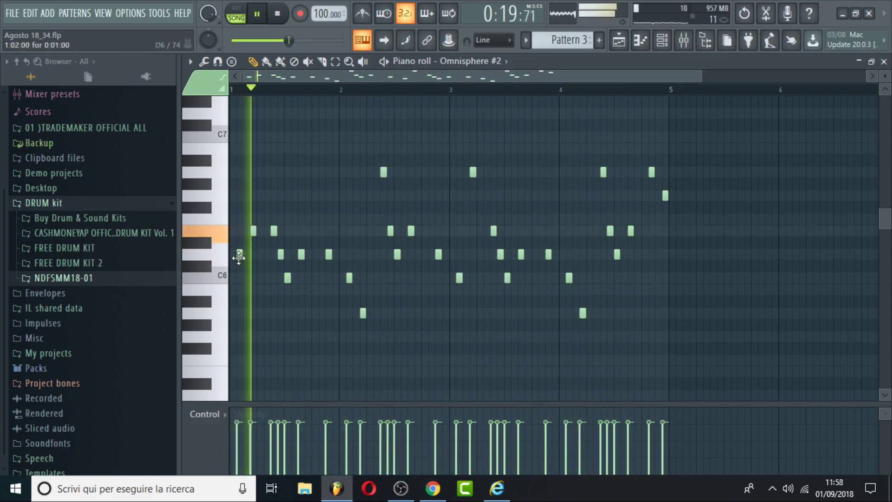
key("space")
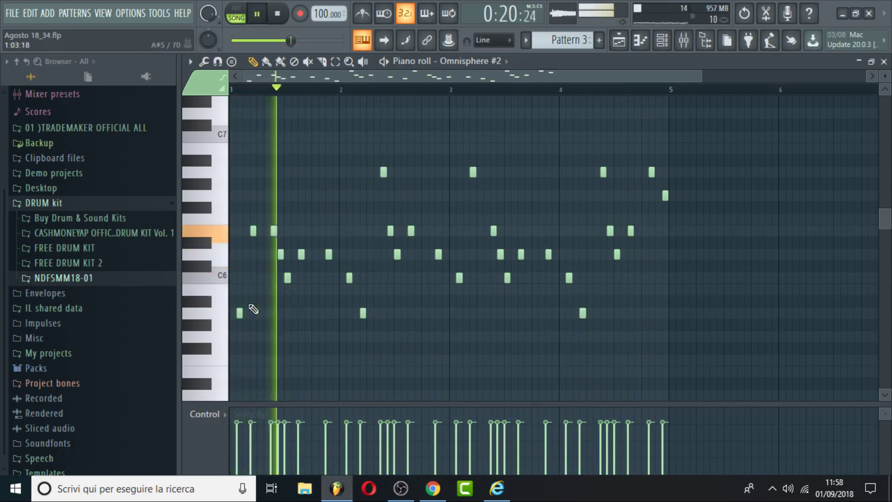
key("space")
key("space")
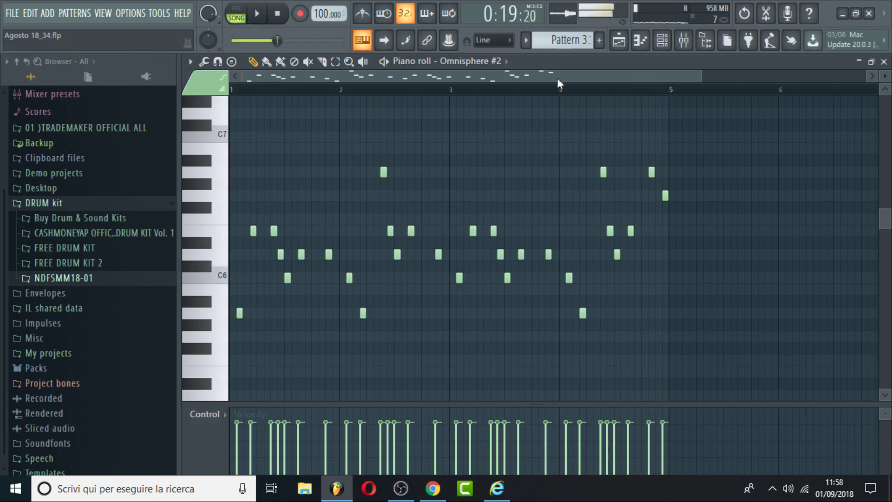
Lower the last two notes of bar 4 to E6 at step 14 and D6 at step 16 during playback
left_click(562, 91)
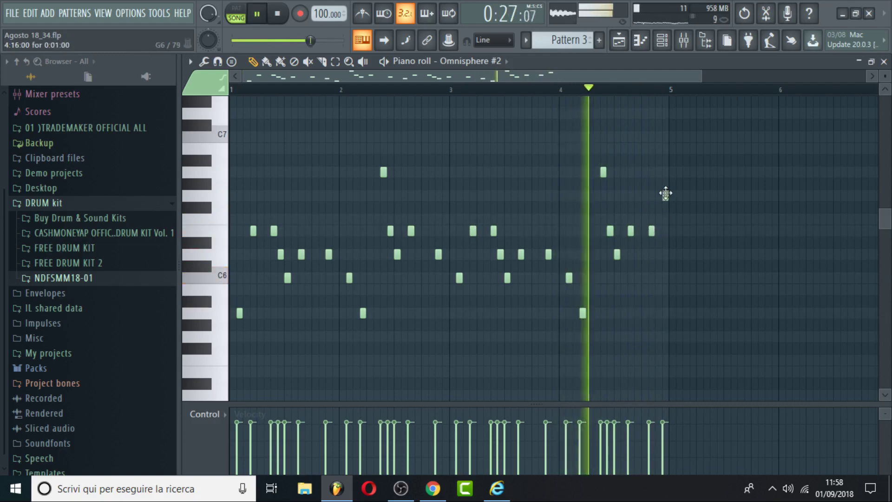
left_click_drag(665, 194, 659, 256)
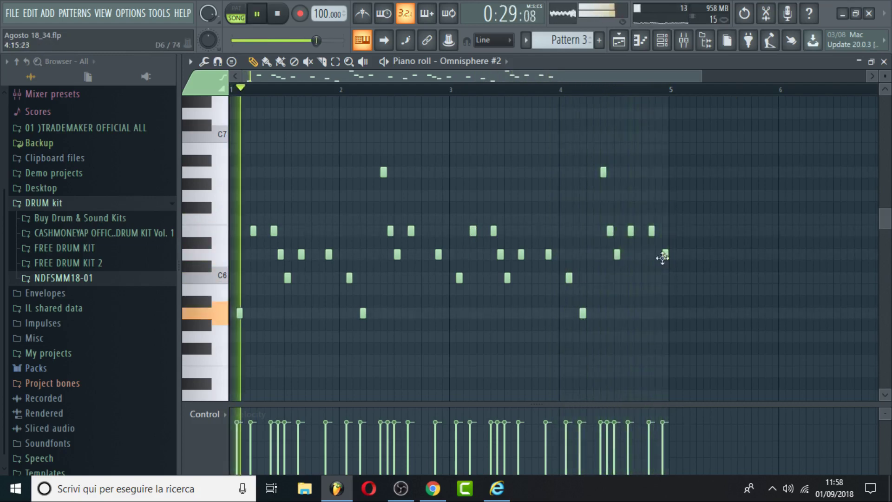
Return to the playlist, play the arrangement and save the project
left_click(623, 45)
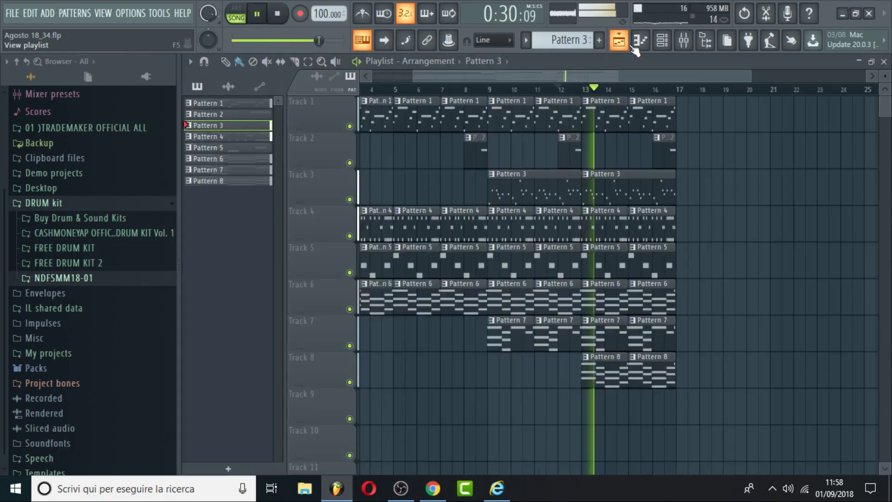
left_click(12, 13)
left_click_drag(411, 76, 370, 77)
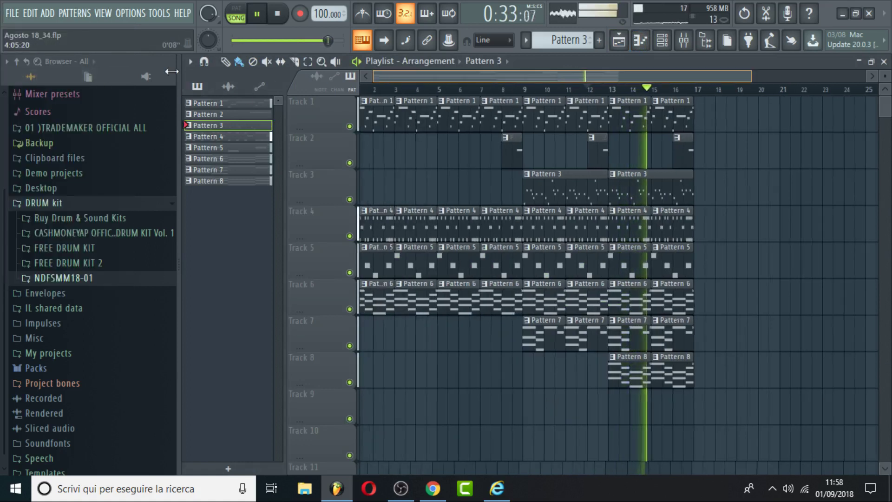
left_click(12, 14)
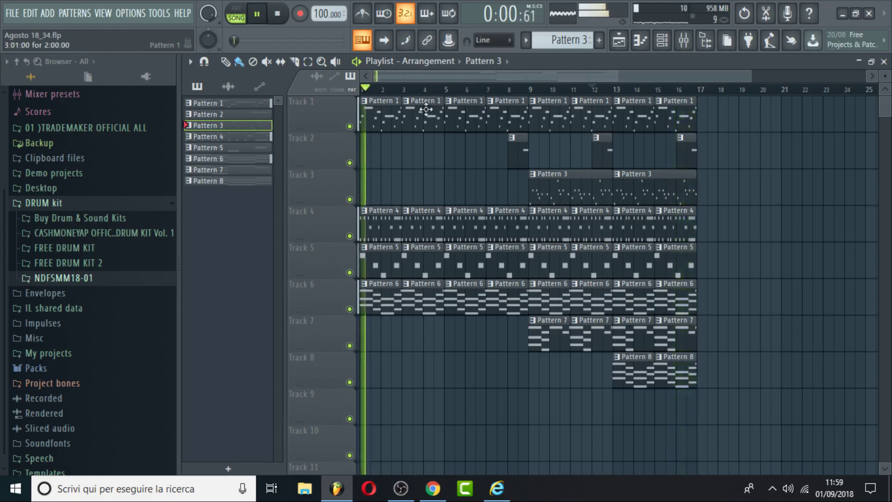
left_click(12, 13)
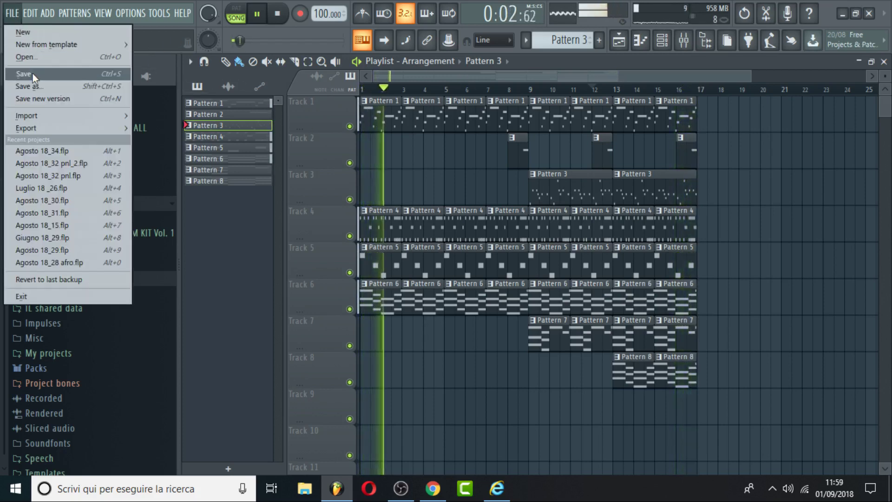
left_click(32, 73)
left_click(12, 14)
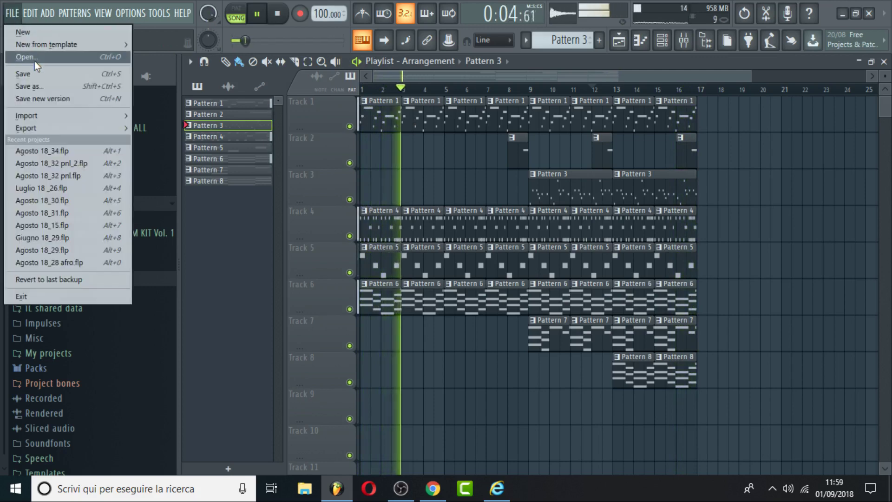
left_click(46, 73)
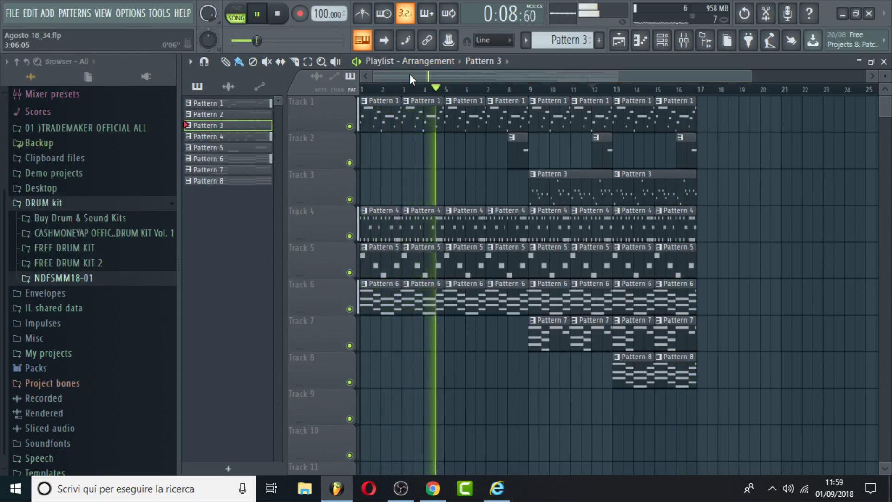
Check Pattern 4's notes and apply an Out fade of about 27% to the gin$eng clap 2 sample, auditioning it in the song
left_click(663, 41)
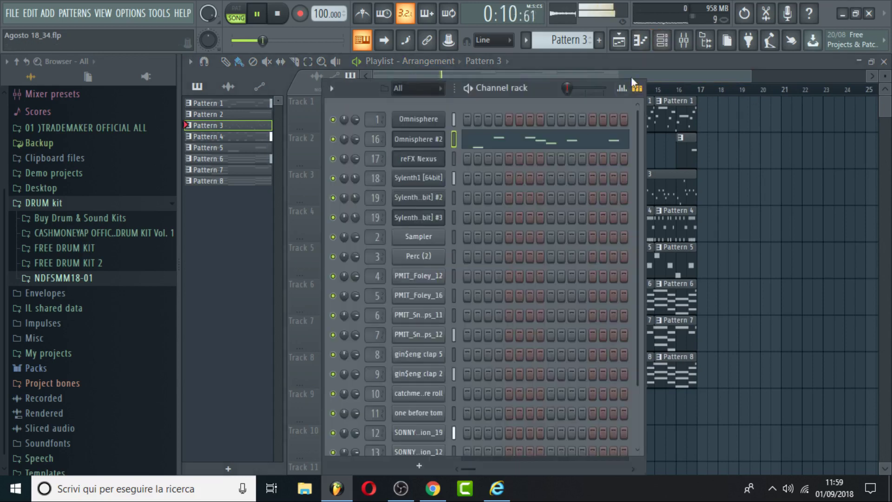
left_click(654, 74)
double_click(393, 230)
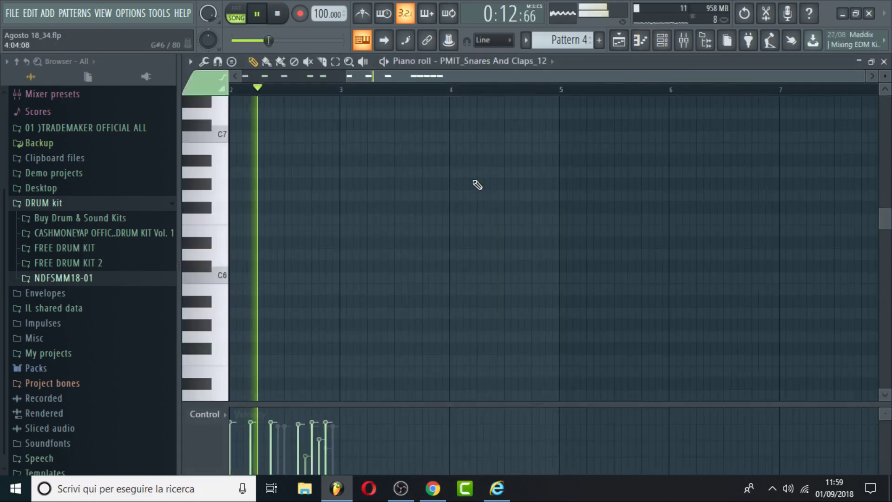
left_click_drag(390, 74, 93, 70)
scroll(492, 163, "down", 4)
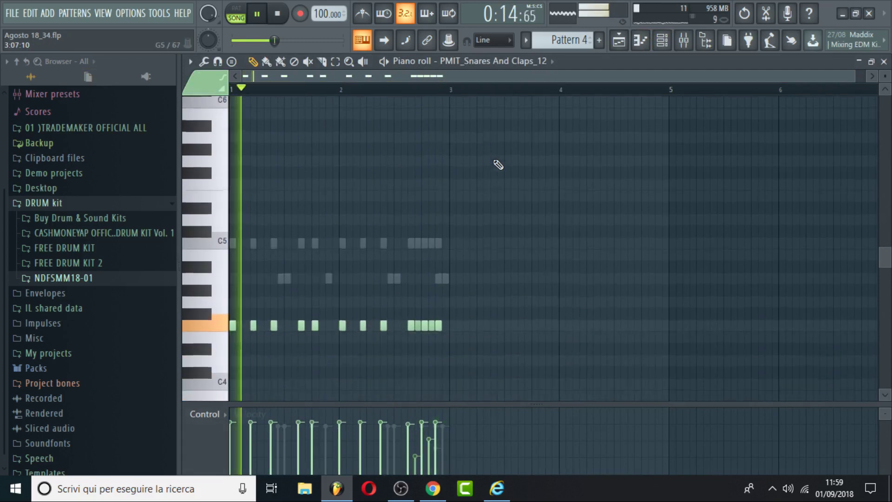
left_click(662, 41)
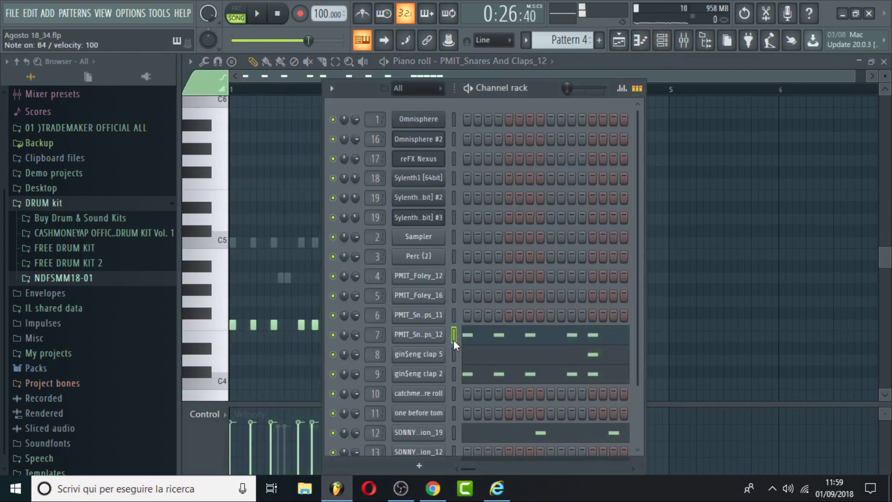
left_click(452, 373)
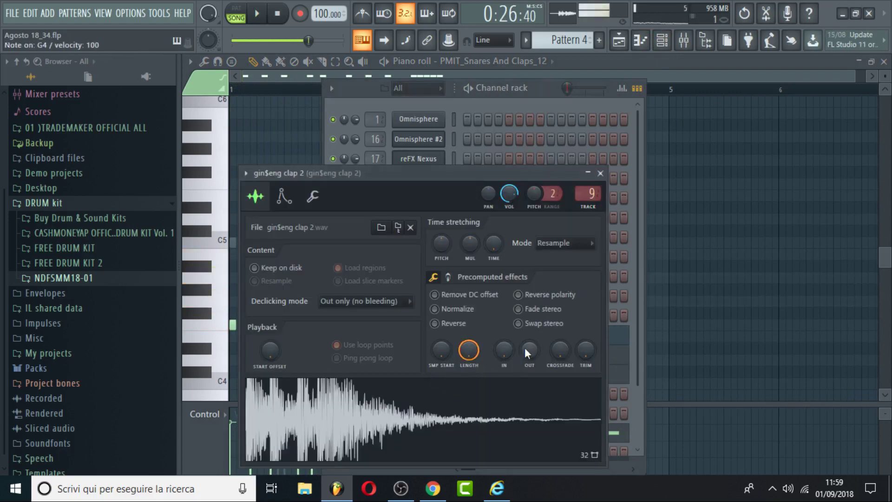
left_click_drag(526, 354, 536, 374)
key("space")
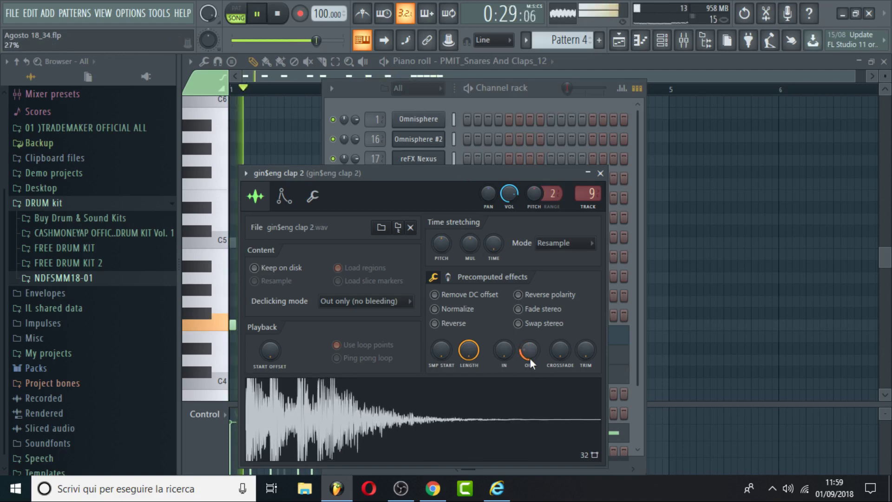
left_click(540, 90)
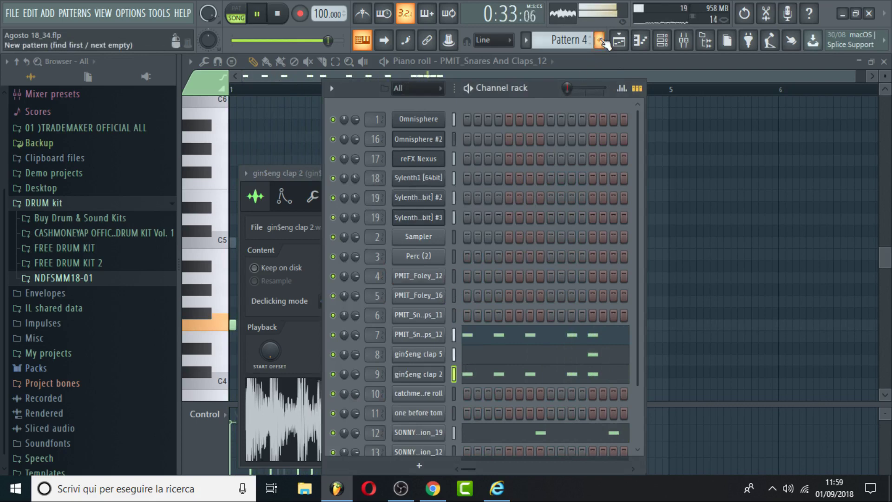
Cut the highs on the Sylenth1 #2 mixer track by moving EQ 2's band 7 high shelf to about -9.9 dB at 3579 Hz
left_click(683, 40)
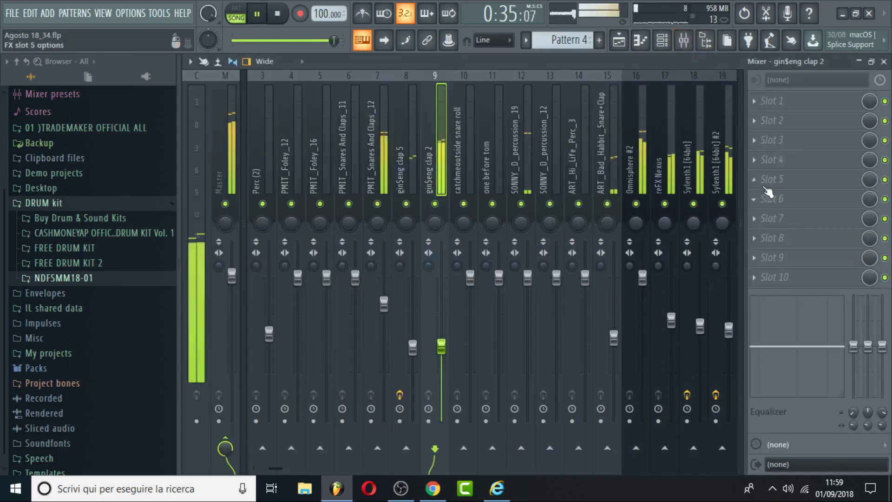
left_click(728, 174)
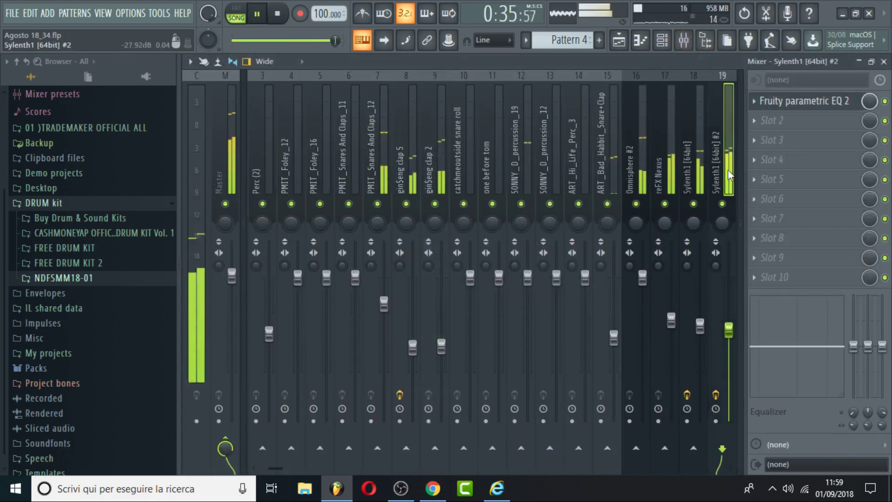
right_click(722, 204)
right_click(722, 204)
key("space")
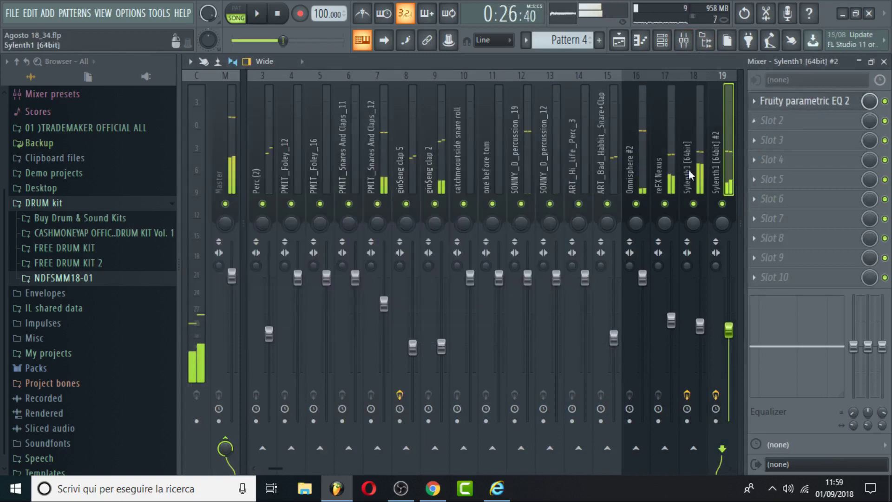
key("space")
left_click(782, 103)
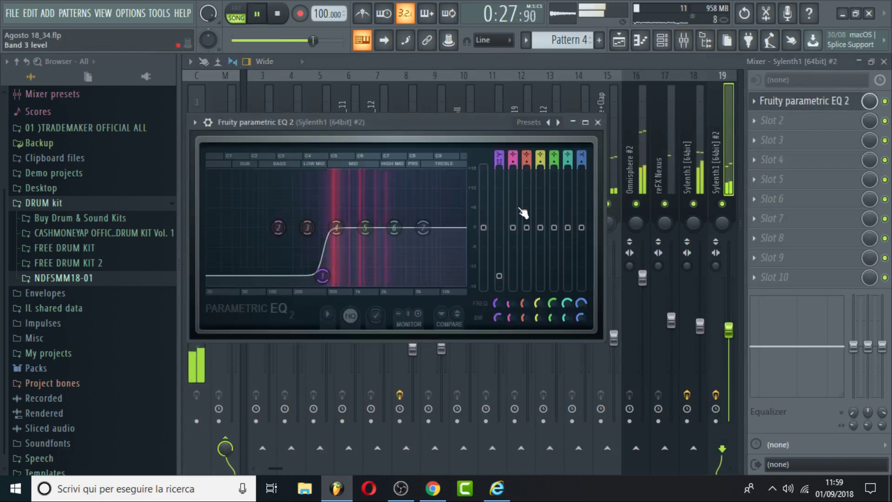
left_click_drag(417, 239, 401, 260)
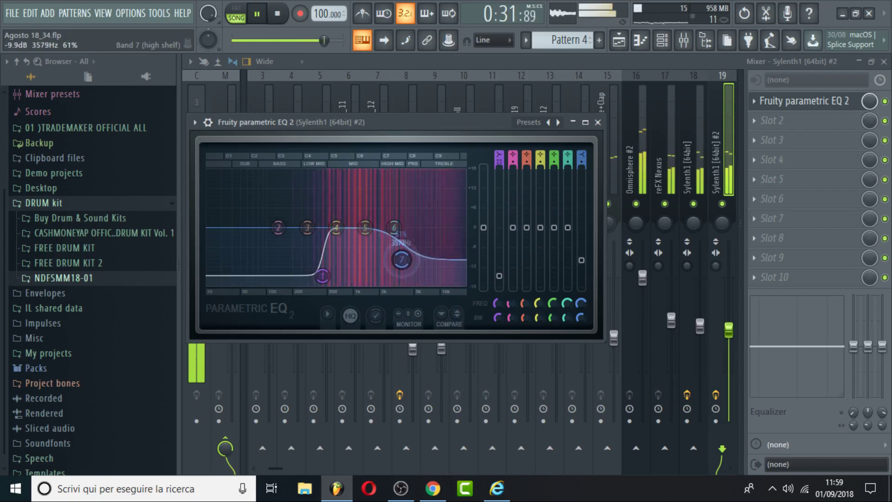
Add Gross Beat to effect slot 2 of the Sylenth1 #2 mixer track
left_click(619, 41)
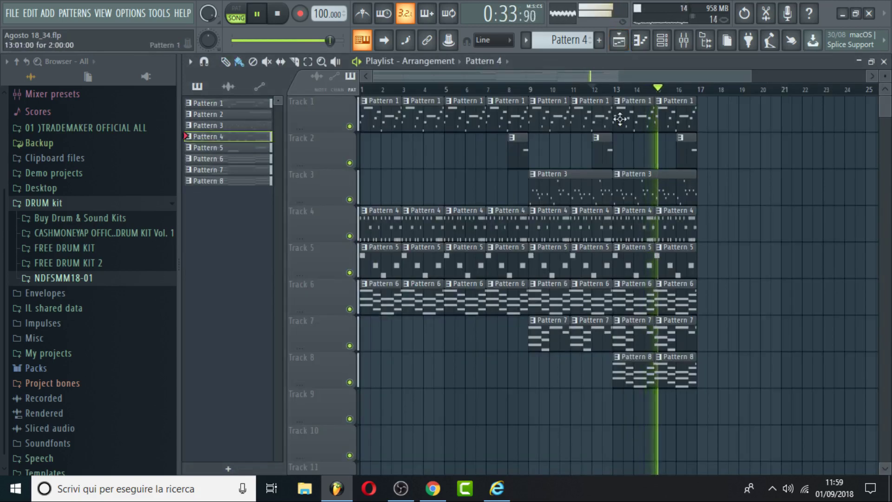
left_click(694, 46)
left_click(771, 122)
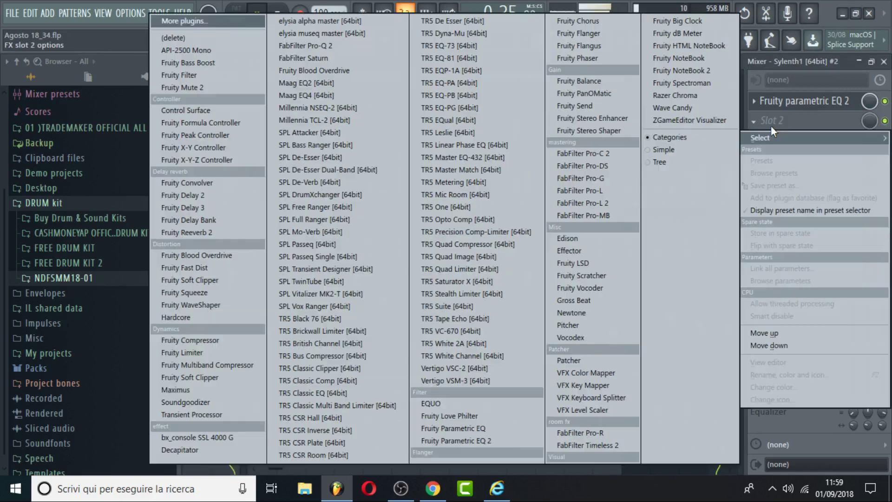
left_click(579, 299)
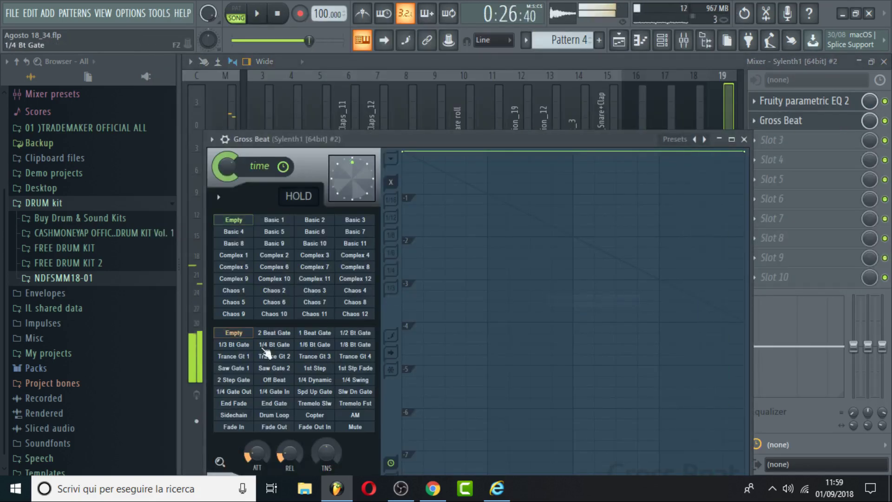
Try Gross Beat's Trance Gt 1 and 1/3 Bt Gate volume presets during playback, and settle on Saw Gate 1
left_click(237, 356)
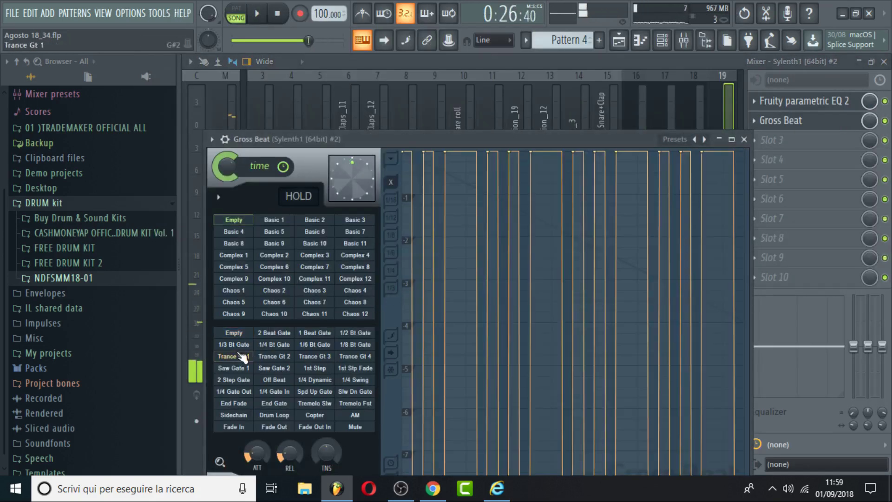
left_click(242, 348)
key("space")
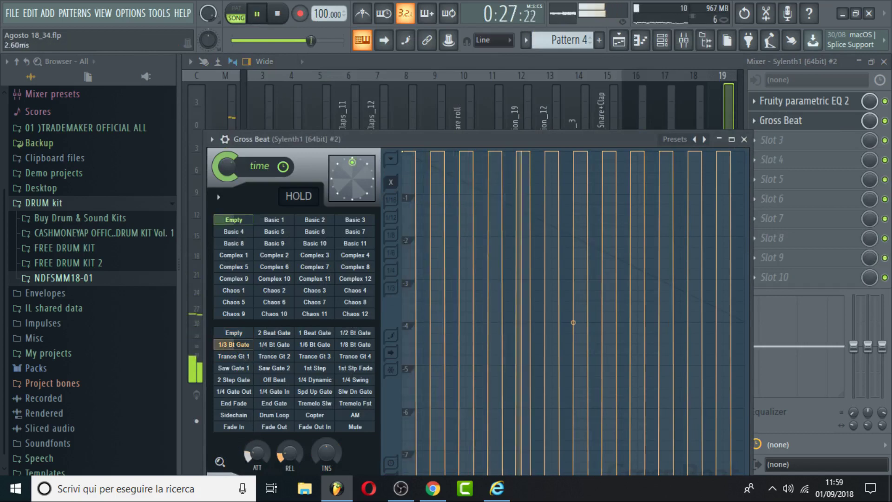
left_click_drag(389, 138, 400, 89)
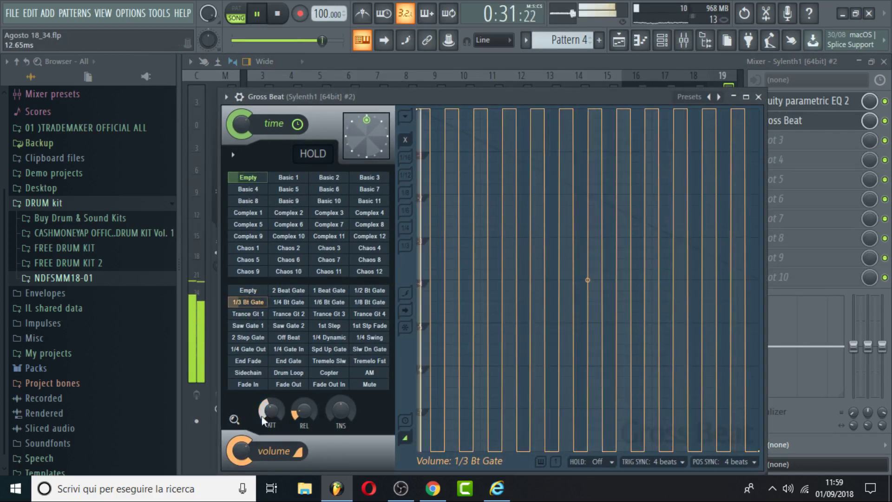
left_click(249, 313)
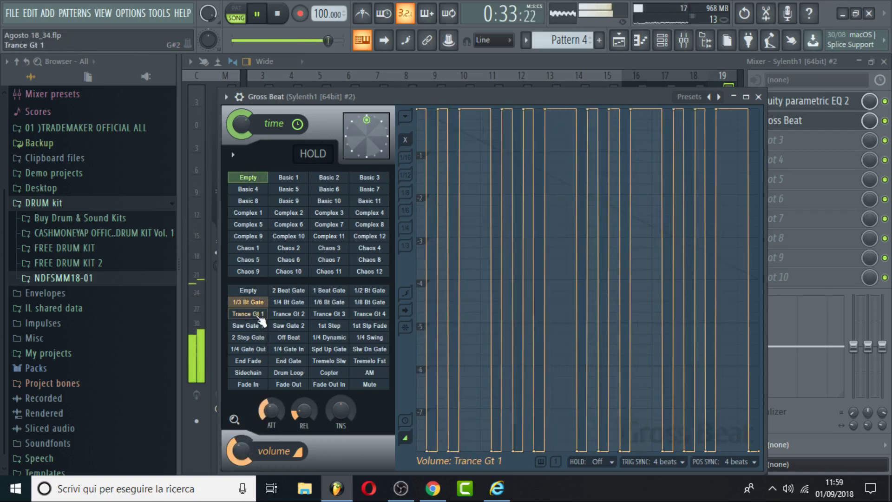
left_click(257, 327)
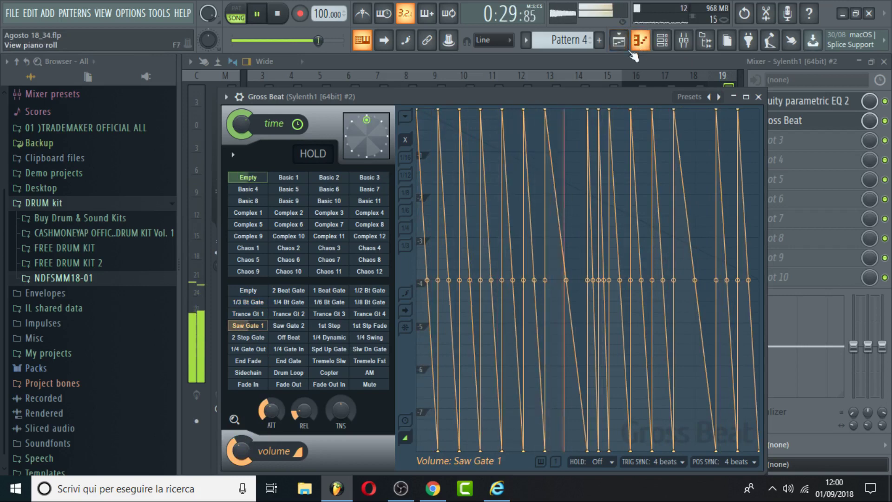
left_click(759, 98)
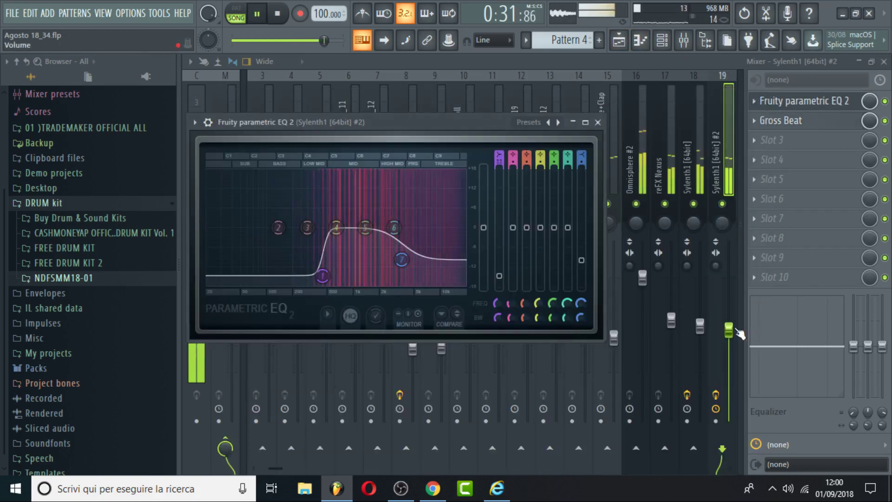
Raise the volume of the Sylenth1 #2 mixer track slightly while the arrangement plays
left_click_drag(733, 330, 733, 320)
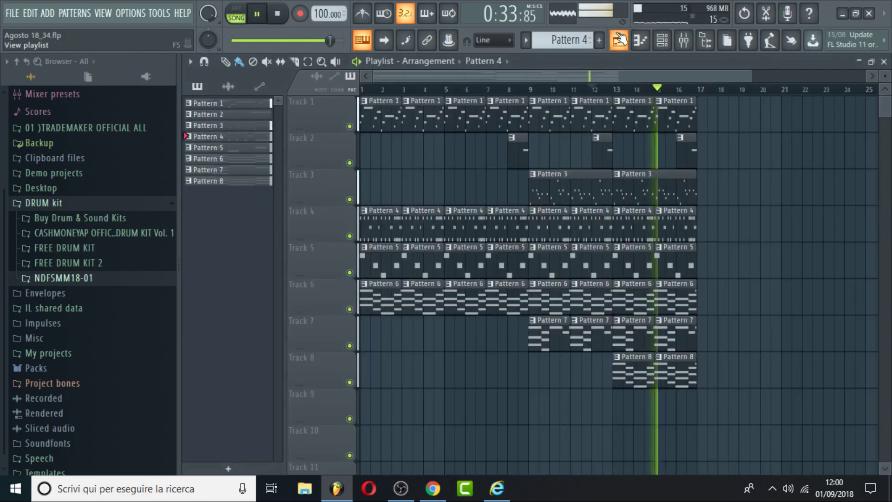
left_click(619, 40)
left_click(692, 40)
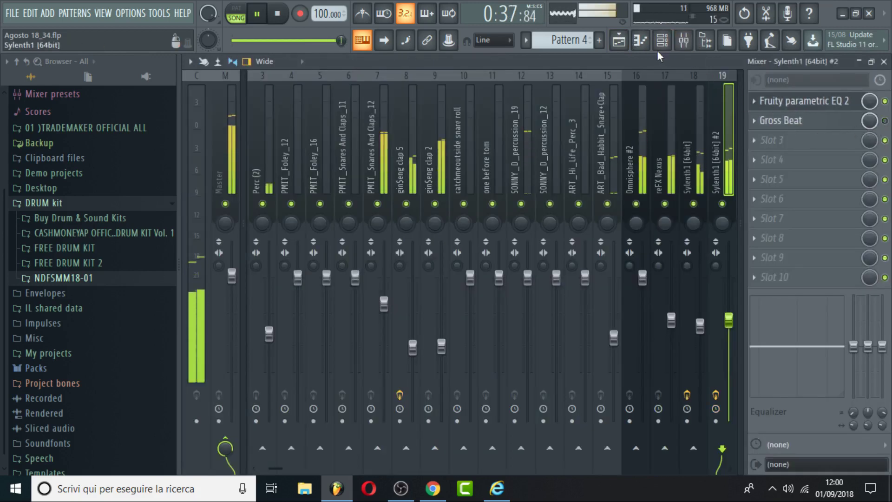
Set Gross Beat's attack to about 73.3 ms and reduce its volume effect mix, listening to the arrangement
left_click(803, 100)
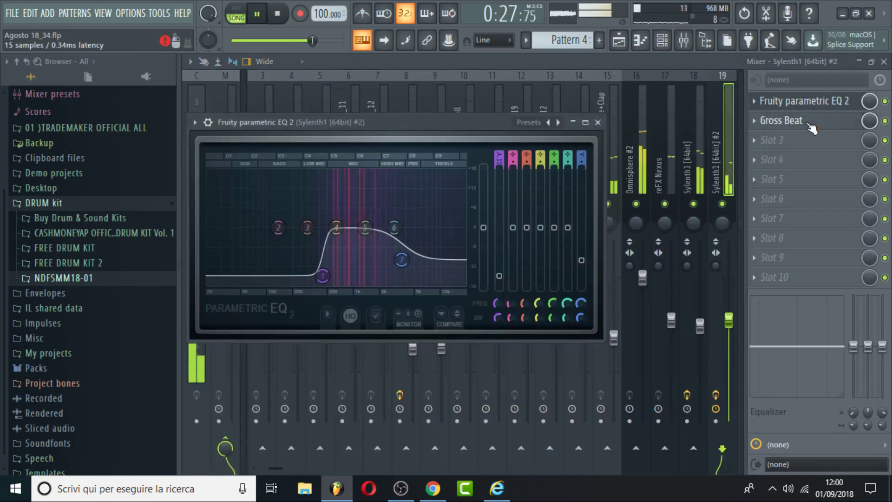
left_click(781, 120)
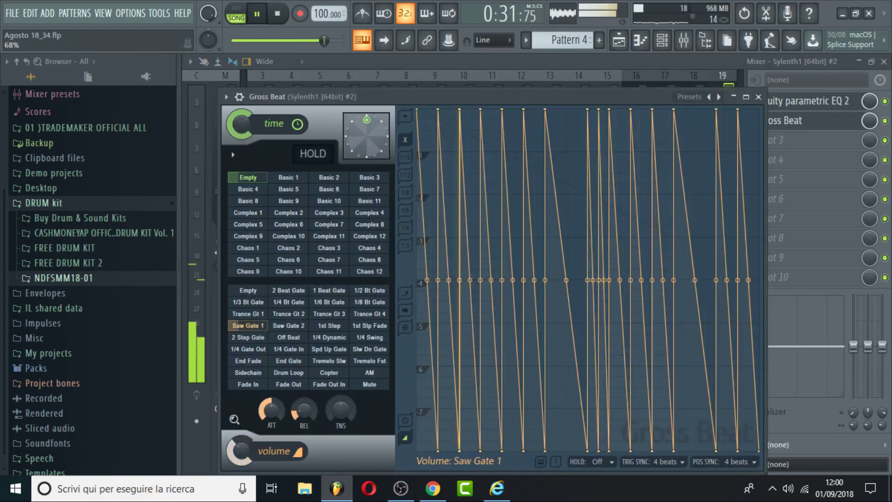
left_click_drag(266, 410, 267, 385)
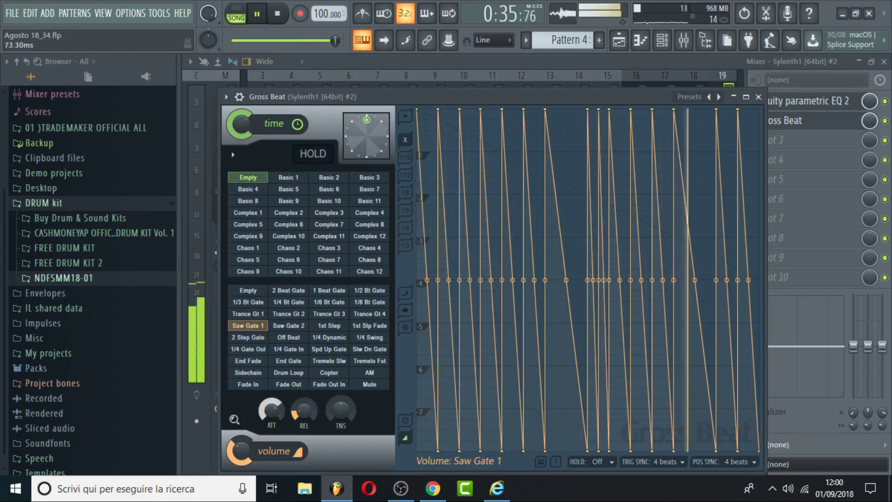
left_click_drag(241, 451, 241, 470)
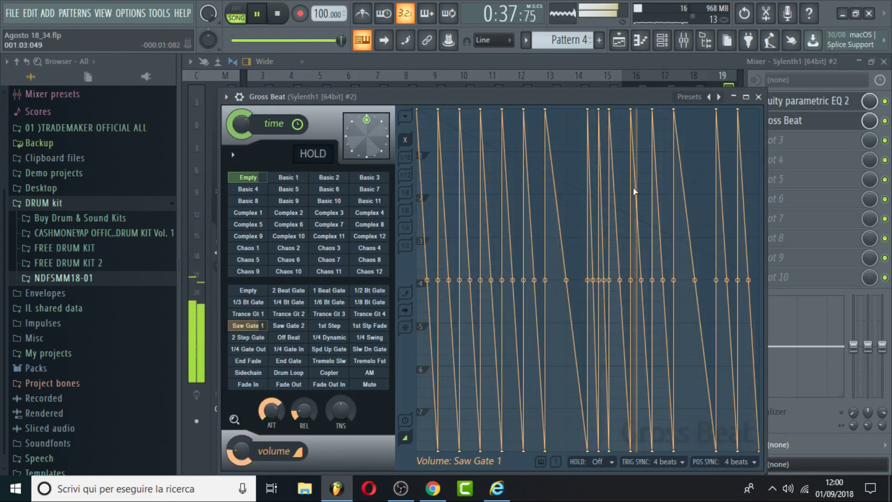
left_click(626, 47)
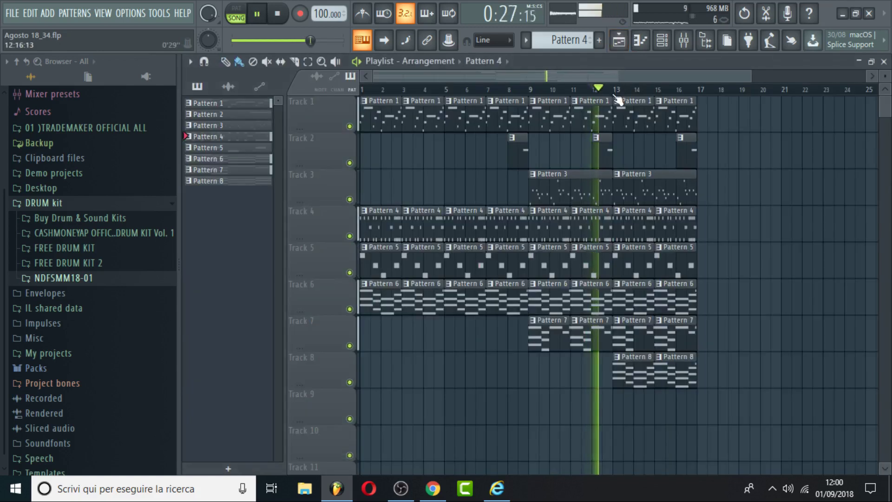
left_click(684, 41)
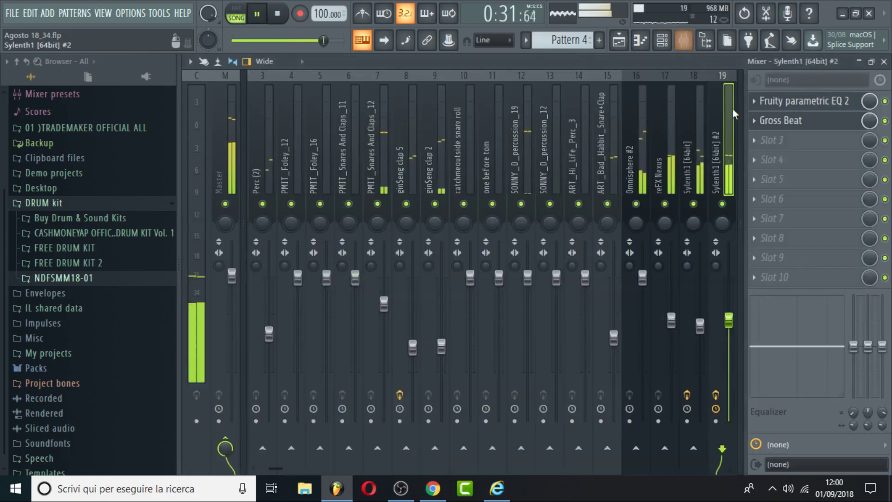
Lower the volume of the Sylenth1 #2 mixer track slightly and bypass its Gross Beat effect
left_click_drag(729, 319, 729, 331)
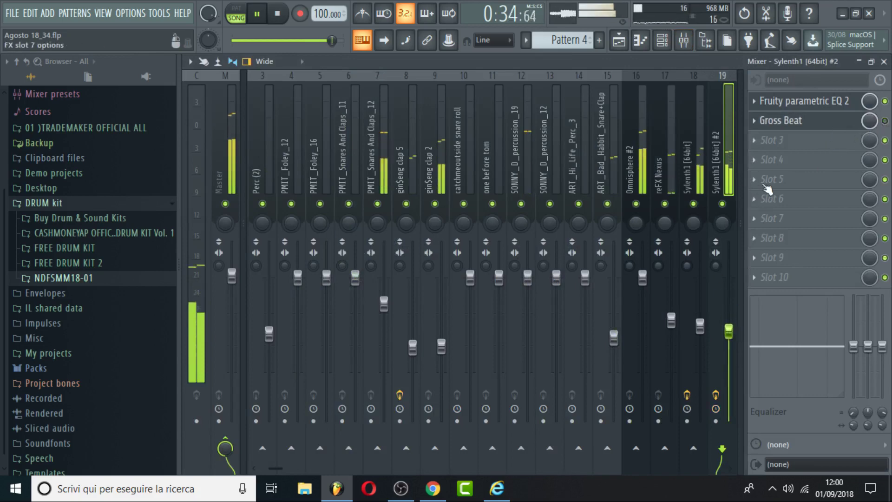
Open Pattern 8 from the arrangement and copy the notes of the Sylenth1 #3 channel
left_click(662, 40)
left_click(619, 41)
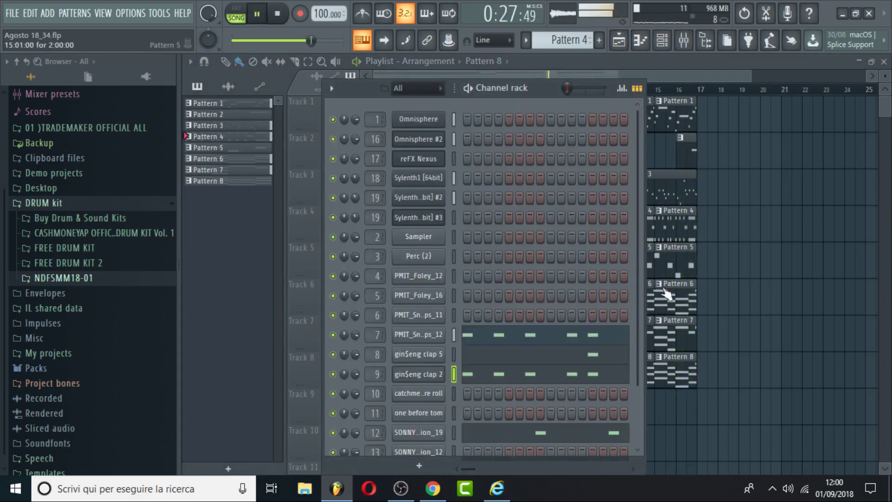
double_click(665, 362)
left_click(662, 41)
left_click(662, 41)
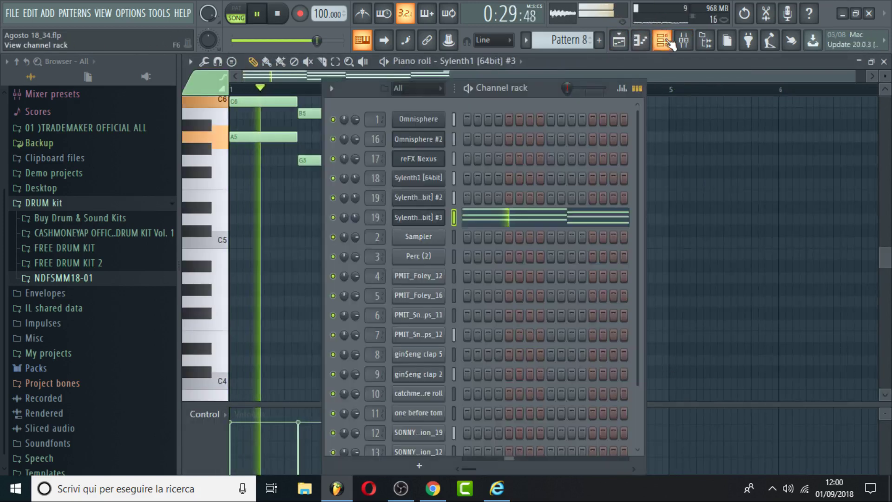
right_click(444, 217)
left_click(598, 234)
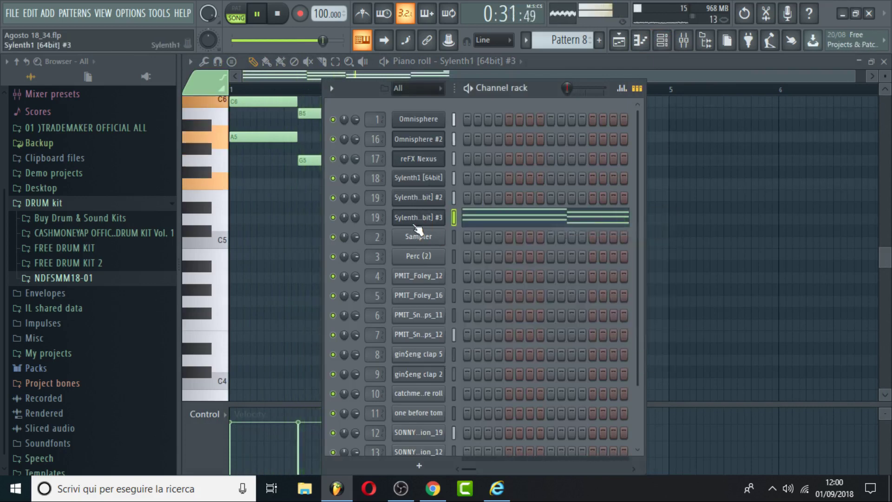
Clone the Sylenth1 #3 channel and route the clone to a free mixer track
right_click(443, 215)
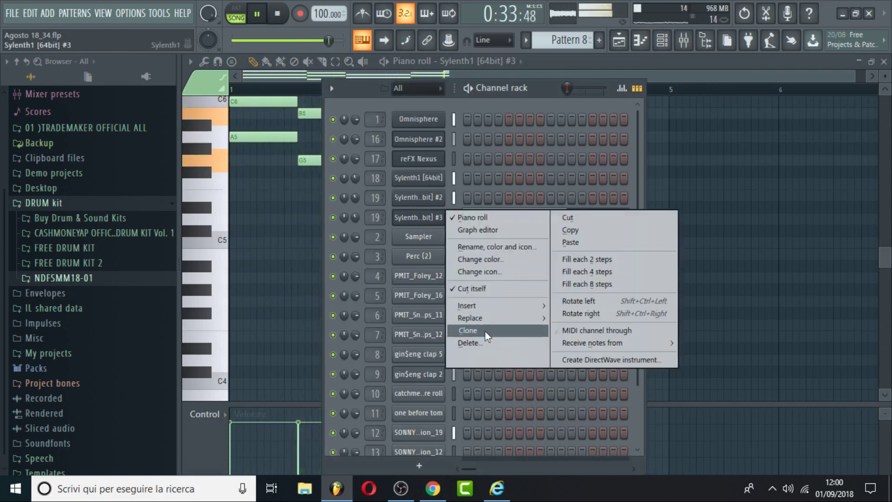
left_click(485, 382)
left_click(288, 154)
mouse_move(339, 175)
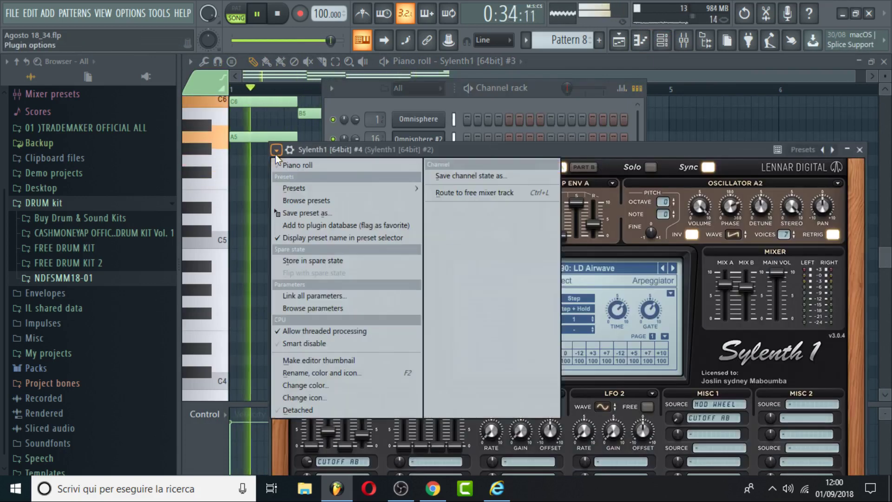
left_click(463, 187)
Paste the copied notes into the Sylenth1 #4 channel
left_click(662, 40)
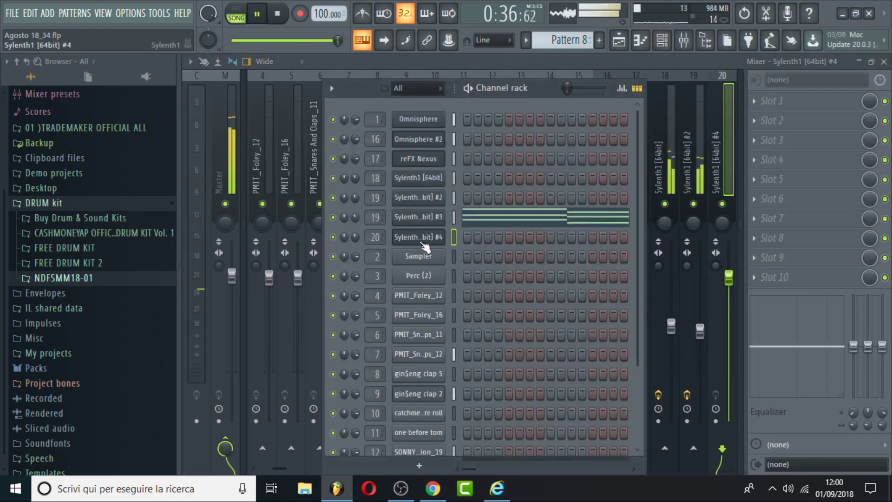
key("space")
Solo the Sylenth1 #4 channel and, while playing Pattern 8 on its own, change its preset to LD Crystal
key("space")
right_click(441, 237)
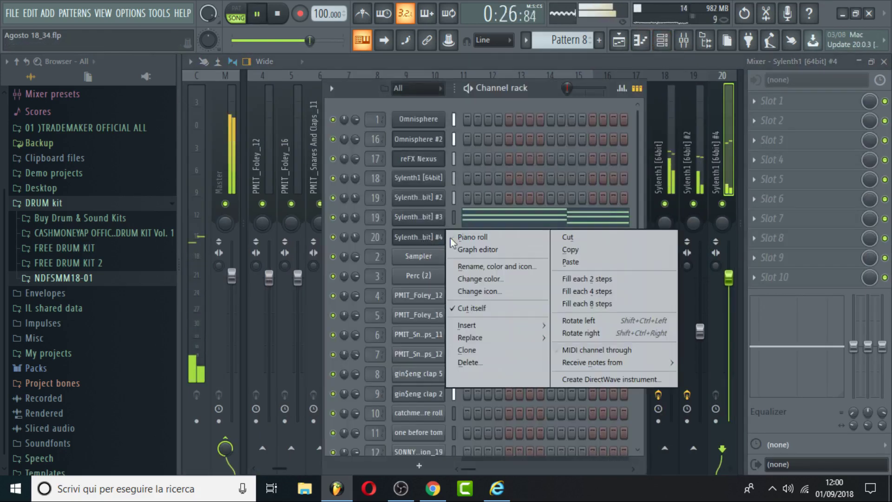
left_click(565, 264)
key("space")
right_click(355, 238)
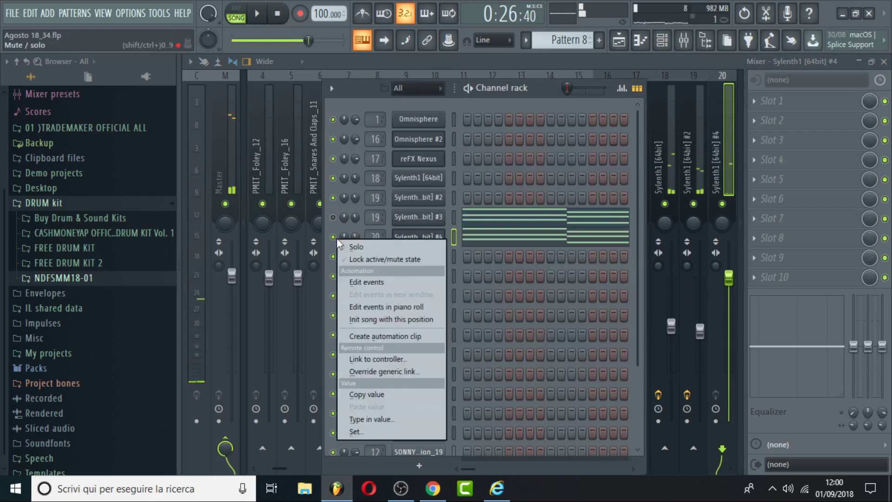
left_click(352, 246)
key("l")
left_click(432, 237)
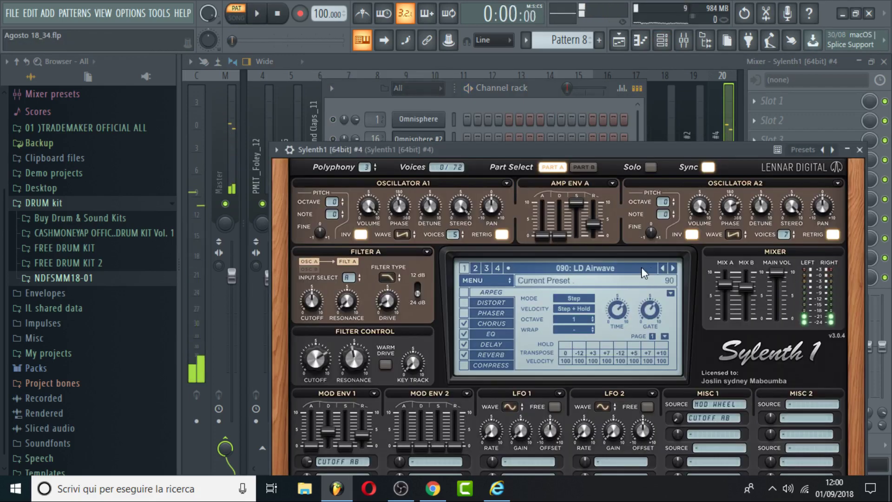
left_click(674, 268)
left_click(673, 269)
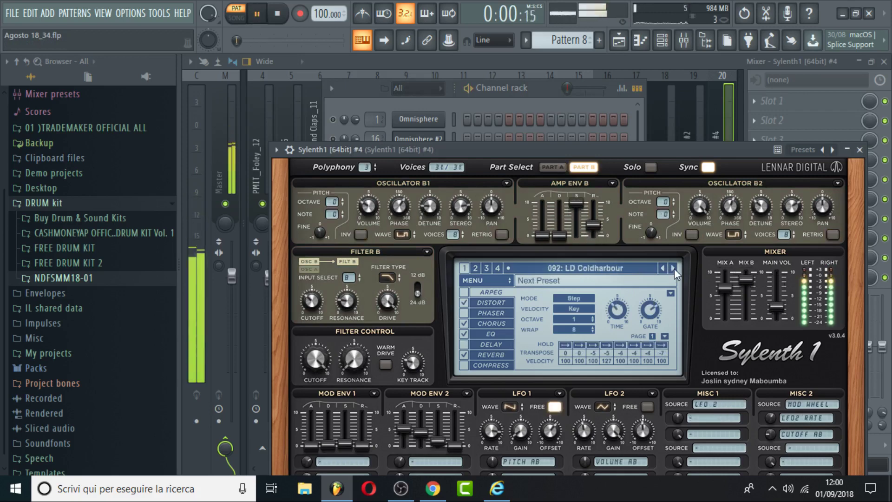
left_click(674, 268)
key("space")
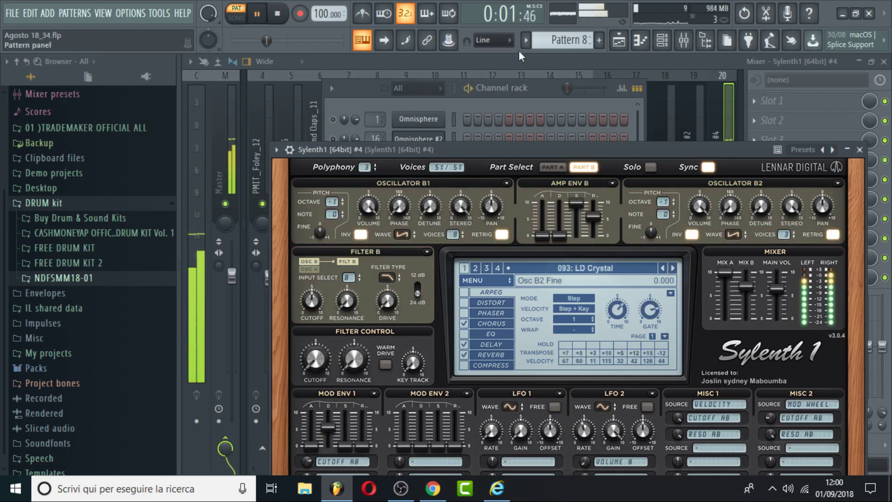
Lower the volume of the Sylenth1 #4 mixer track and play the arrangement from bar 13
left_click(502, 62)
left_click_drag(728, 290, 733, 324)
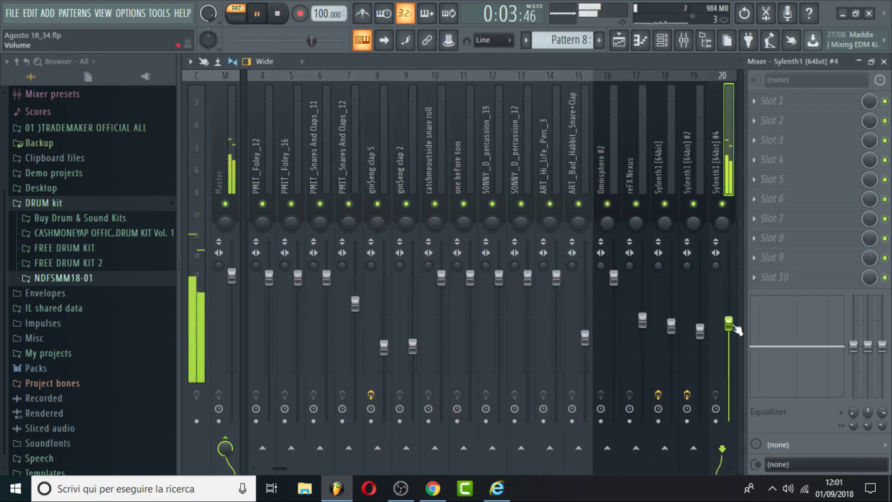
left_click(620, 41)
key("l")
left_click(615, 90)
key("space")
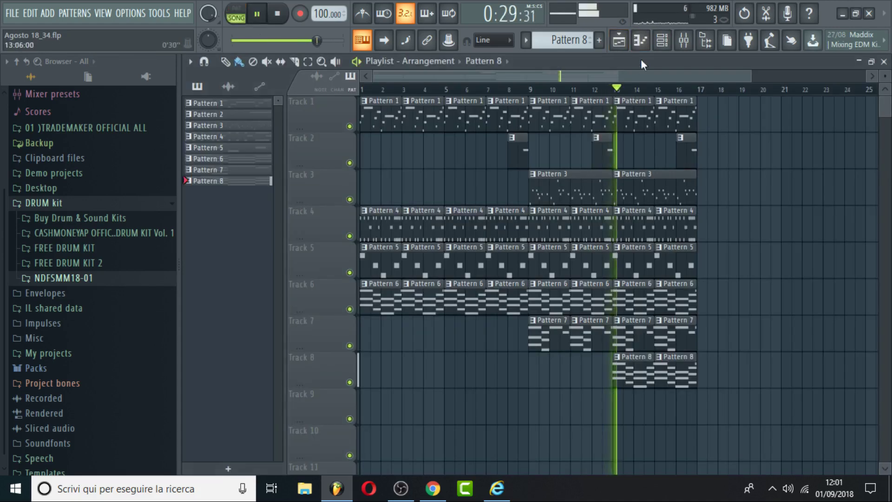
Unmute Sylenth1 #3 to hear it together with Sylenth1 #4, then release the solo so all channels play
left_click(682, 46)
left_click(671, 45)
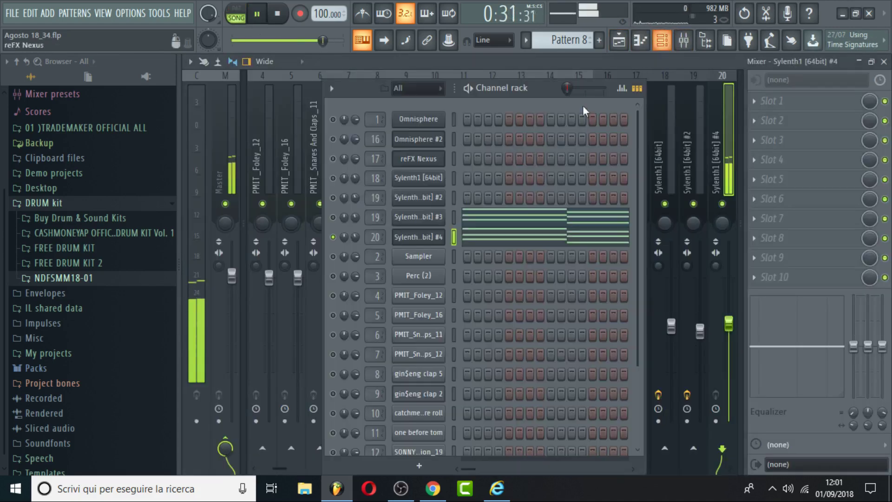
right_click(341, 222)
left_click(335, 219)
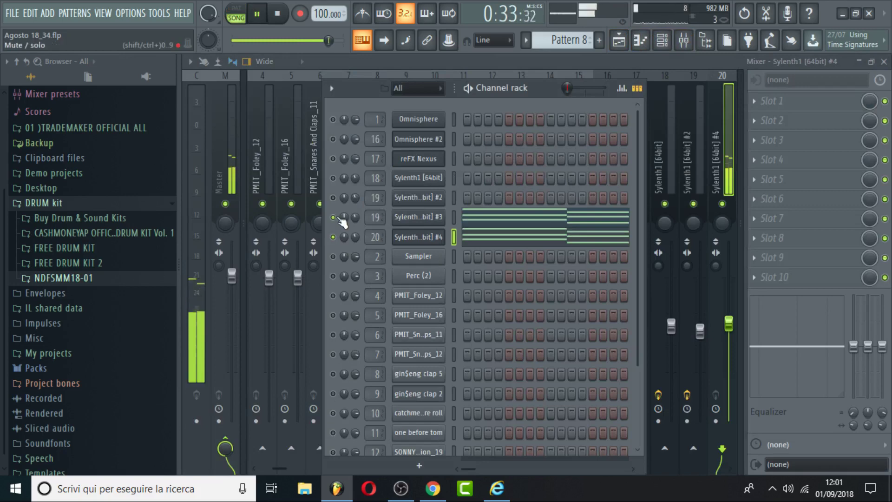
right_click(343, 222)
left_click(351, 224)
right_click(341, 223)
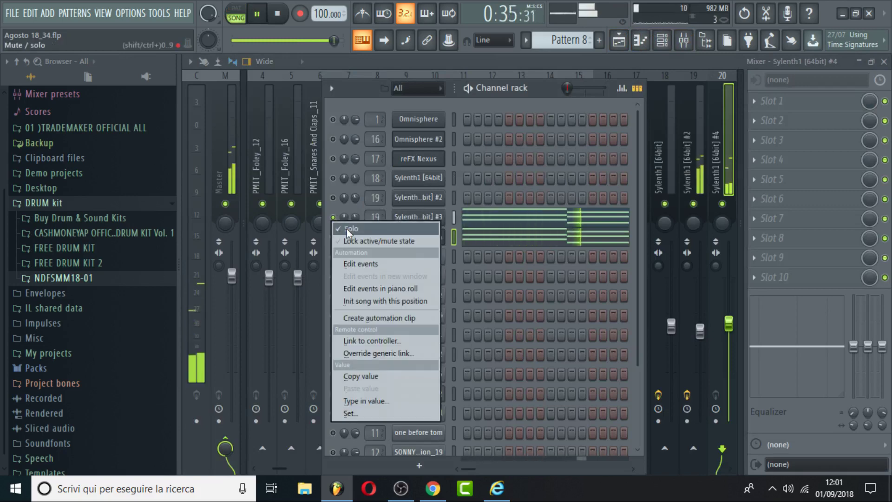
left_click(349, 229)
Lower the volume of the Sylenth1 #2 mixer track and solo the Sylenth1 #4 mixer track
left_click(717, 192)
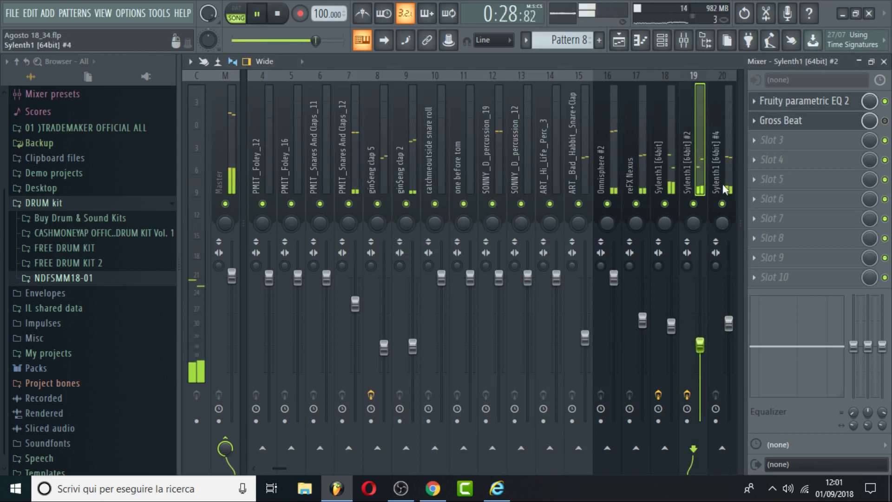
left_click(722, 204, "ctrl")
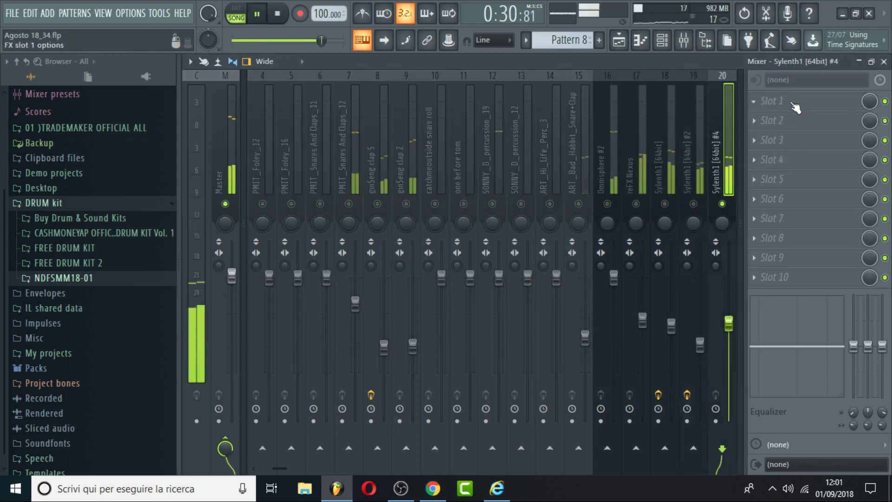
Add Fruity parametric EQ 2 to slot 1 of the Sylenth1 #4 track, cutting the lows with band 1 and the highs with band 7
left_click(796, 104)
left_click(470, 439)
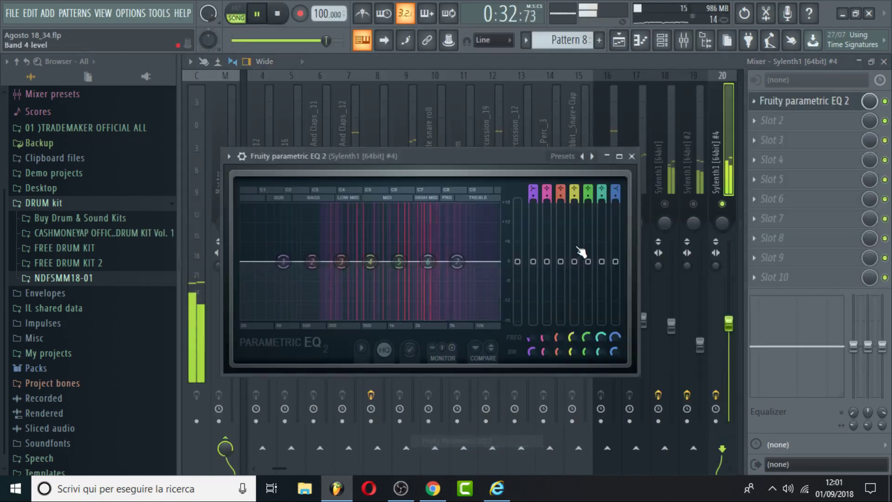
left_click_drag(457, 262, 456, 278)
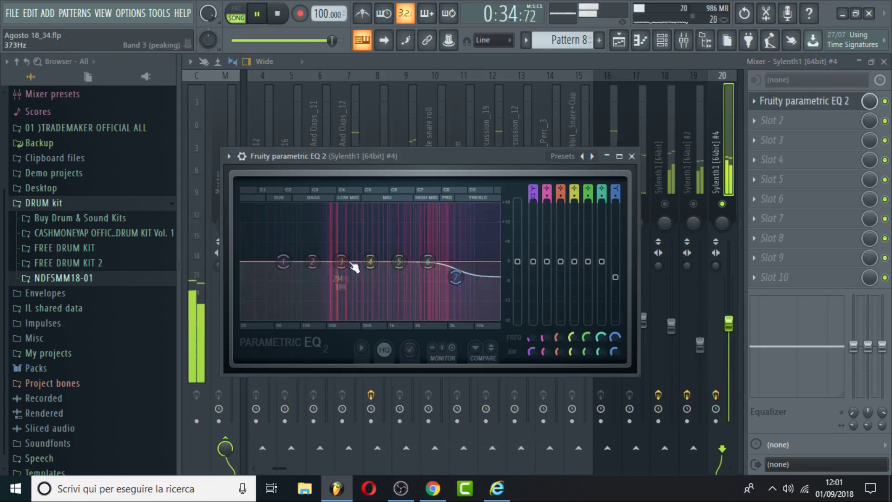
left_click_drag(283, 261, 344, 304)
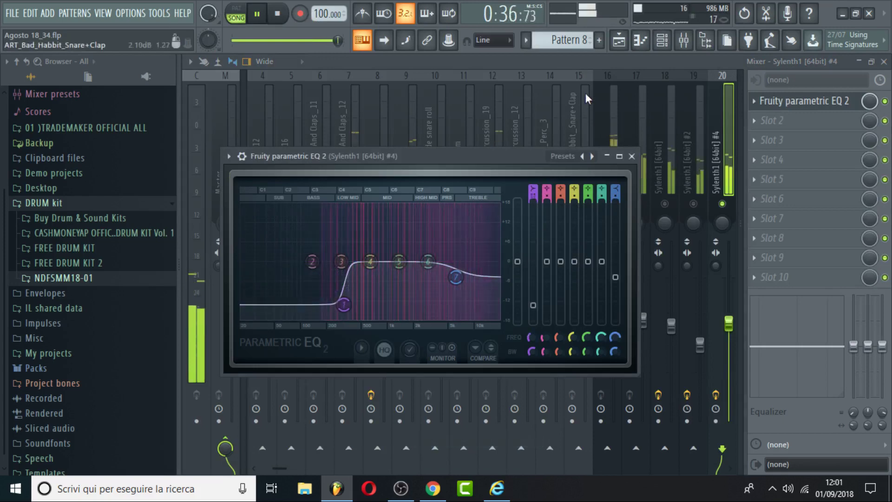
left_click_drag(455, 278, 426, 305)
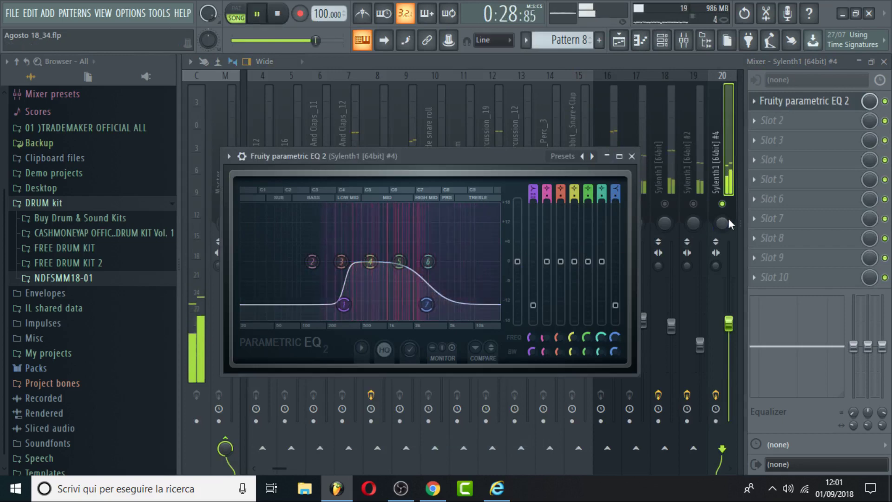
Unmute the Sylenth1 #2 mixer track alongside Sylenth1 #4 and lower its volume further
left_click(695, 203)
left_click_drag(702, 341, 700, 360)
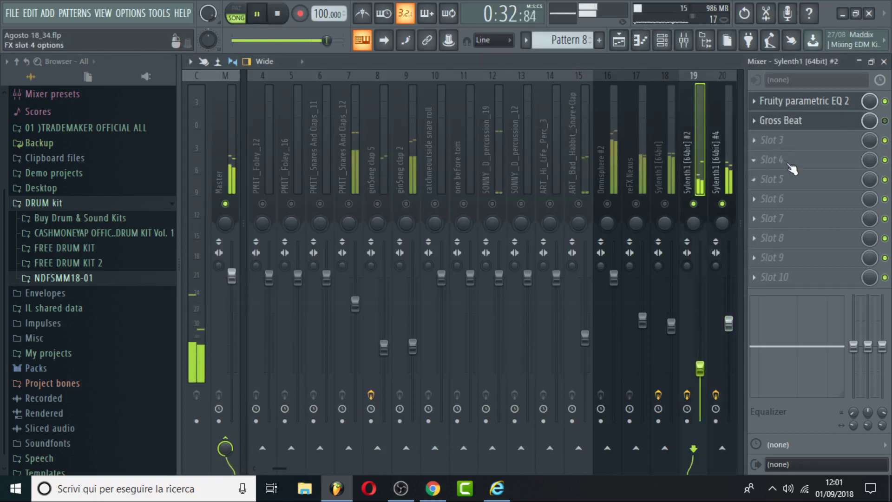
Add Fruity Stereo Shaper to effect slot 3 of the Sylenth1 #2 mixer track and restart playback
left_click(767, 142)
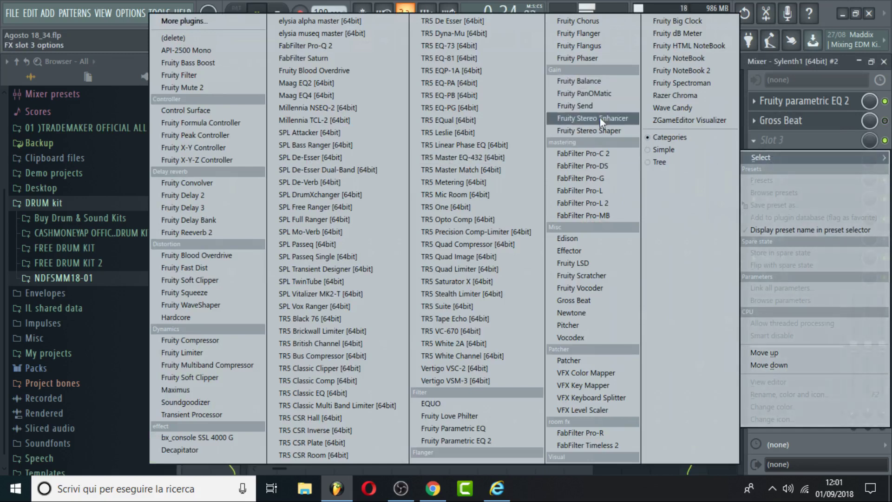
left_click(608, 130)
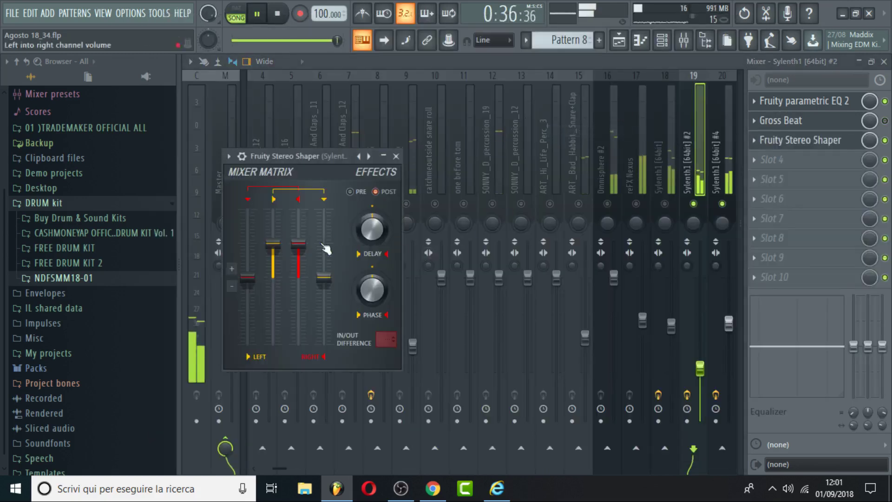
key("Escape")
key("space")
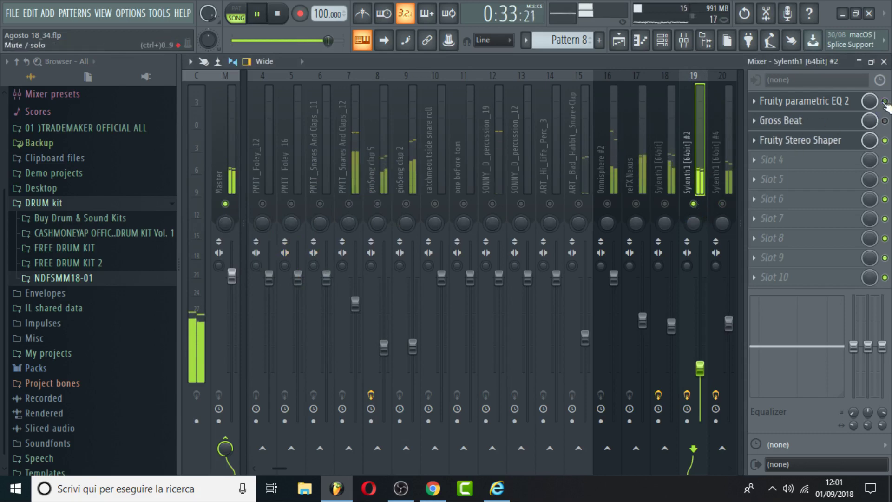
Open the Sylenth1 #3 instrument on Part B and adjust its filter key tracking during playback
left_click(663, 40)
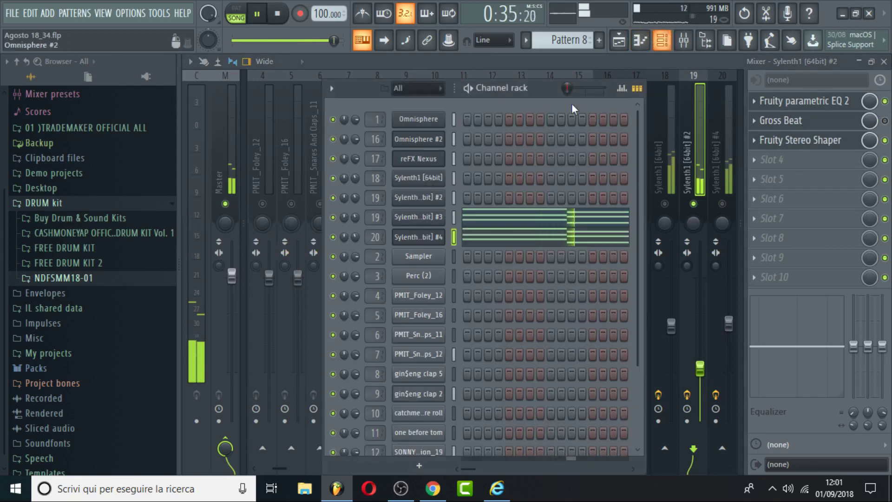
left_click(418, 221)
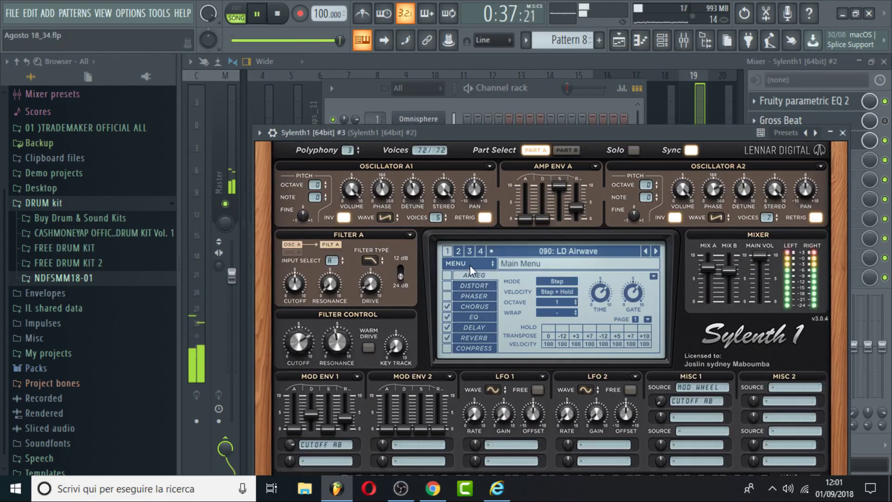
left_click(563, 150)
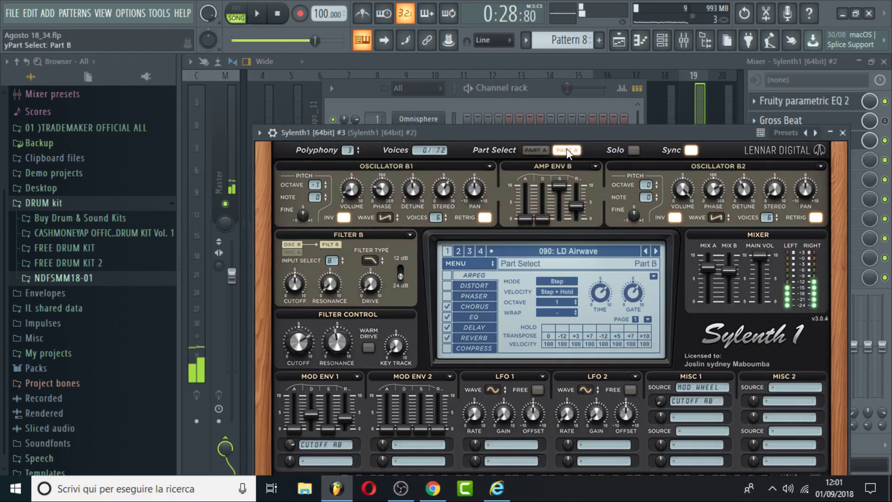
left_click_drag(531, 132, 508, 82)
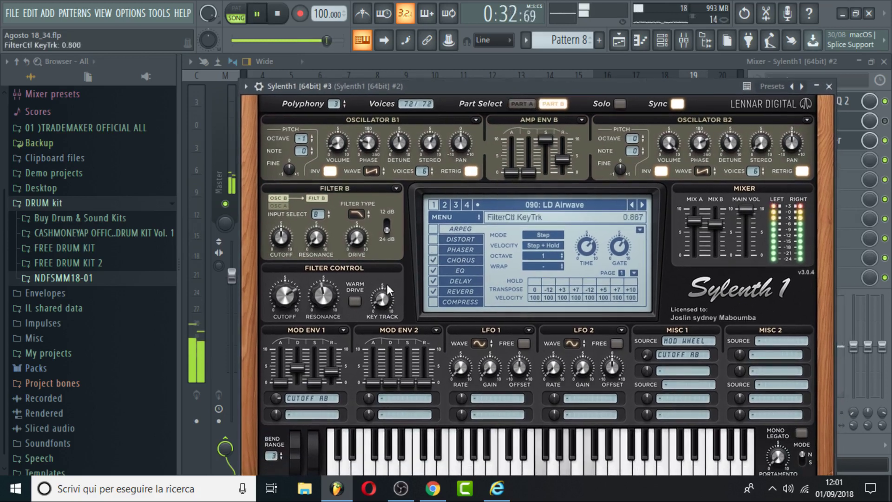
left_click_drag(387, 288, 410, 291)
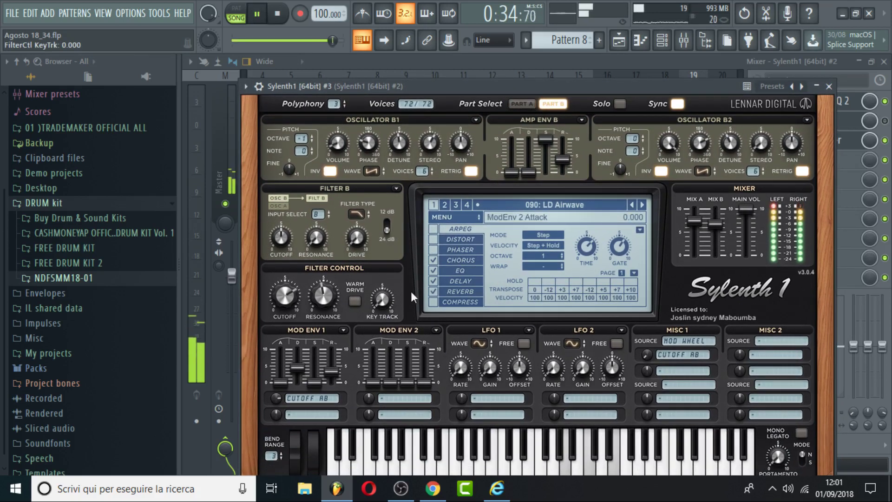
Set the amp envelope release of Sylenth1 #3 to about 4.0 on Part B and about 3.87 on Part A
left_click_drag(383, 91, 366, 72)
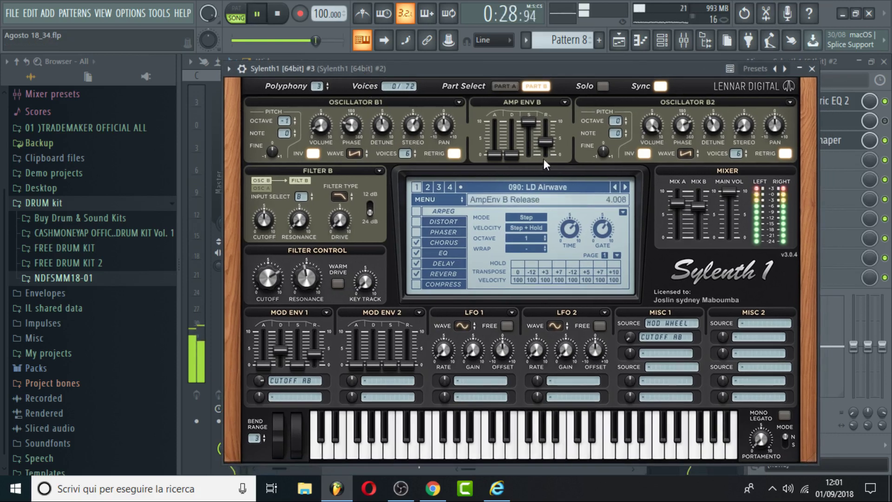
left_click(505, 86)
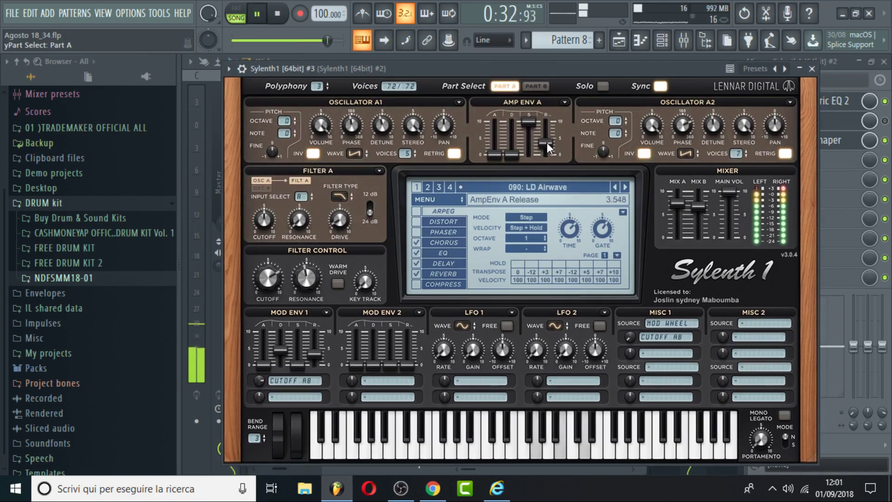
mouse_move(546, 140)
left_mouse_down()
mouse_move(554, 62)
mouse_move(551, 137)
left_mouse_up()
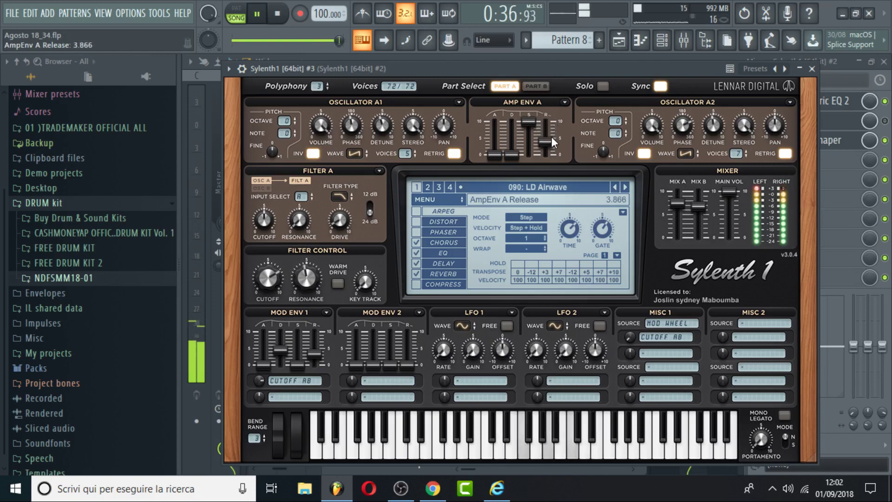
Audition the song section by stopping and restarting playback to judge the Sylenth1 #3 release settings
key("space")
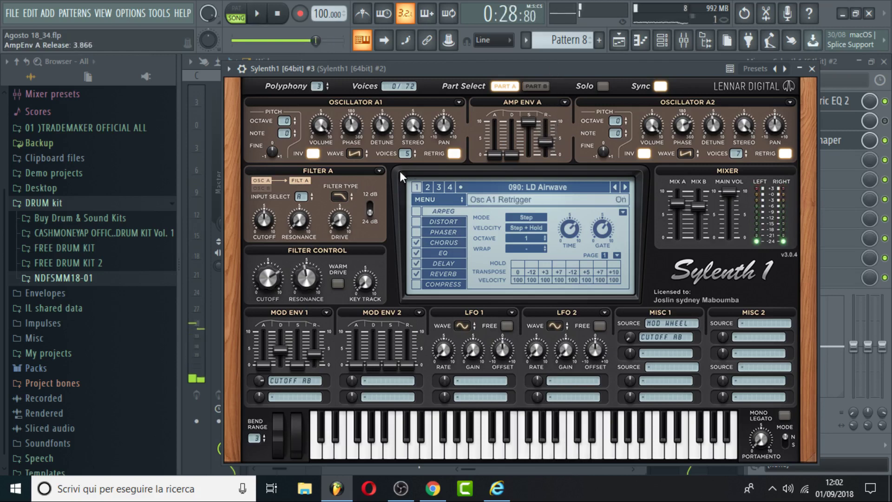
key("space")
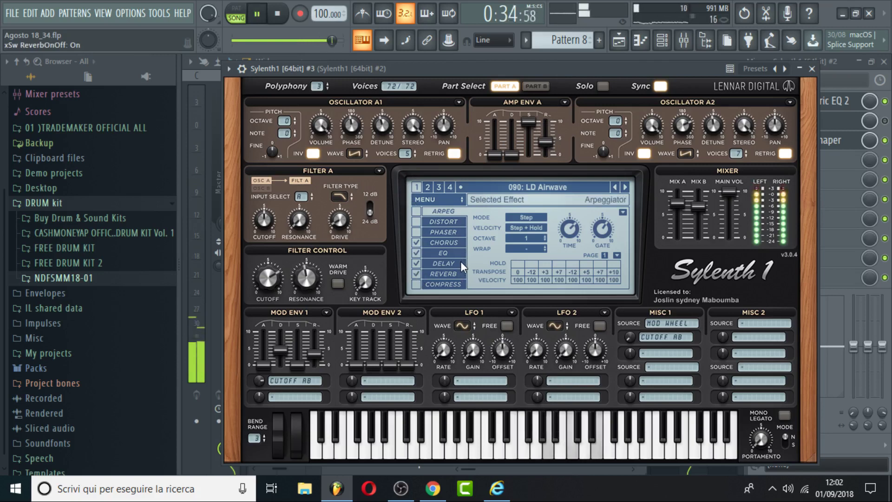
key("space")
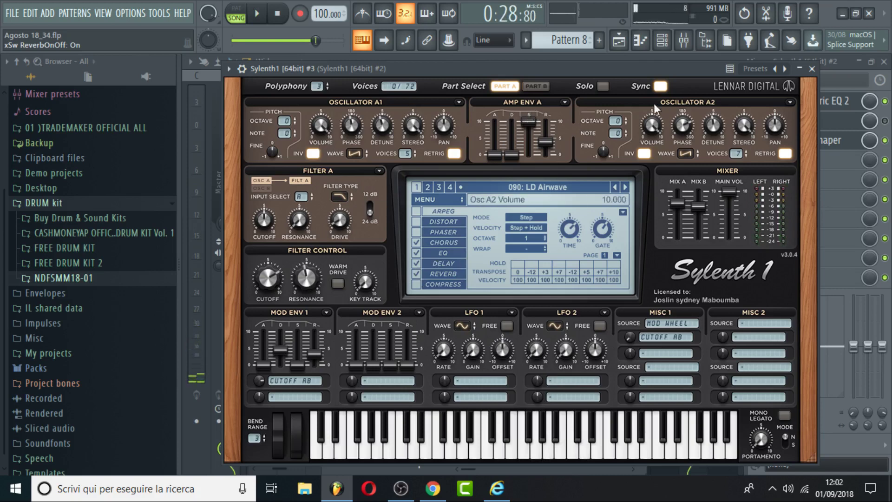
key("space")
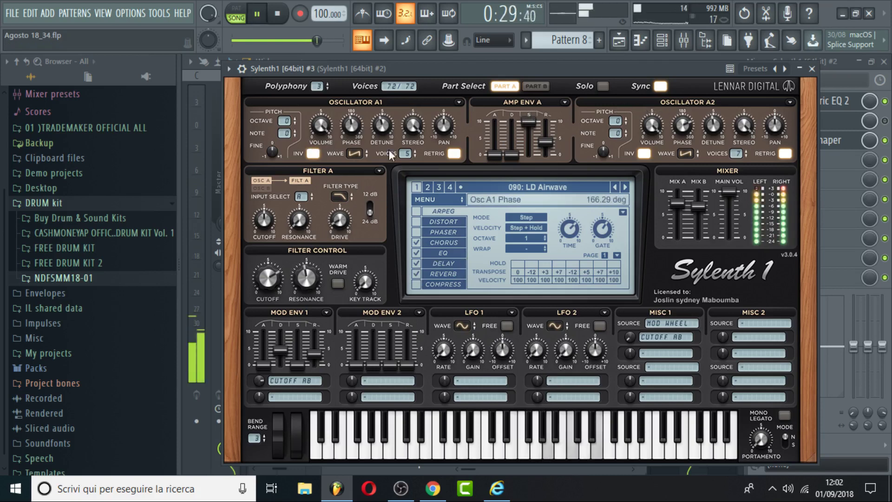
On Part B of Sylenth1 #3, sweep the oscillator B1 volume to zero and set it to about 3.39
left_click(533, 88)
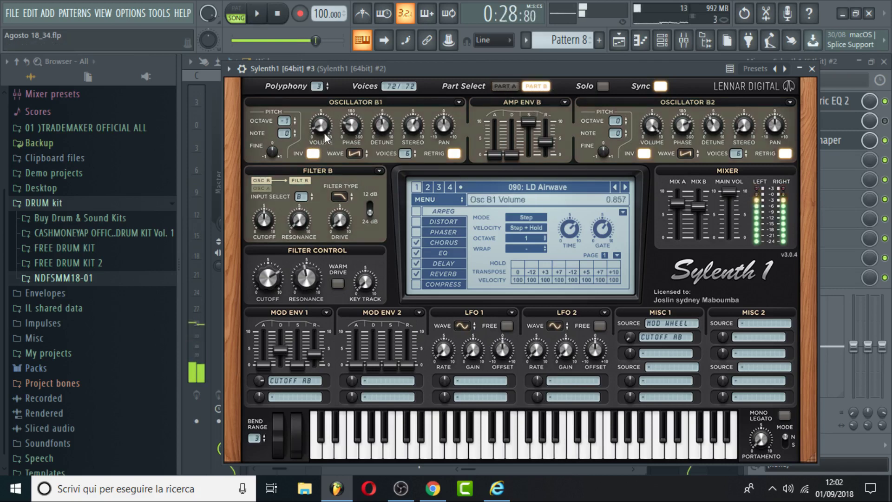
mouse_move(322, 128)
left_mouse_down()
mouse_move(360, 21)
mouse_move(330, 141)
left_mouse_up()
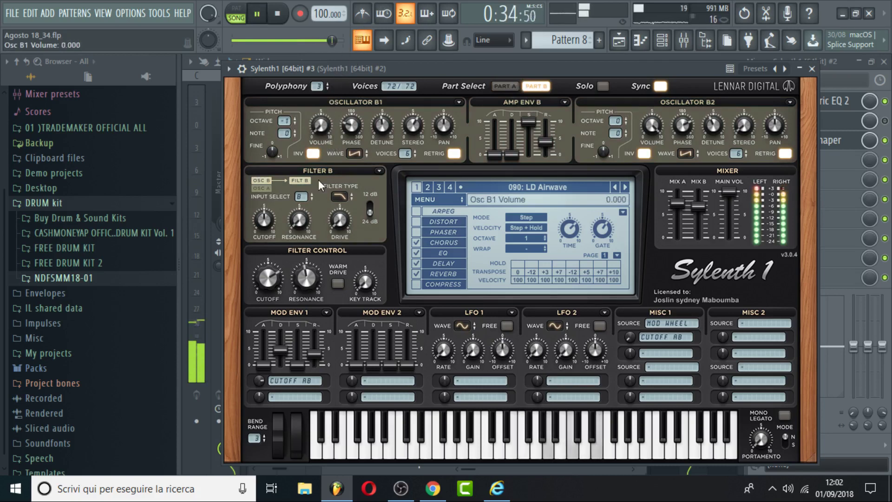
left_click_drag(318, 180, 330, 109)
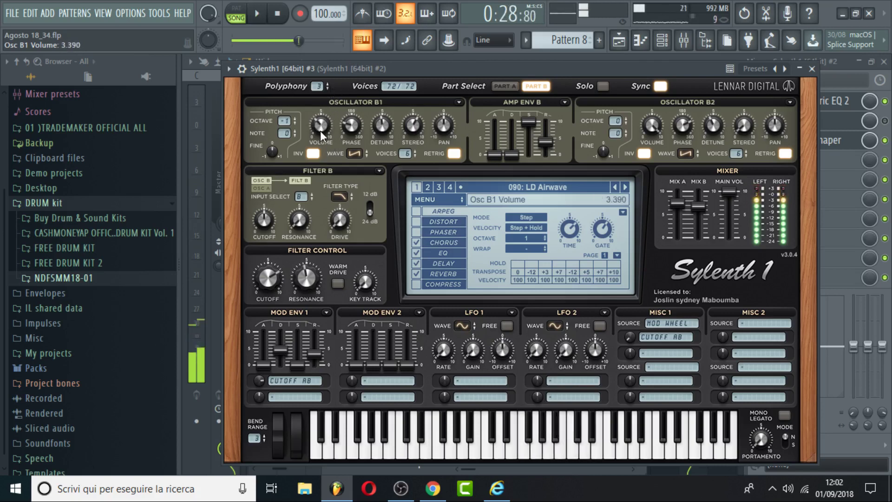
On Part A, adjust the oscillator A1 volume, lower the oscillator A2 volume to about 0.87, and restart playback
left_click(502, 87)
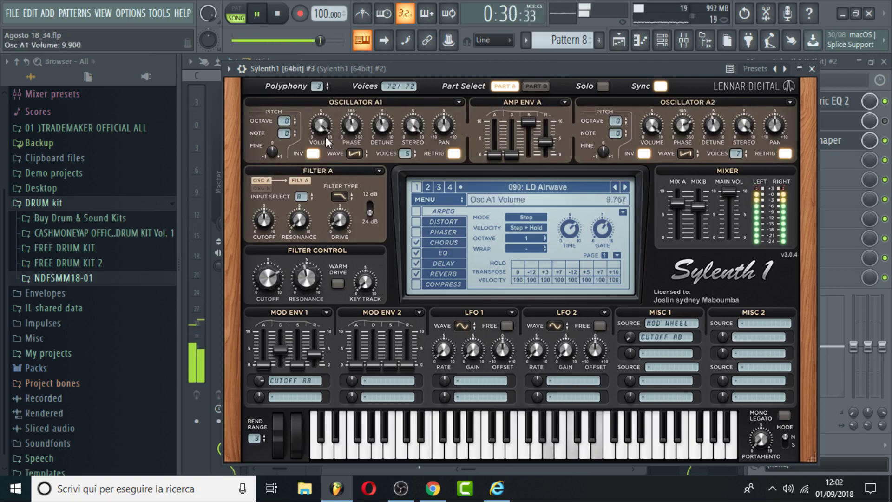
left_click_drag(325, 137, 323, 182)
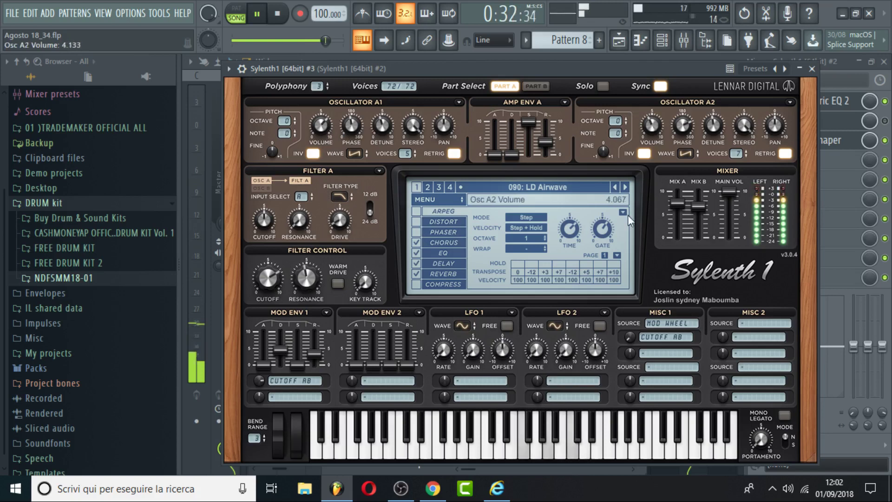
left_click_drag(628, 214, 621, 268)
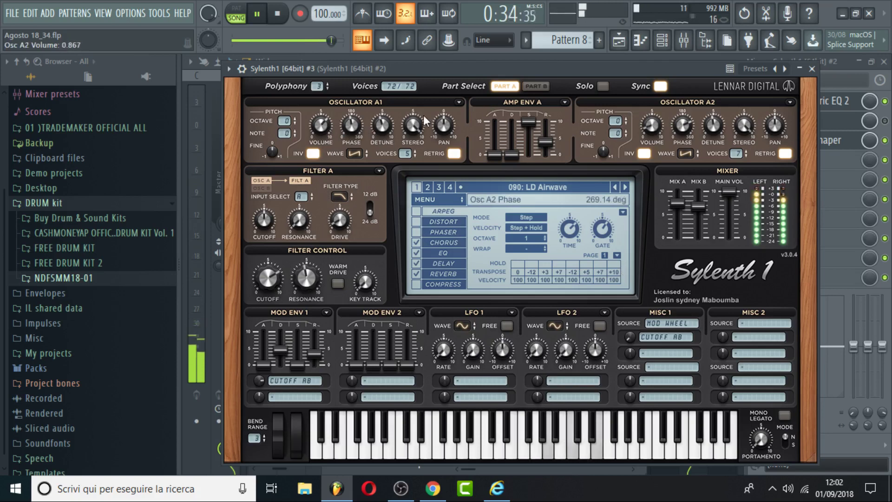
left_click_drag(321, 129, 347, 199)
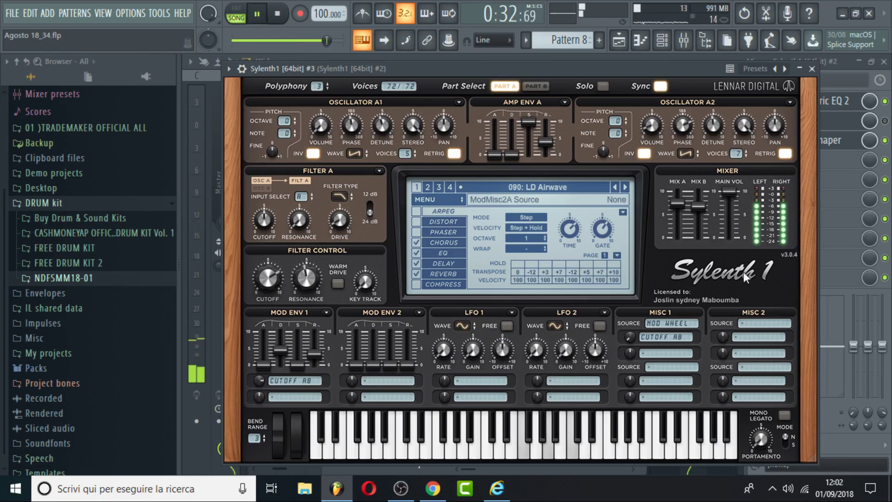
mouse_move(727, 193)
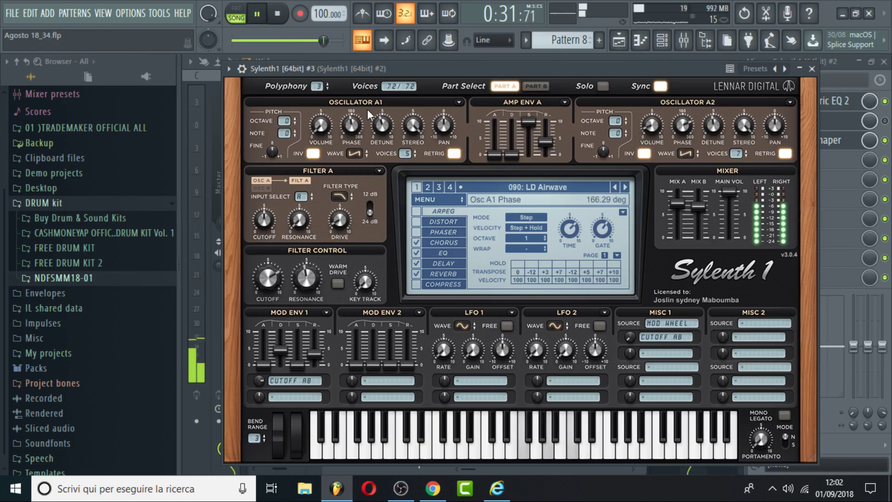
key("space")
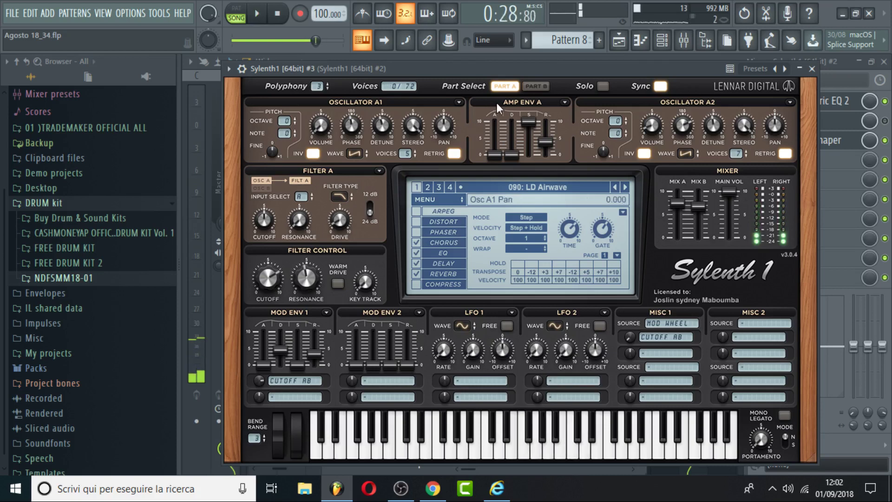
key("space")
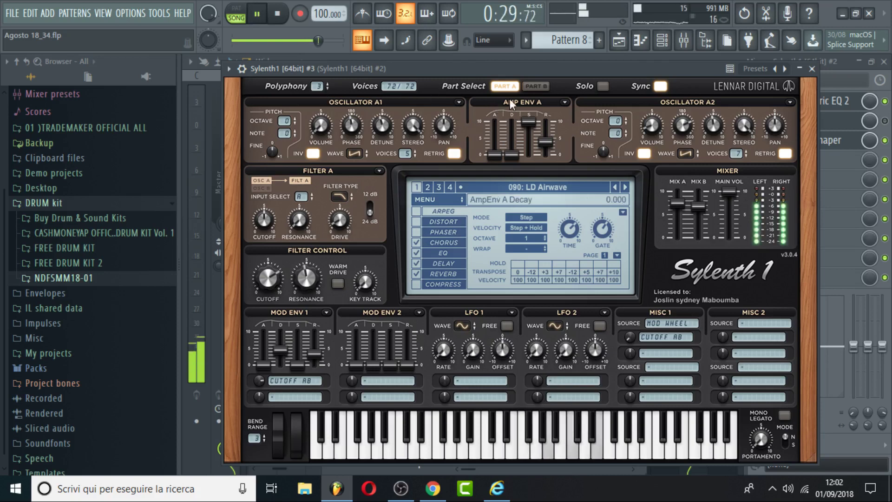
On Part B, sweep the detune of oscillators B2 and B1 down and up during playback
left_click(535, 84)
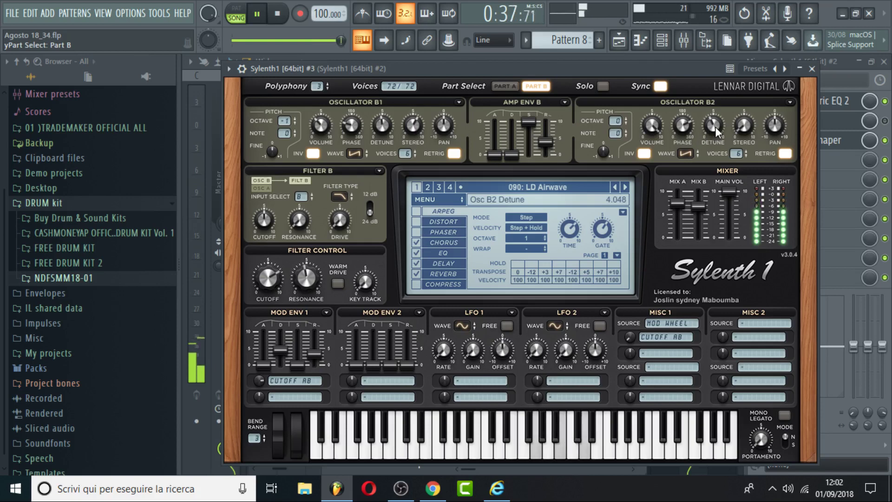
left_click_drag(713, 126, 711, 203)
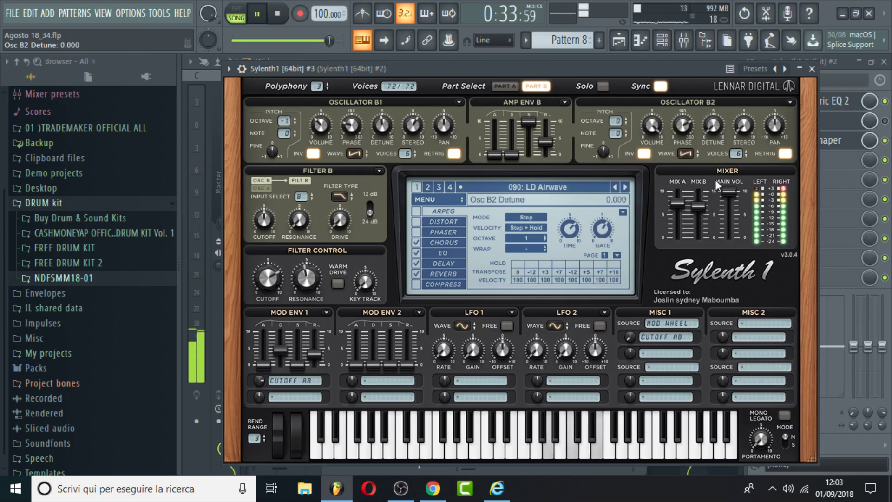
left_click_drag(716, 83, 709, 49)
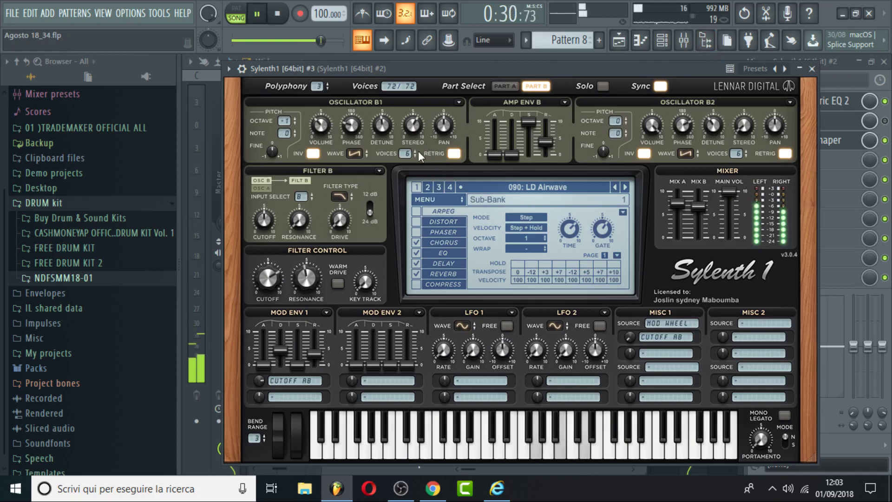
left_click_drag(386, 124, 363, 187)
left_click_drag(381, 94, 378, 186)
left_click_drag(408, 83, 365, 320)
Set the amp envelope release to 0 on Part A and Part B, and lower Part B's sustain to 0
left_click(500, 82)
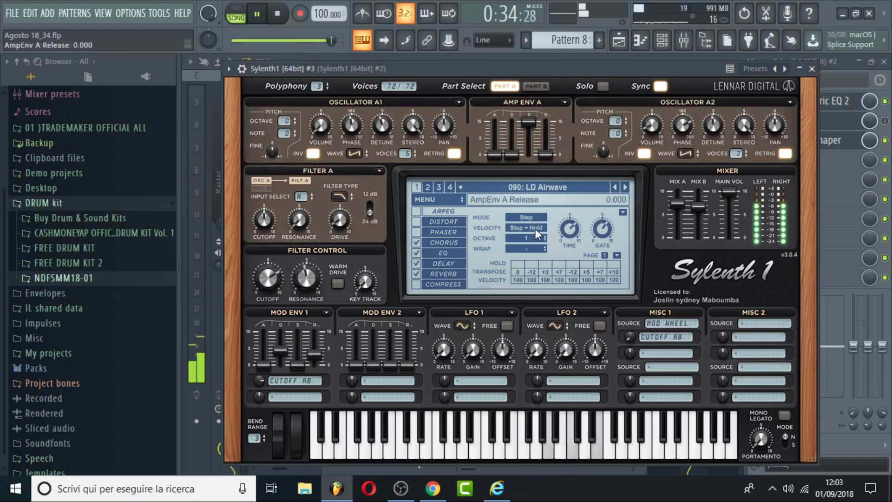
left_click_drag(546, 155, 544, 244)
key("space")
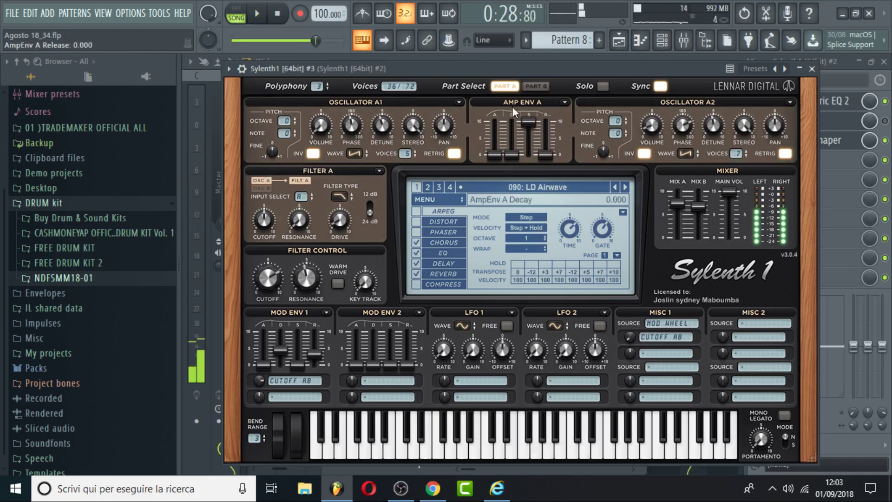
left_click(534, 87)
key("space")
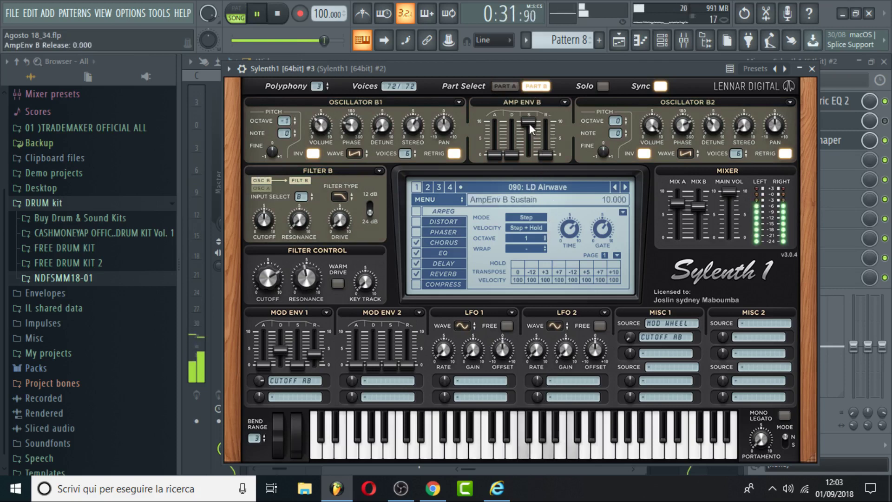
left_click_drag(529, 124, 511, 258)
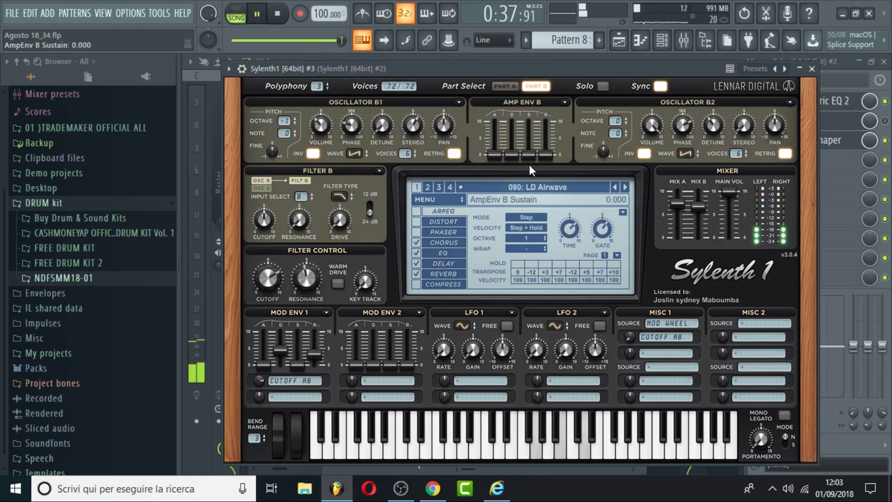
Raise Part A's amp envelope release to near maximum, and try a slower attack before setting it to 0
left_click(506, 86)
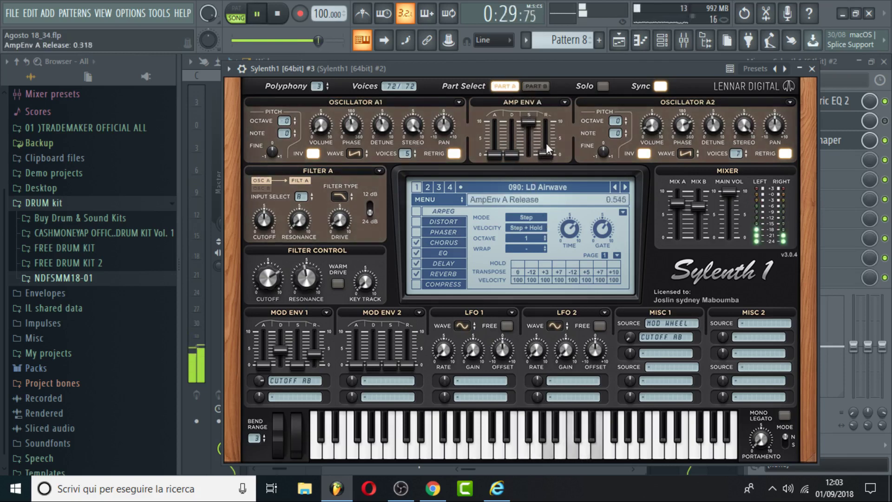
left_click_drag(545, 154, 545, 122)
left_click_drag(514, 154, 497, 45)
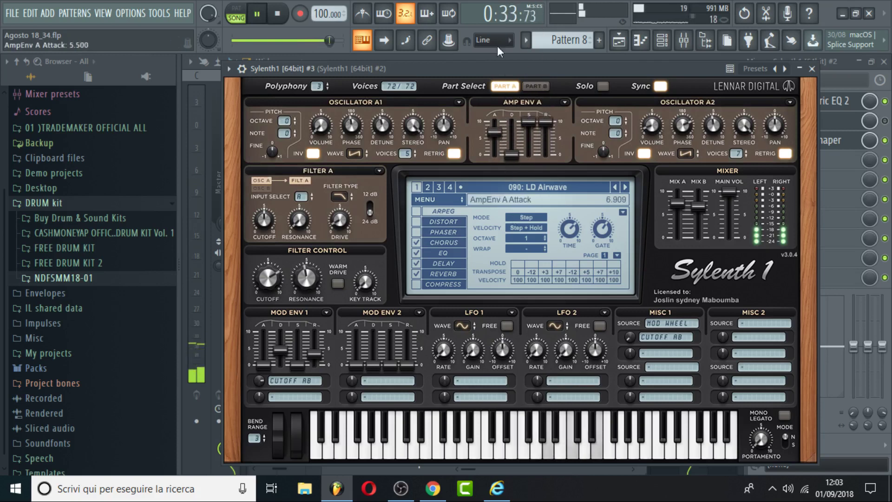
left_click_drag(498, 13, 501, 226)
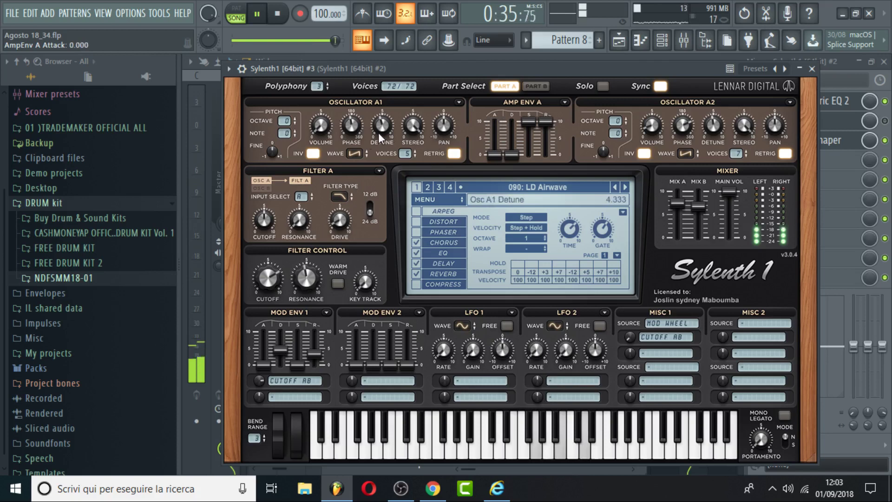
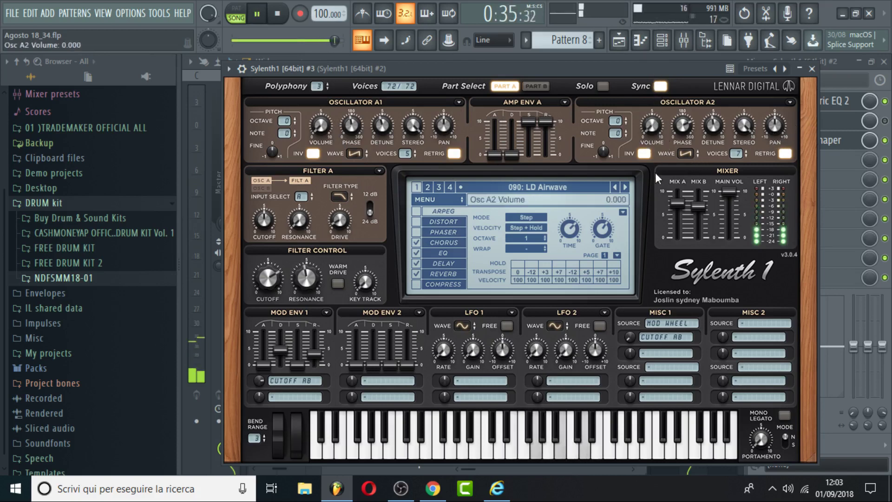
On Part B, raise the oscillator B1 volume to 10 and close the synth window
left_click(536, 86)
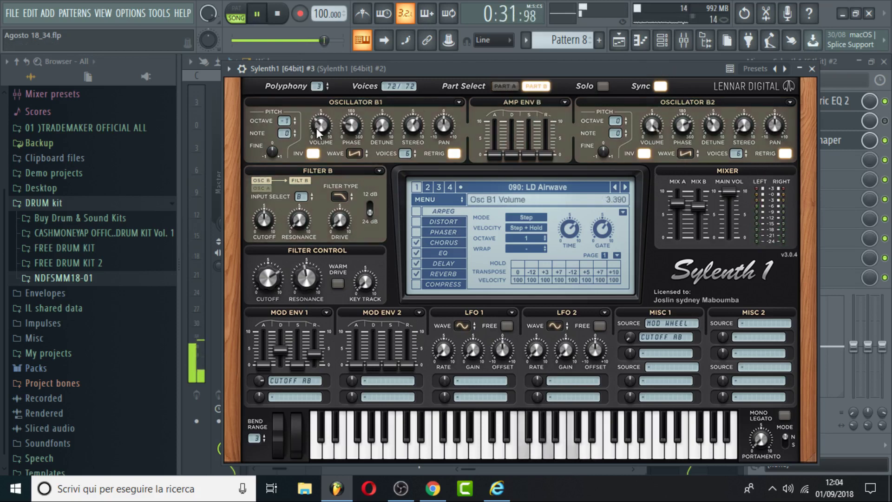
left_click_drag(317, 99, 345, 14)
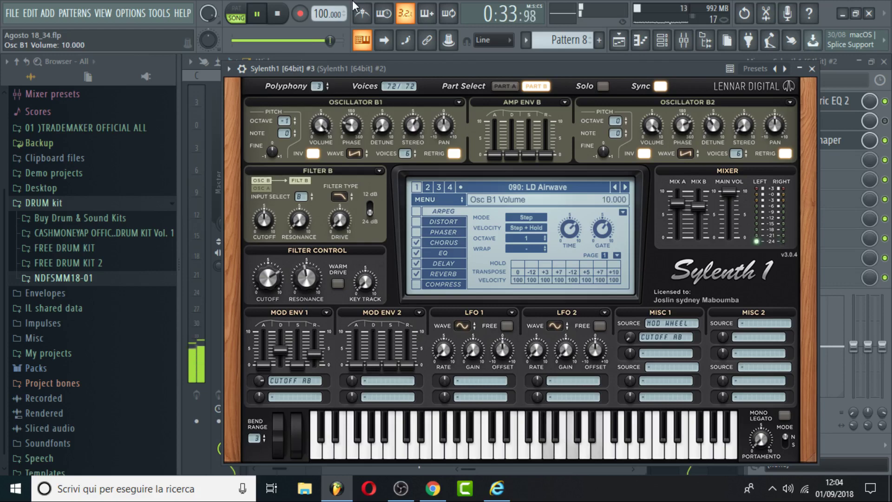
left_click(814, 69)
Raise the fader of mixer track 19, Sylenth1 [64bit] #2, in two stages while checking the level in playback
left_click_drag(699, 369, 700, 326)
key("space")
right_click(695, 203)
key("space")
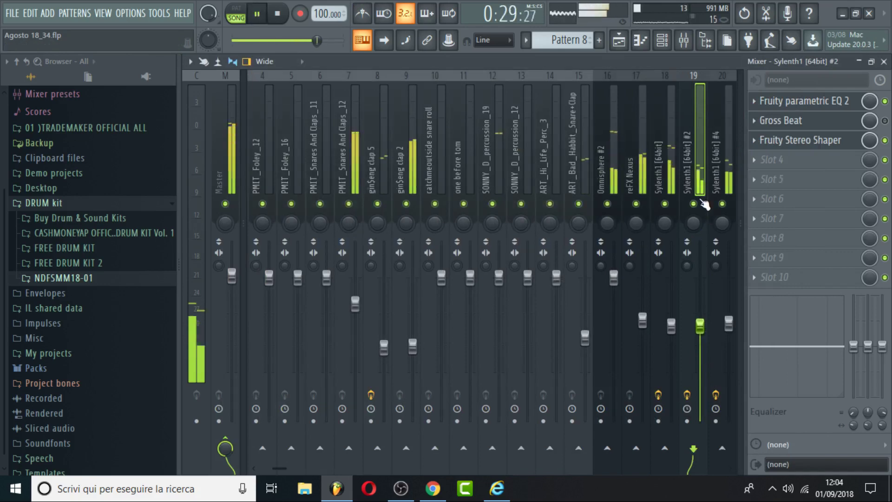
left_click_drag(700, 327, 701, 302)
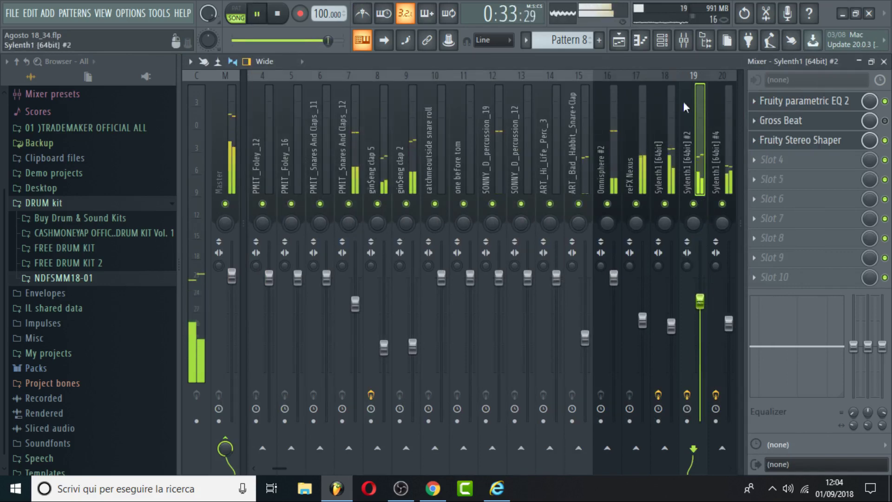
Solo the Sylenth1 #3 channel in the channel rack and play it alone
left_click(662, 40)
key("space")
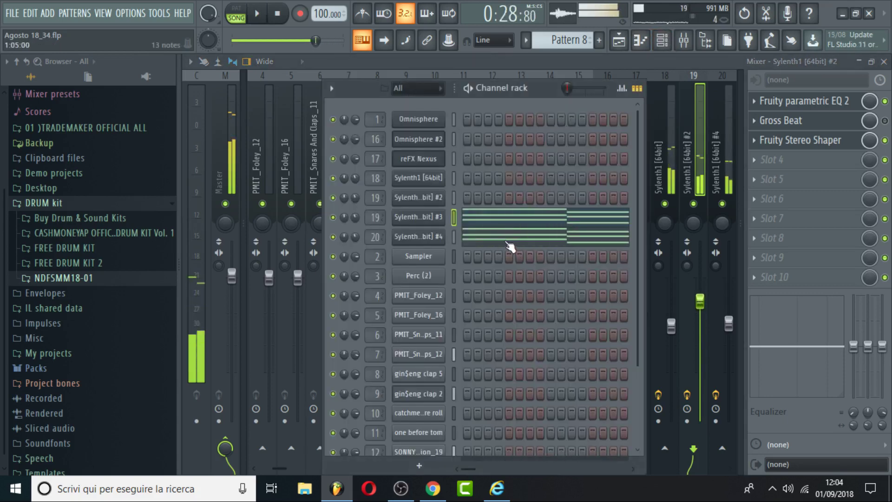
right_click(333, 217)
left_click(347, 227)
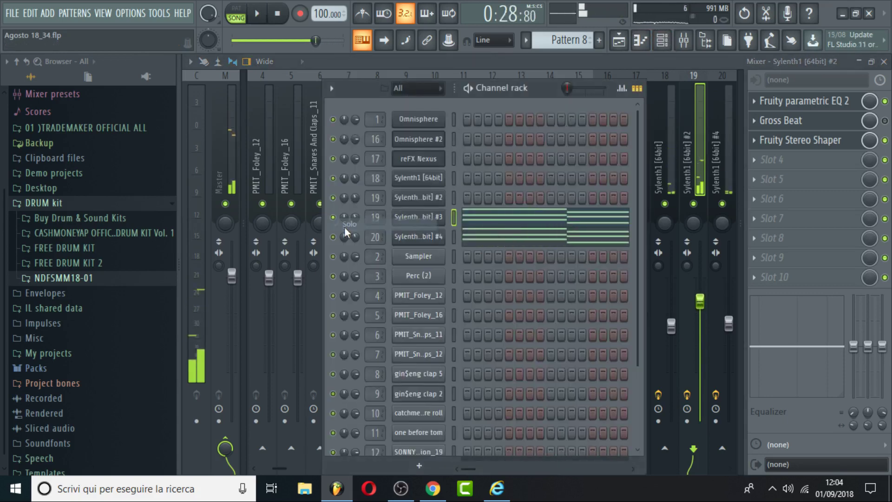
key("space")
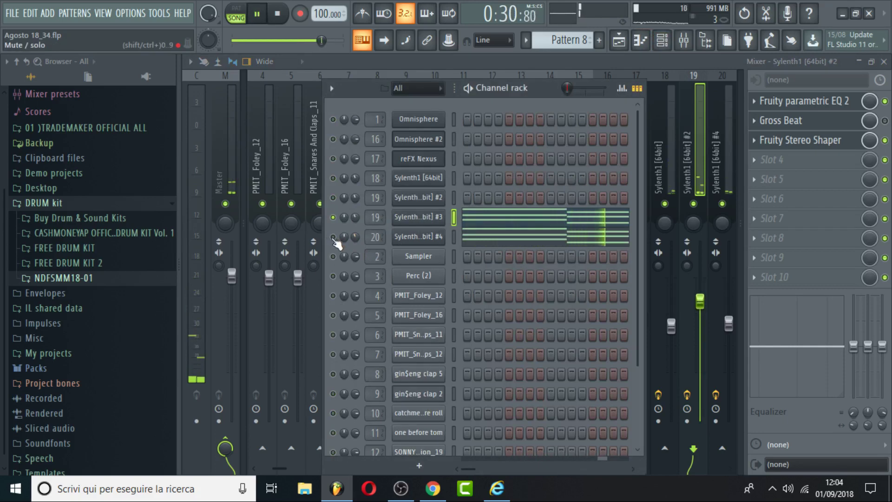
Compare Sylenth1 #3 with Sylenth1 #4 by toggling their channel solo and mute states during playback
right_click(332, 236)
left_click(348, 248)
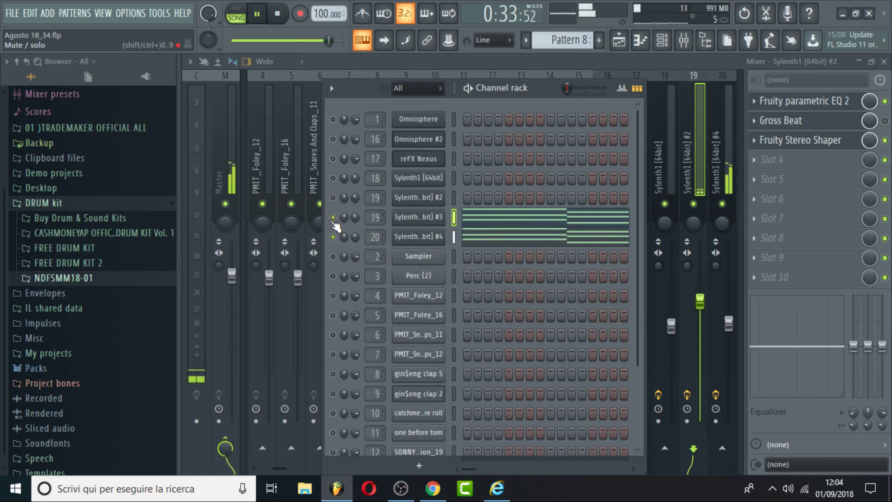
left_click(333, 216)
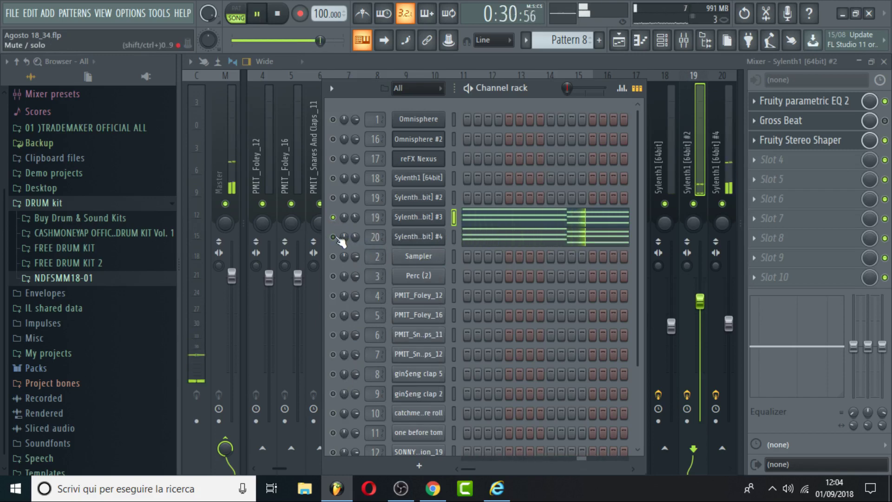
left_click(333, 237)
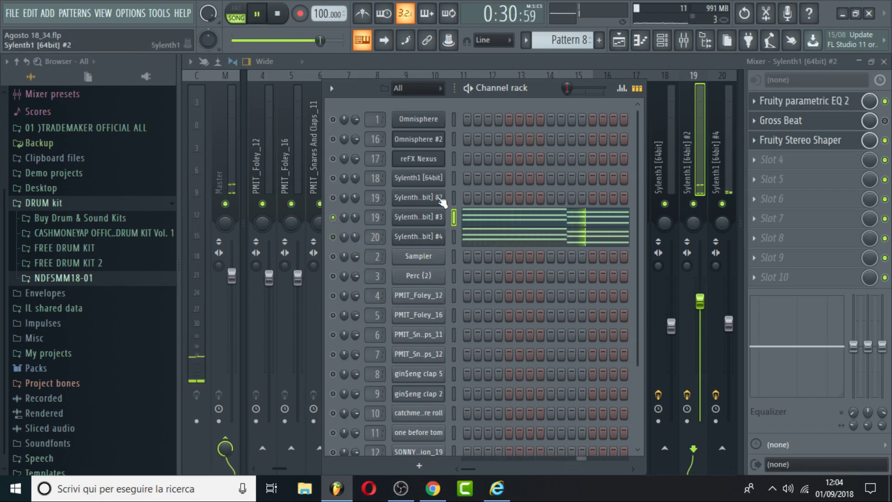
key("space")
left_click(437, 218)
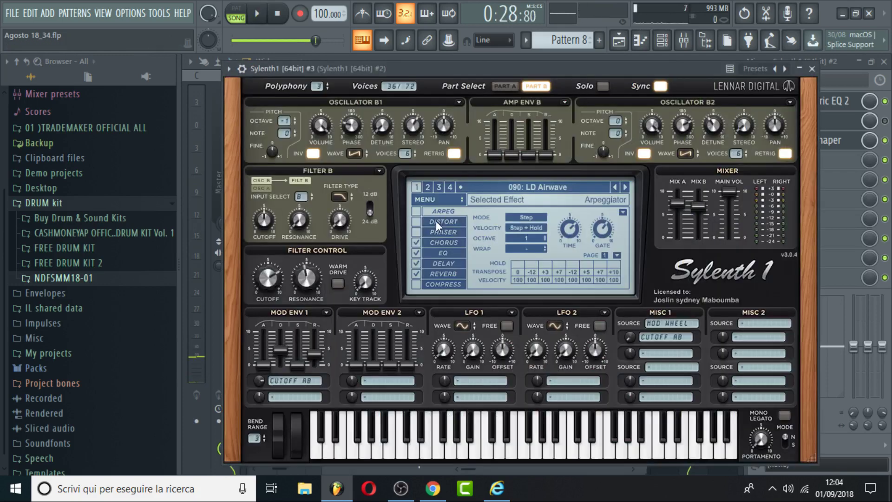
key("space")
left_click(812, 69)
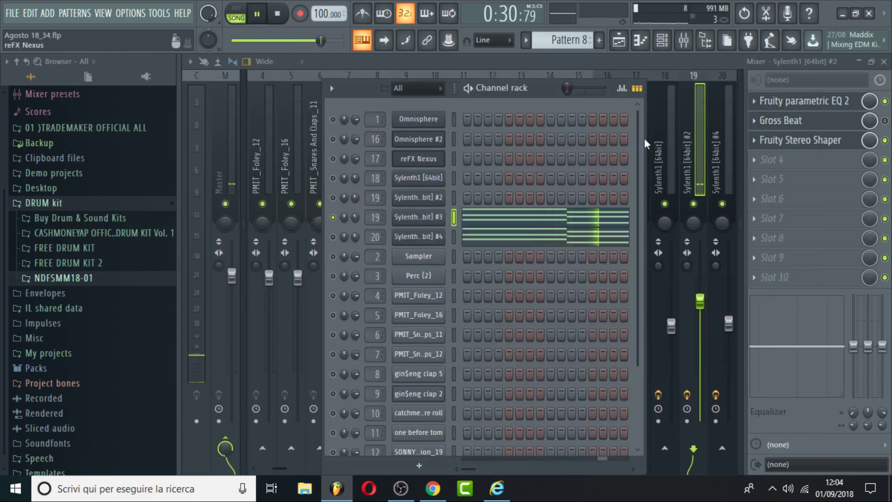
left_click(668, 41)
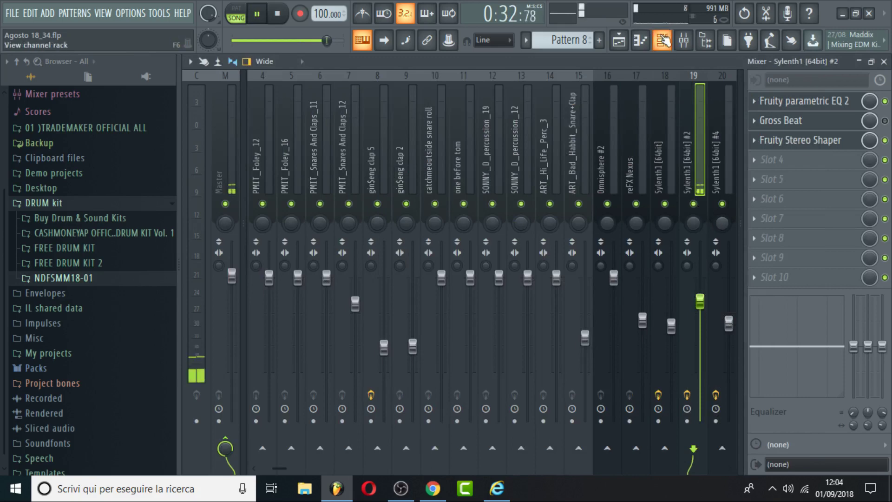
left_click(664, 41)
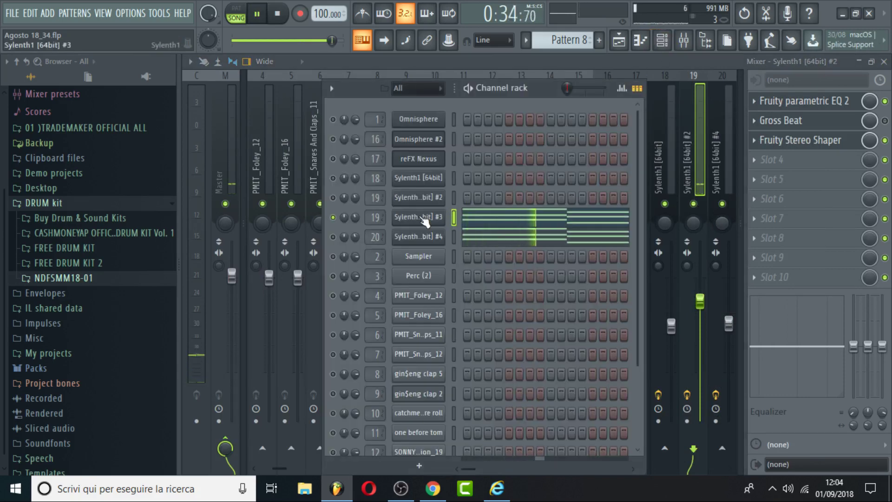
Reopen Sylenth1 #3, compare the Part A and Part B amp envelopes, and set Part B's sustain to 0
left_click(449, 224)
mouse_move(531, 152)
left_mouse_down()
mouse_move(531, 87)
mouse_move(529, 118)
mouse_move(548, 156)
left_mouse_up()
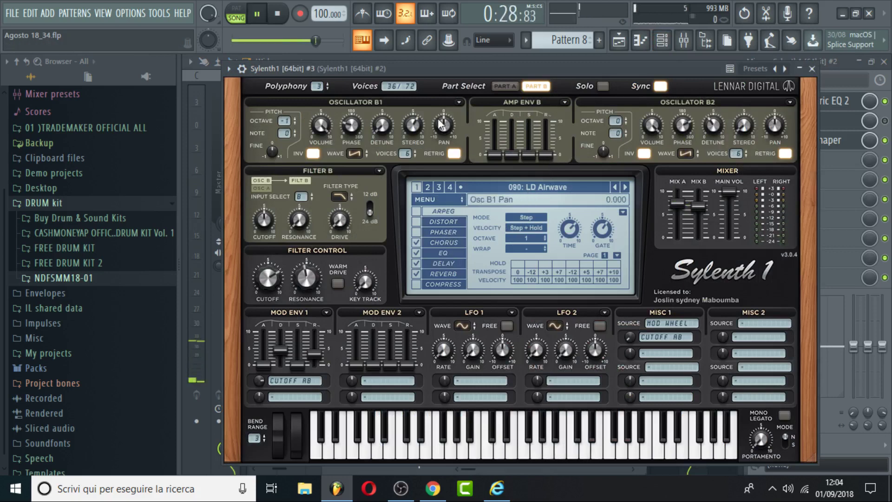
left_click(503, 86)
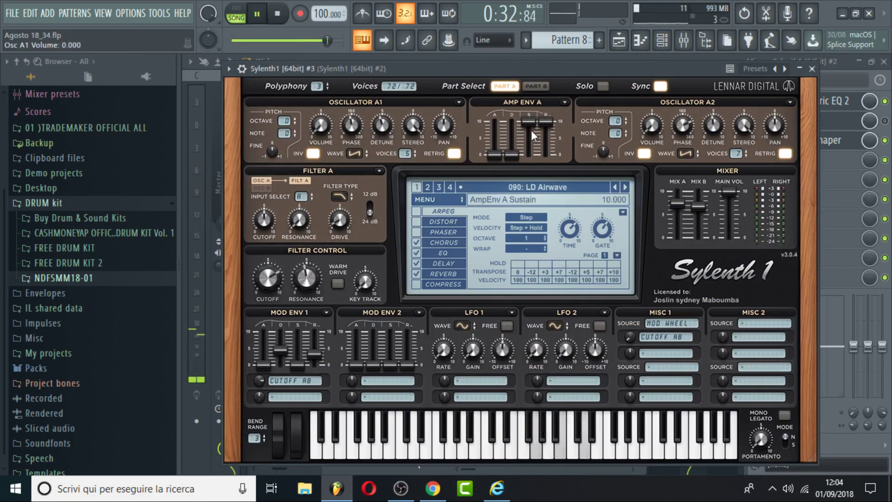
left_click(536, 85)
left_click_drag(527, 154, 517, 182)
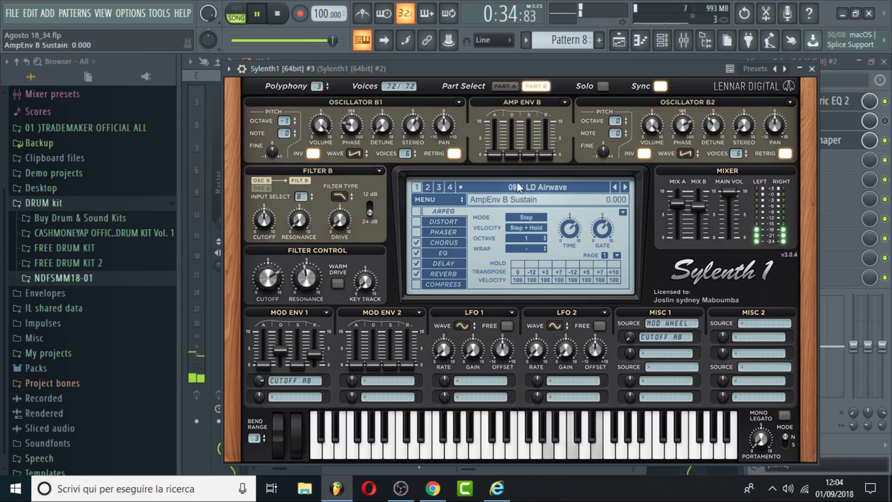
Raise Part B's amp envelope release to maximum and set its attack and decay to 0
left_click_drag(551, 108, 550, 11)
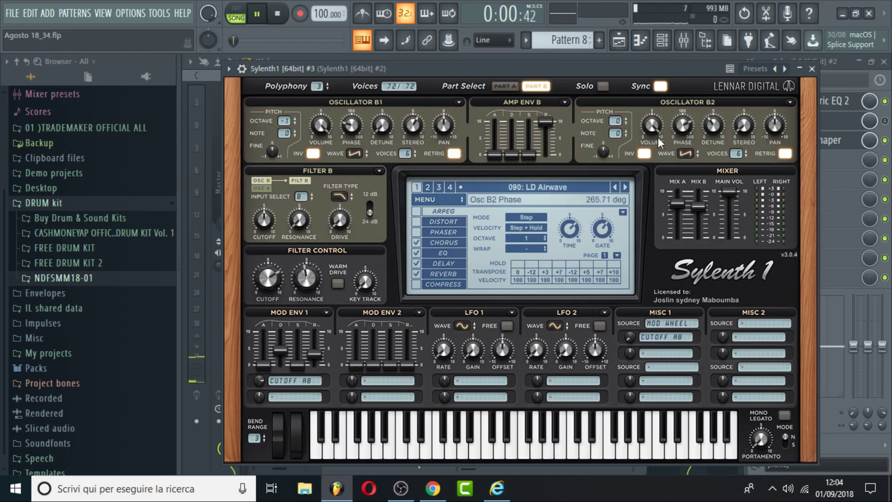
left_click_drag(488, 159, 503, 191)
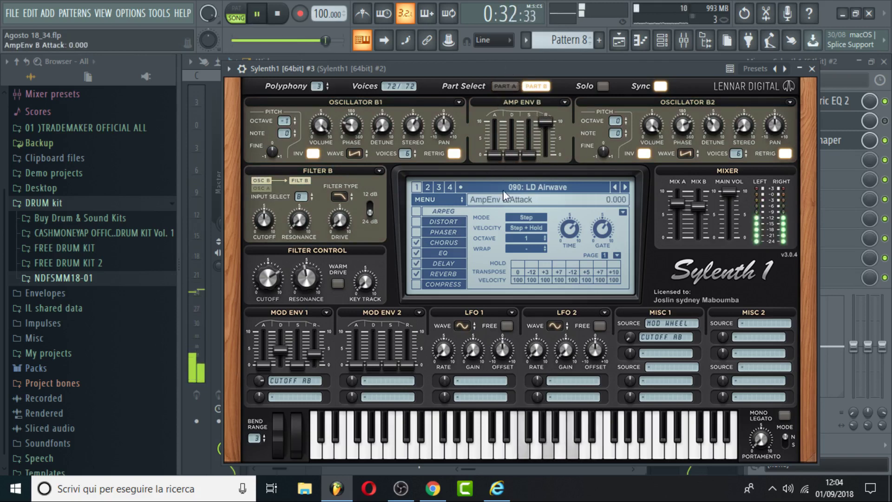
left_click_drag(508, 153, 515, 191)
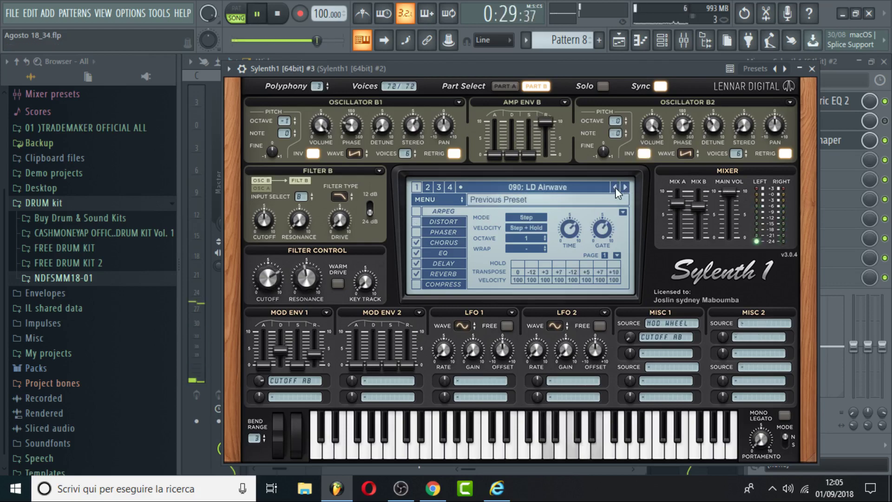
Reopen Sylenth1 #3 from the channel rack and audition the presets 006: AR Cocaine and 039: AR Smooth
left_click(618, 40)
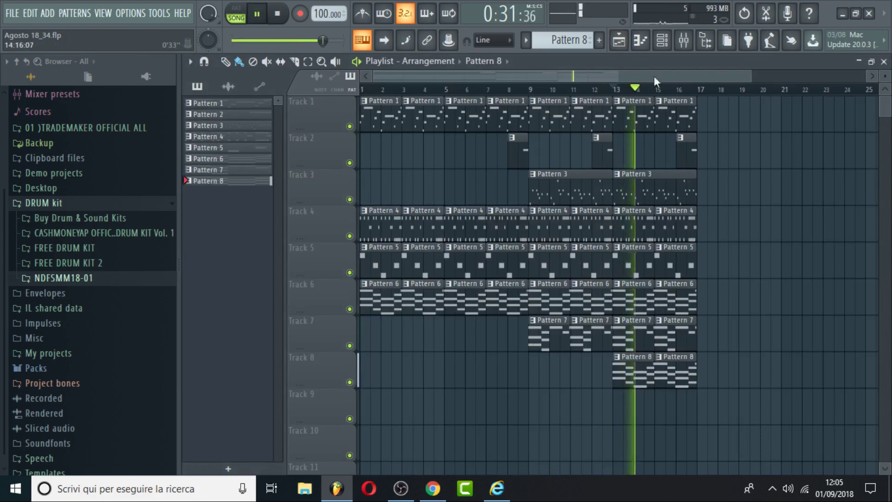
left_click(669, 41)
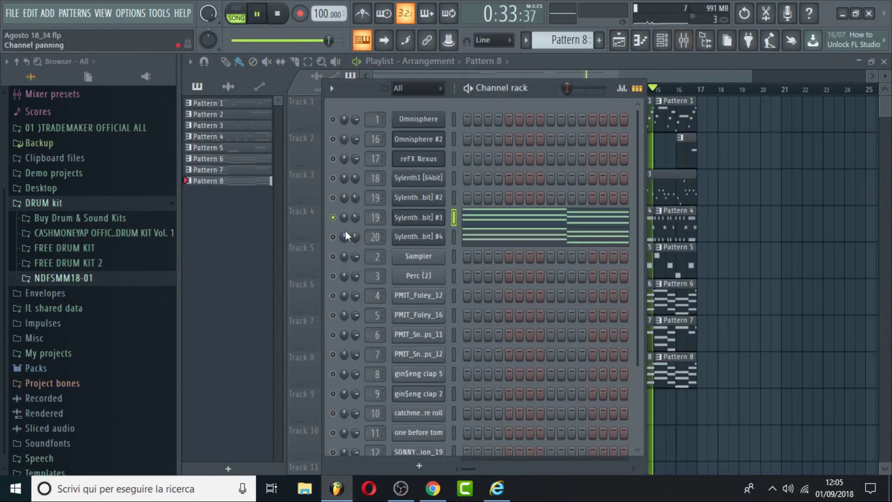
left_click(425, 225)
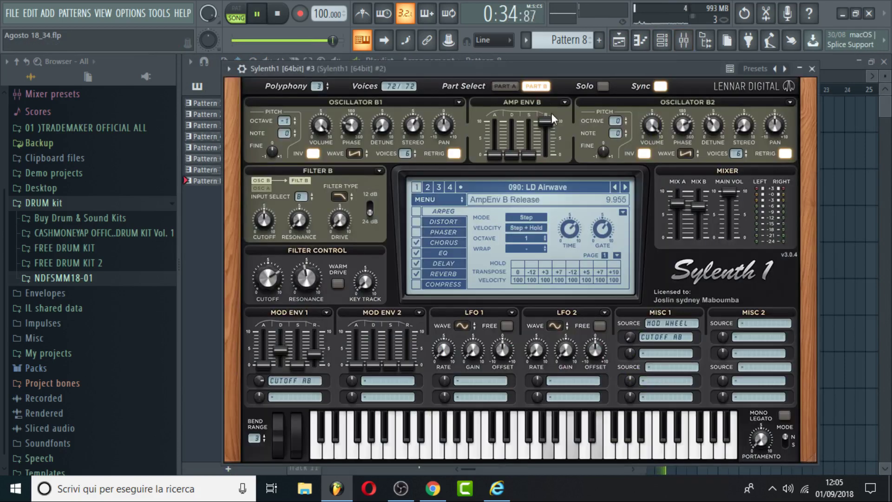
left_click(564, 194)
left_click(520, 198)
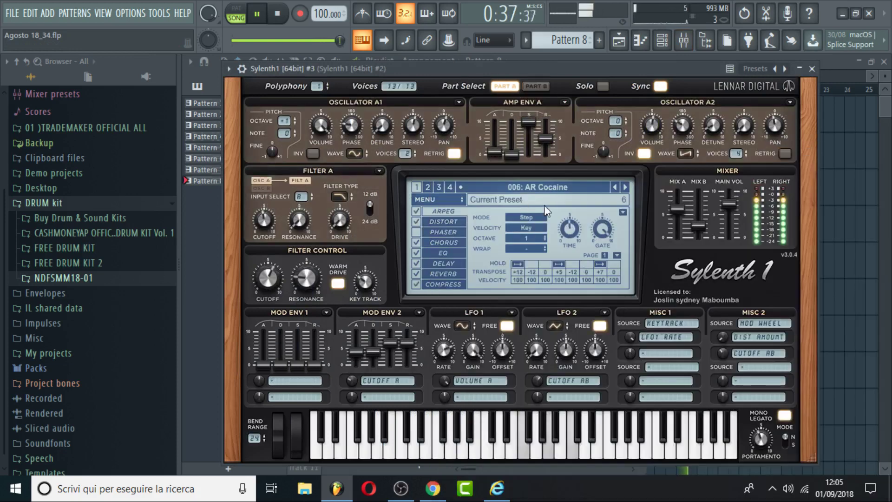
left_click(544, 205)
left_click(624, 212)
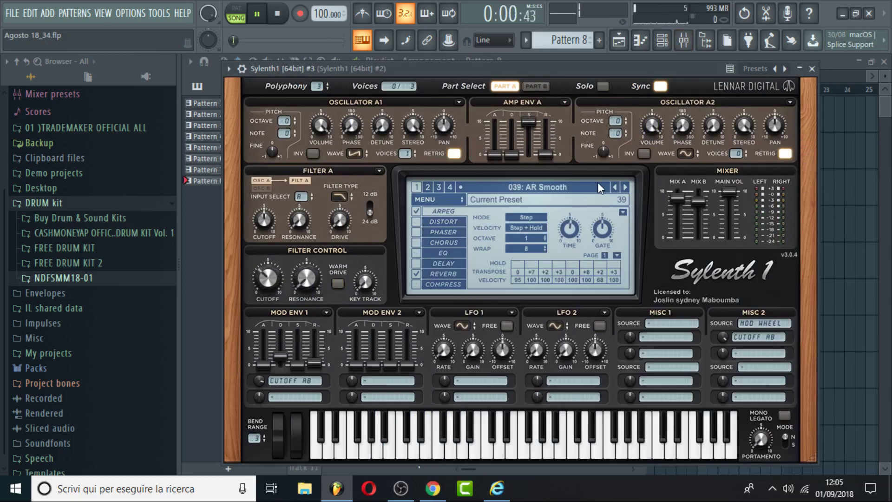
Step forward through the presets to 043: AR Temple, stop playback and close the synth
left_click(626, 186)
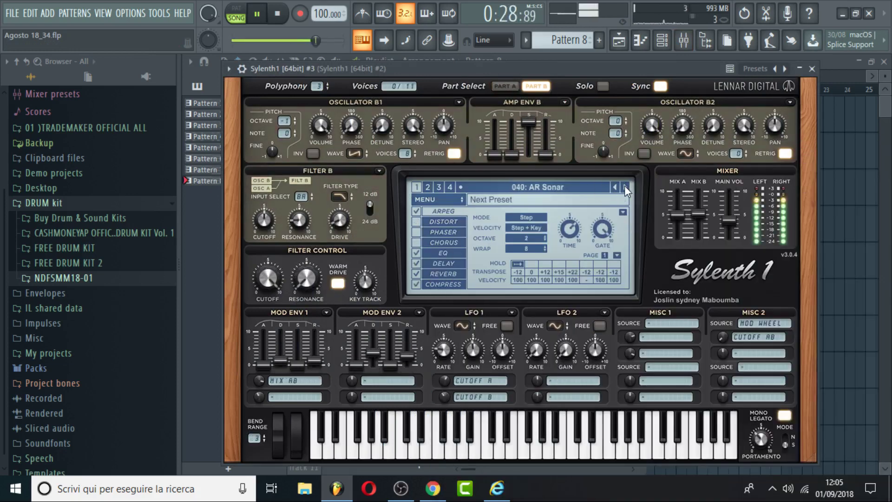
left_click(626, 186)
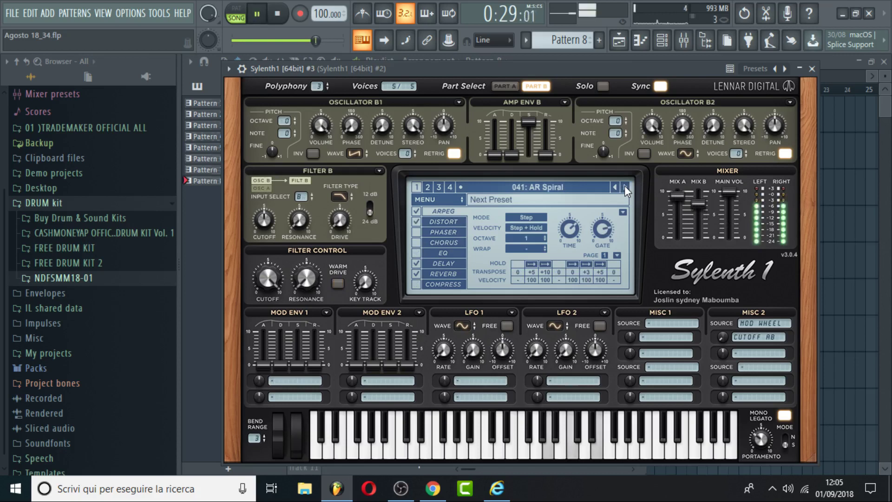
left_click(625, 186)
left_click(624, 187)
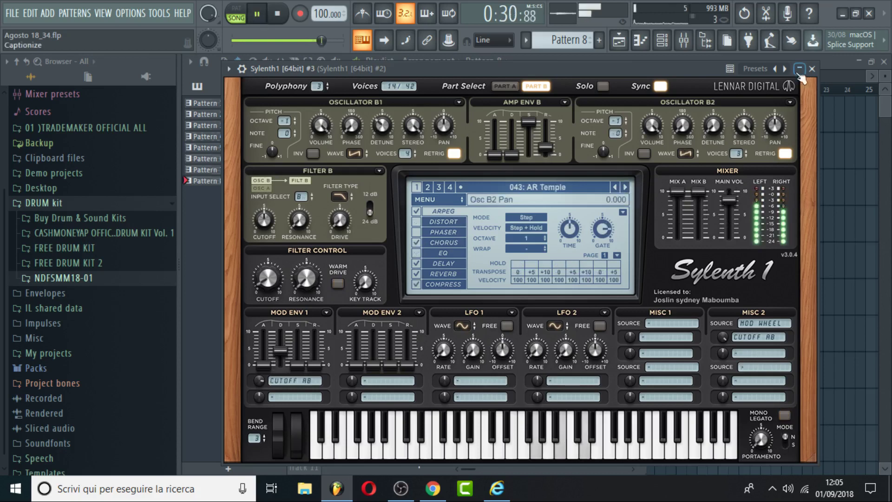
key("space")
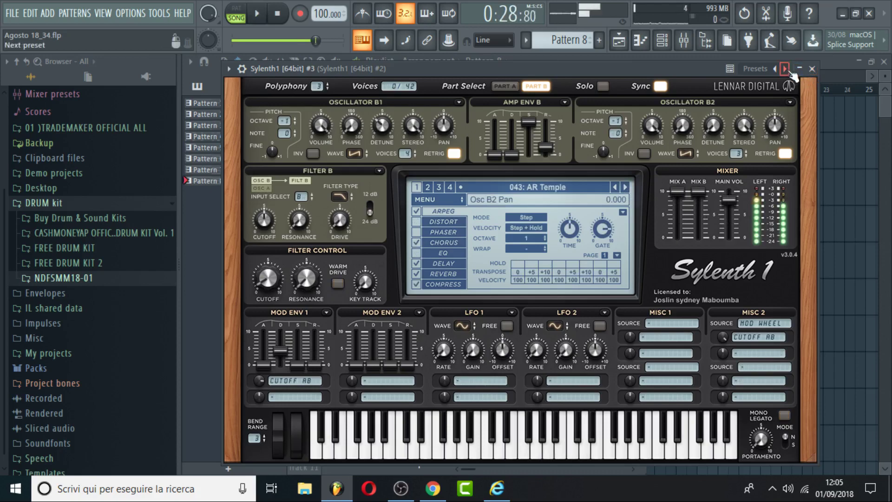
left_click(811, 69)
Play the soloed Sylenth1 #3 part while checking the playlist arrangement and its mixer level
key("space")
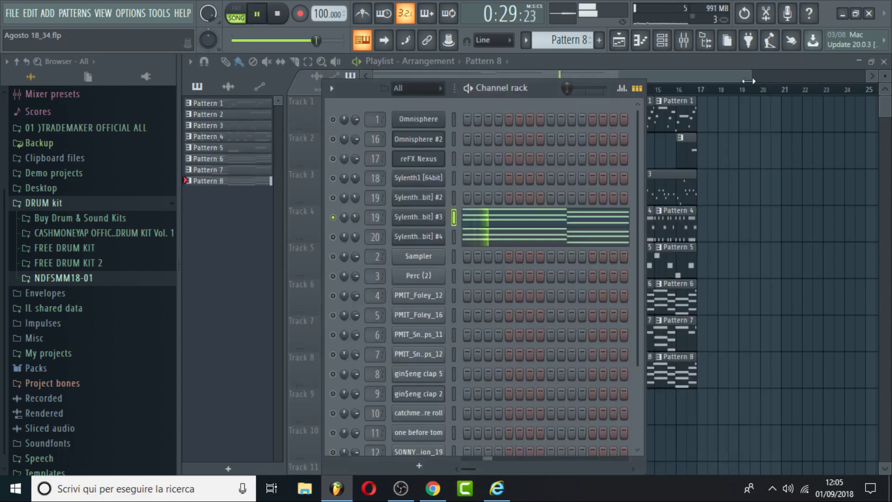
left_click(677, 81)
key("space")
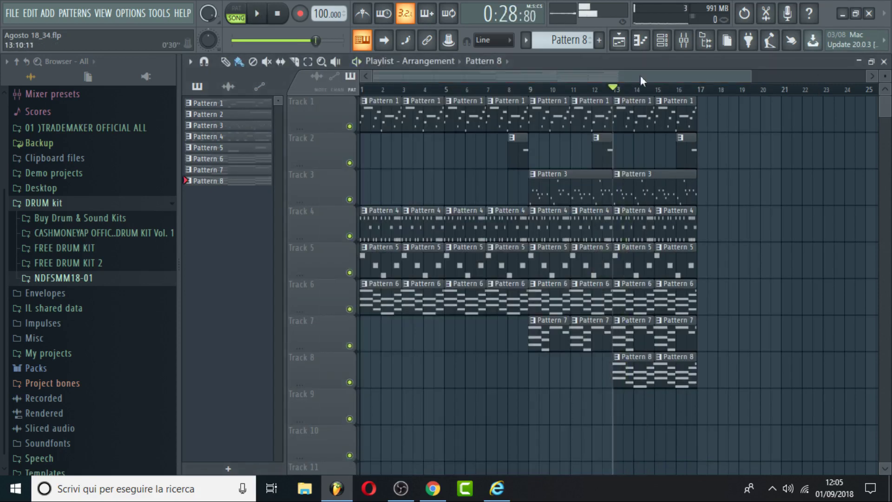
left_click(684, 41)
key("space")
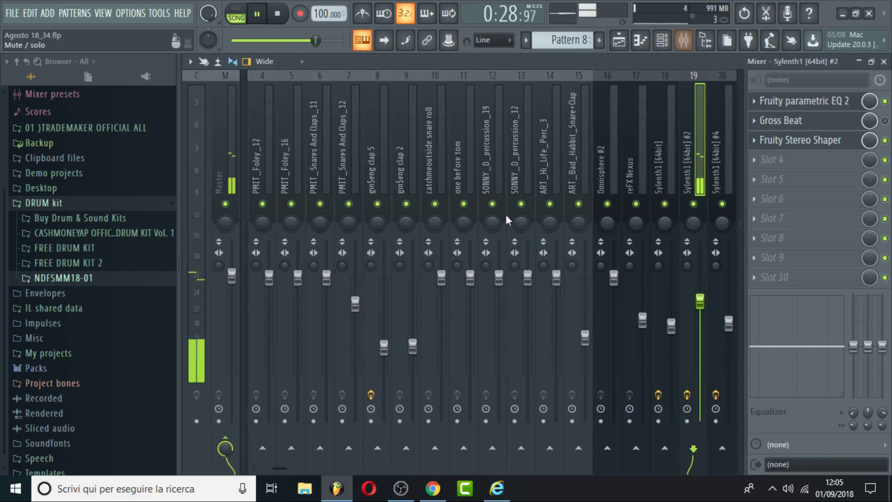
Unsolo the Sylenth1 #3 channel in the channel rack and play the full mix
left_click(662, 40)
key("space")
right_click(333, 218)
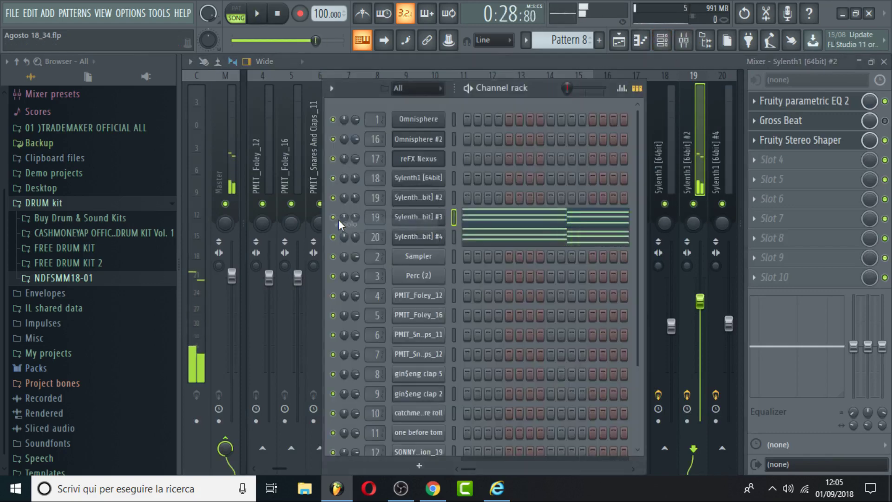
key("space")
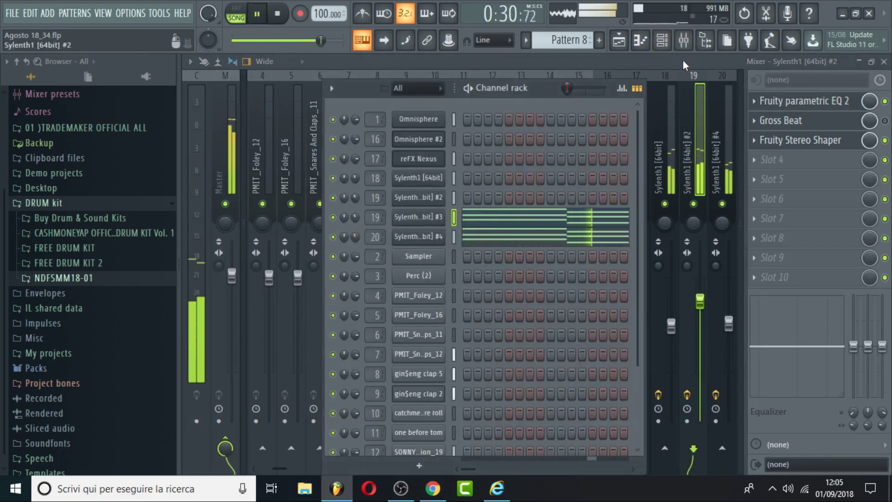
Solo Track 7 in the playlist, which holds the Pattern 7 clips
left_click(618, 40)
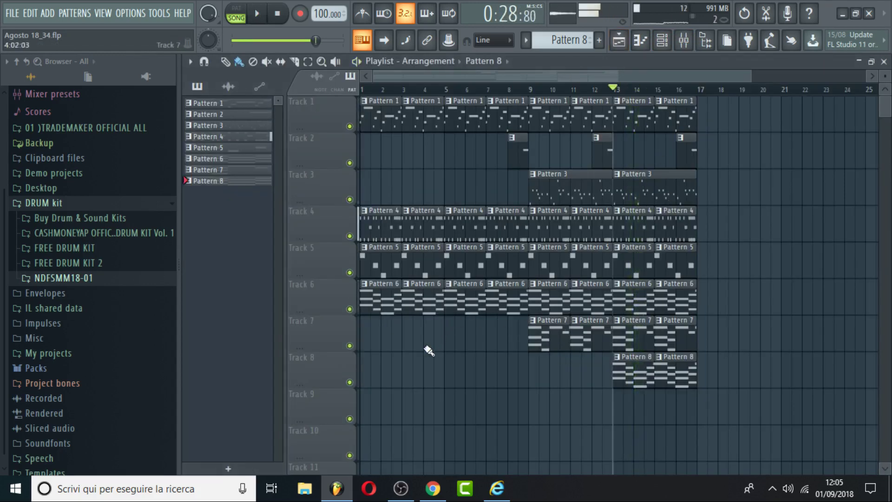
right_click(350, 345)
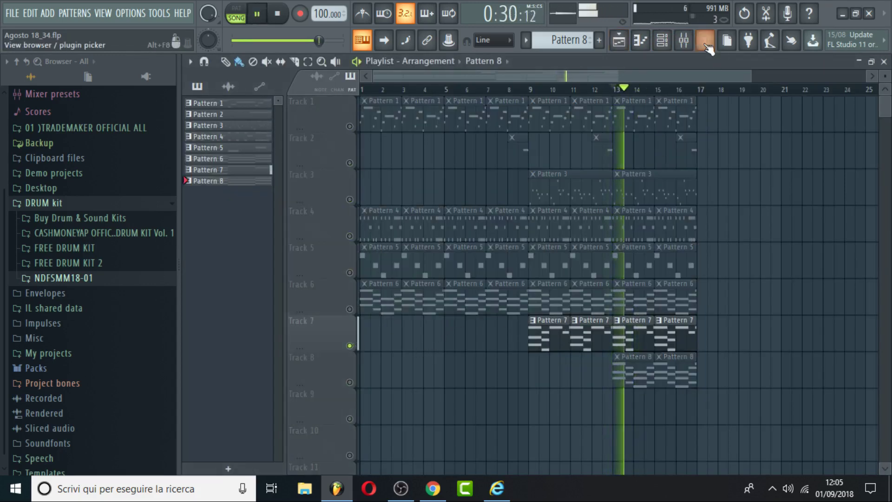
Check the soloed Pattern 7 part in the mixer during playback and return to the playlist
left_click(684, 40)
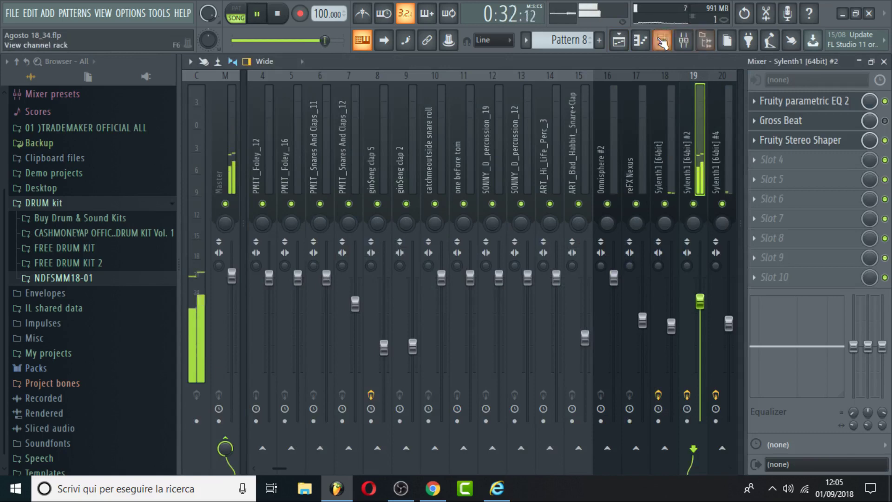
left_click(663, 40)
left_click(619, 41)
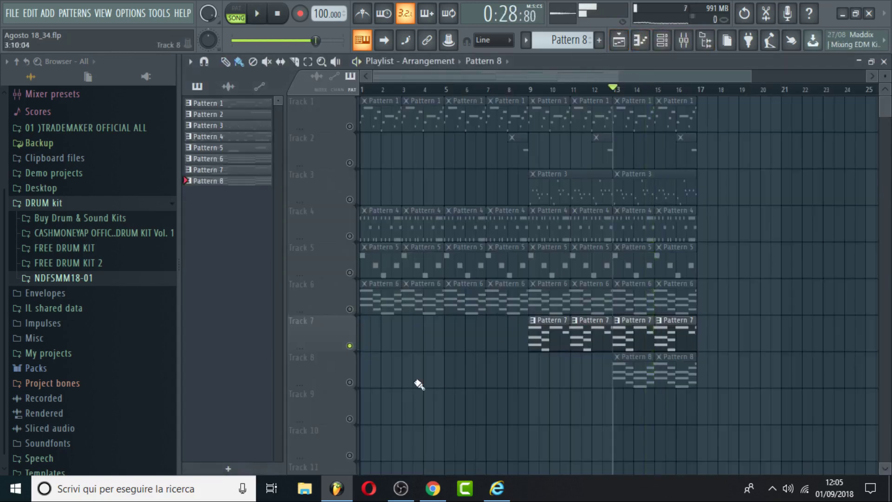
Solo Track 8 in the playlist and play its Pattern 8 clips with the channel rack shown
right_click(350, 382)
left_click(682, 43)
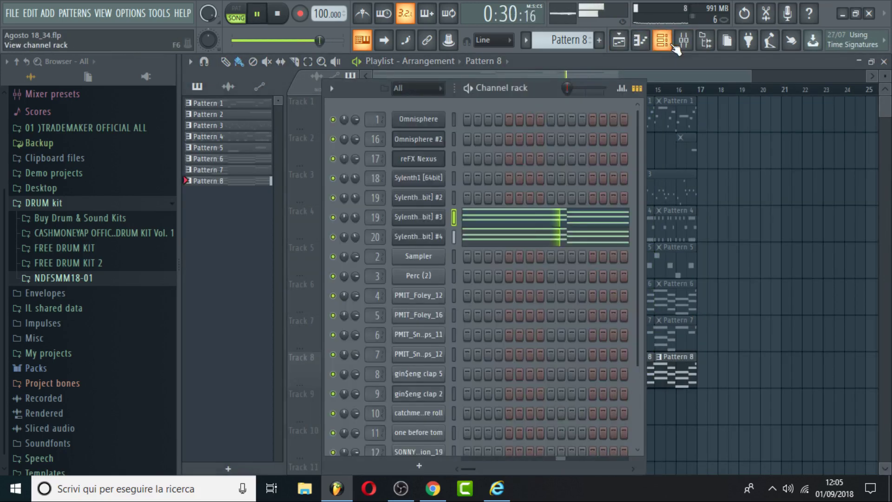
key("space")
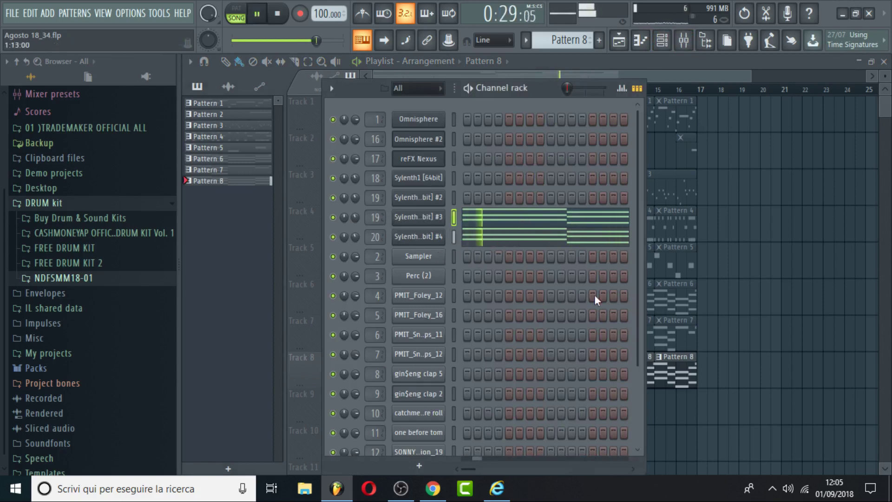
key("space")
left_click(654, 77)
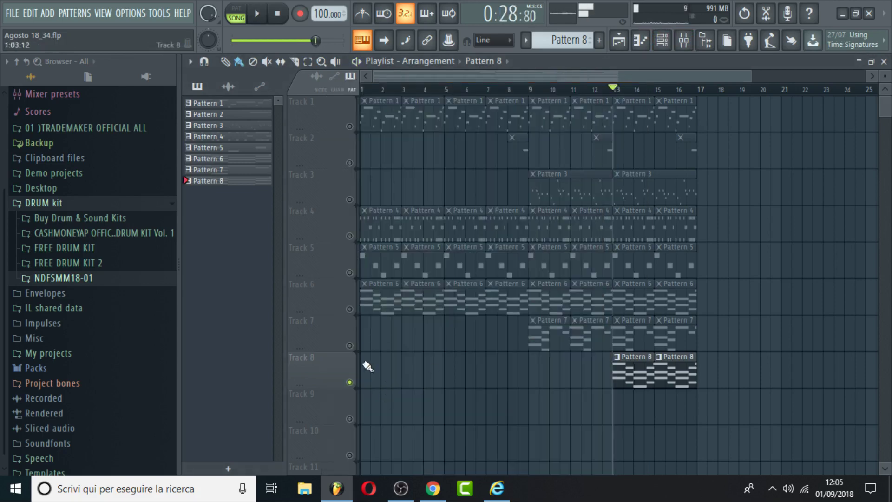
Unsolo the playlist so that all tracks are active again
right_click(350, 352)
key("space")
Open Pattern 8 in the piano roll and play the full mix with the channel rack shown
key("space")
right_click(351, 351)
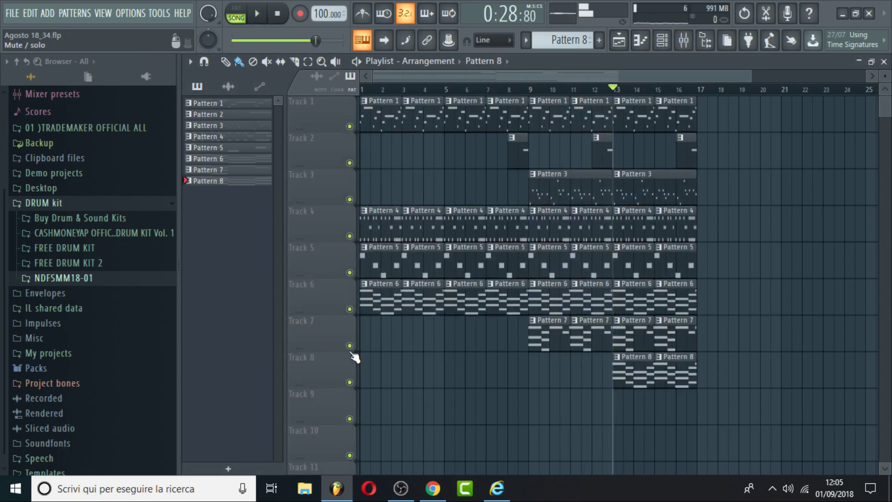
double_click(639, 378)
left_click(665, 43)
key("space")
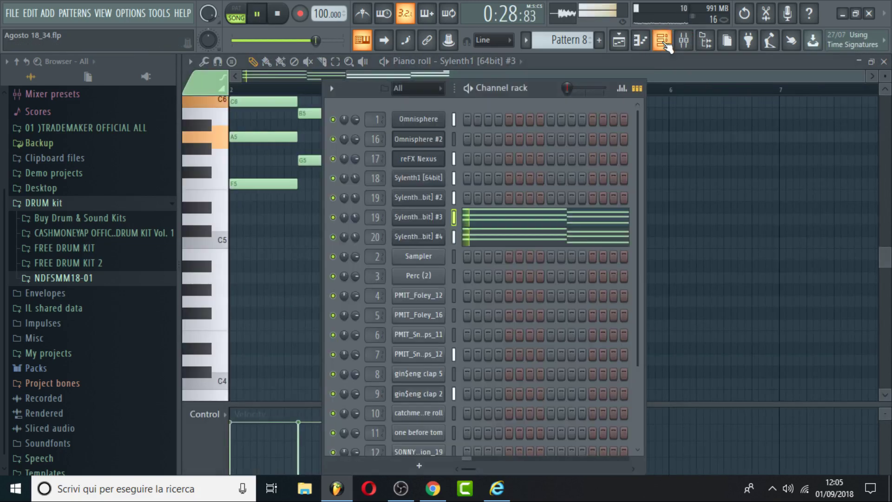
key("space")
key("F5")
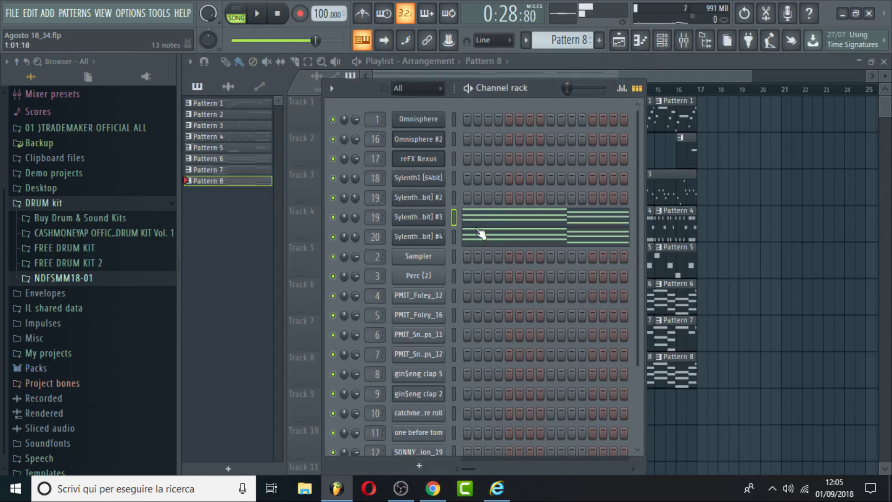
Copy the Sylenth1 #2 notes of Pattern 7 from the channel rack
left_click(668, 341)
left_click(672, 46)
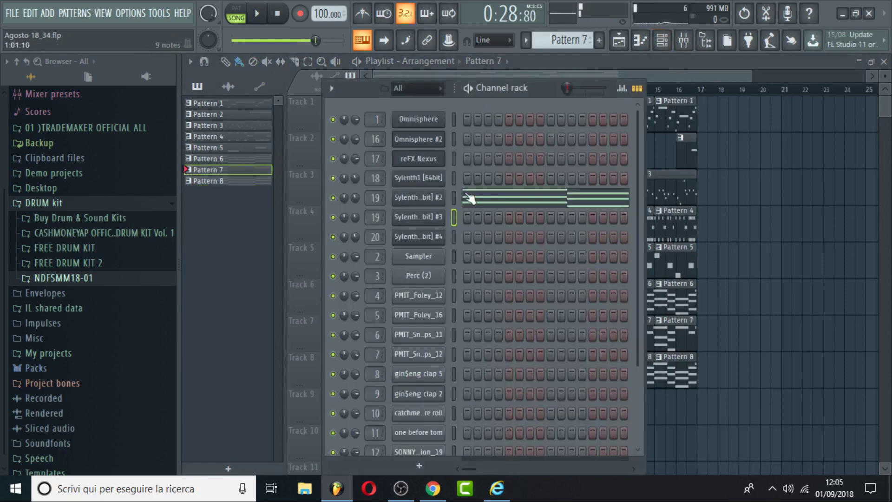
right_click(442, 199)
left_click(586, 222)
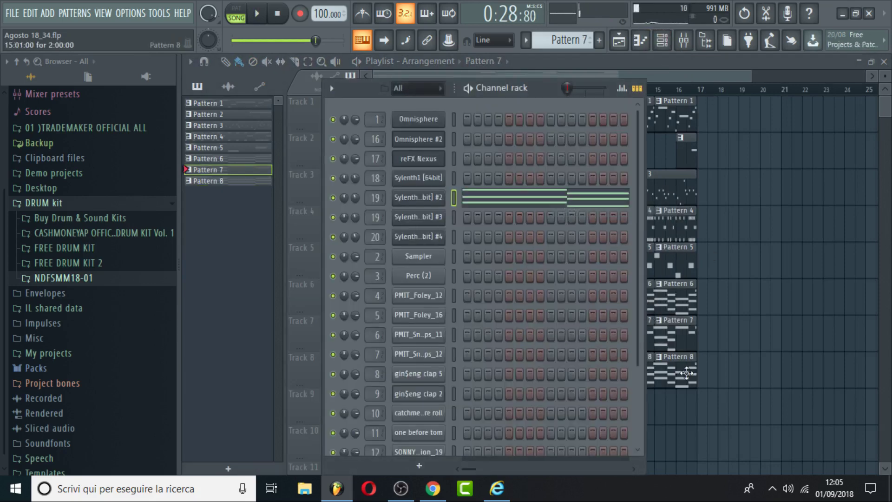
Paste the copied notes over the Sylenth1 #3 notes in Pattern 8
double_click(684, 370)
left_click(662, 40)
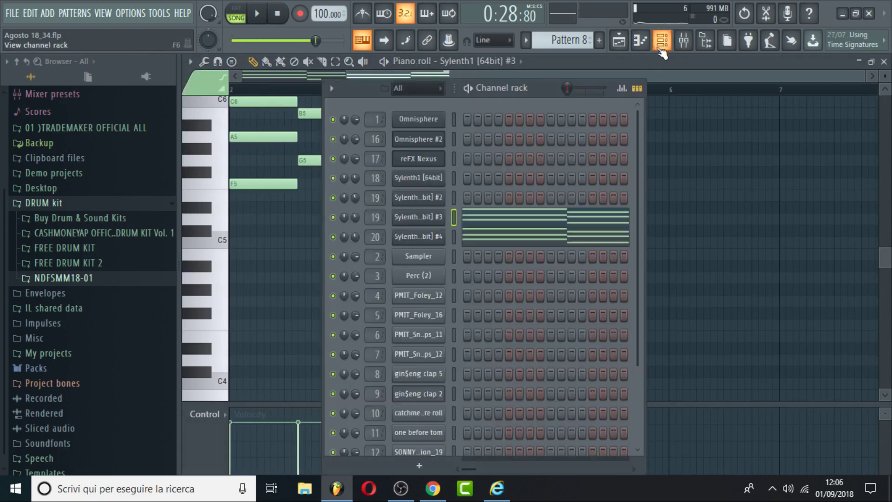
right_click(444, 213)
left_click(572, 242)
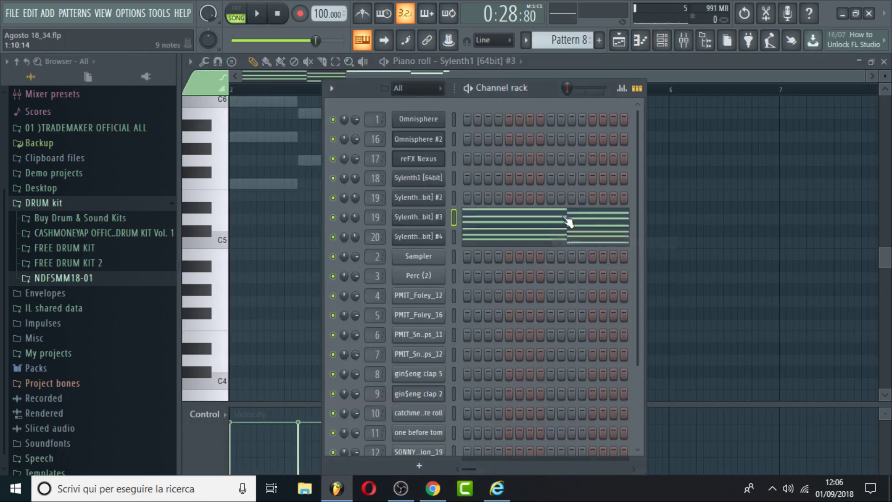
Transpose the pasted Sylenth1 #3 notes down one octave in the piano roll and play the song briefly
key("F6")
scroll(408, 149, "up", 7)
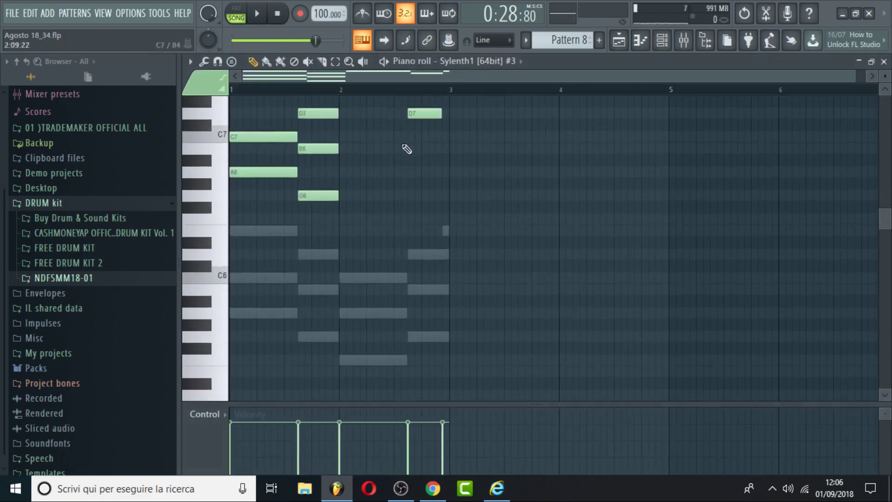
key("space")
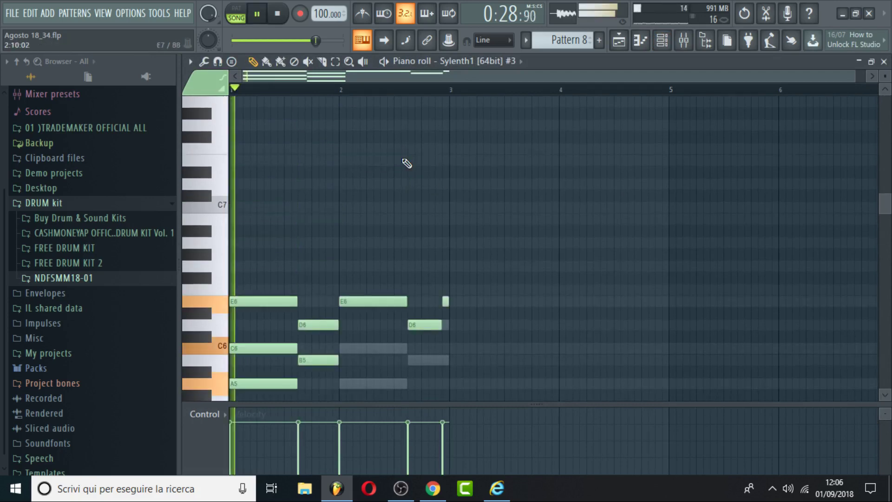
key("space")
Switch playback to pattern mode and play Pattern 8 on its own from the Sylenth1 #3 piano roll
left_click(621, 45)
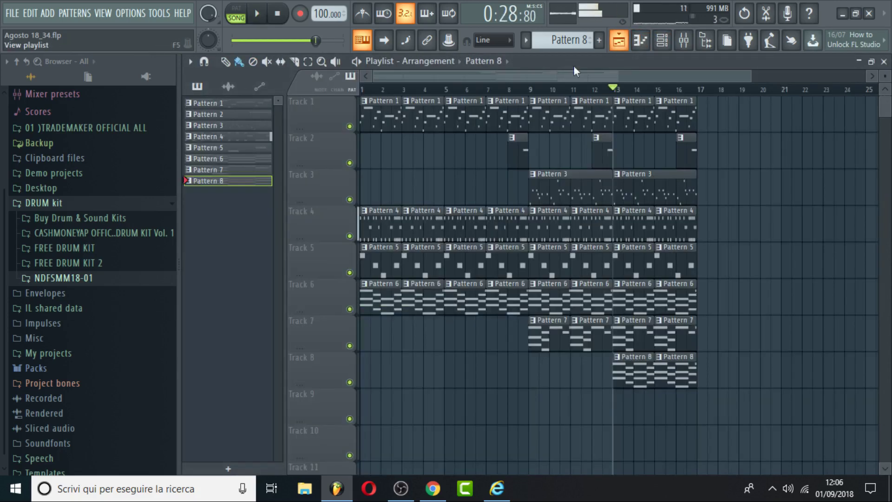
left_click(641, 42)
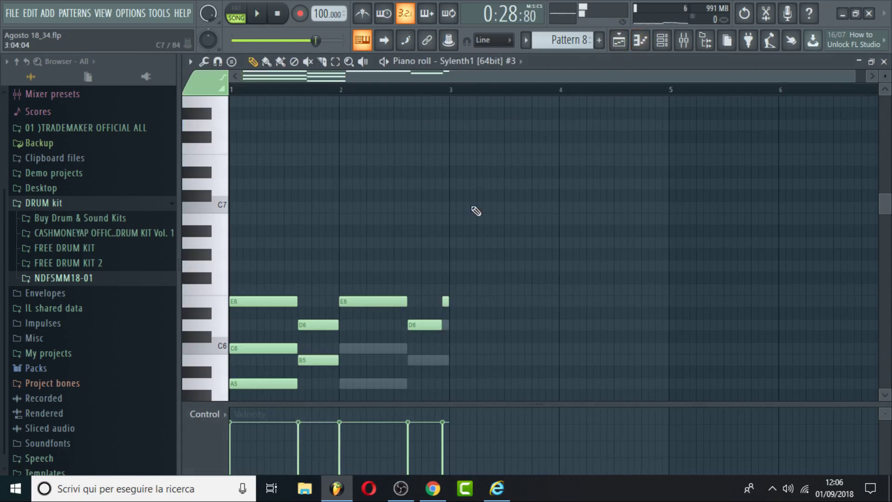
scroll(475, 211, "down", 3)
left_click(236, 8)
key("space")
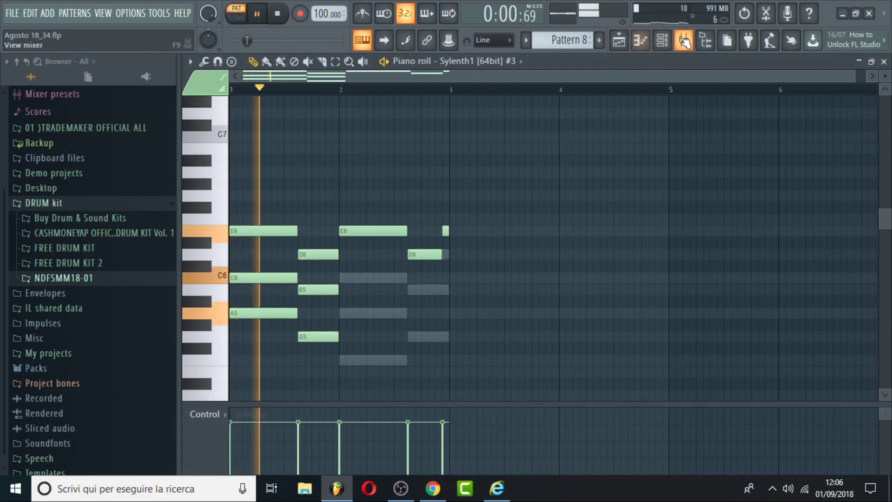
left_click(667, 44)
left_click(667, 45)
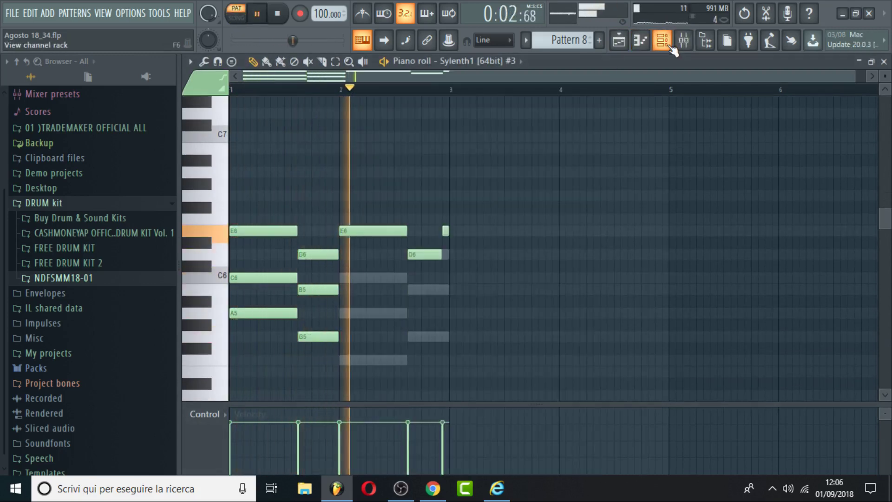
Try the Sylenth1 #3 notes one octave higher, move them back down an octave and replay the opening chord
key("ctrl+Up")
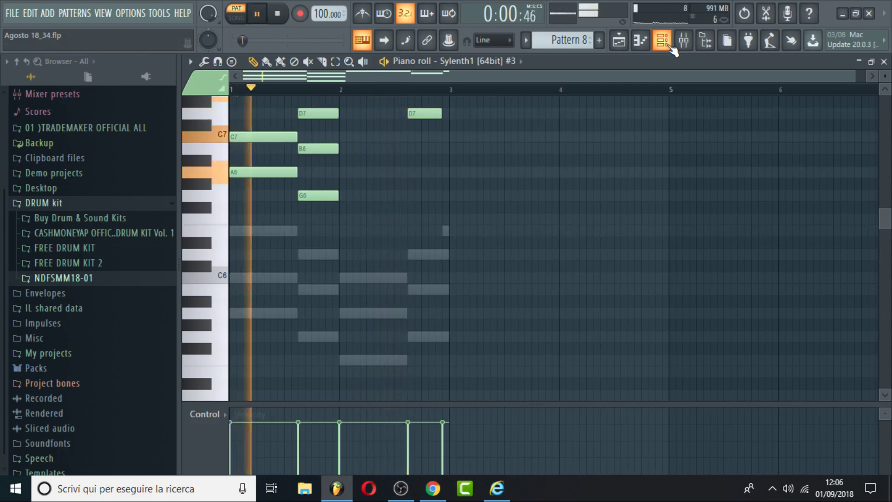
key("Down")
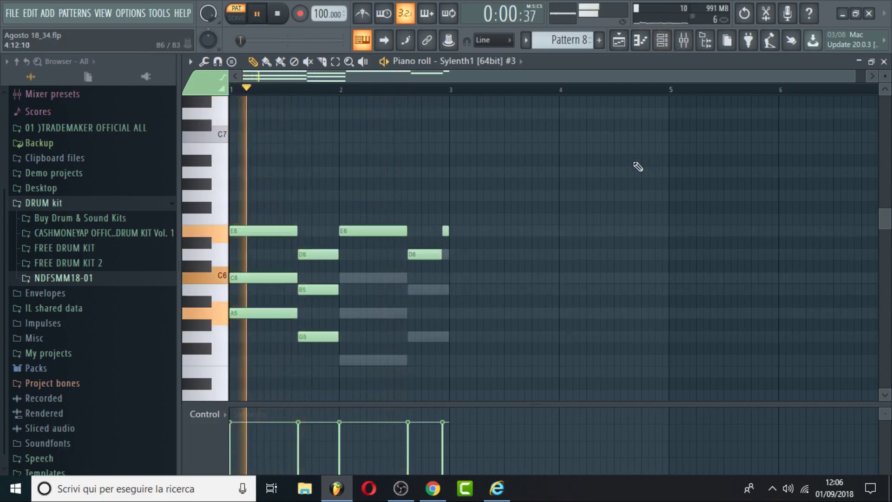
key("space")
key("space")
key("space")
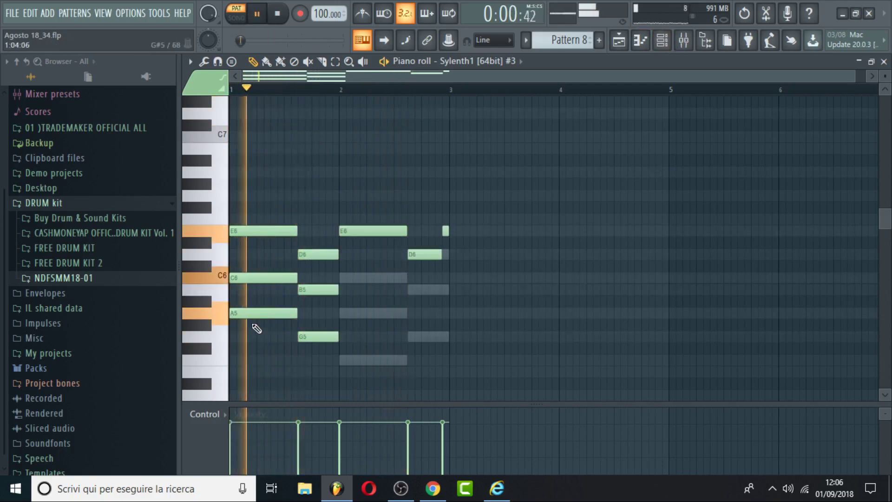
key("space")
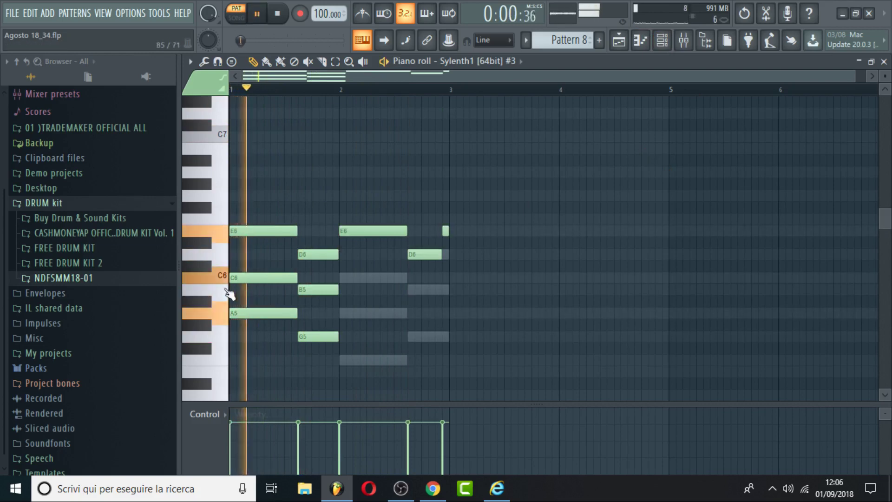
key("space")
Delete C6 and A5 from the first Sylenth1 #3 chord and G5 from the second, replaying the pattern between edits
key("space")
right_click(240, 278)
right_click(240, 313)
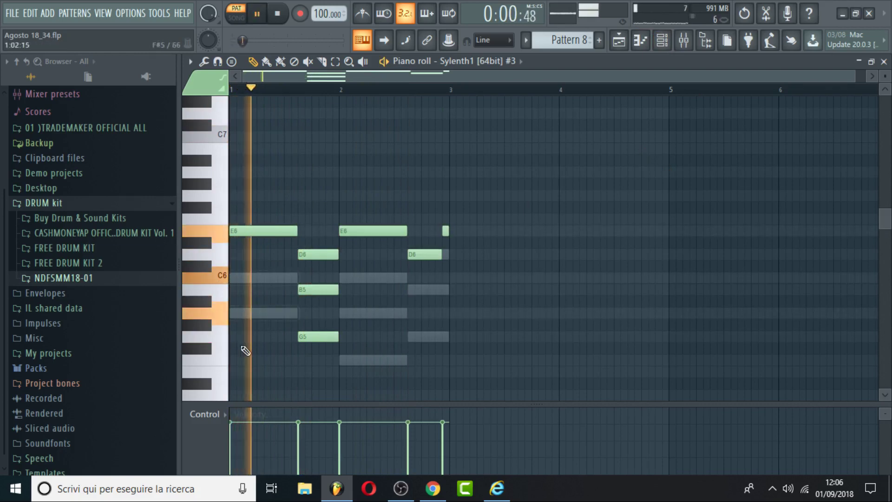
key("space")
key("space")
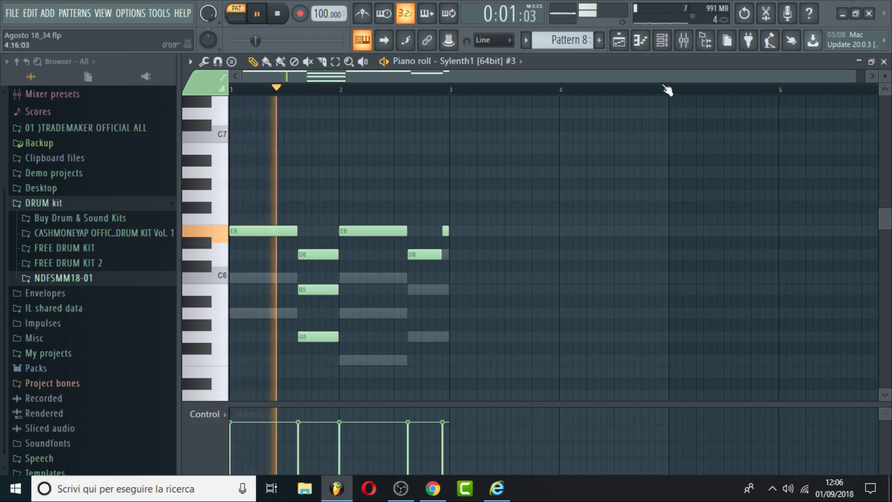
key("space")
key("space")
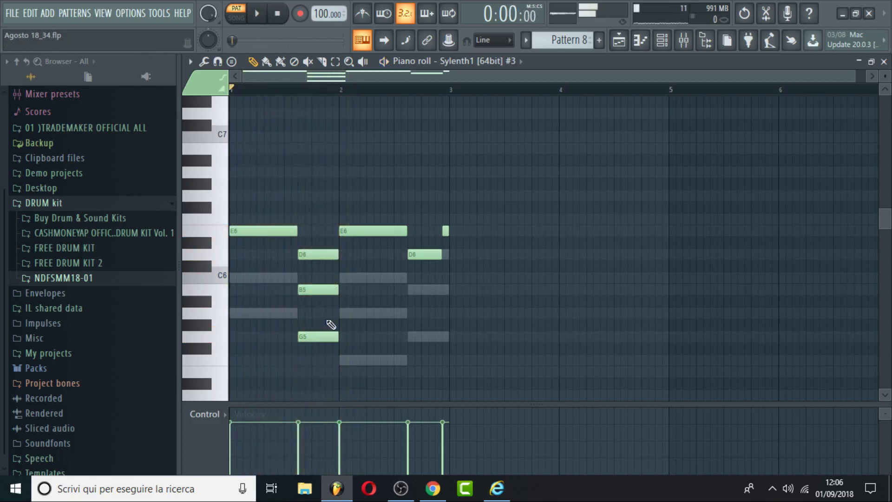
right_click(333, 335)
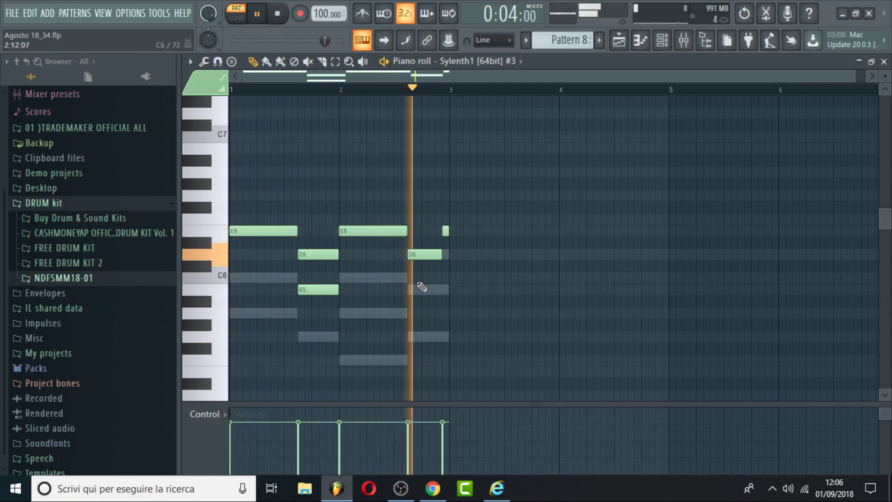
Play the song from bar 13 in song mode and lower the Sylenth1 #3 channel volume in the channel rack
left_click(627, 43)
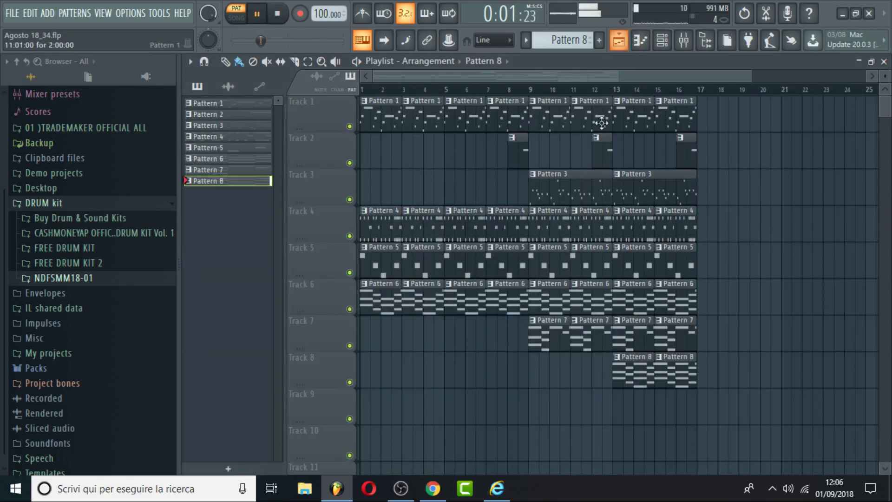
left_click(618, 89)
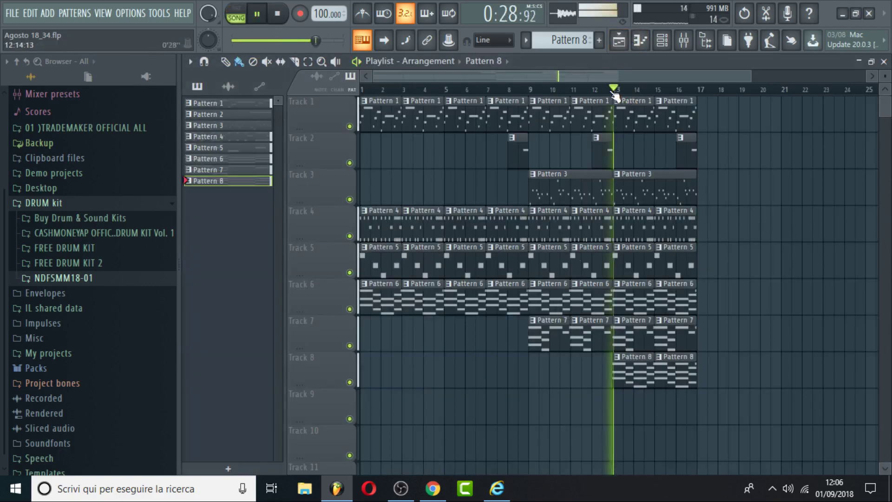
left_click(660, 44)
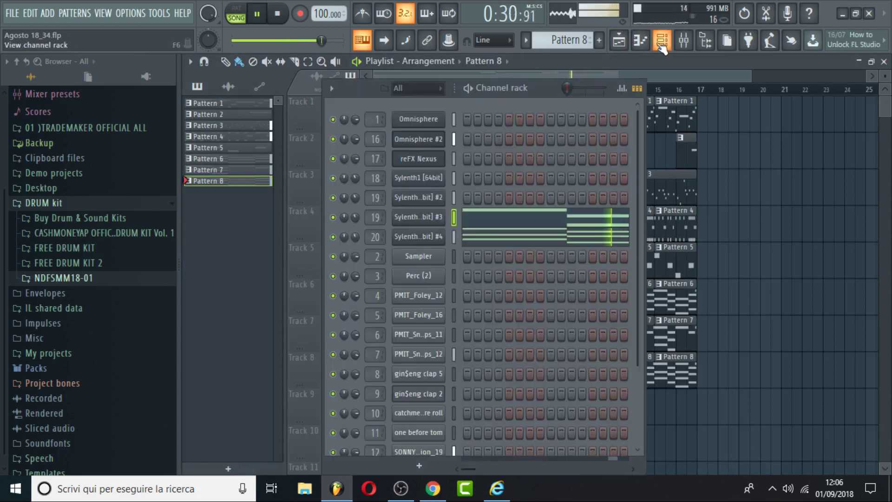
scroll(354, 217, "down", 2)
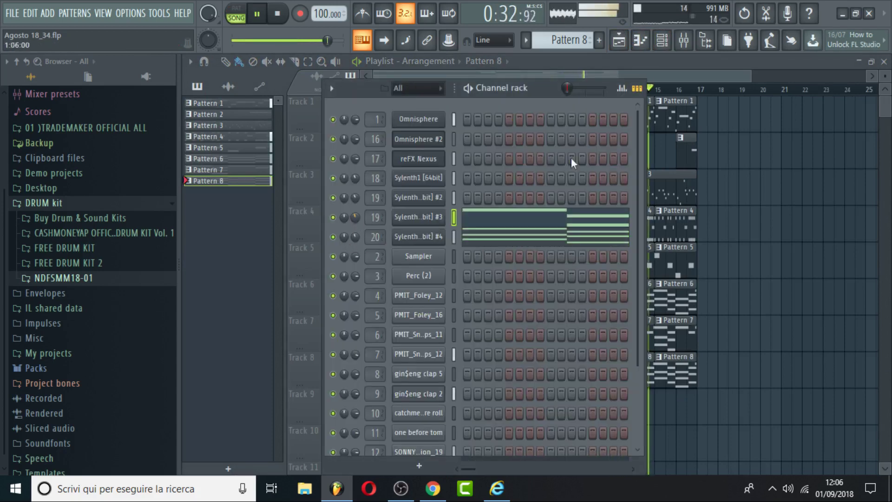
Solo the Sylenth1 and Sylenth1 #2 mixer tracks, 18 and 19, and play them from bar 13
left_click(691, 50)
right_click(694, 204)
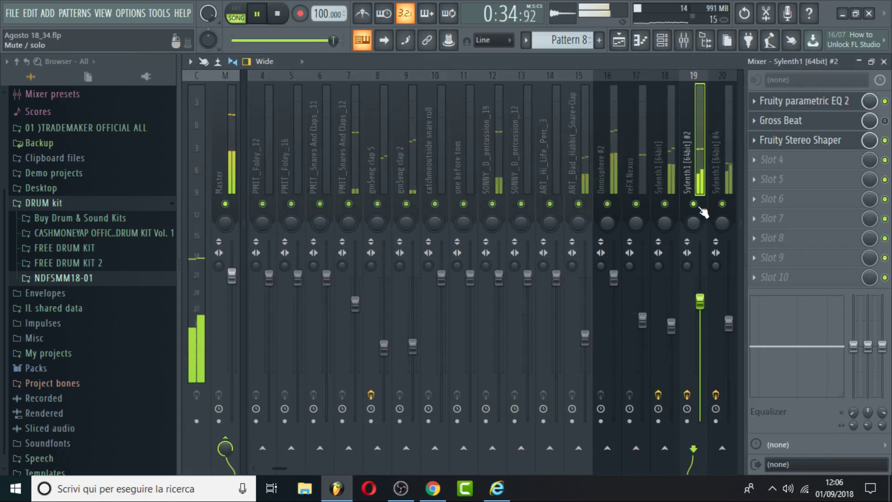
key("space")
key("space")
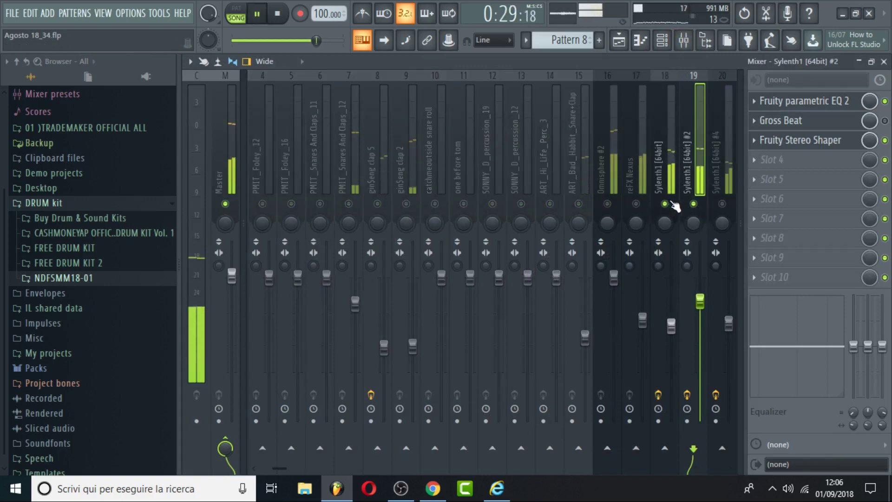
key("space")
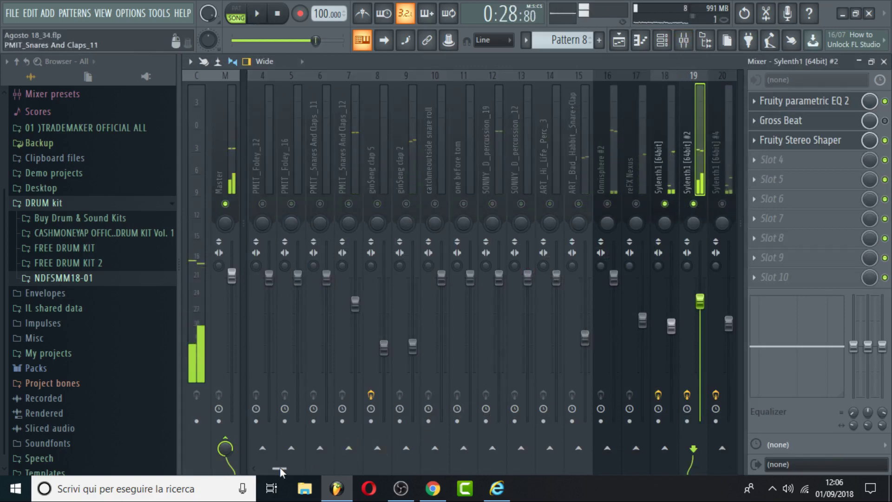
Audition mixer track 20, Sylenth1 #4, in solo and then track 18, Sylenth1, from bar 13
left_click_drag(280, 468, 295, 469)
right_click(618, 203)
key("space")
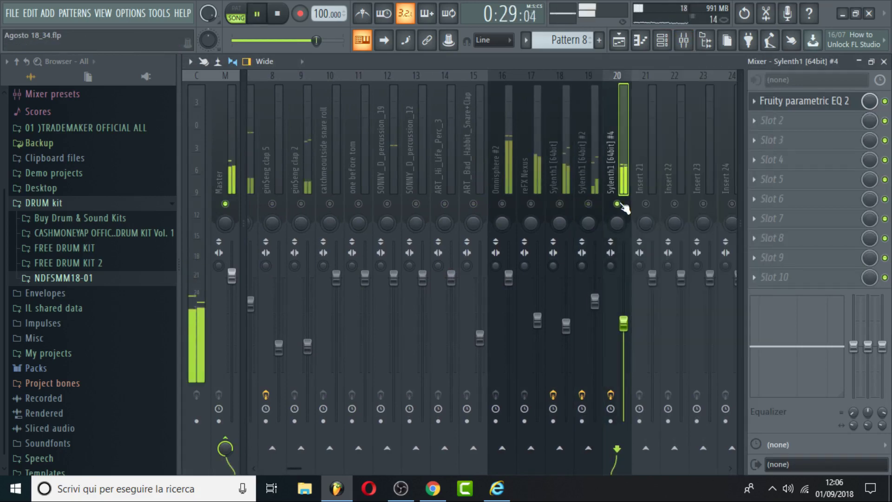
key("space")
left_click(566, 190)
key("space")
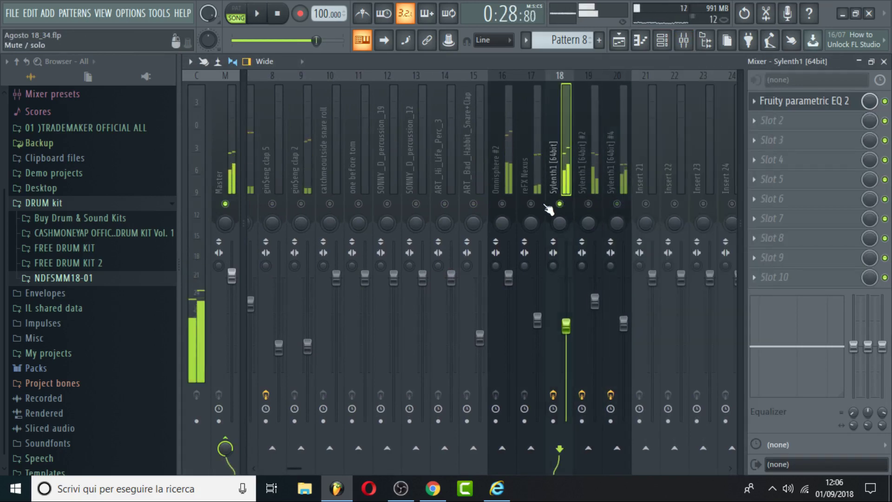
Audition mixer tracks 17, reFX Nexus, and 16, Omnisphere #2, in solo from bar 13, and re-enable all mixer tracks
right_click(531, 203)
key("space")
key("space")
right_click(501, 203)
left_click(508, 181)
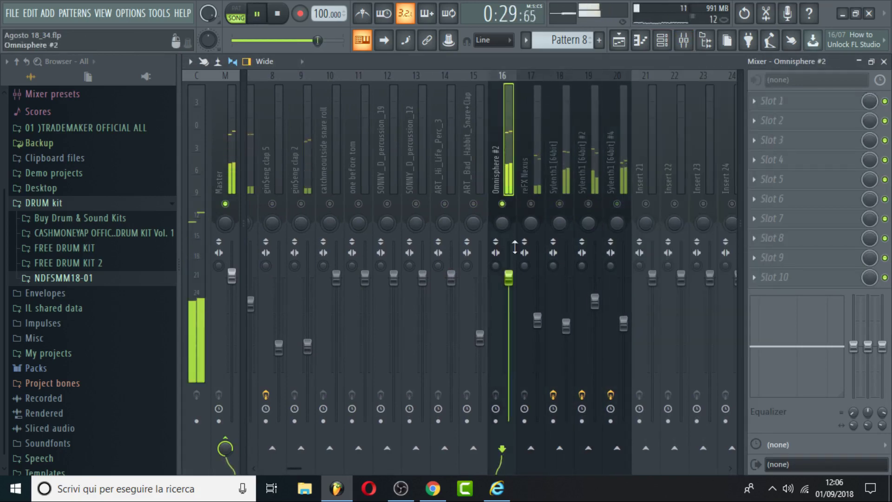
left_click(300, 204)
right_click(301, 203)
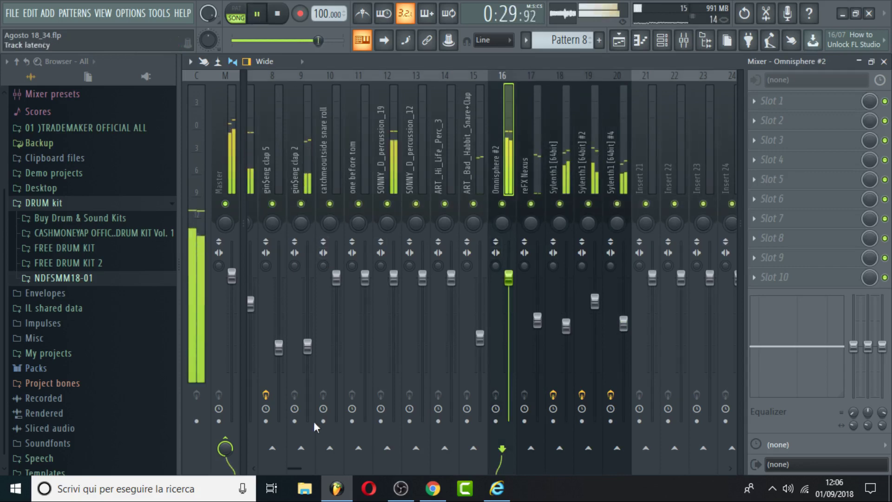
left_click_drag(295, 469, 252, 464)
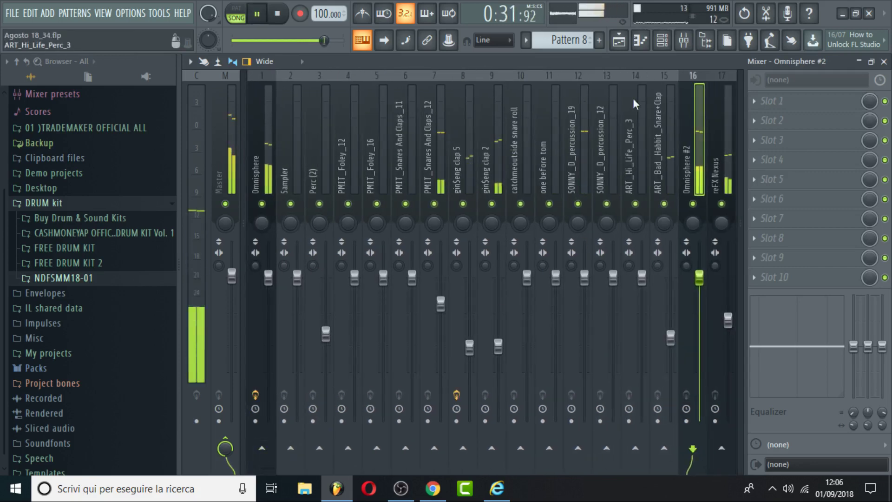
Solo the Sylenth1 #2 channel in the channel rack and play it from bar 13
left_click(619, 41)
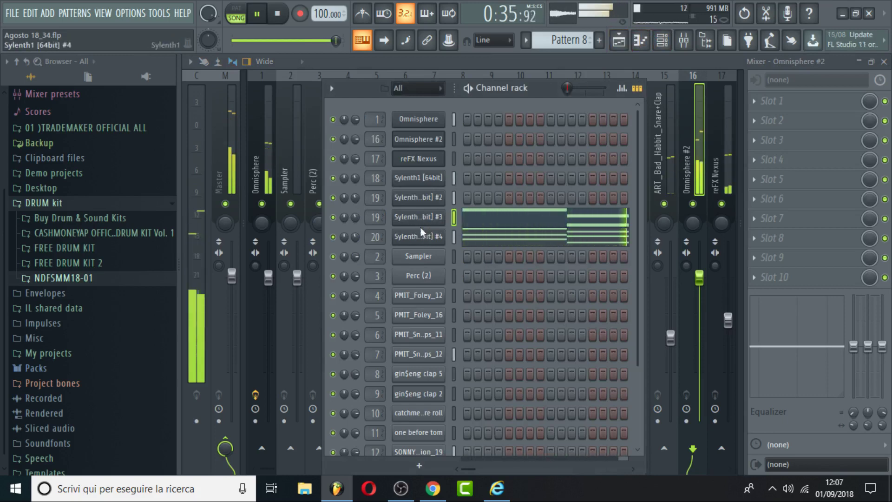
right_click(333, 198)
left_click(337, 202)
key("space")
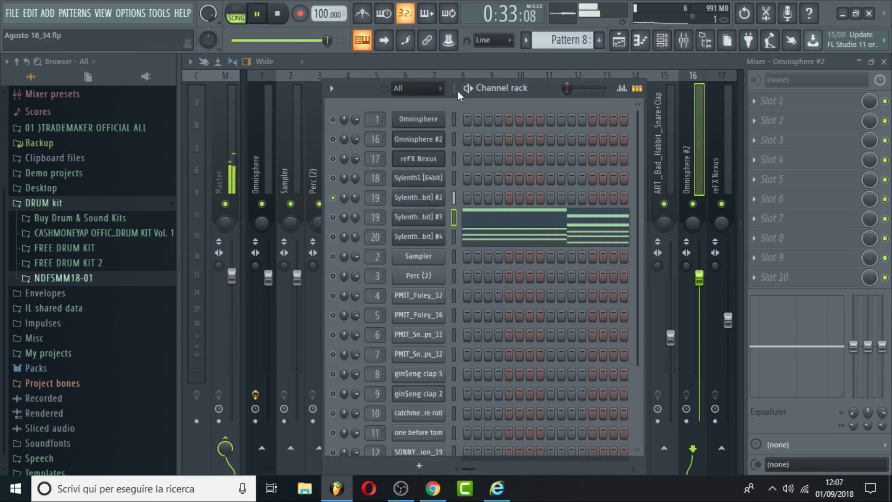
Route the Sylenth1 #2 channel to free mixer track 21, lower its volume and pan it right
left_click(407, 201)
left_click(255, 116)
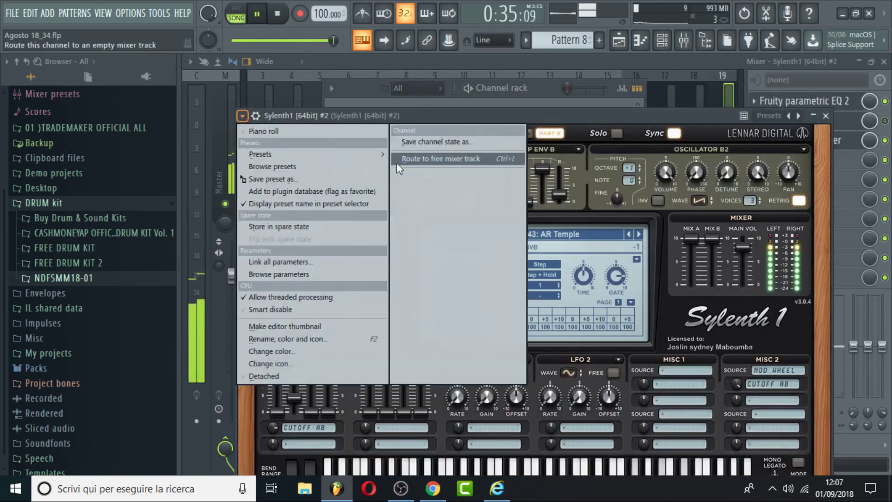
left_click(409, 160)
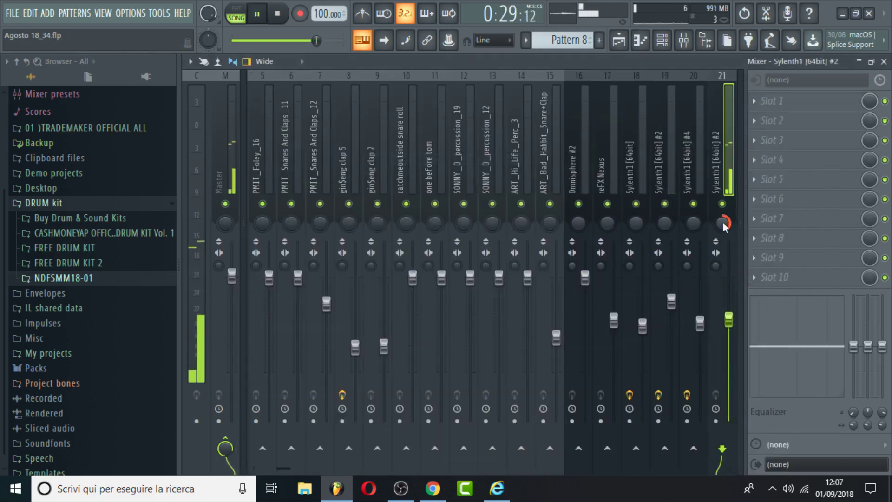
Enable Sylenth1 #3 alongside Sylenth1 #2, then pan mixer track 19 left and lower its volume to about 78%
left_click(663, 40)
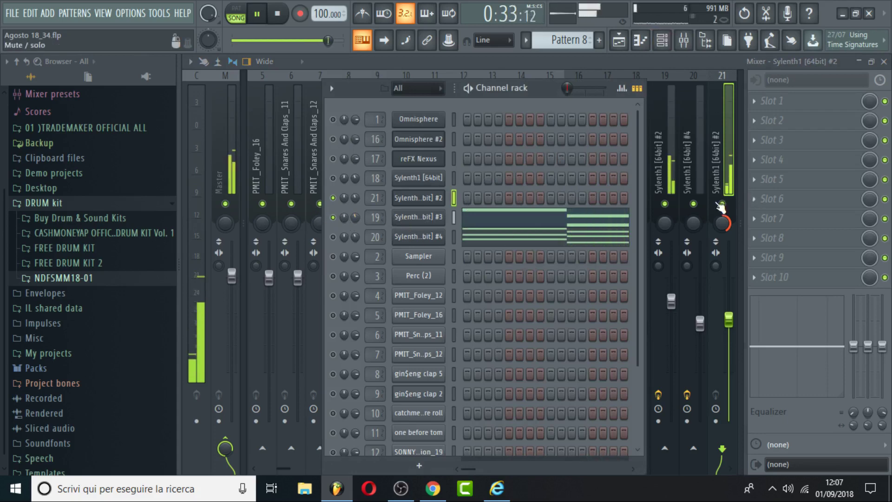
left_click(676, 186)
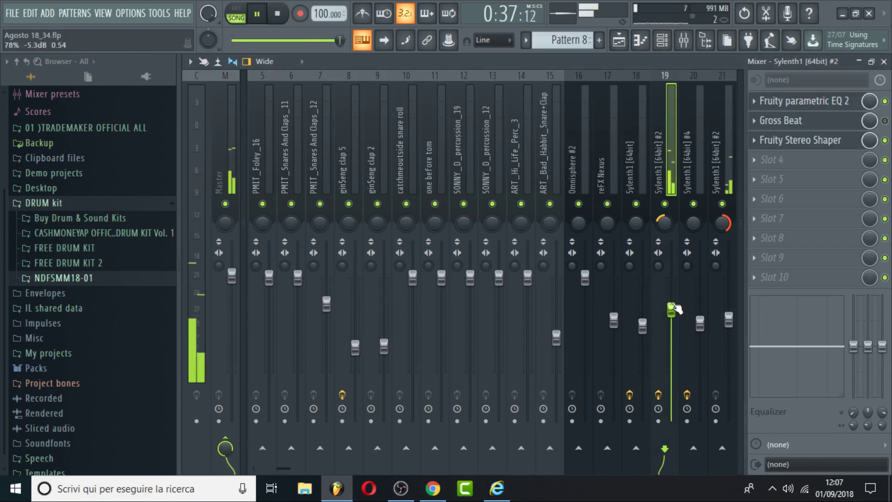
Copy the Sylenth1 #3 notes from Pattern 8 and paste them into the Sylenth1 #2 channel of Pattern 7
left_click(629, 48)
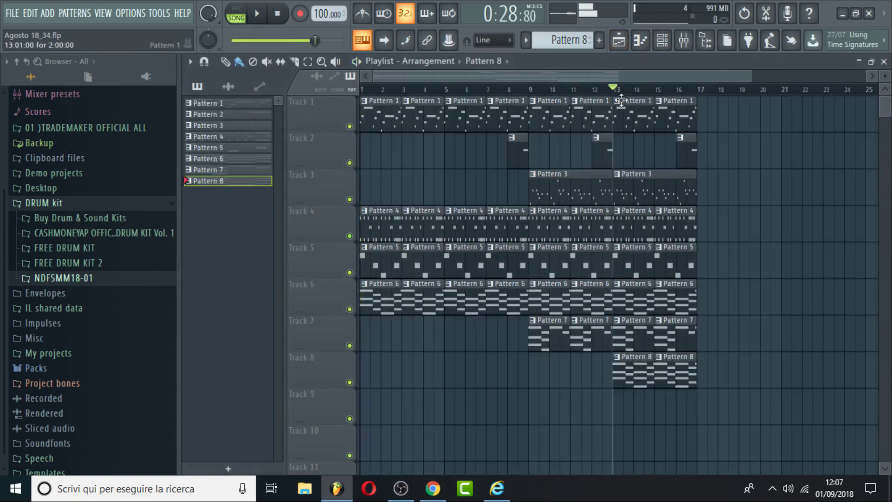
left_click(662, 41)
key("space")
right_click(423, 216)
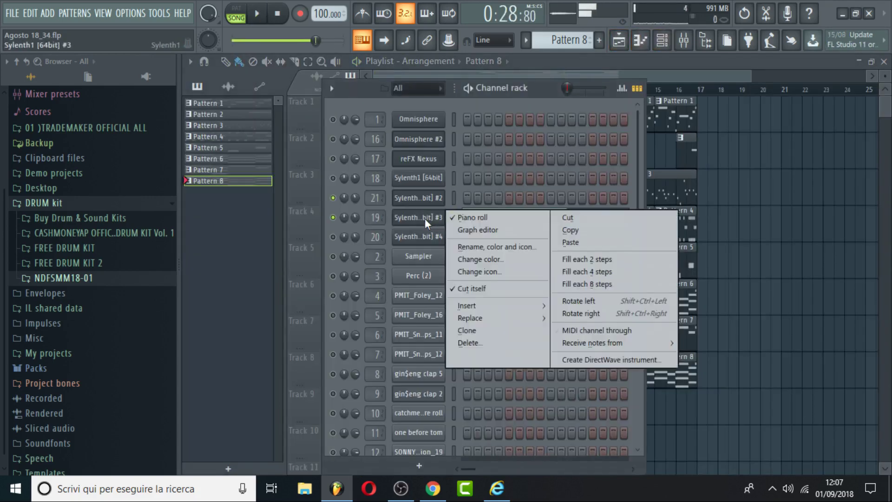
left_click(573, 232)
left_click(662, 40)
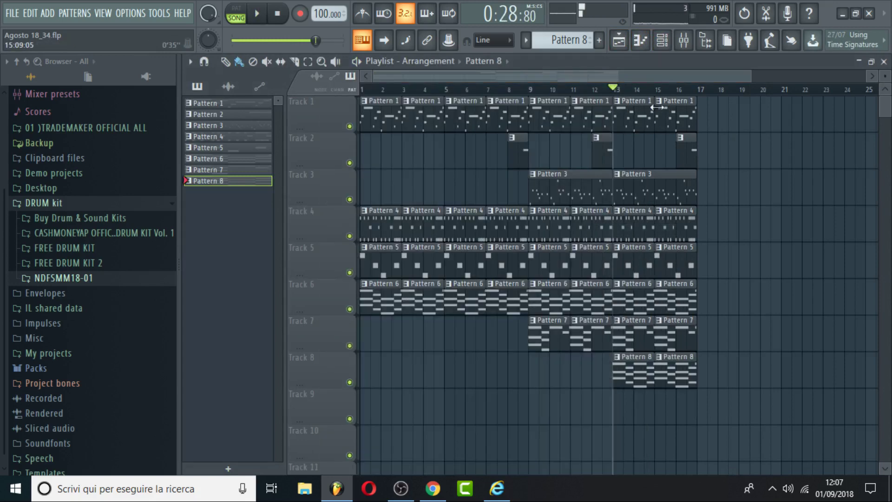
double_click(628, 337)
left_click(662, 40)
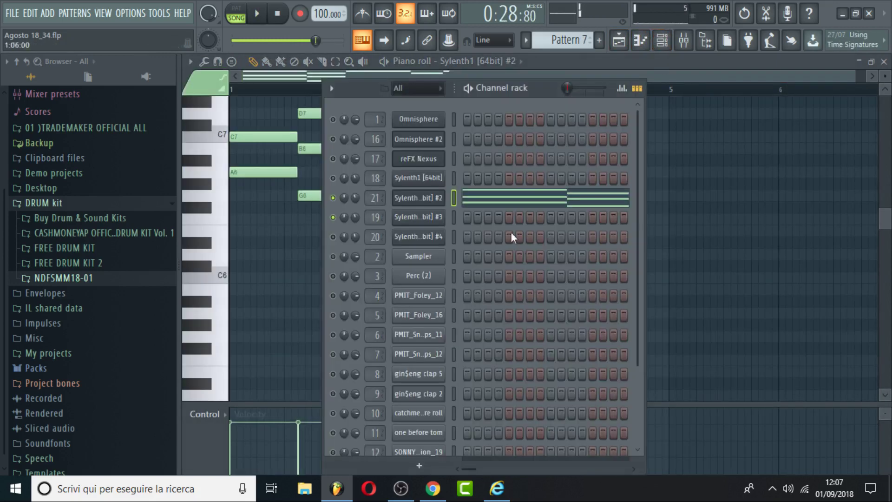
right_click(432, 201)
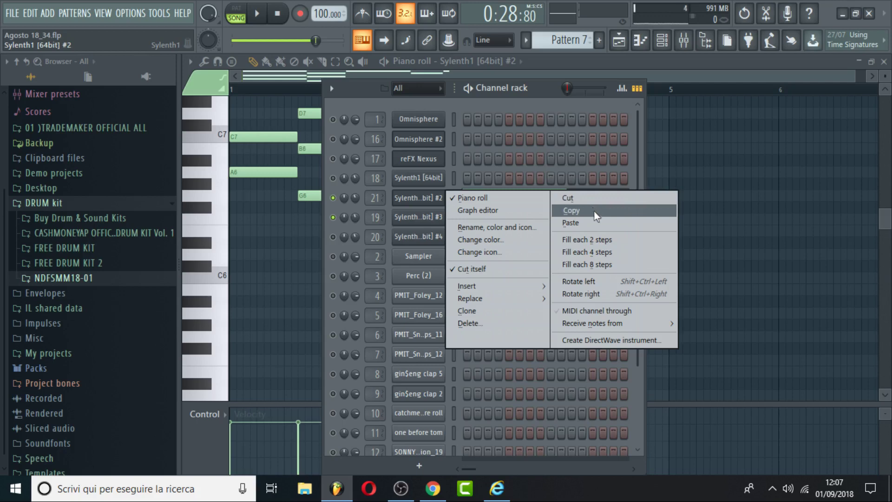
left_click(598, 222)
Play the pasted Sylenth1 #2 notes in the piano roll and transpose them up one octave
key("space")
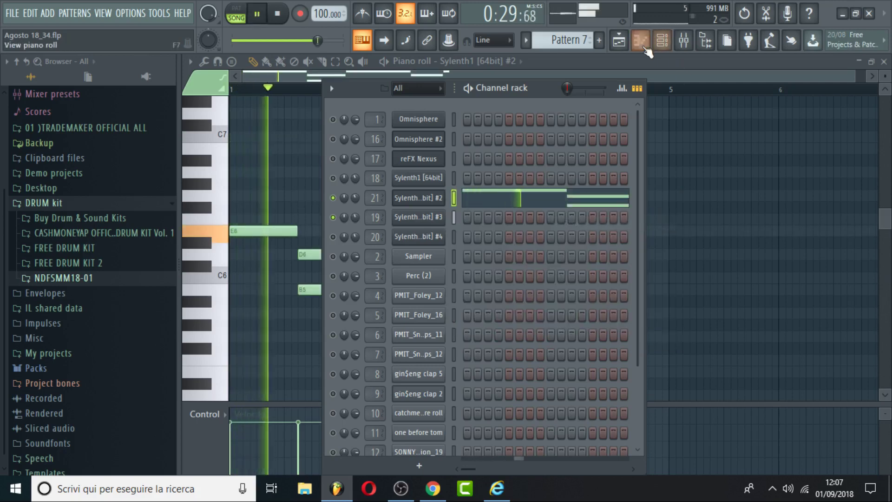
left_click(321, 71)
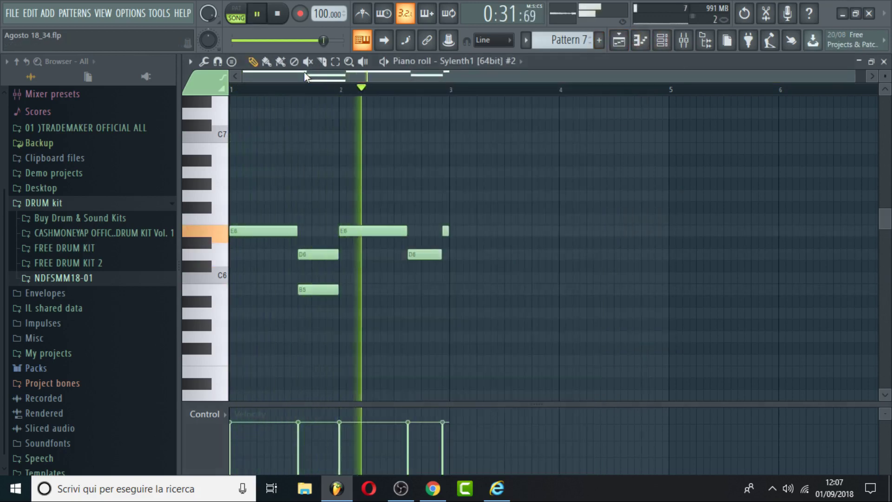
key("ctrl+Up")
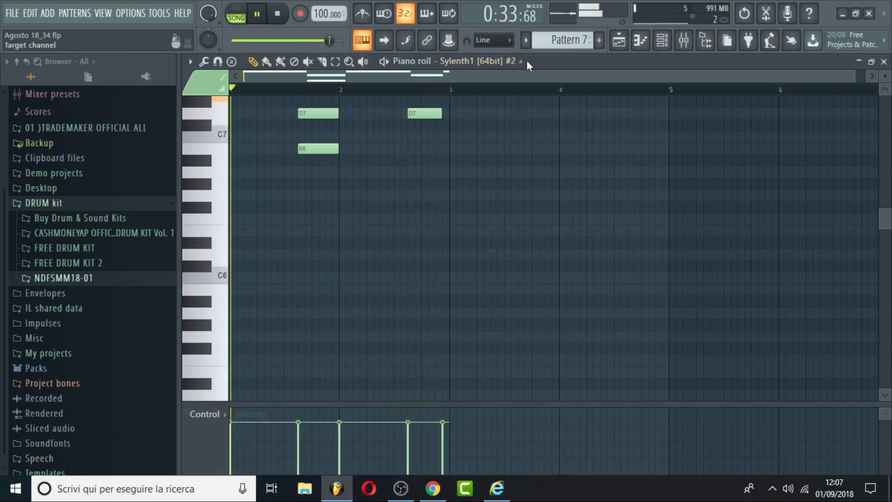
left_click(618, 40)
key("space")
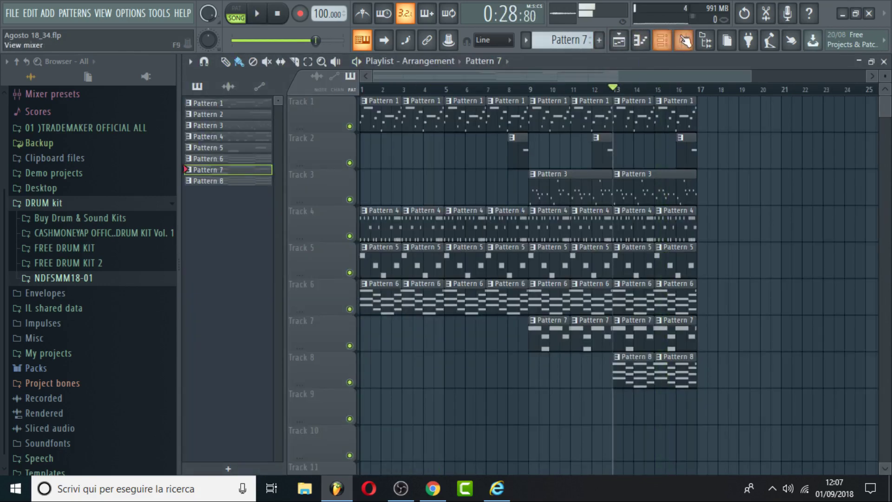
Re-enable all channels in the channel rack and play the full mix from bar 13
key("F9")
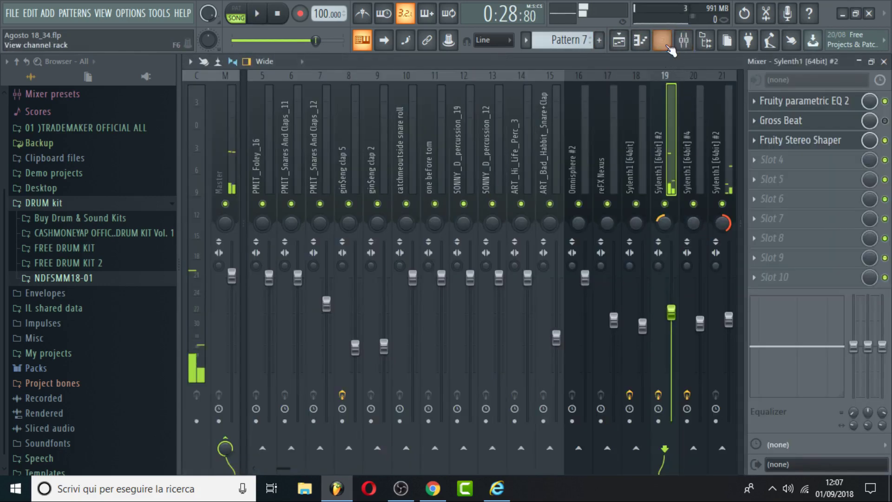
left_click(667, 46)
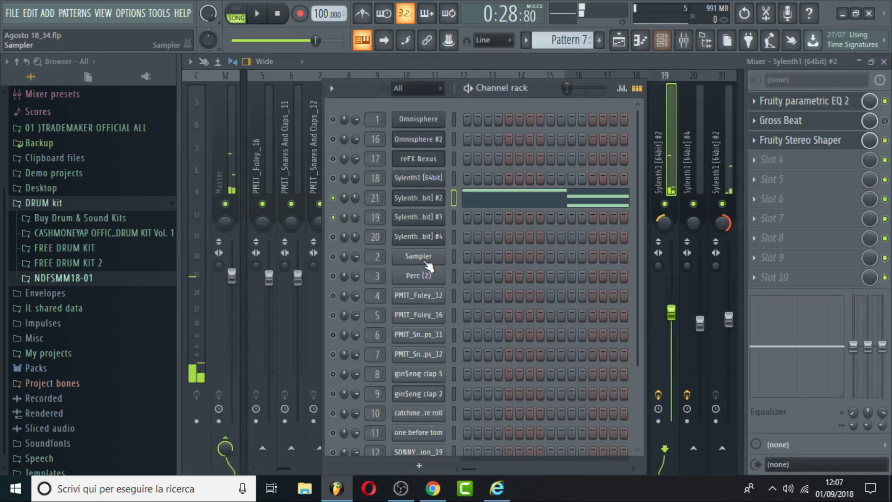
right_click(340, 200)
left_click(342, 201)
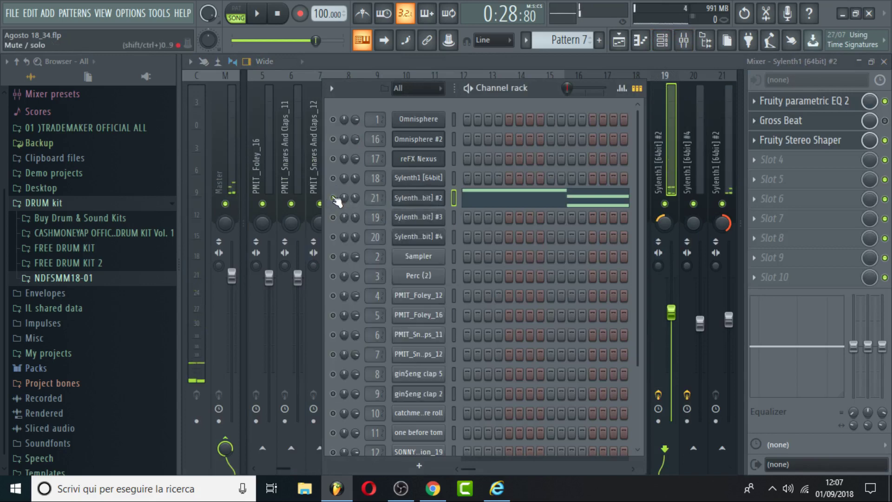
right_click(333, 198)
key("space")
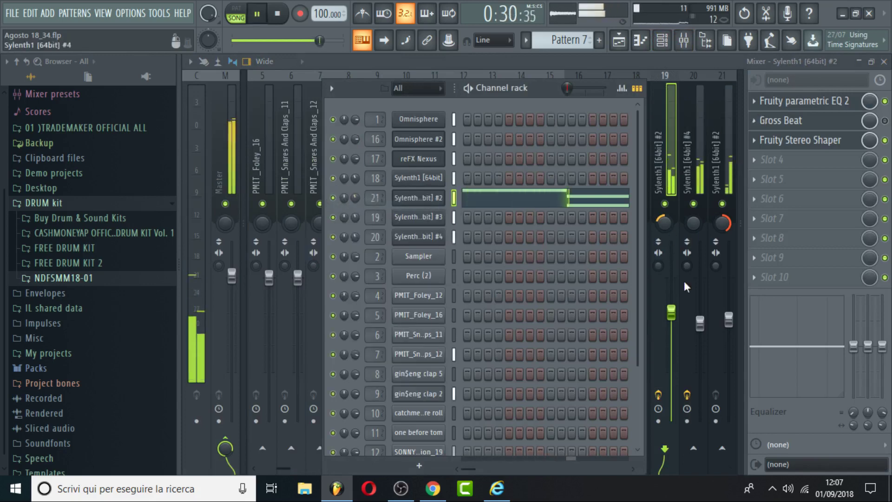
Move the Sylenth1 #2 mixer track from 21 to 20, then select tracks 19 and 20 and lower their volumes together
left_click(729, 186)
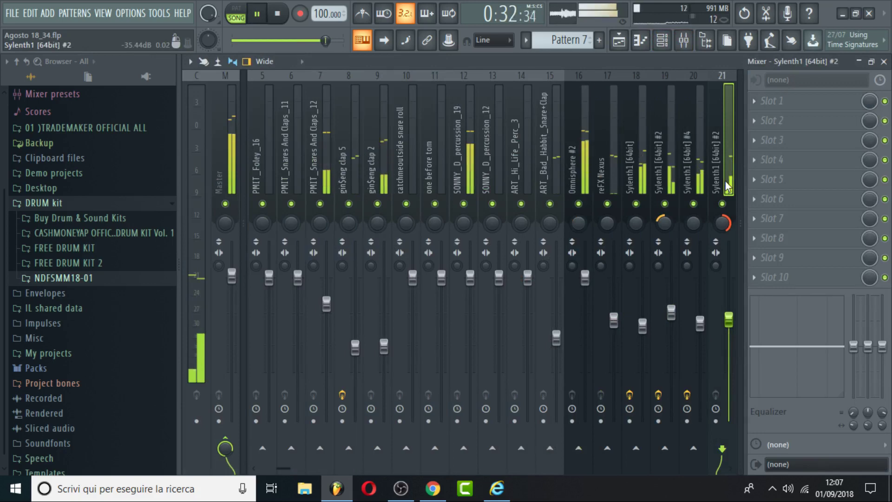
key("alt+Left")
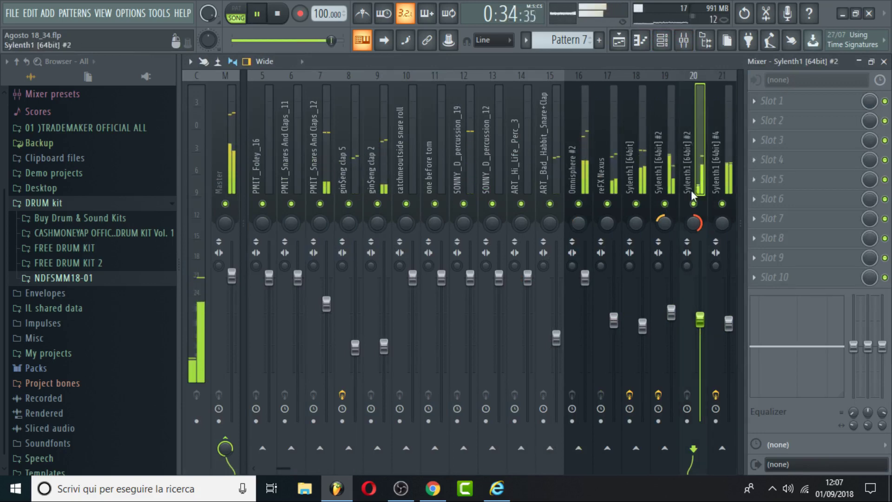
left_click(670, 188)
left_click(696, 190, "ctrl")
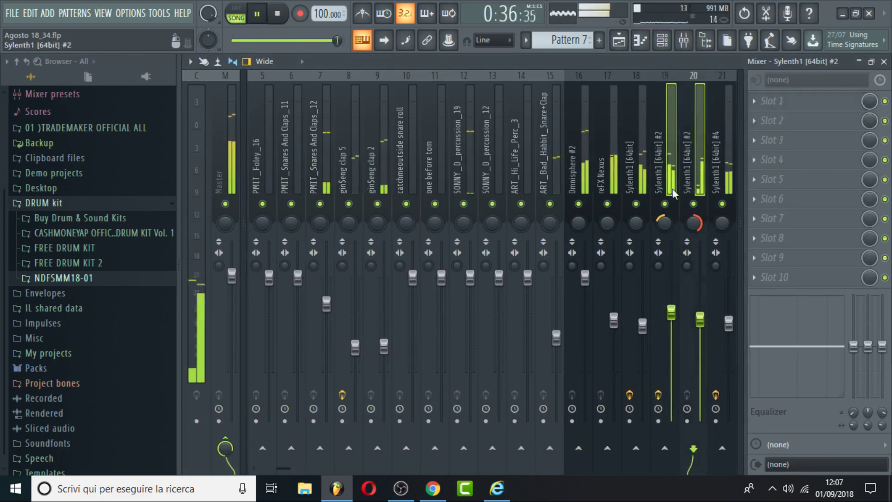
left_click_drag(699, 320, 706, 331)
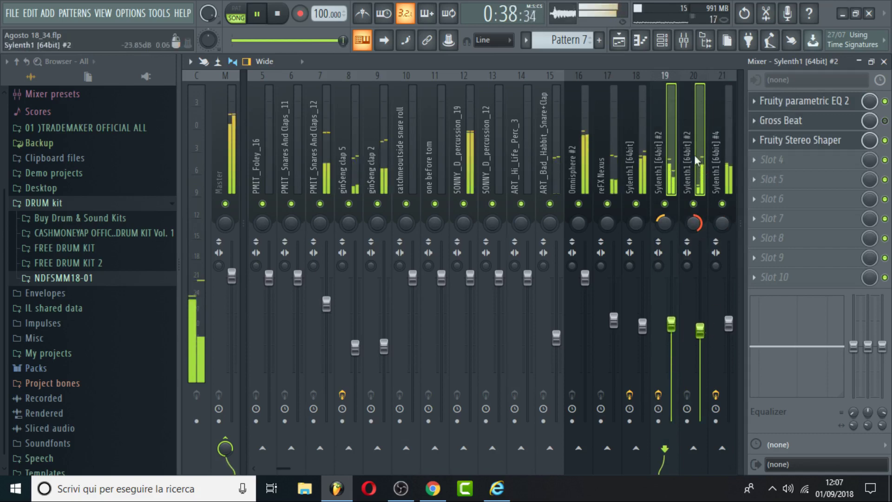
Play the song from the start and save the project Agosto 18_34.flp
left_click(618, 40)
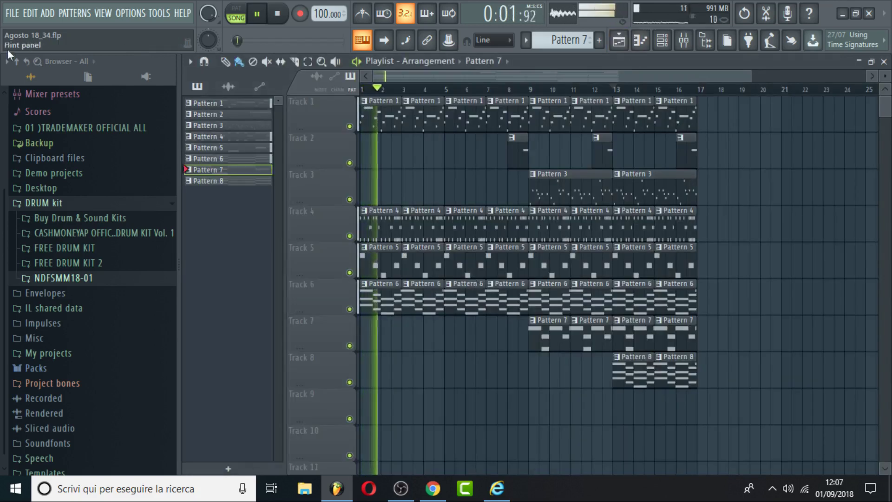
left_click(12, 13)
left_click(42, 70)
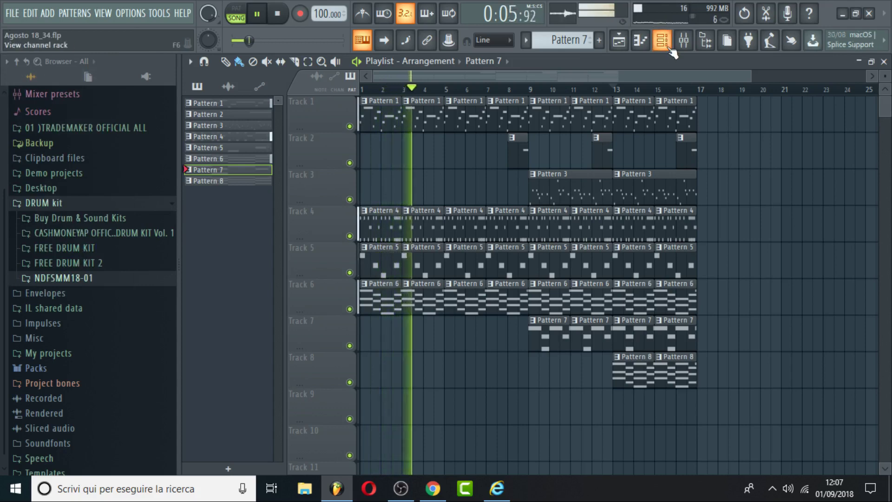
left_click(12, 13)
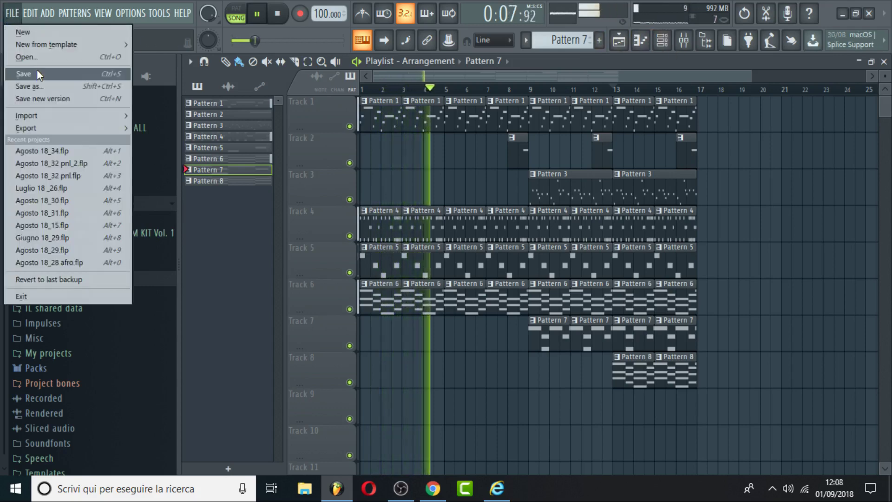
left_click(37, 69)
Play the song from bar 13, select Pattern 8 and check the levels in the mixer
left_click(609, 90)
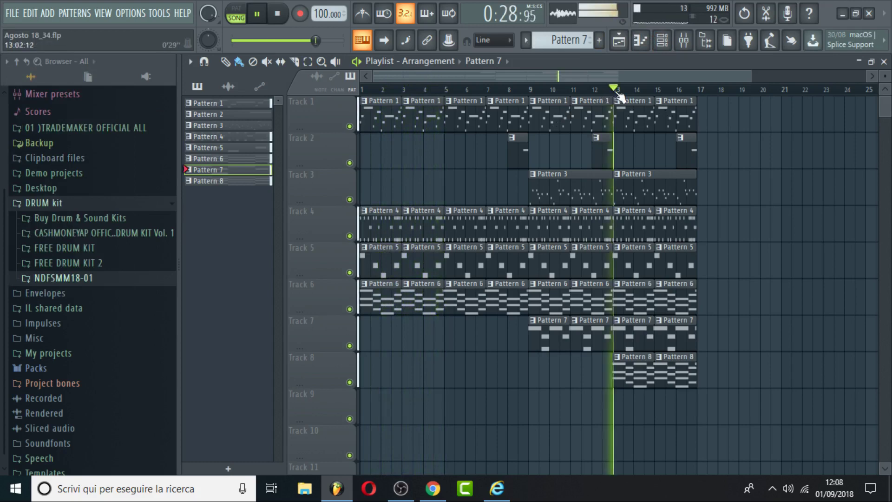
left_click(639, 353)
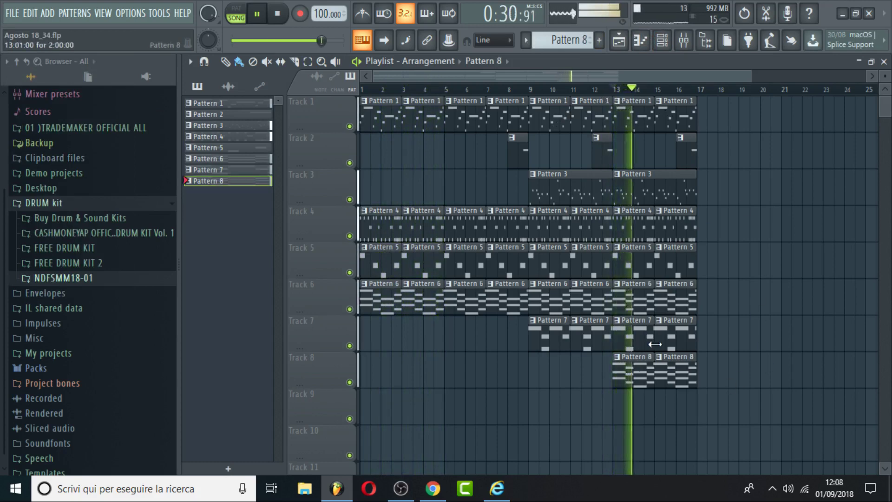
left_click(660, 45)
left_click(684, 40)
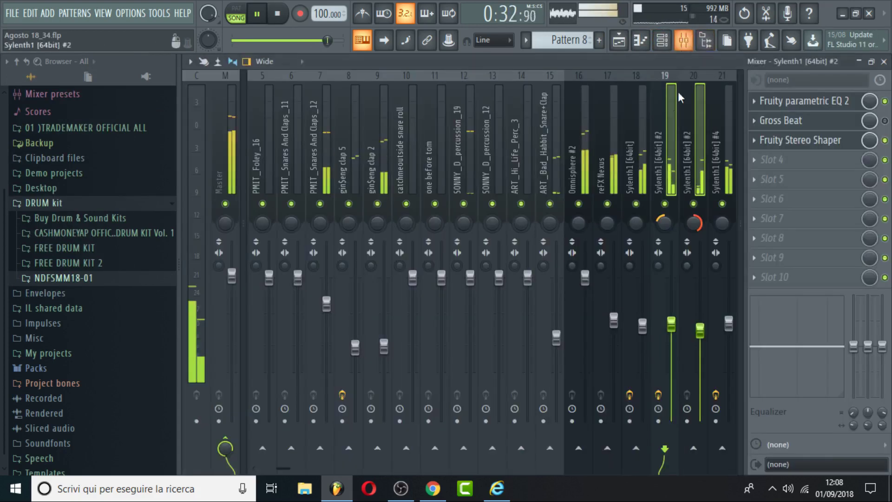
left_click(618, 40)
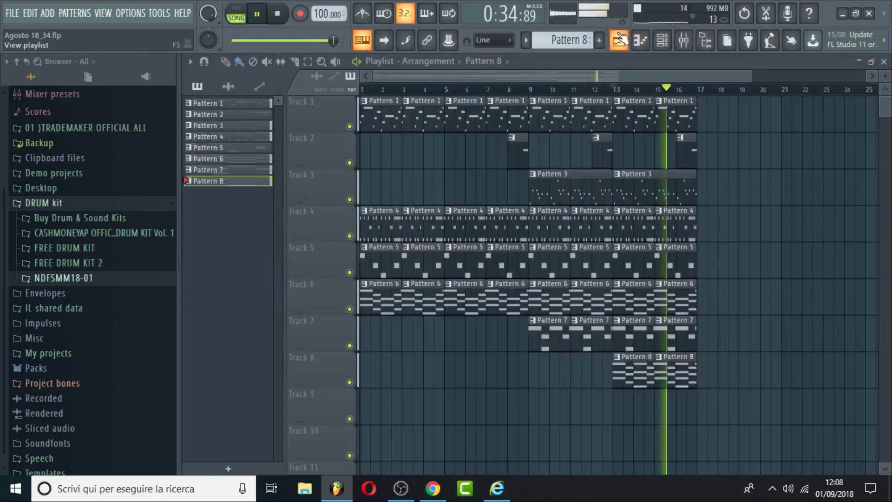
left_click(574, 39)
left_click(603, 131)
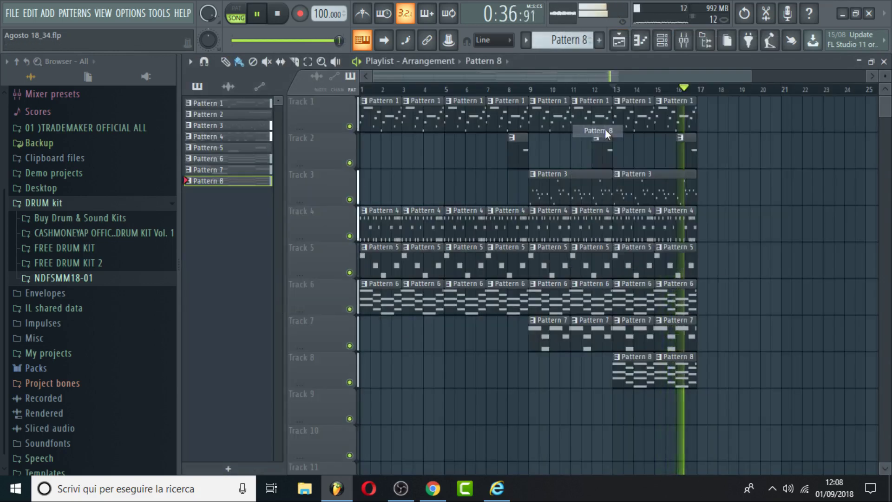
Audition mixer track 21, Sylenth1 #4, in solo and then track 18, Sylenth1, replaying from bar 13
left_click(683, 40)
key("space")
key("space")
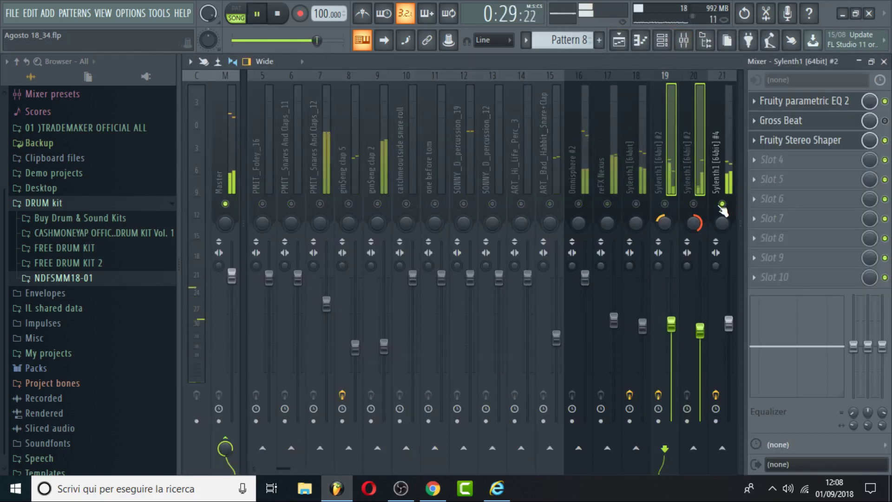
left_click(724, 163)
left_click(646, 335)
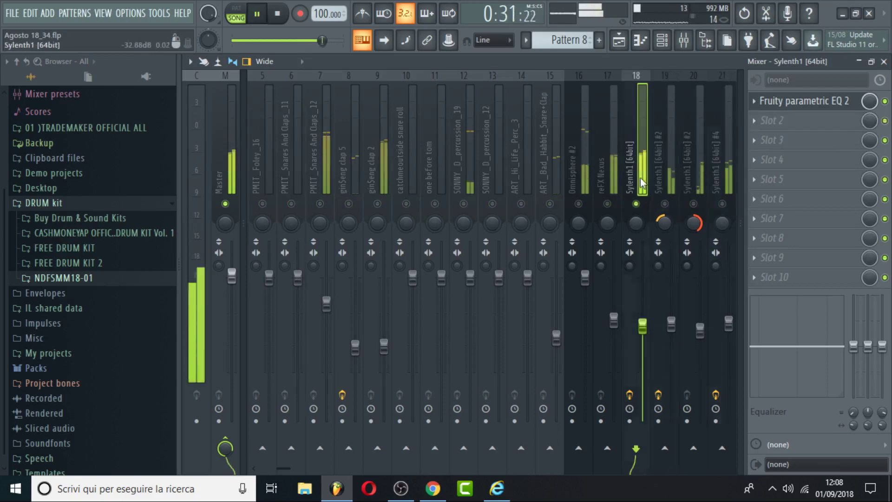
Select mixer track 21, Sylenth1 #4, and return to the playlist
left_click(730, 185)
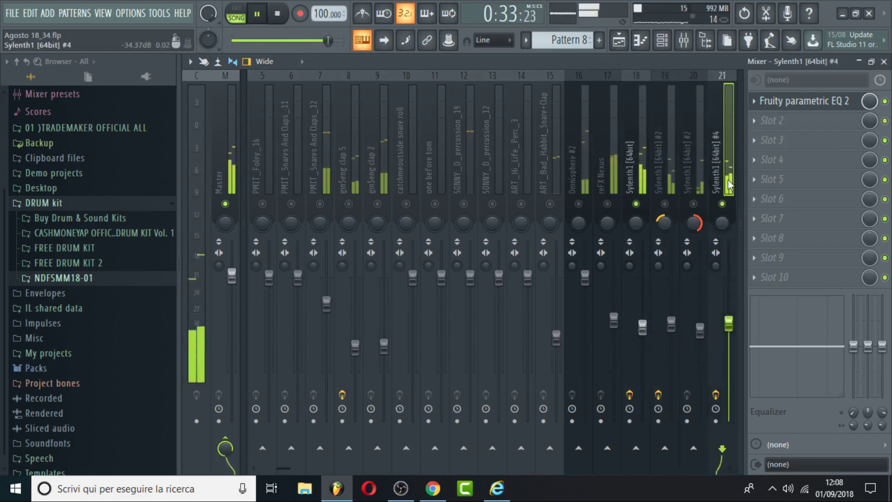
left_click(801, 110)
left_click(619, 41)
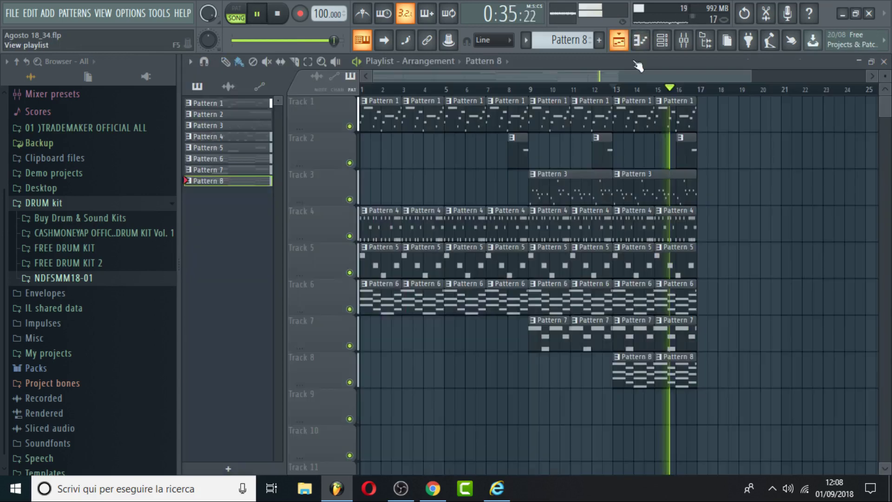
Open Sylenth1 #4 from Pattern 8 and audition its presets from LD Crystal through LD Ferocity to FX Whipped
key("space")
double_click(641, 369)
left_click(665, 40)
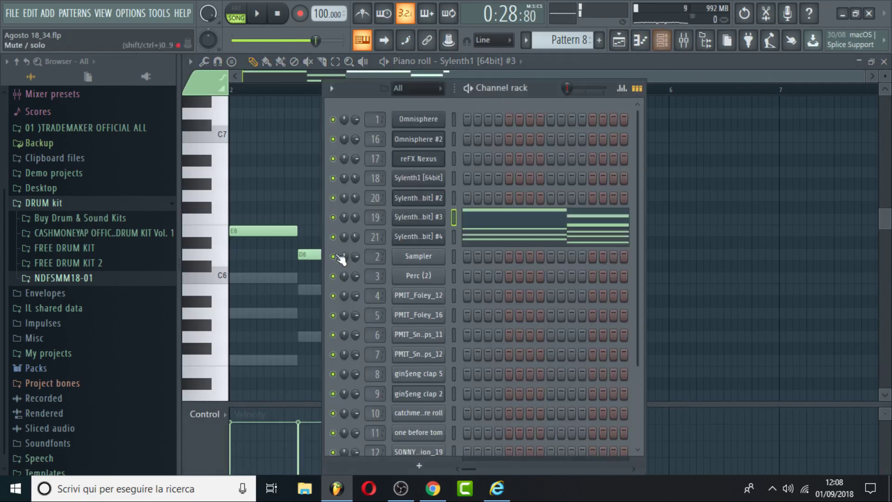
left_click(423, 238)
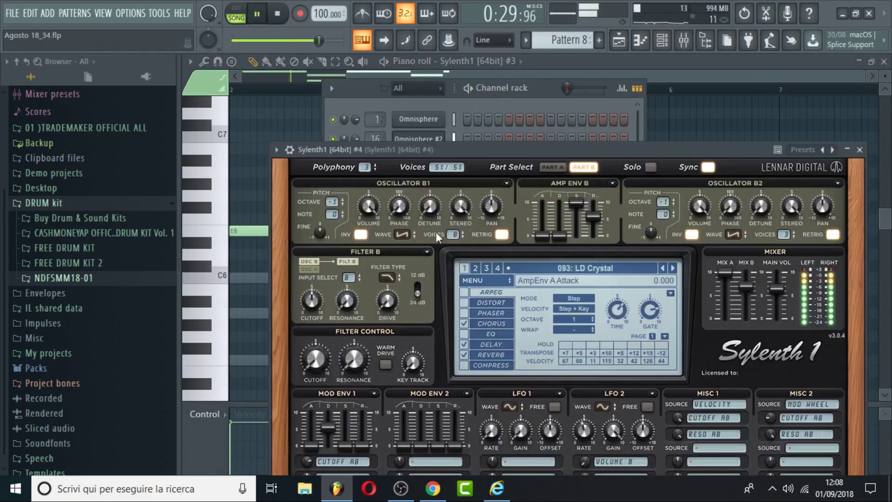
left_click(672, 269)
left_click(673, 269)
left_click(673, 268)
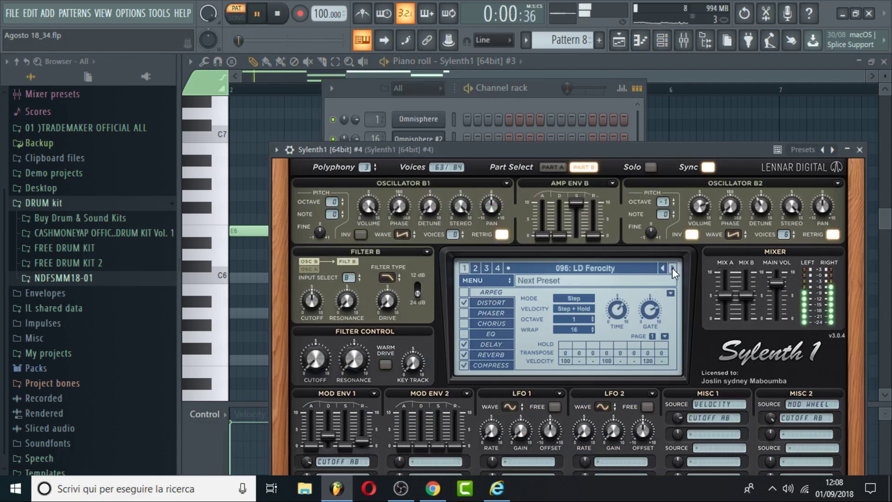
left_click(634, 270)
left_click(683, 353)
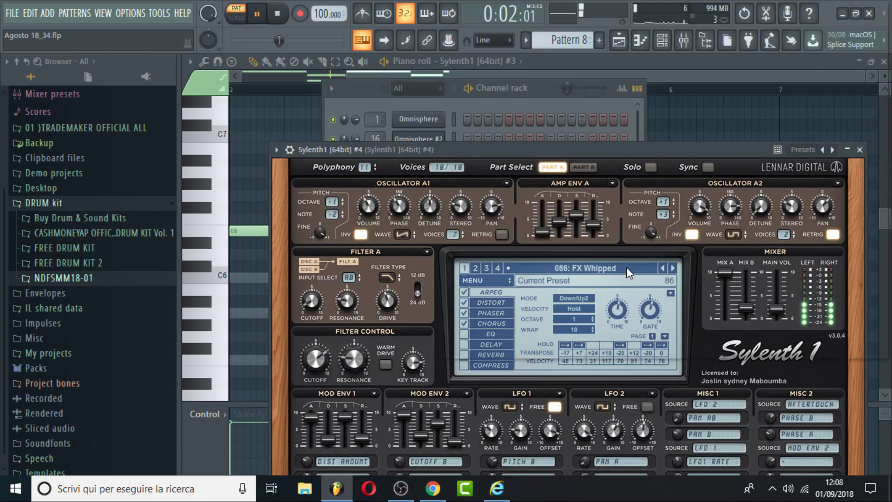
Load the PL Bittersweet preset in Sylenth1 #4, compare it with PL Blue and stop playback
left_click(627, 267)
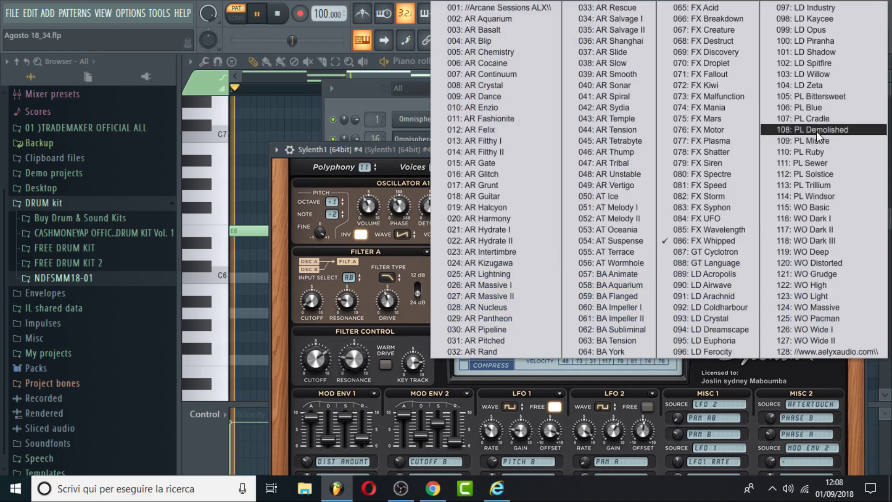
left_click(829, 97)
left_click(674, 268)
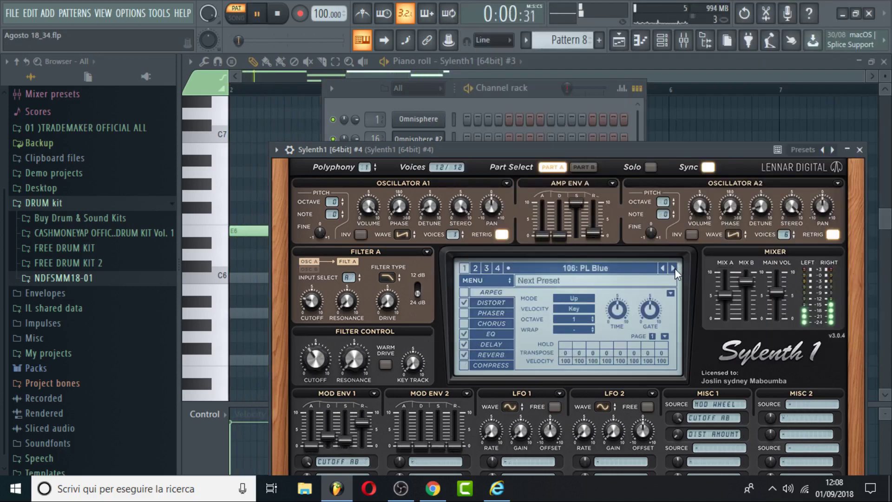
left_click(662, 271)
key("space")
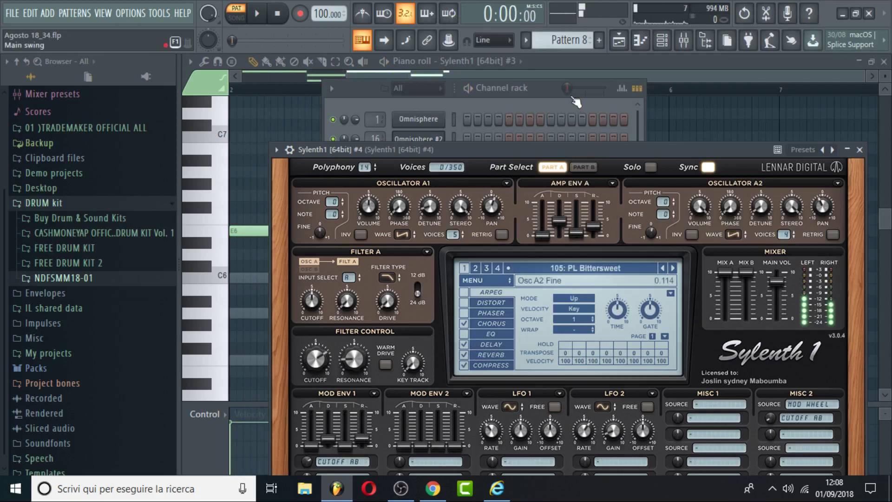
Open Sylenth1 #4's notes in the piano roll, then play the song from bar 13
left_click(531, 87)
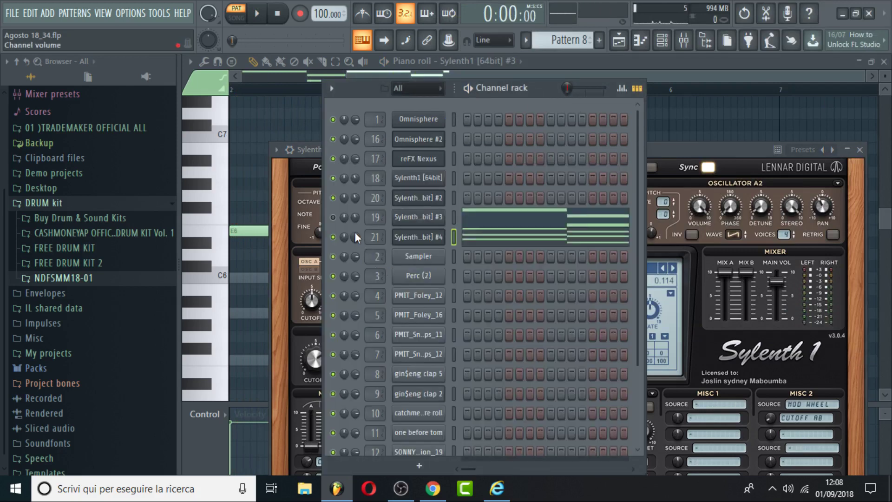
left_click(519, 238)
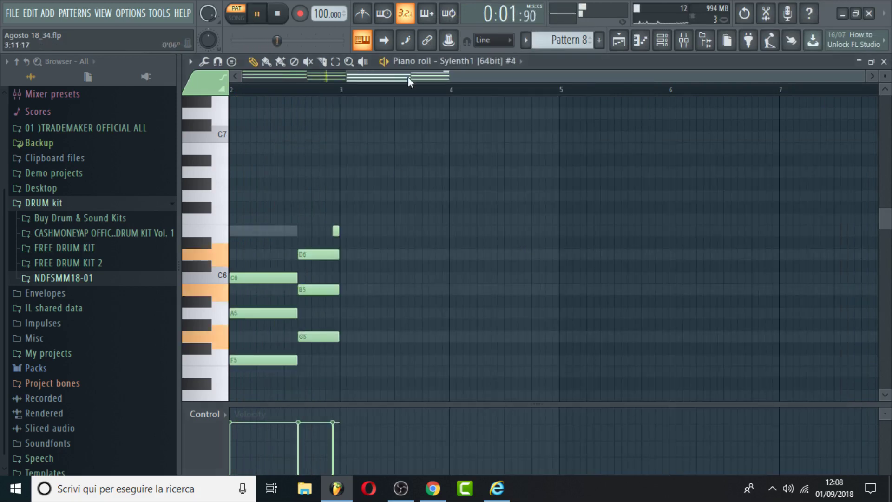
left_click(621, 42)
key("space")
left_click(616, 90)
key("space")
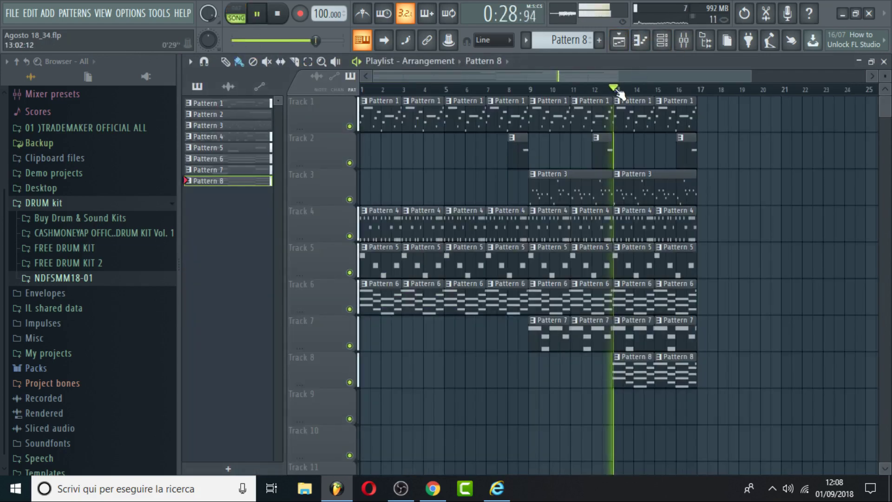
Lower the volume of mixer track 19, Sylenth1 #2, slightly while the song plays
left_click(662, 46)
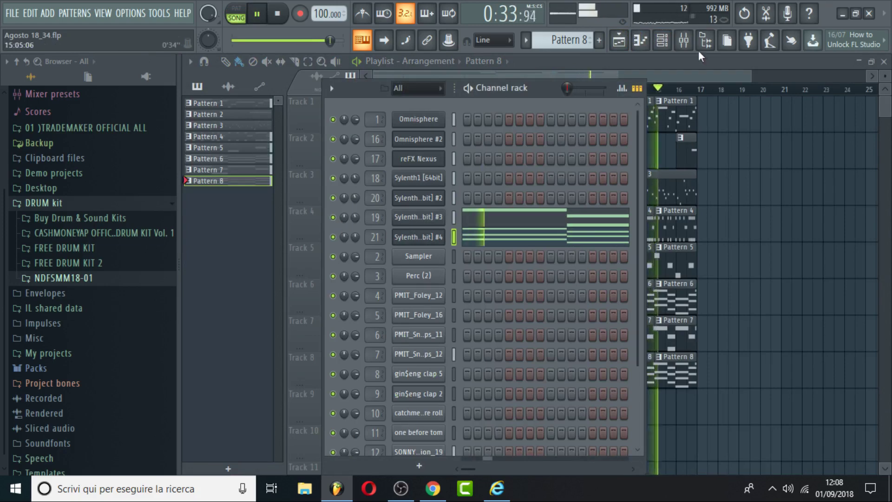
left_click(684, 40)
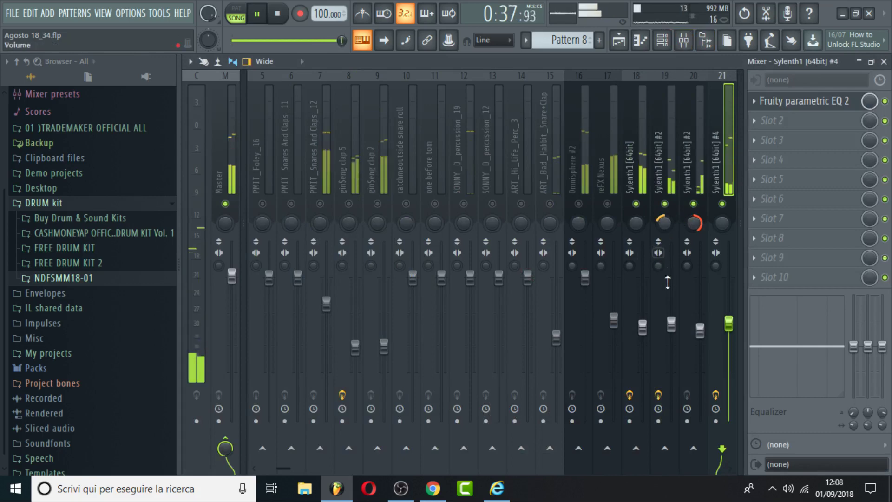
left_click(673, 314)
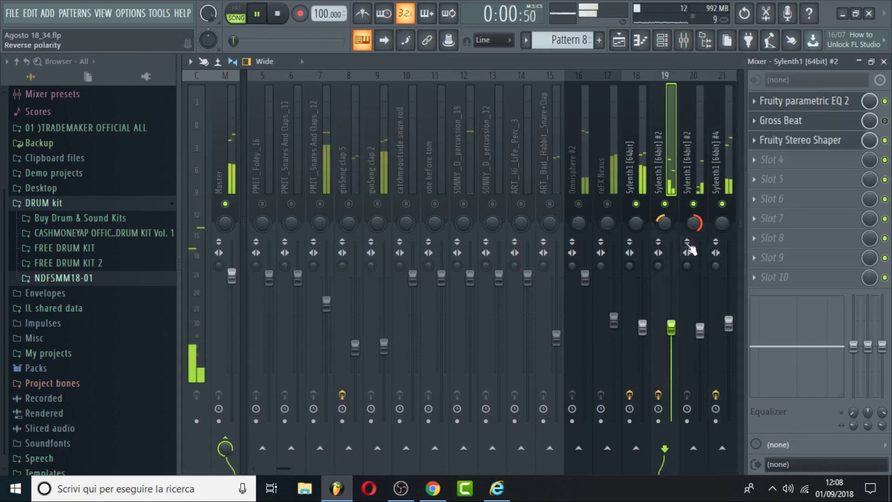
Check the song in the playlist and replay Pattern 8 on its own from the piano roll
left_click(641, 41)
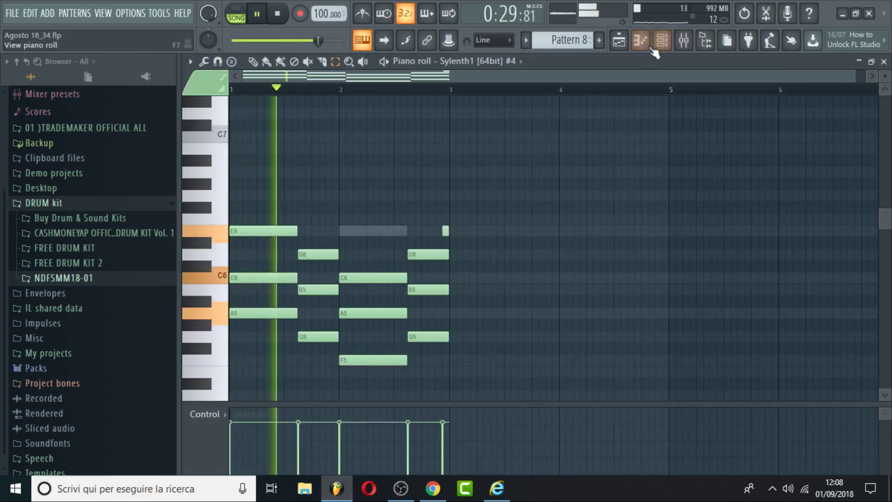
left_click(620, 42)
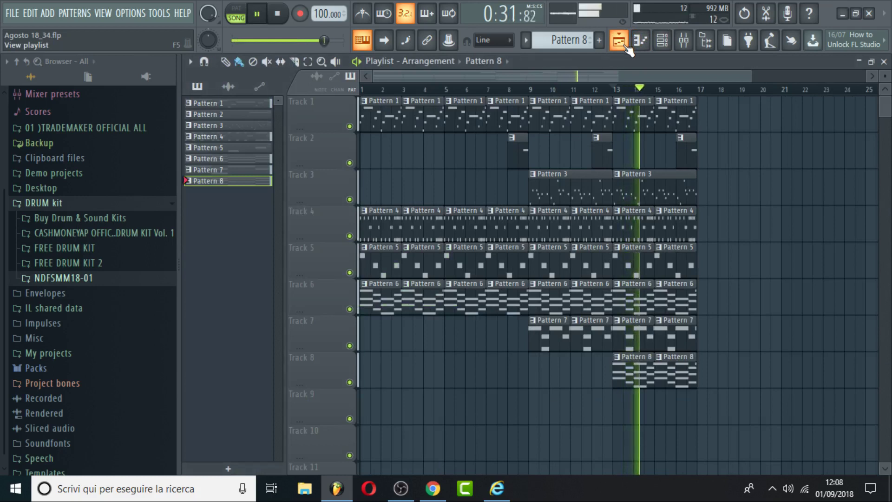
left_click(682, 44)
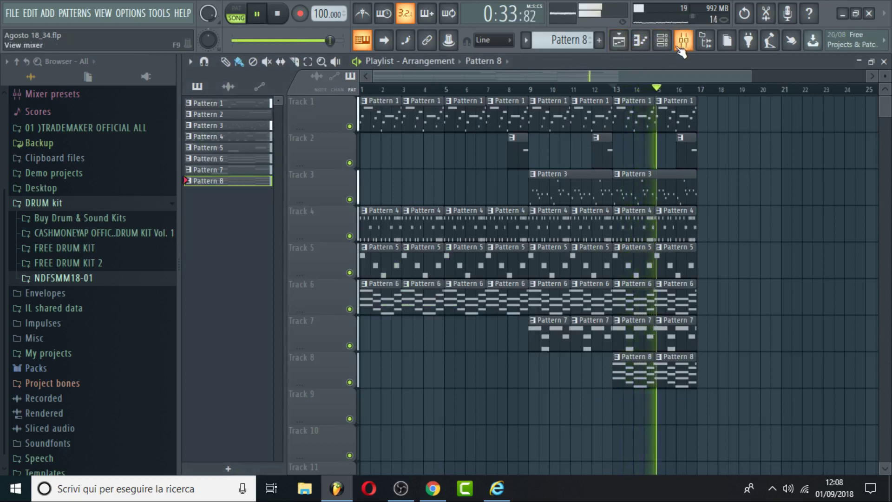
left_click(641, 42)
key("space")
key("space")
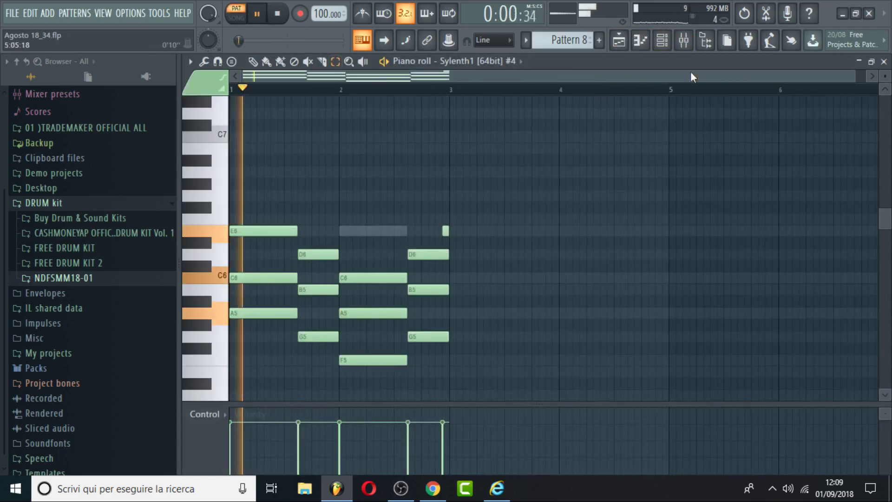
Step through Sylenth1 #4's presets during pattern playback and load 108: PL Demolished
left_click(662, 41)
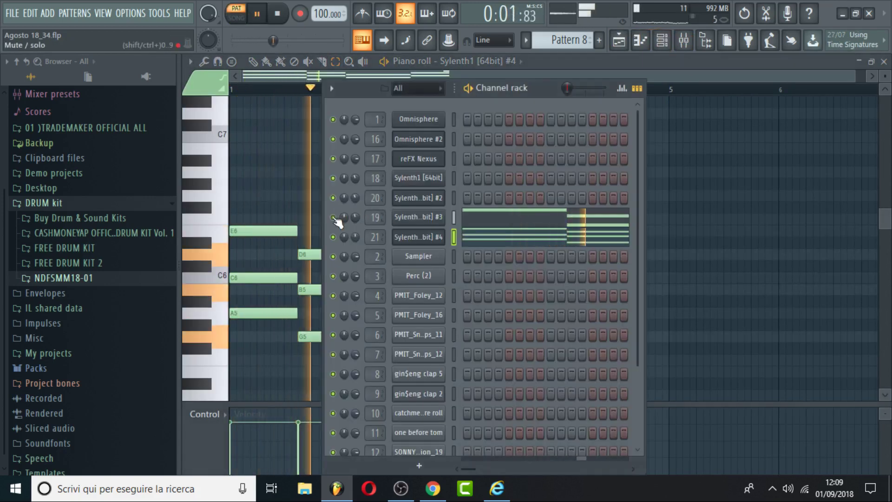
left_click(418, 237)
key("space")
left_click(670, 268)
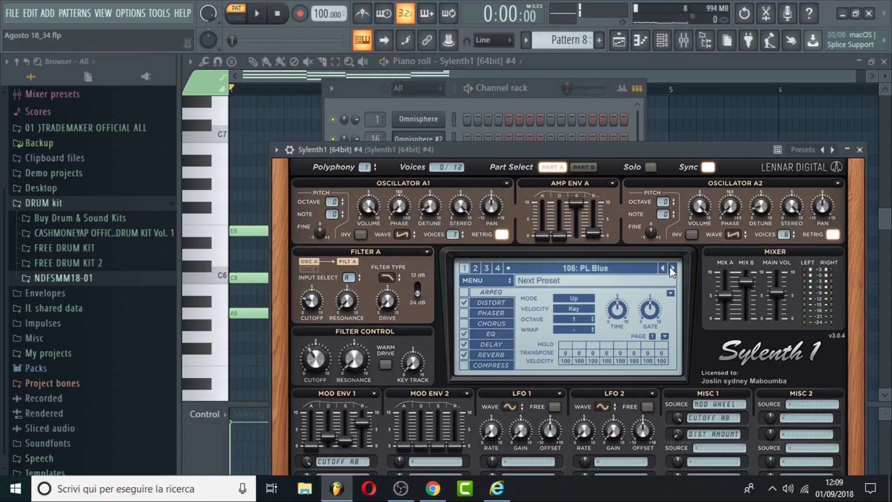
key("space")
left_click(670, 268)
left_click(670, 268)
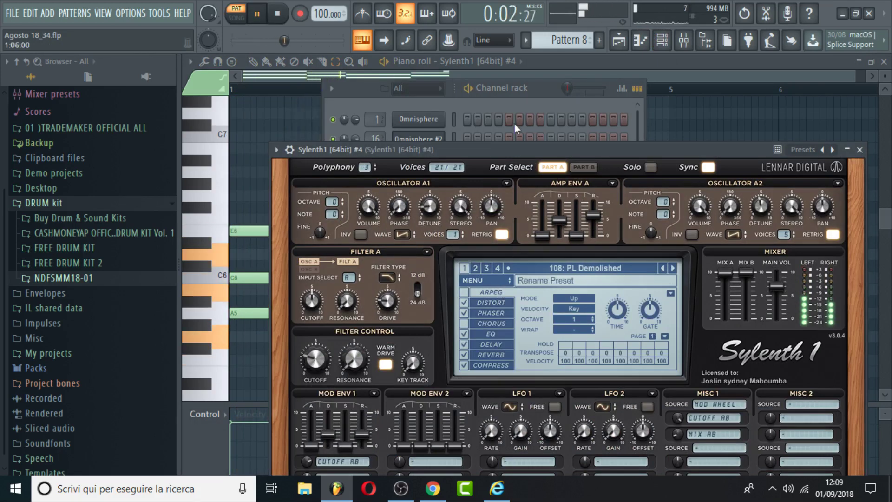
Lower Sylenth1 #4's channel volume to about 53% and set its reverb dry/wet to about 29.8%
left_click(528, 102)
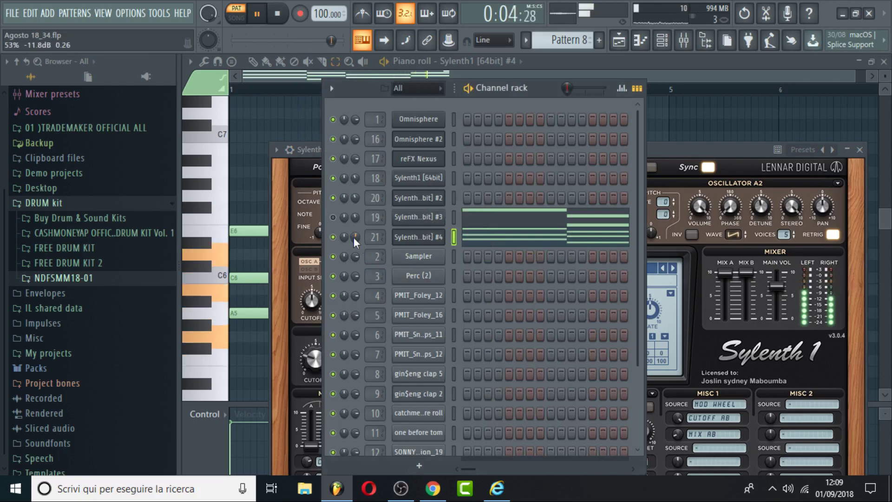
left_click_drag(704, 148, 707, 121)
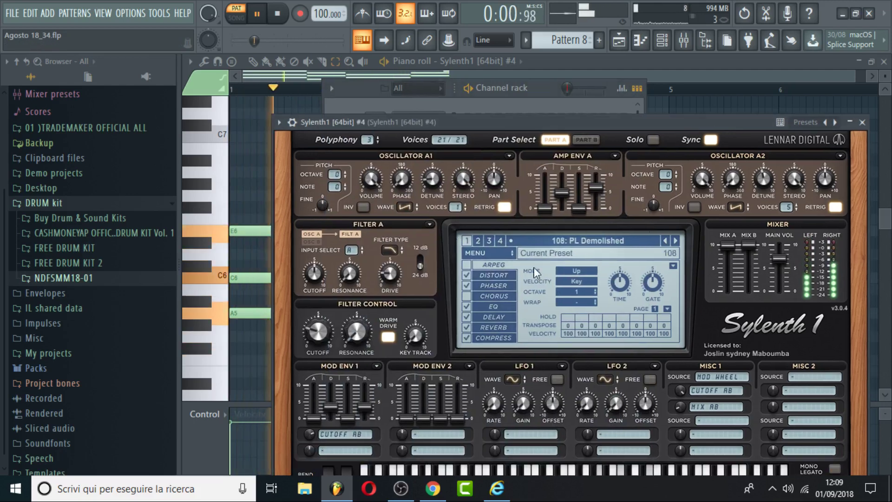
left_click(497, 326)
left_click_drag(640, 343, 641, 356)
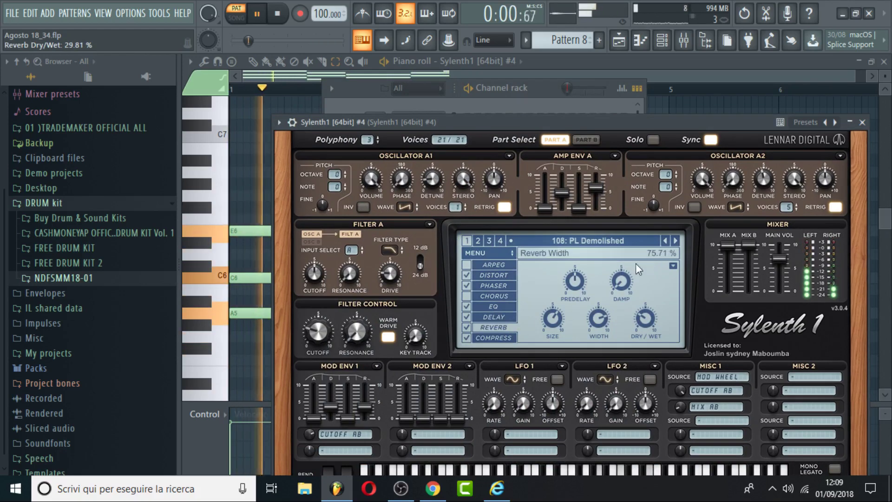
left_click(863, 122)
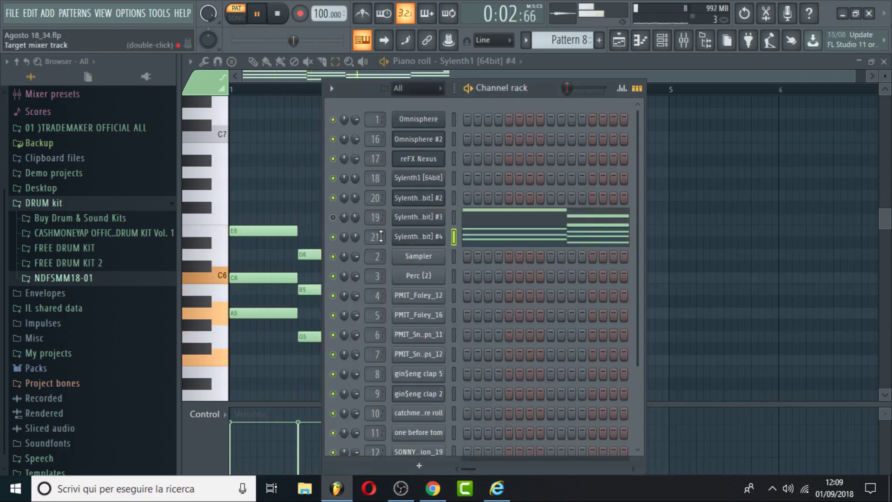
Play the song from bar 13 and lower the volume of mixer track 21, Sylenth1 #4
left_click(619, 42)
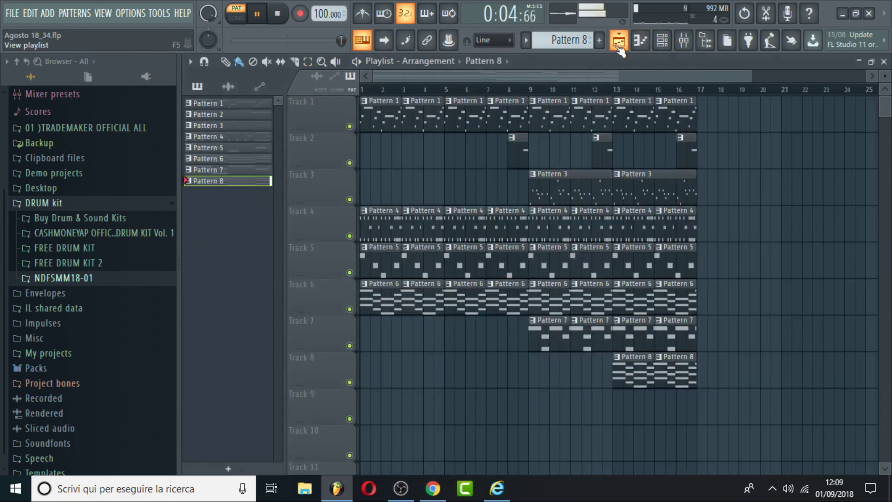
left_click(617, 91)
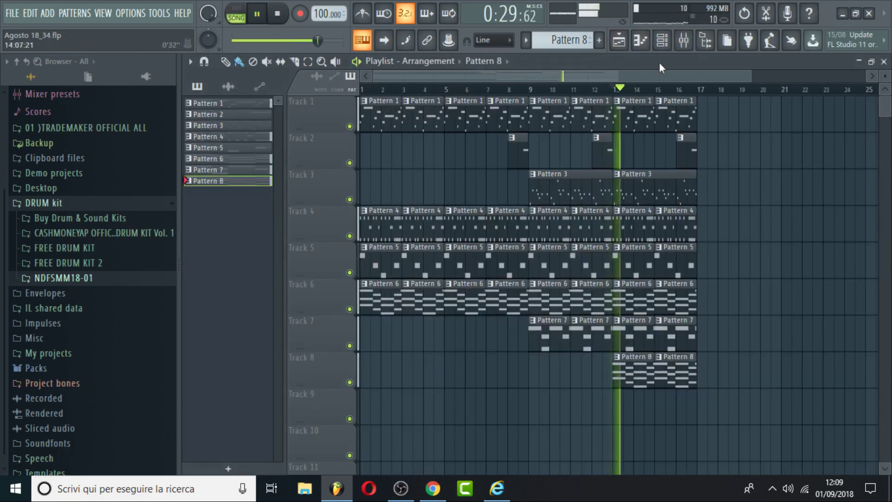
left_click(662, 41)
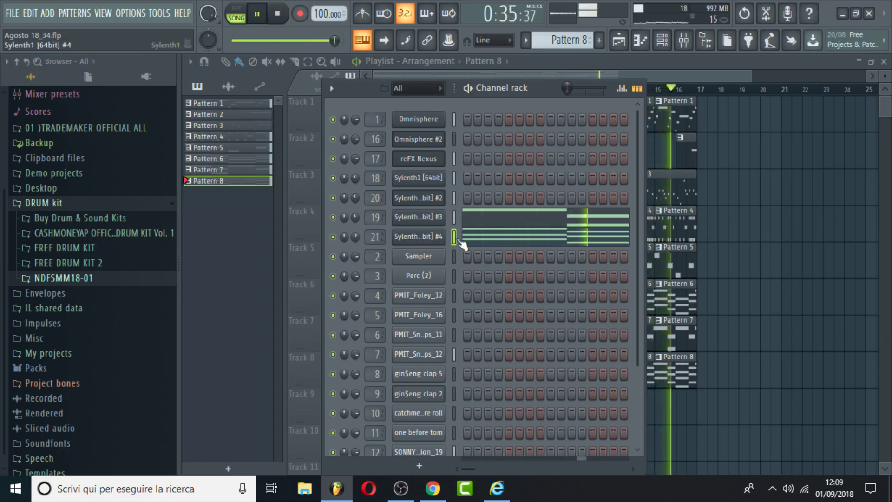
left_click(422, 237)
left_click(684, 43)
left_click_drag(729, 323, 729, 327)
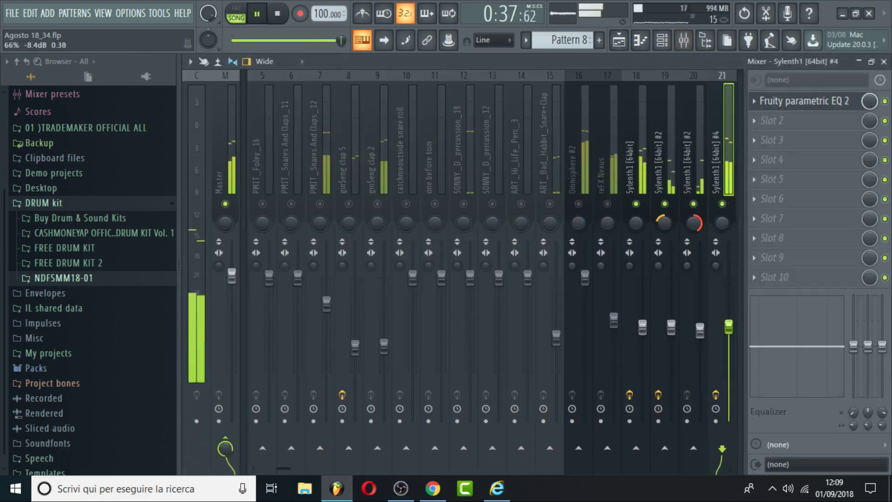
Re-enable all mixer tracks, play the full mix and lower the volume of track 16, Omnisphere #2
right_click(721, 209)
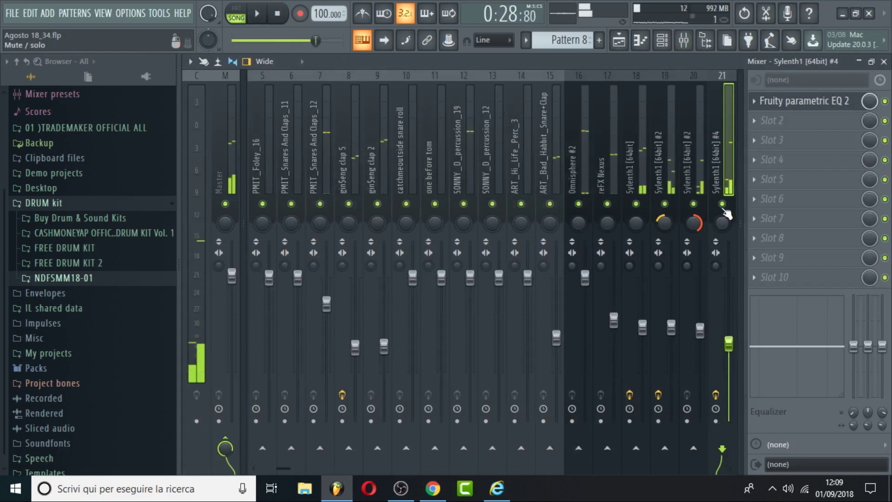
key("space")
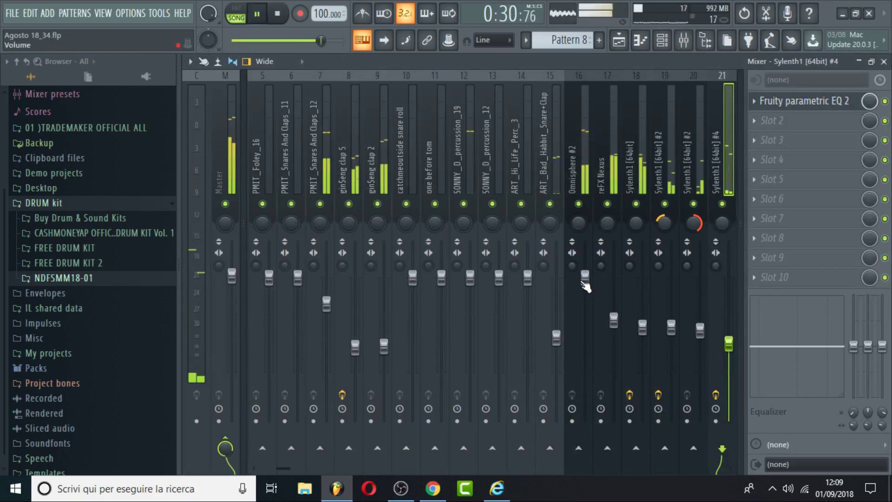
left_click_drag(586, 286, 588, 314)
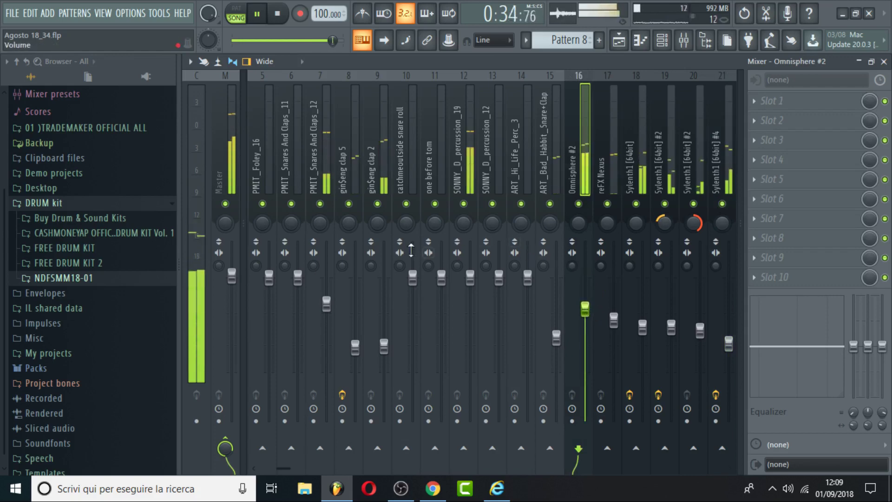
Return to the playlist and save the project Agosto 18_34.flp
left_click(618, 46)
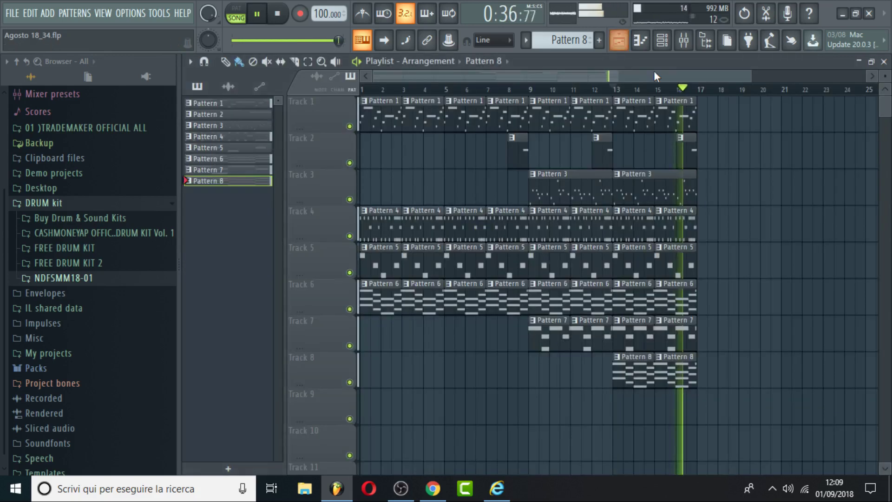
left_click(14, 14)
left_click(51, 75)
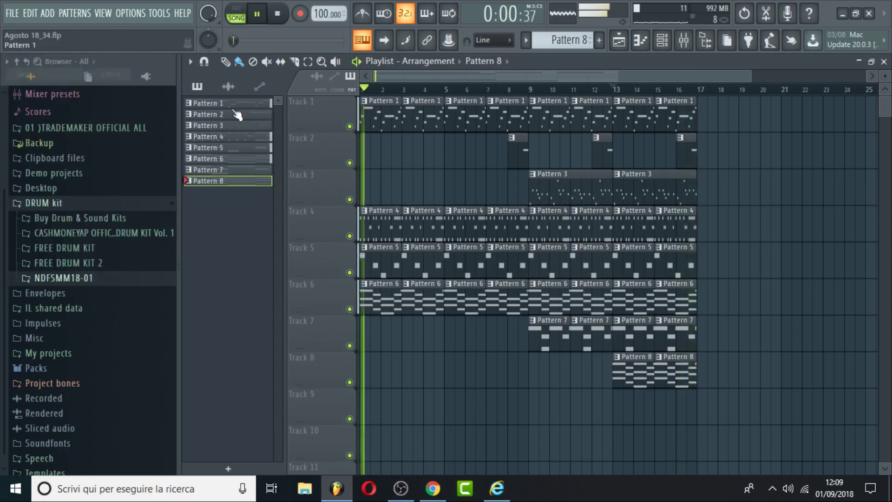
Place a clip of the empty Pattern 9 at bar 1 on Track 9
scroll(561, 40, "up", 1)
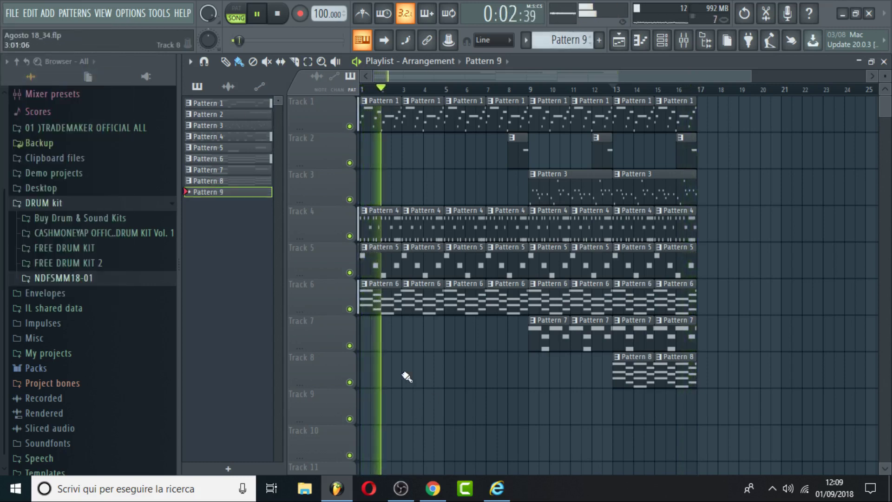
left_click(372, 410)
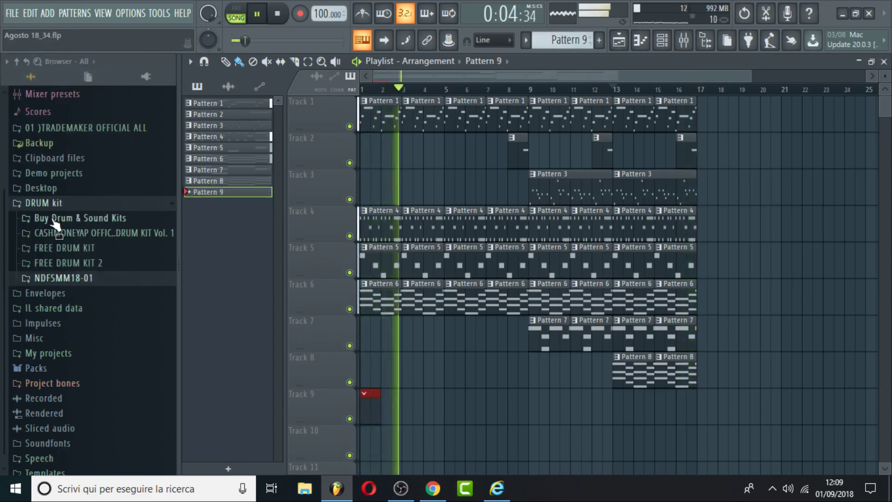
Look through the FREE DRUM KIT folder in the DRUM kit library for a sample pack
left_click(79, 218)
left_click(85, 213)
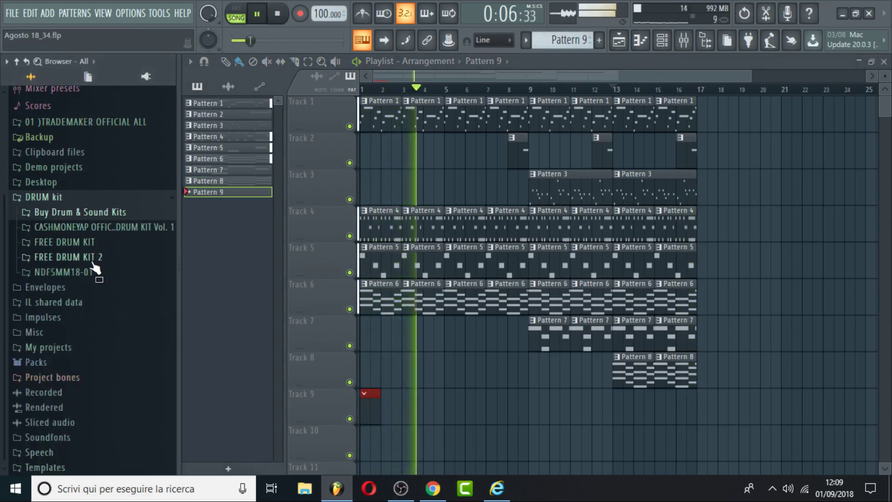
left_click(103, 243)
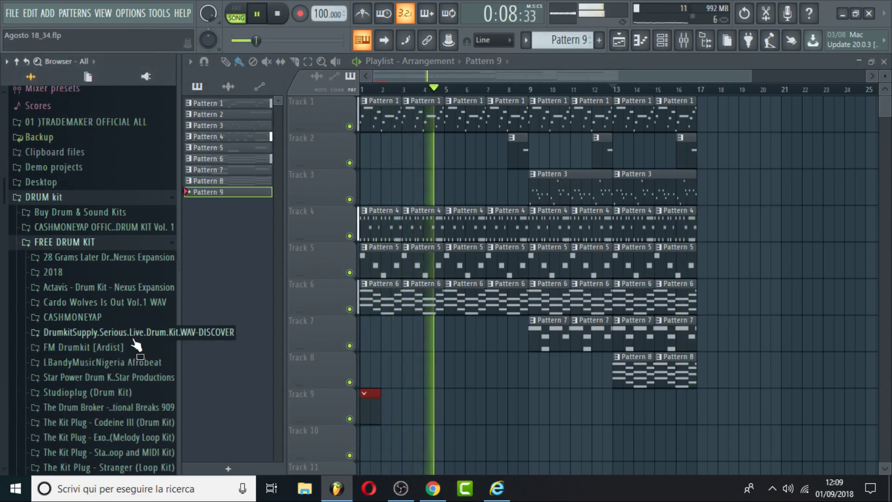
scroll(139, 339, "down", 4)
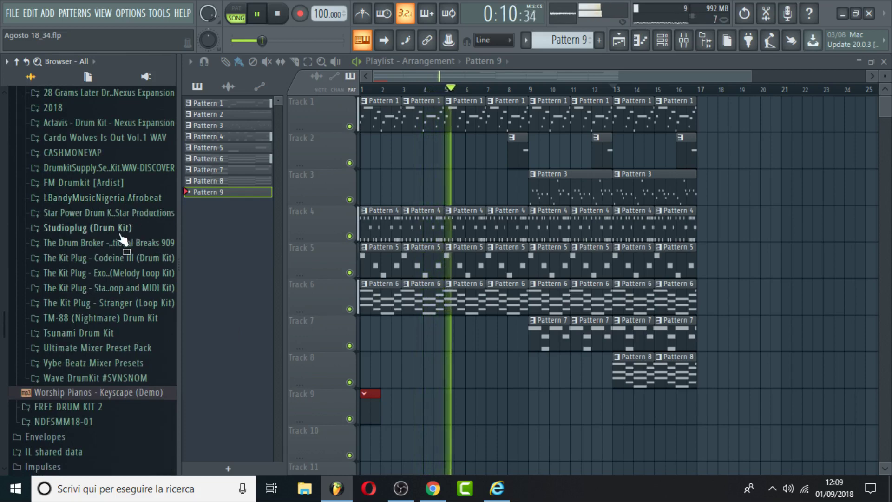
scroll(130, 339, "up", 2)
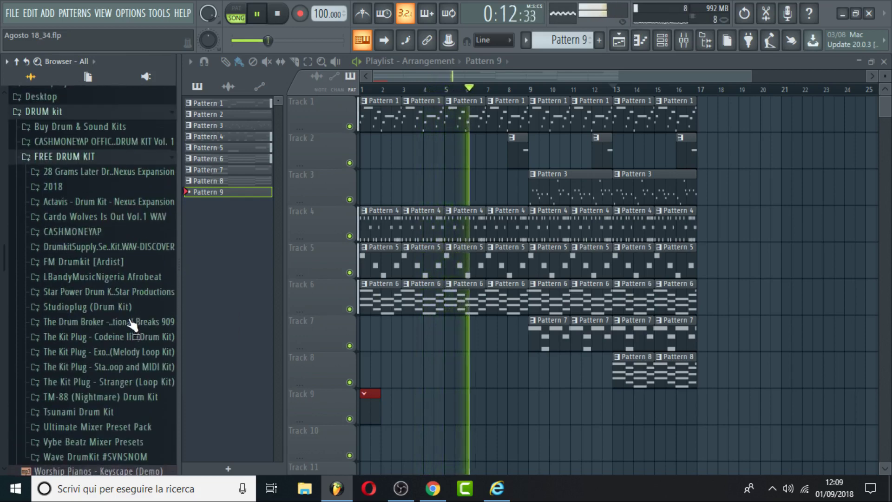
left_click(92, 160)
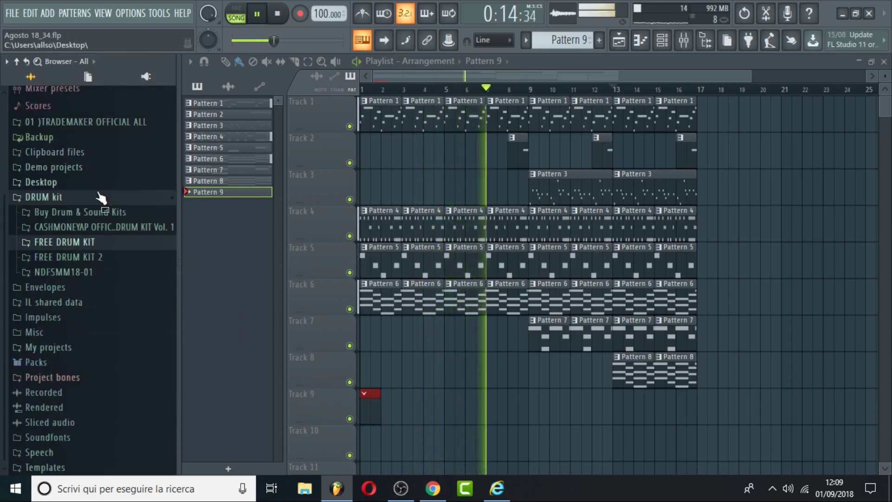
Open the Kicks folder of ProducerSpot-Tribal-Drums in FREE DRUM KIT 2 and audition its kick samples
left_click(99, 258)
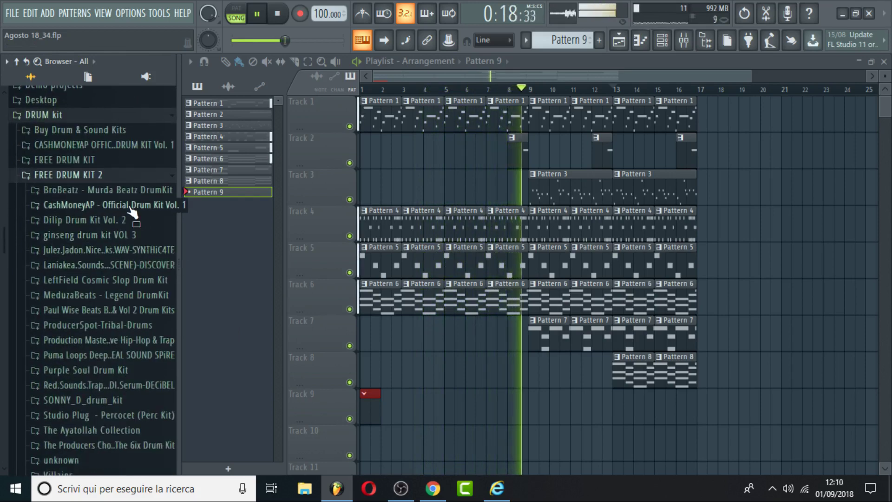
left_click(126, 325)
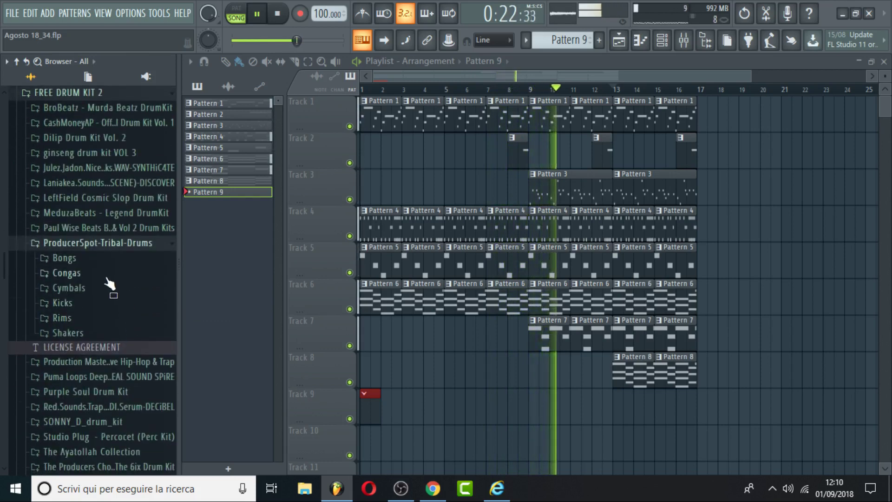
left_click(98, 304)
left_click(108, 276)
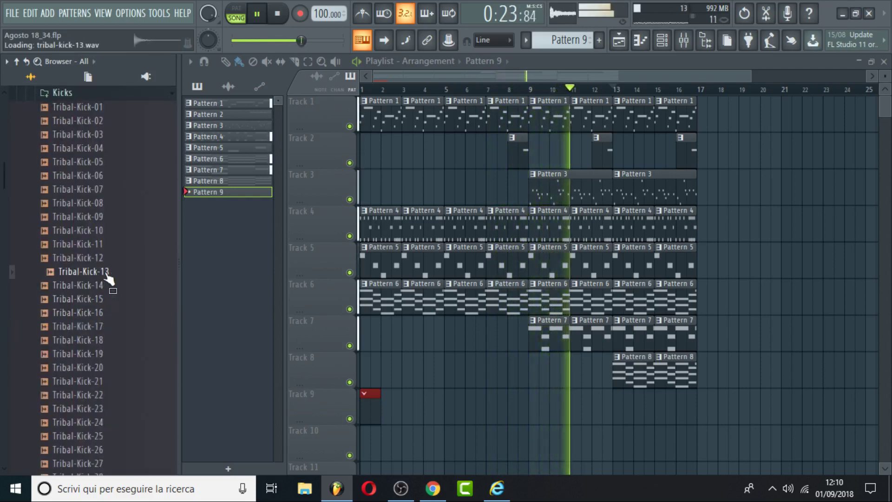
Load Tribal-Kick-05 into a new sampler channel, normalize it and show the channel rack
right_click(106, 171)
left_click(139, 175)
key("space")
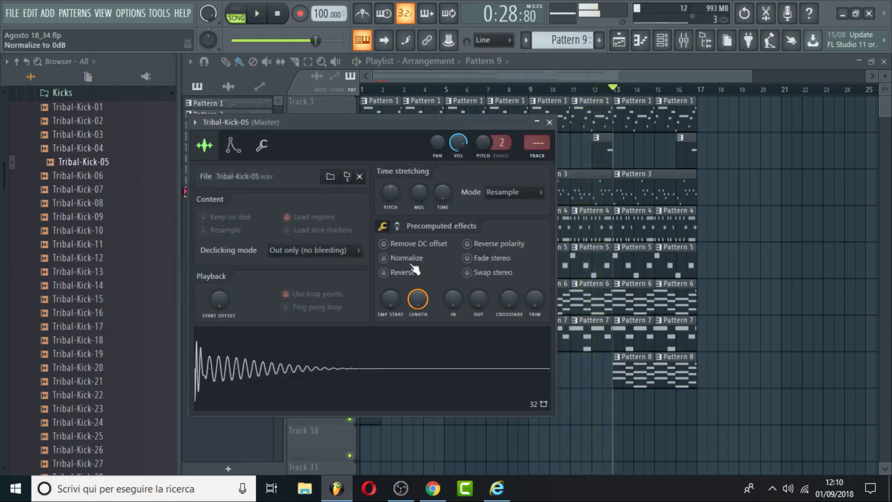
key("Escape")
key("F6")
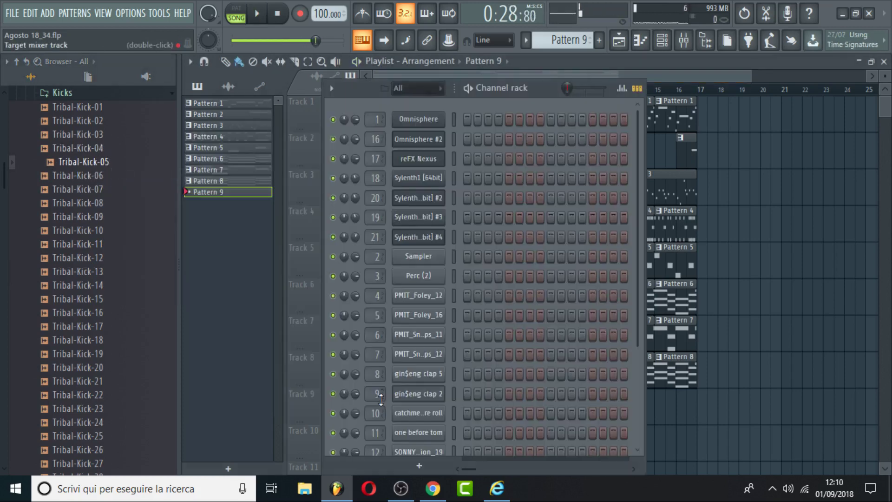
Fill every fourth step of the Tribal-Kick-05 channel in Pattern 9 and go back to the playlist
key("space")
scroll(481, 277, "down", 5)
right_click(421, 434)
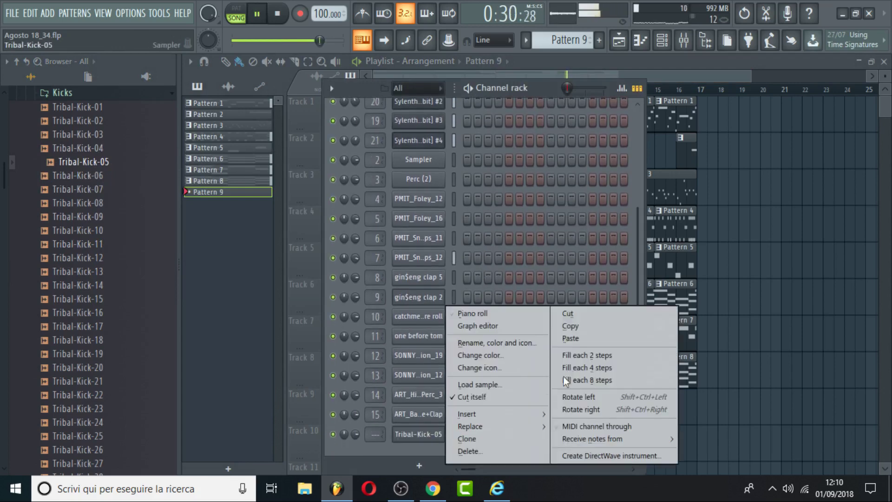
left_click(587, 367)
key("F6")
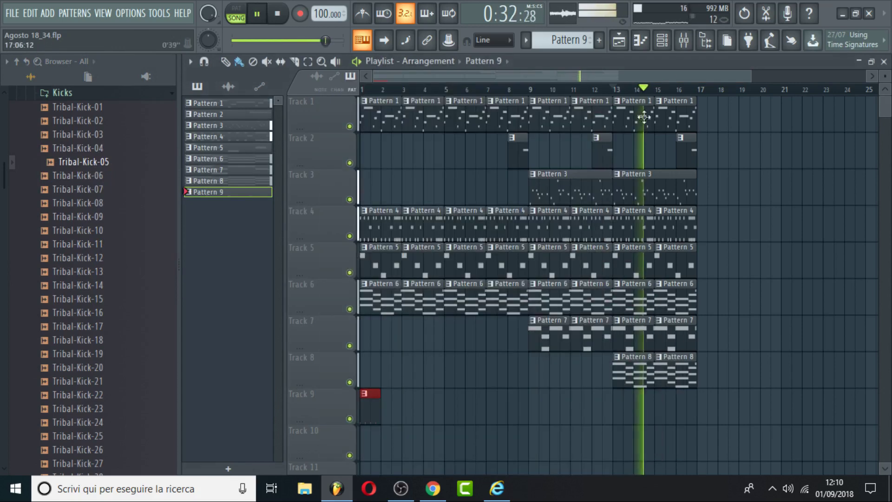
Paint Pattern 9 clips along Track 9 from bar 2 through bar 16 and play the song
key("space")
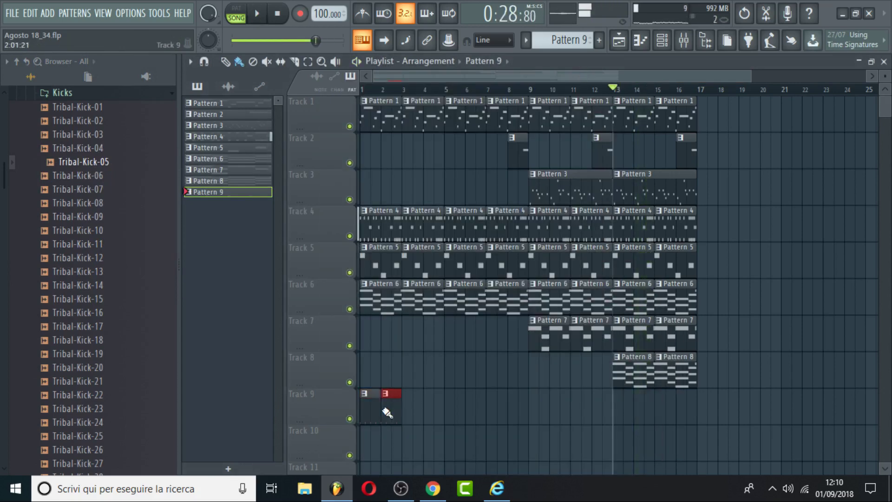
left_click_drag(387, 412, 686, 424)
key("space")
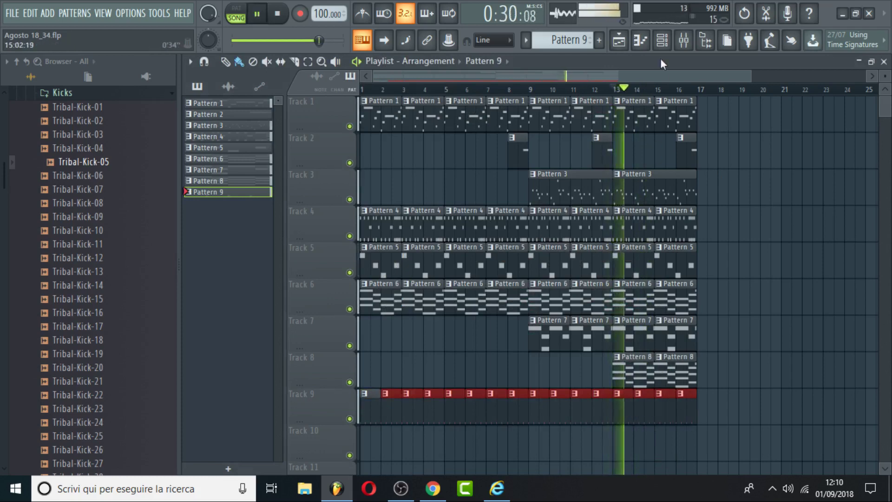
Shorten the tail of Tribal-Kick-05 by raising its fade-out, listening during playback
left_click(662, 40)
left_click(419, 434)
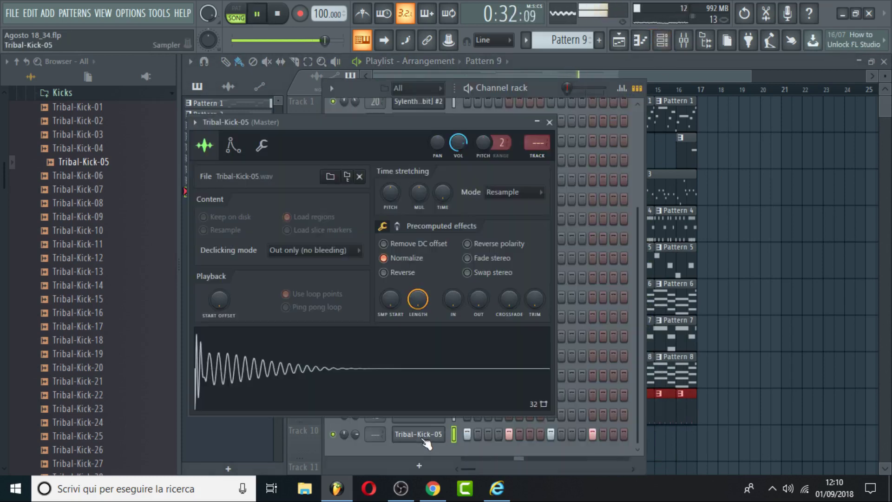
left_click_drag(471, 304, 471, 293)
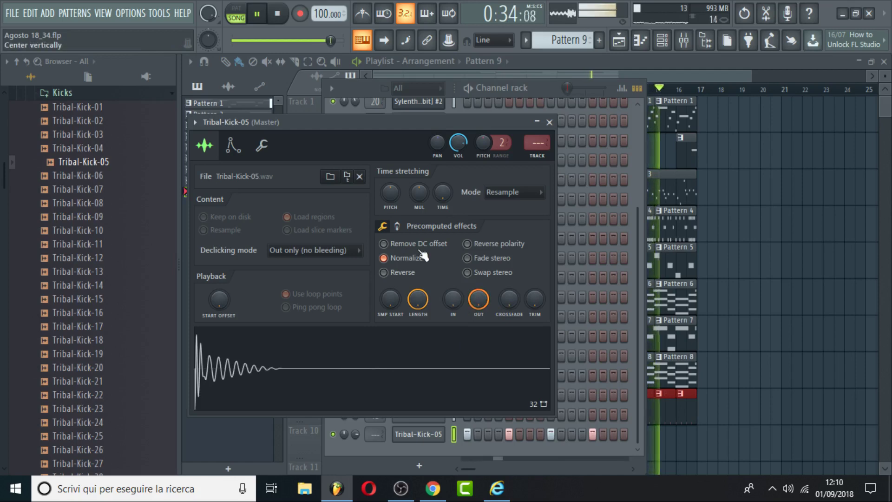
left_click_drag(235, 122, 509, 102)
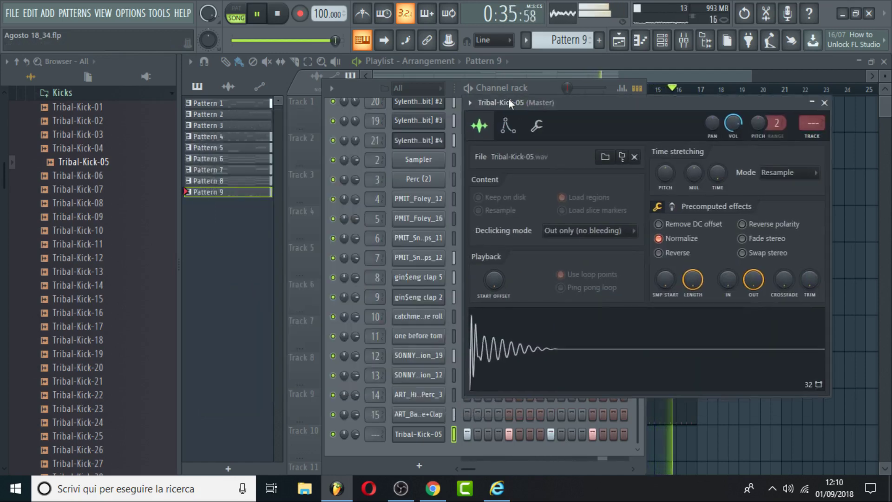
left_click(517, 69)
key("space")
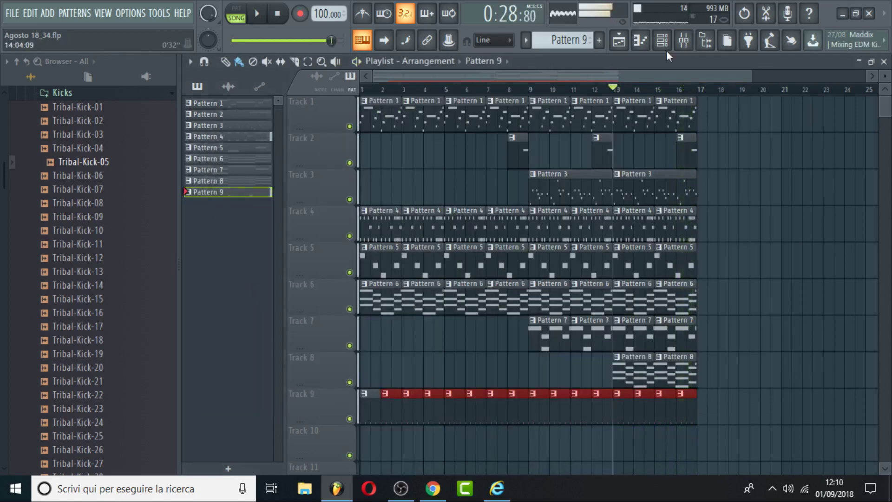
Lower the velocity of the second and fourth Tribal-Kick-05 notes in Pattern 9 to about 62% and return to the playlist
left_click(688, 42)
key("space")
left_click(640, 41)
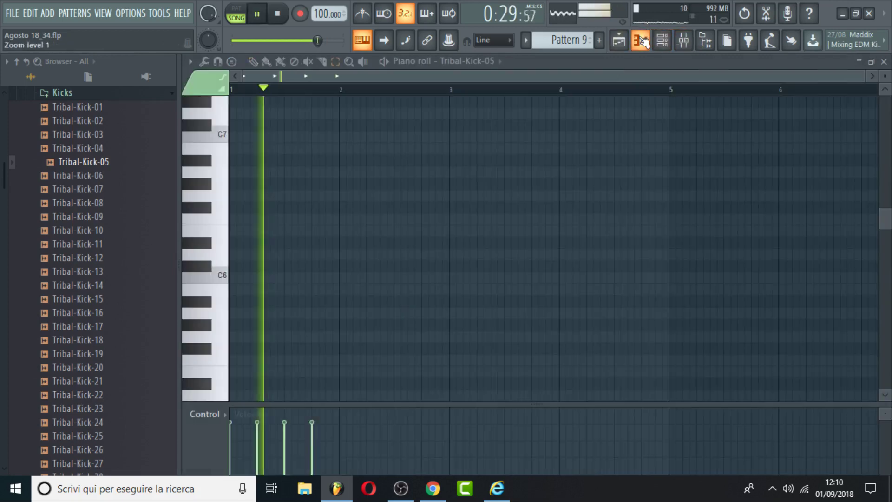
scroll(299, 273, "down", 5)
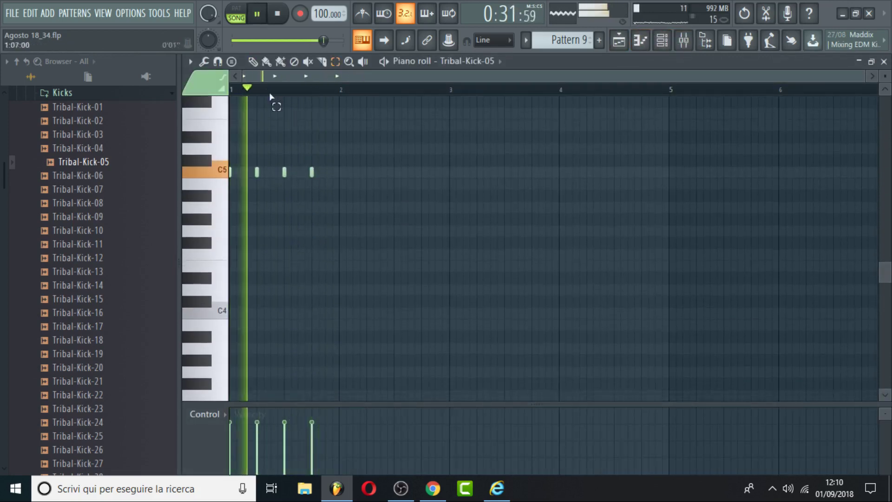
left_click_drag(301, 404, 304, 299)
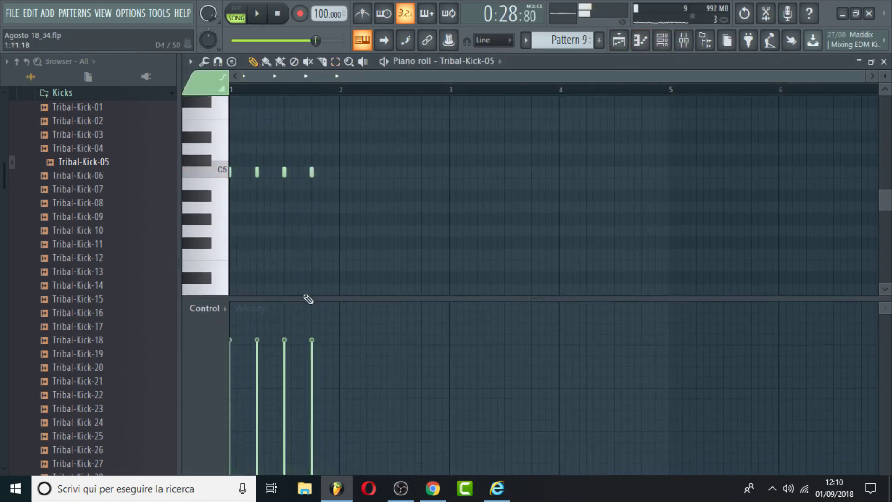
left_click(258, 369)
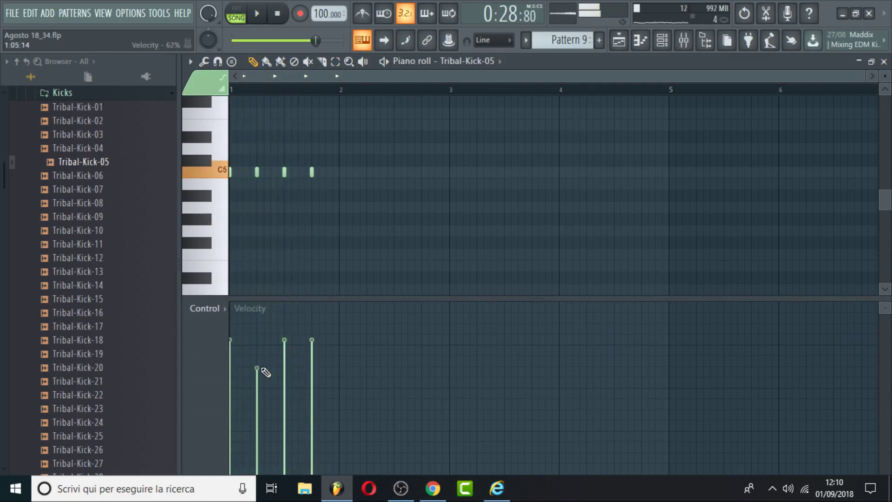
left_click(313, 368)
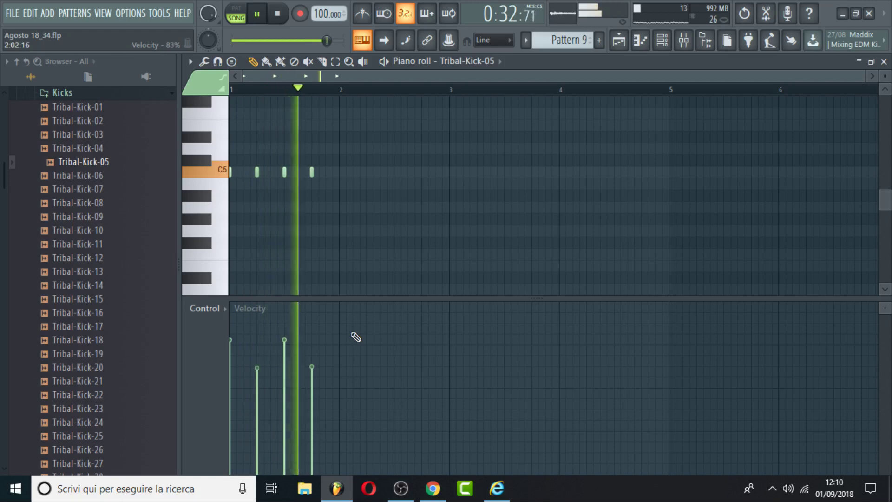
left_click(624, 47)
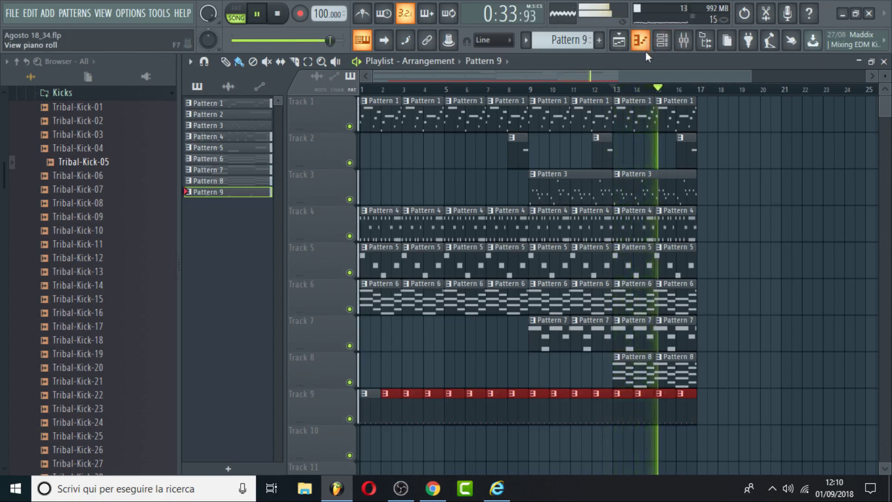
Show more playlist tracks at once and save the project Agosto 18_34.flp
scroll(877, 94, "down", 1)
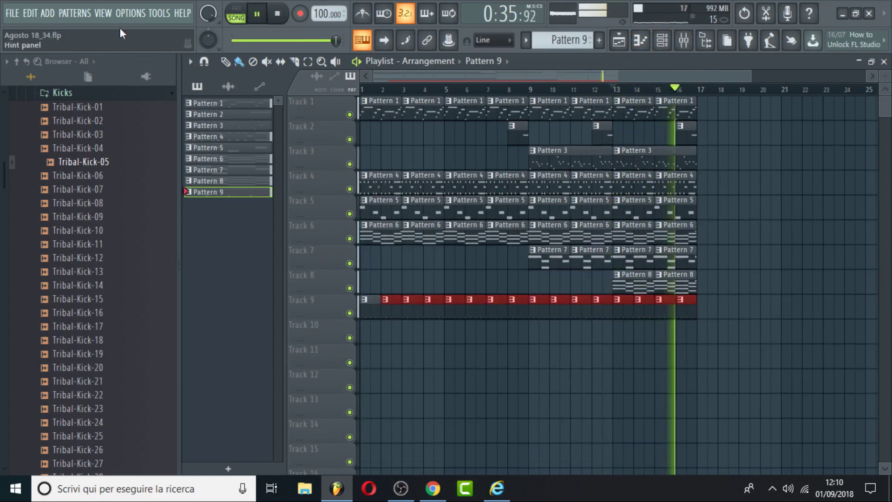
left_click(12, 13)
left_click(55, 74)
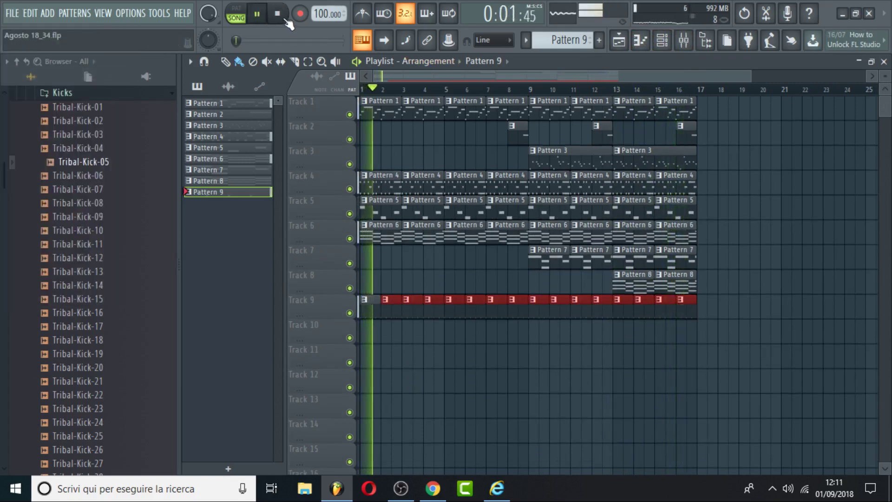
left_click(12, 13)
left_click(42, 74)
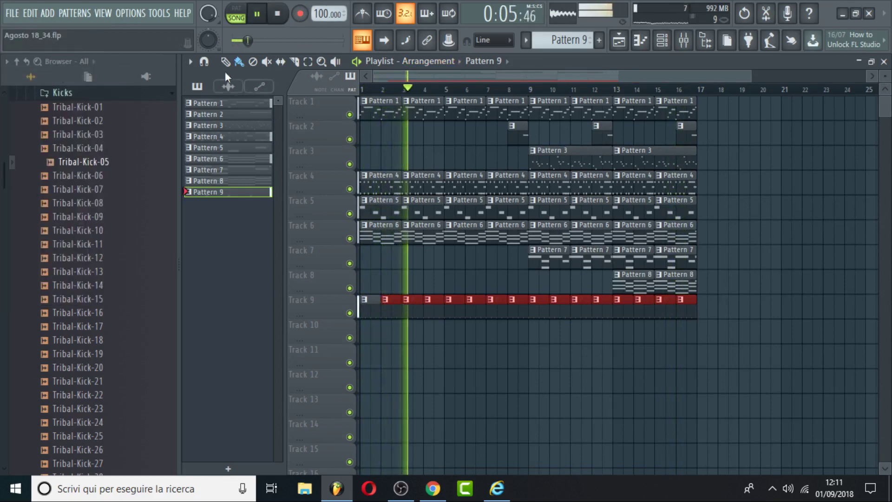
left_click(13, 13)
left_click(42, 71)
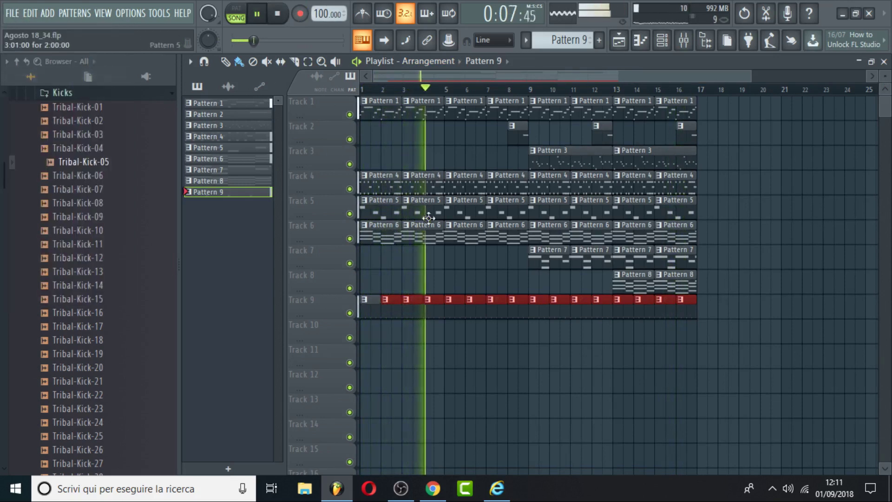
Shorten the Pattern 1 clip at bar 3 of Track 1 to 1:12:00, replay it from bar 4 and save the project
left_click_drag(751, 76, 501, 100)
left_click_drag(603, 116, 587, 119)
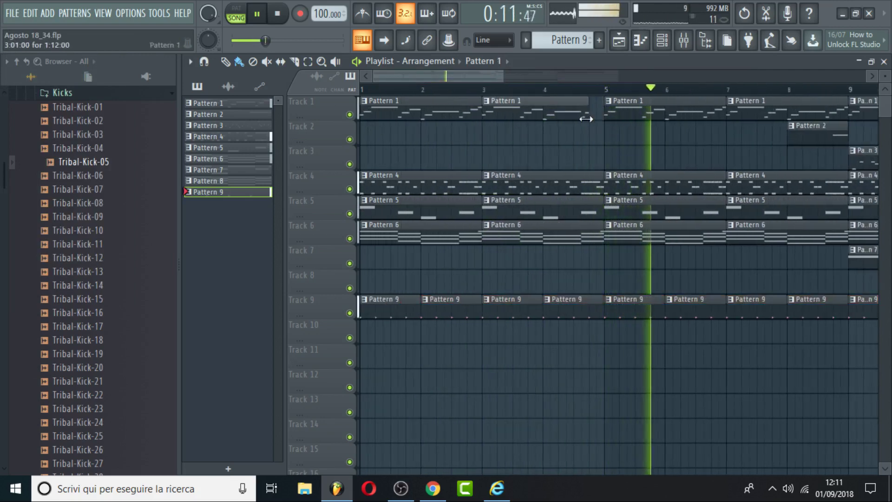
left_click(555, 87)
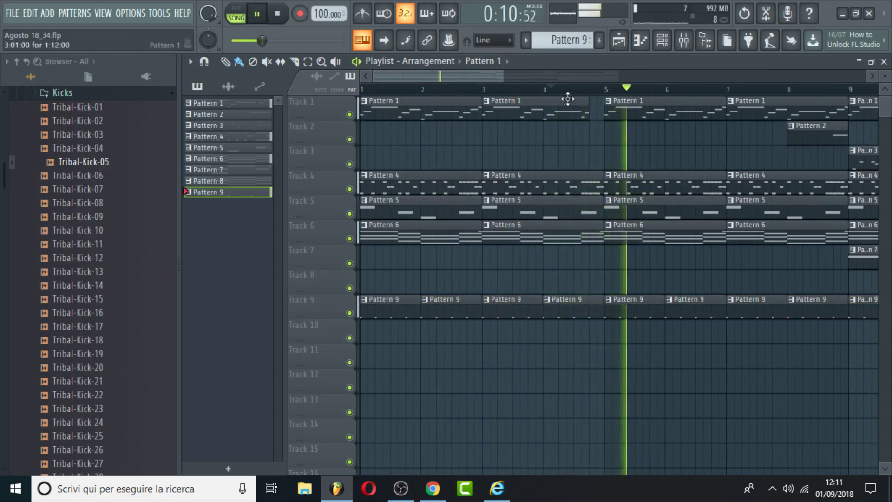
left_click(548, 89)
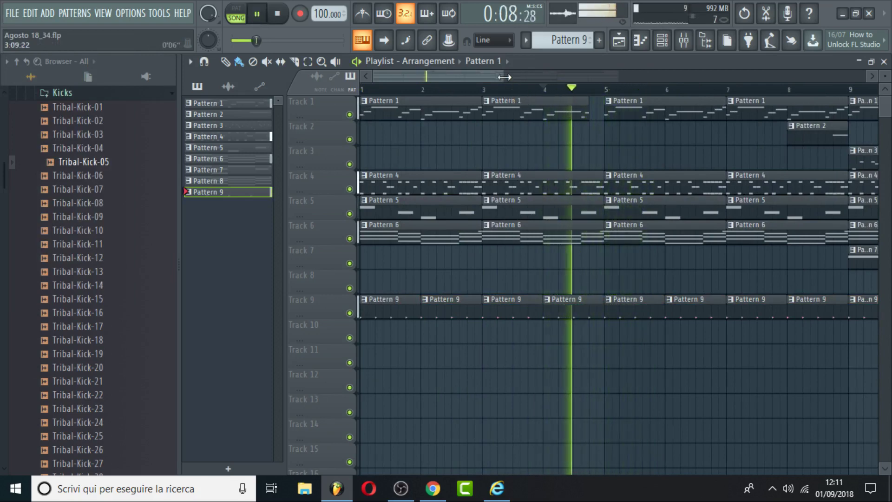
left_click_drag(505, 78, 630, 77)
left_click(12, 13)
left_click(36, 70)
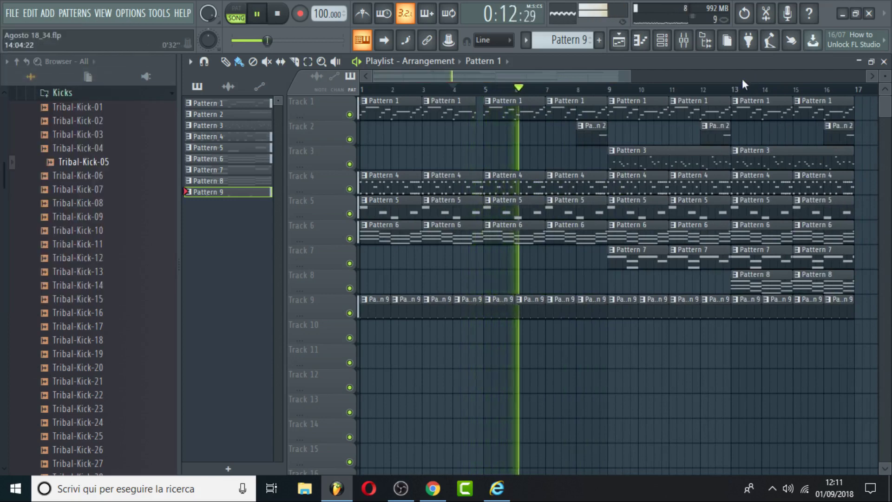
Play the arrangement from bar 13 to listen to the final section
key("space")
left_click(732, 88)
left_click_drag(616, 78, 686, 88)
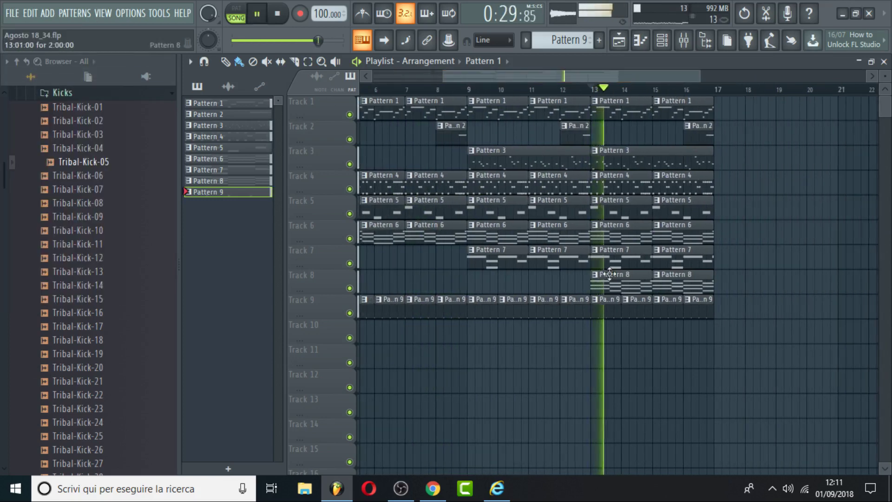
Lower the linked mixer faders of tracks 19 and 20, bringing track 19 to about -10.7 dB, and save the project
left_click(608, 275)
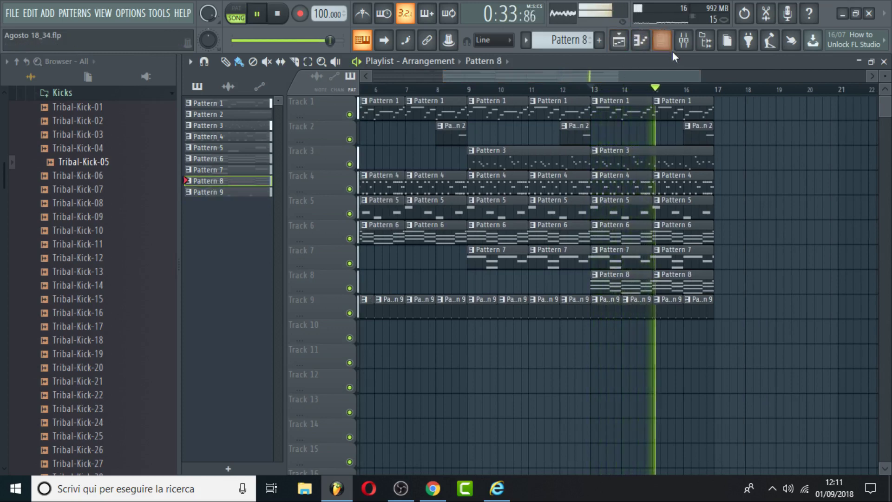
left_click(686, 44)
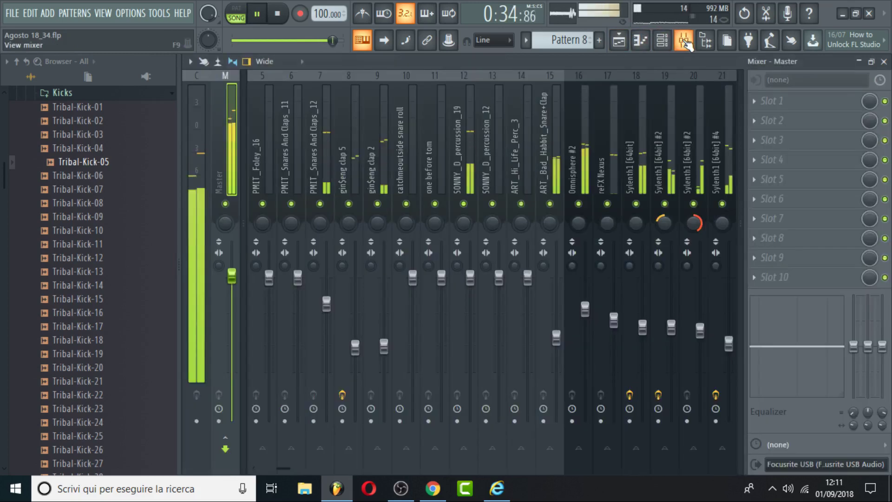
left_click(689, 188)
left_click(661, 191, "ctrl+shift")
left_click_drag(672, 329, 673, 339)
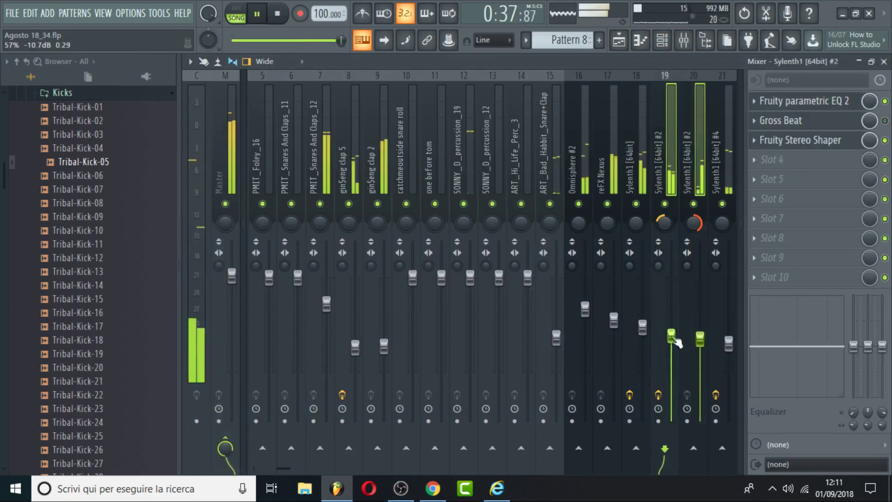
left_click(620, 43)
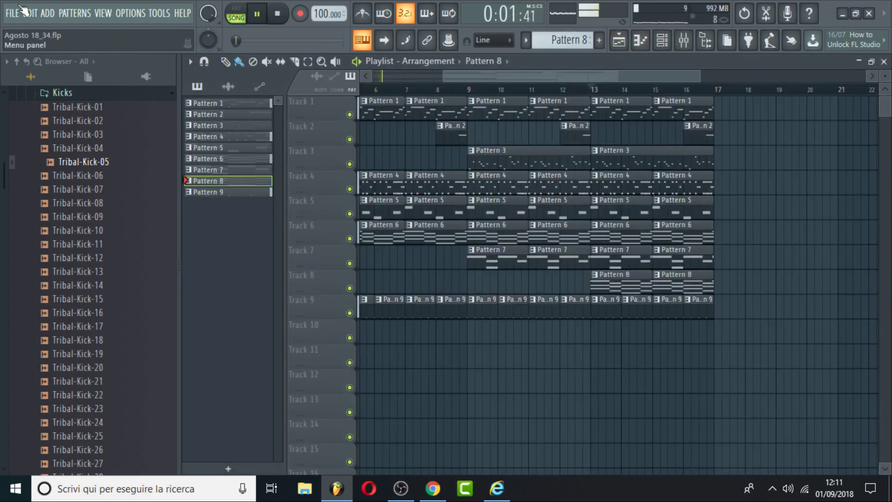
left_click(21, 10)
left_click(52, 72)
Create an empty Pattern 10 and place its clip at bar 9 of Track 10
left_click(572, 36)
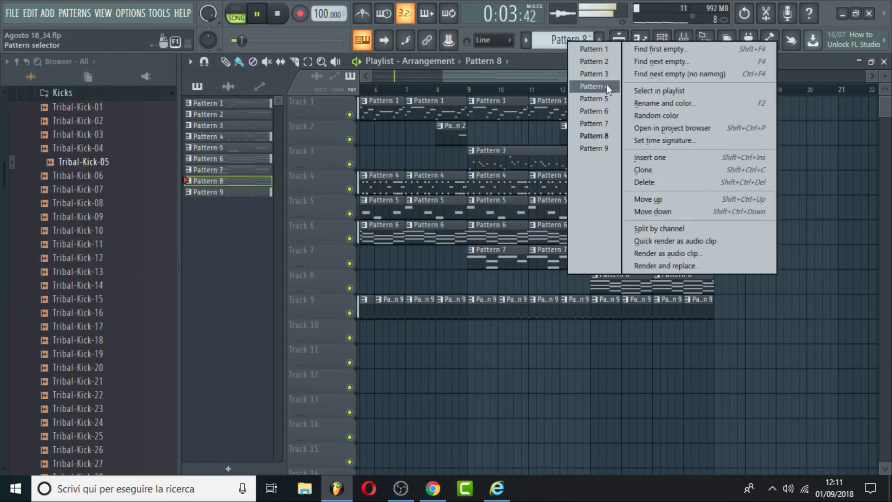
left_click(594, 149)
key("F4")
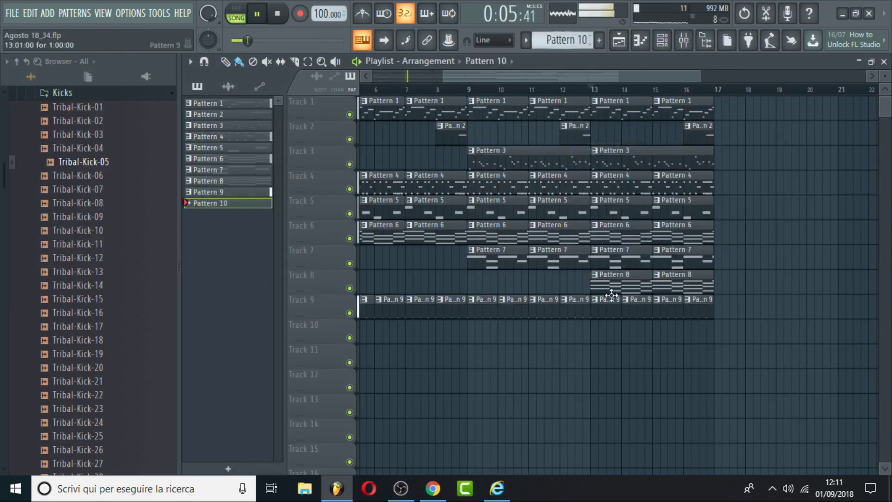
double_click(483, 336)
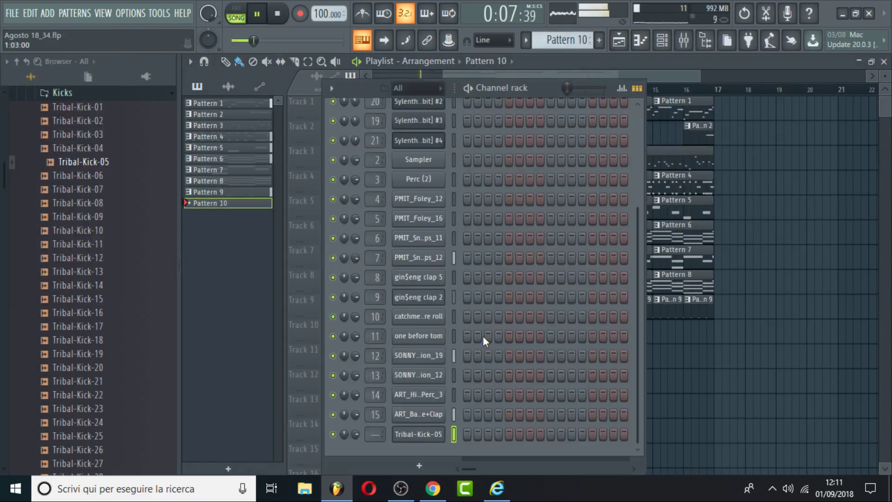
left_click(681, 82)
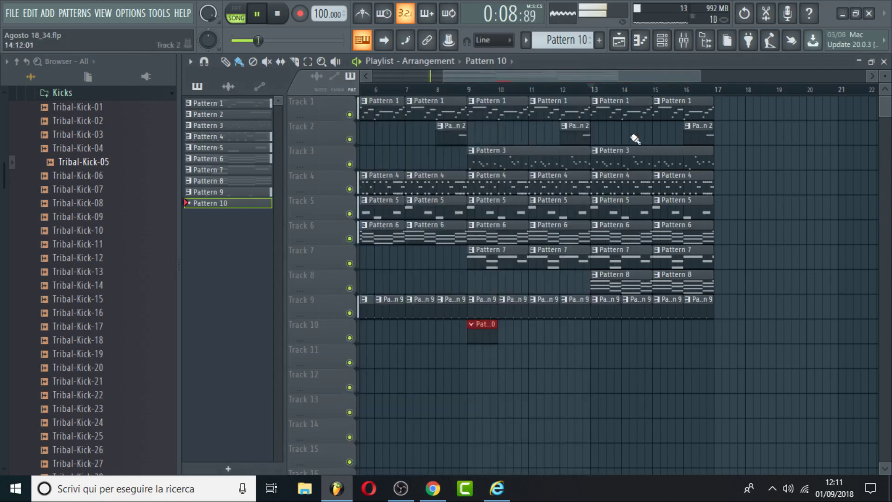
Copy the chord notes of the first Sylenth1 channel in Pattern 6
left_click(507, 231)
left_click(663, 44)
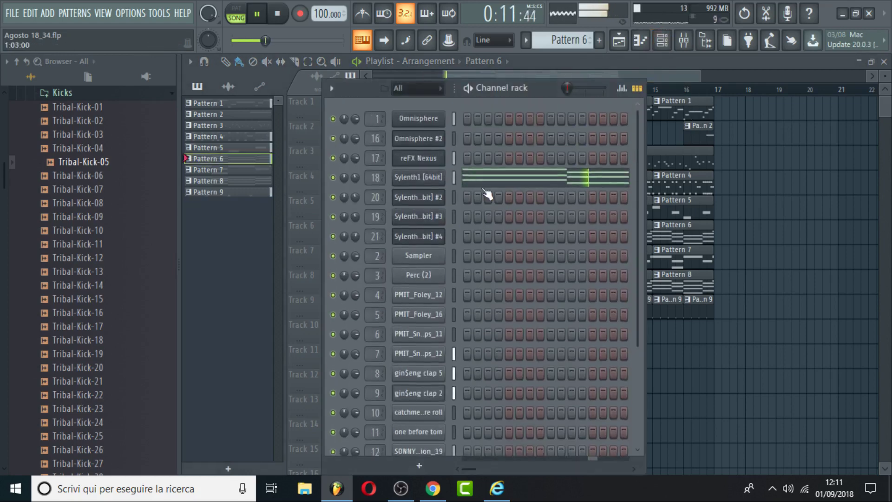
right_click(426, 178)
left_click(577, 190)
key("F6")
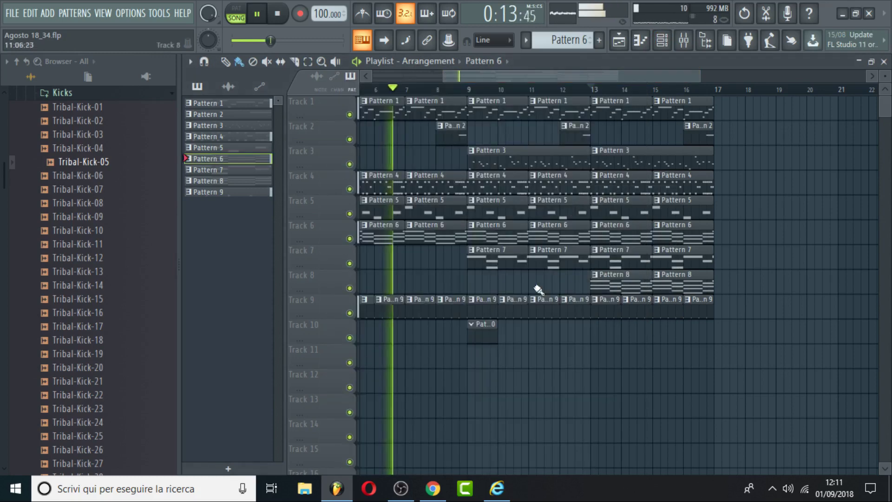
Make Pattern 10 the active pattern and replay the arrangement from bar 13
double_click(483, 338)
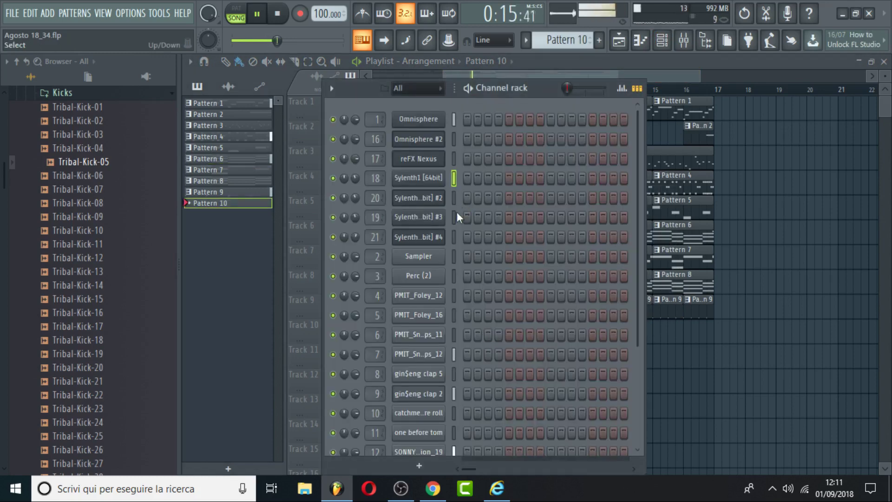
left_click(452, 242)
left_click(663, 44)
key("space")
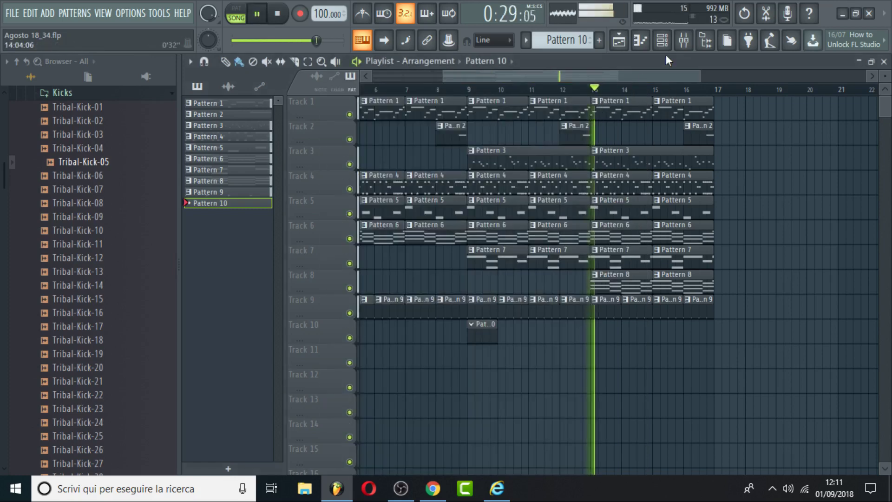
Clone the reFX Nexus channel, route the copy to free mixer track 22 and lower its level to about -3.6 dB
left_click(667, 45)
right_click(416, 237)
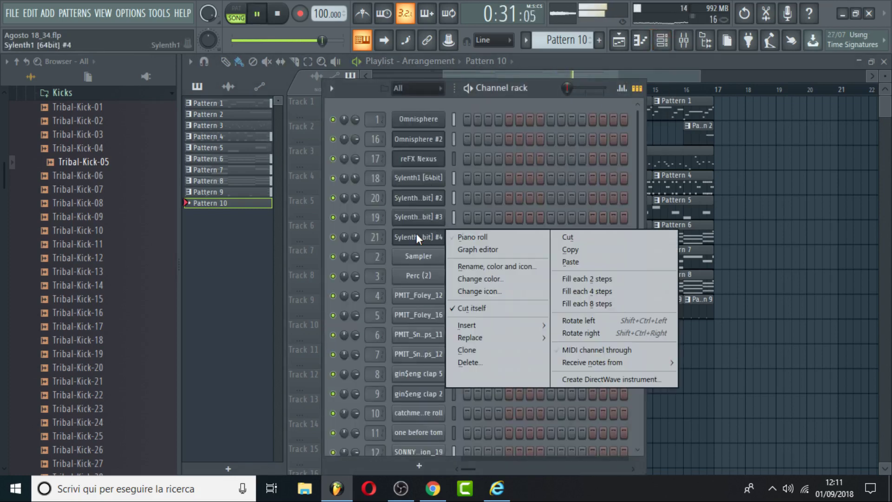
left_click(411, 264)
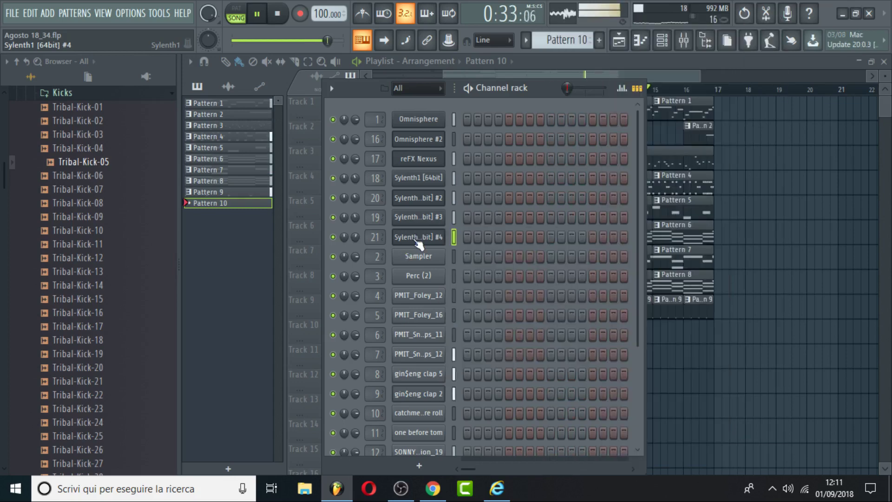
right_click(411, 158)
left_click(415, 161)
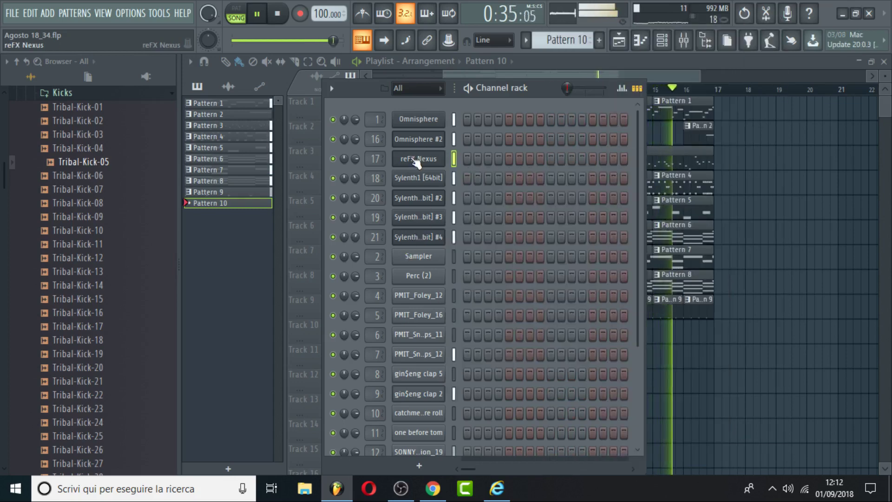
right_click(413, 159)
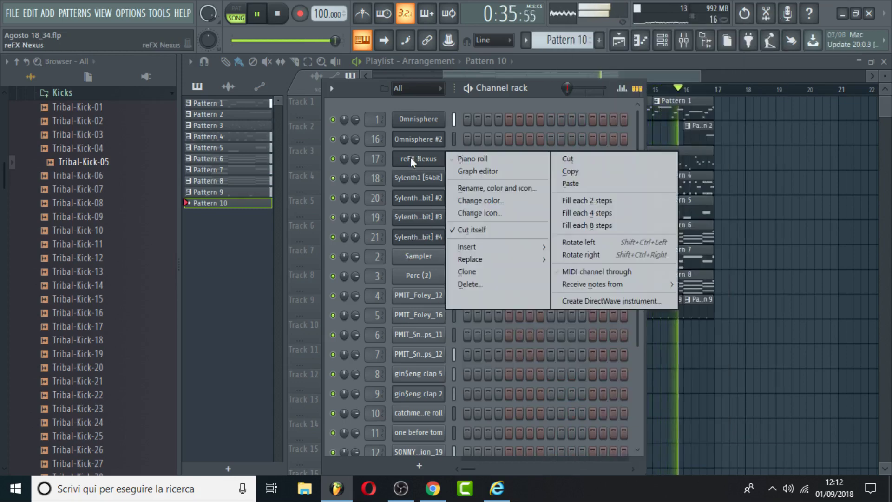
left_click(516, 272)
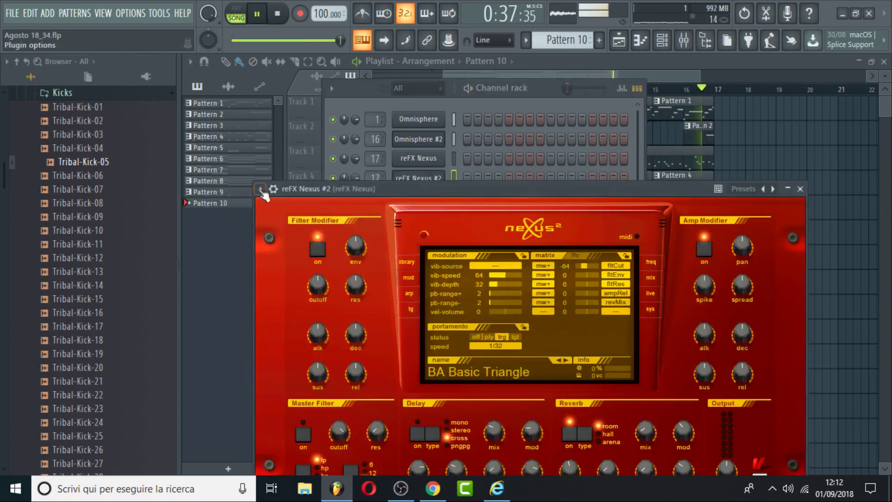
left_click(259, 188)
left_click(463, 234)
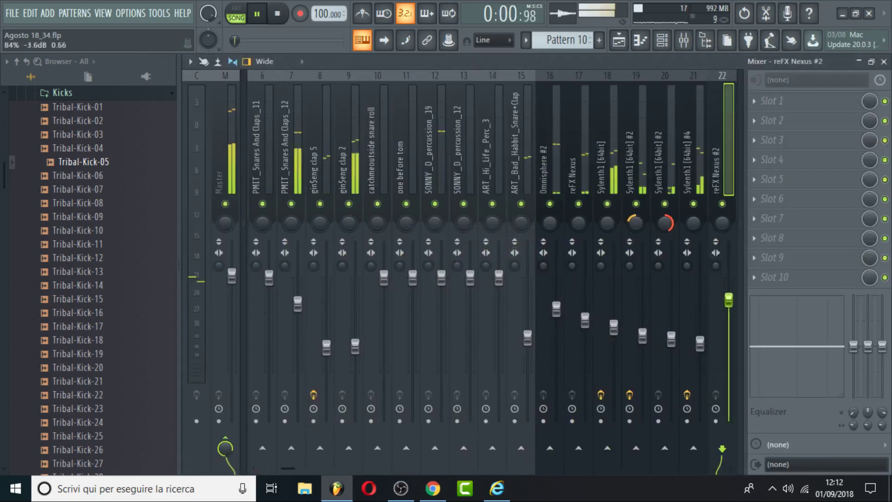
Paste the copied chord notes into the reFX Nexus #2 channel of Pattern 10
left_click(619, 45)
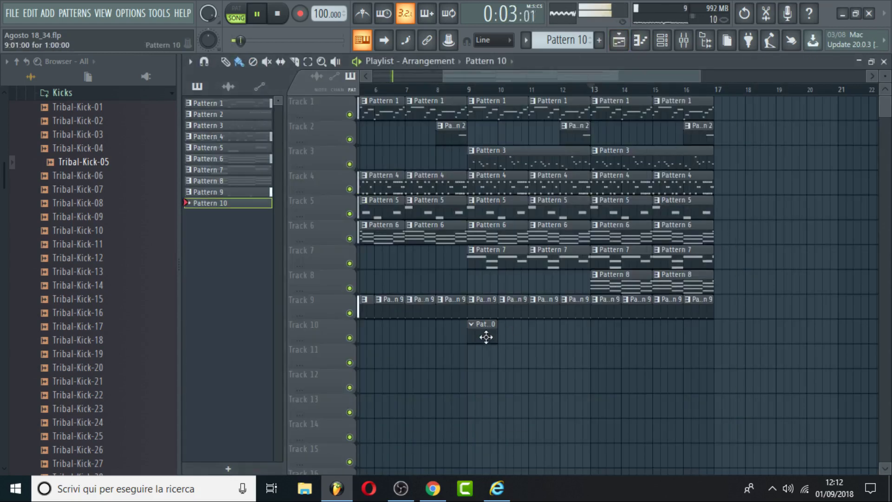
key("F6")
right_click(422, 178)
left_click(567, 203)
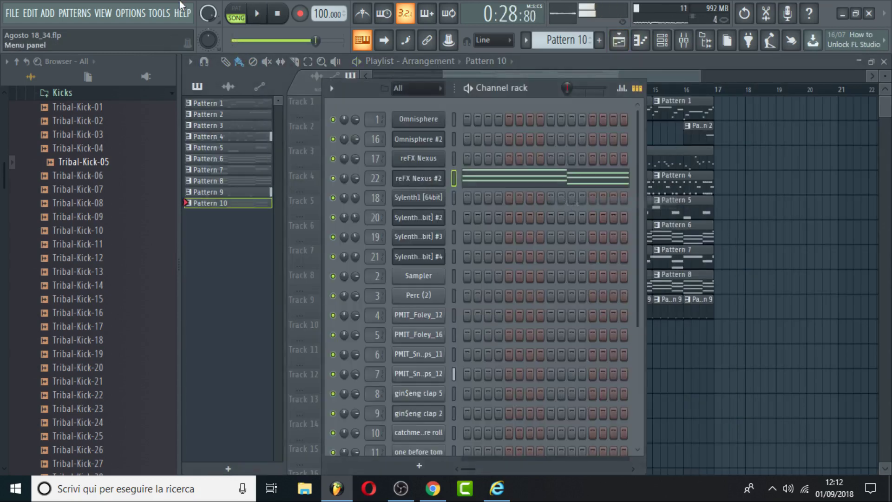
Audition the reFX Nexus #2 presets LD Arpeggiate me from Dance Leads and PN Ballad Epiano 3 from Piano while Pattern 10 plays
left_click(421, 180)
left_click(407, 262)
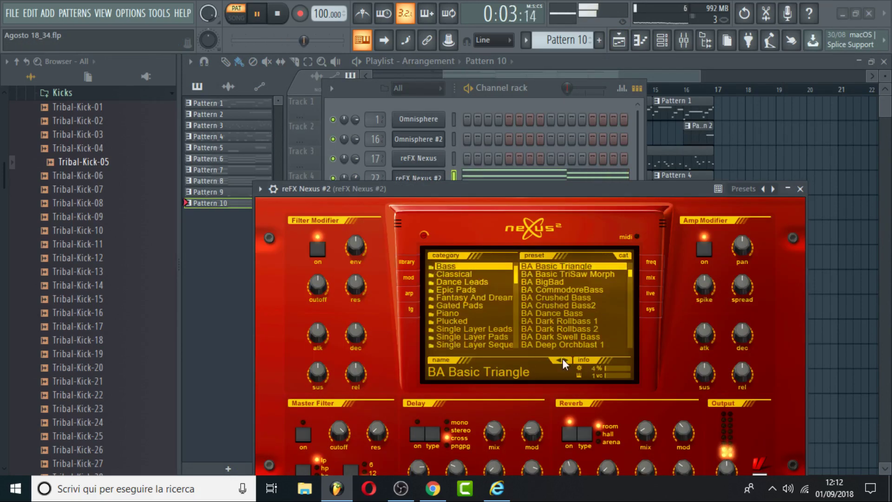
left_click(486, 283)
left_click(556, 290)
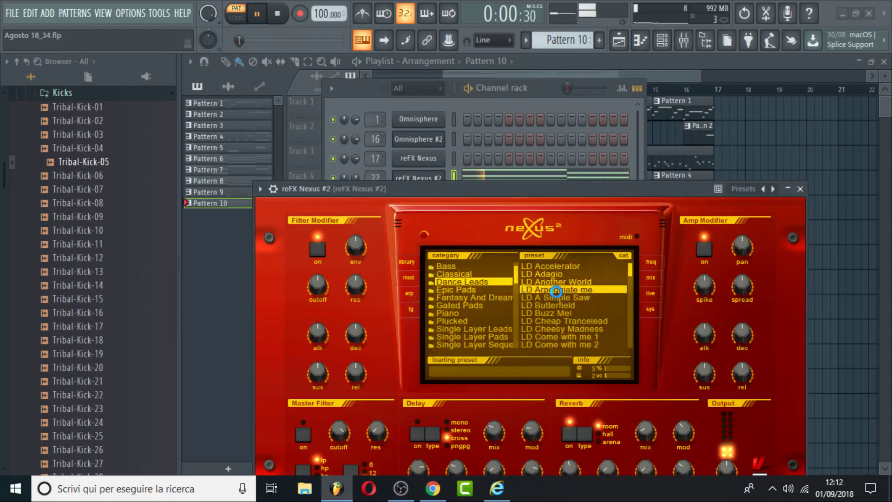
scroll(516, 279, "down", 1)
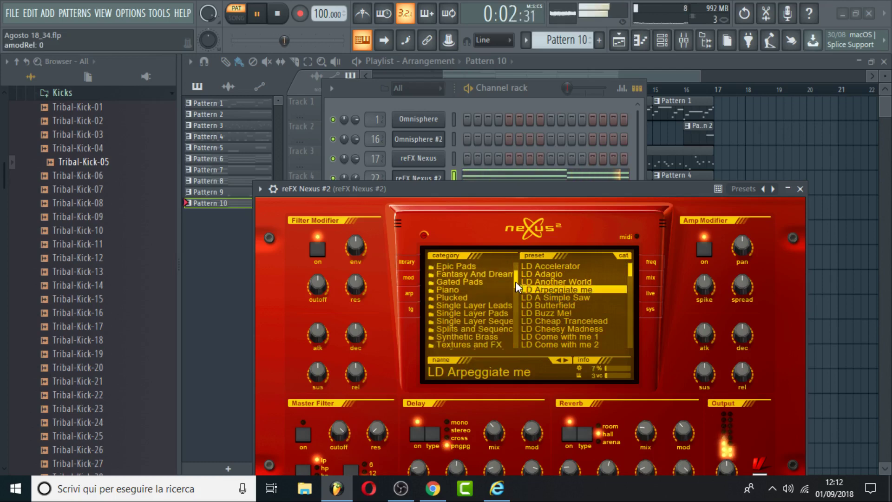
left_click(500, 288)
left_click(548, 289)
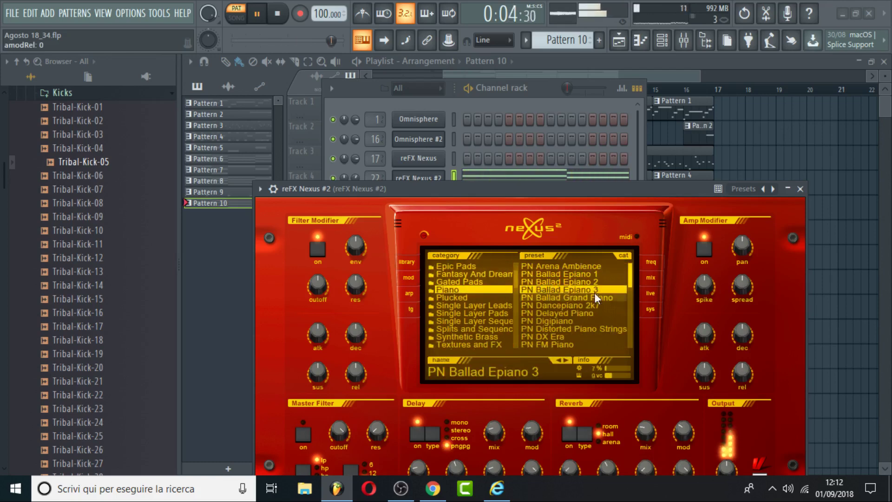
left_click(540, 96)
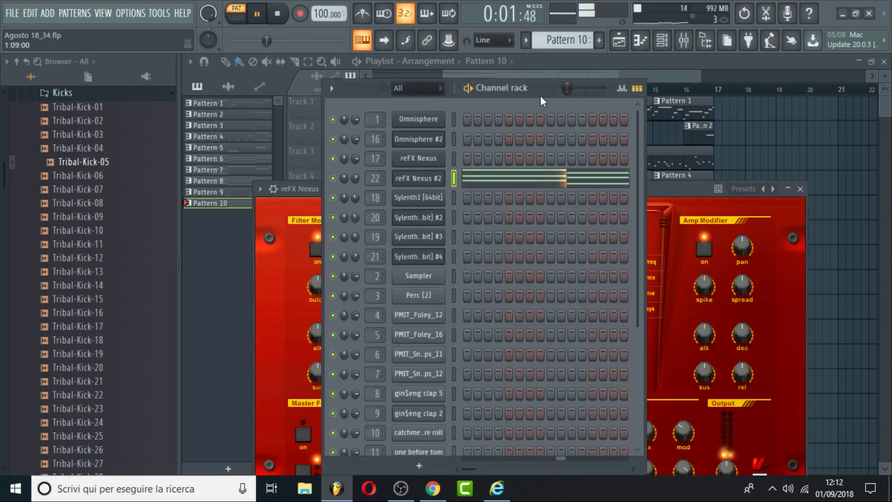
left_click(688, 189)
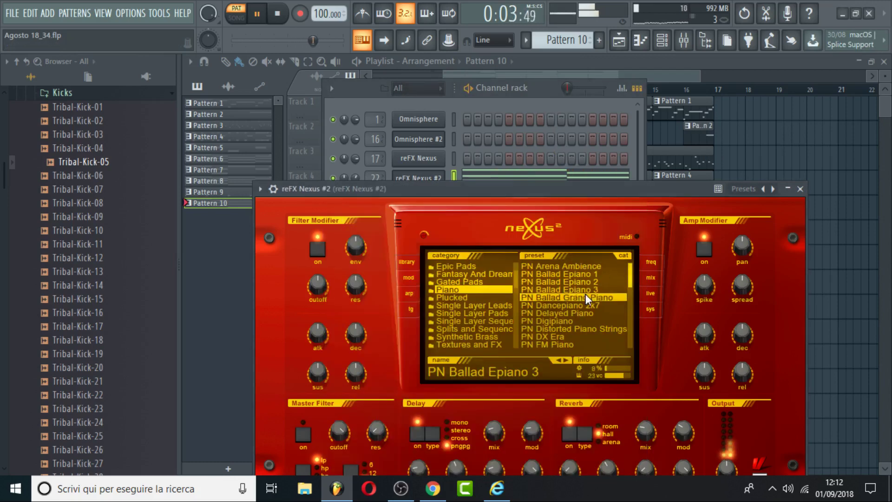
Audition further Piano presets in reFX Nexus #2, including PN Delayed Piano, PN Distorted Piano Strings and PN DX Era
left_click(579, 312)
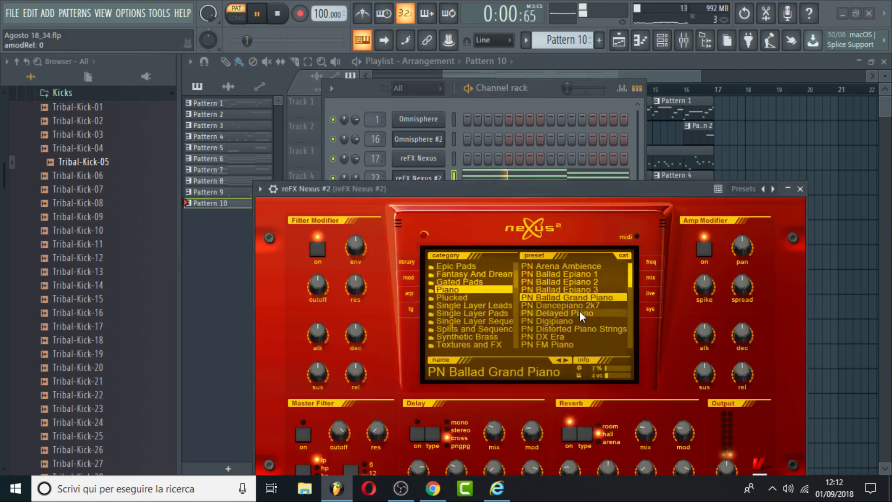
left_click(575, 320)
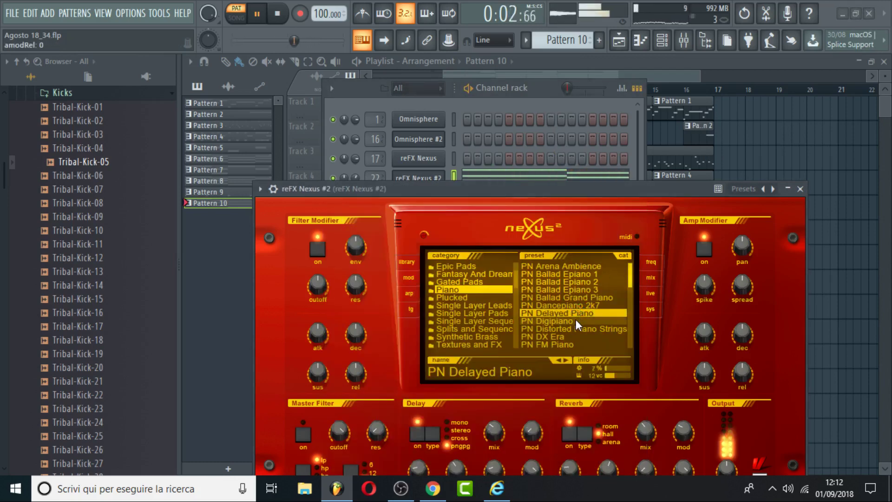
left_click(574, 329)
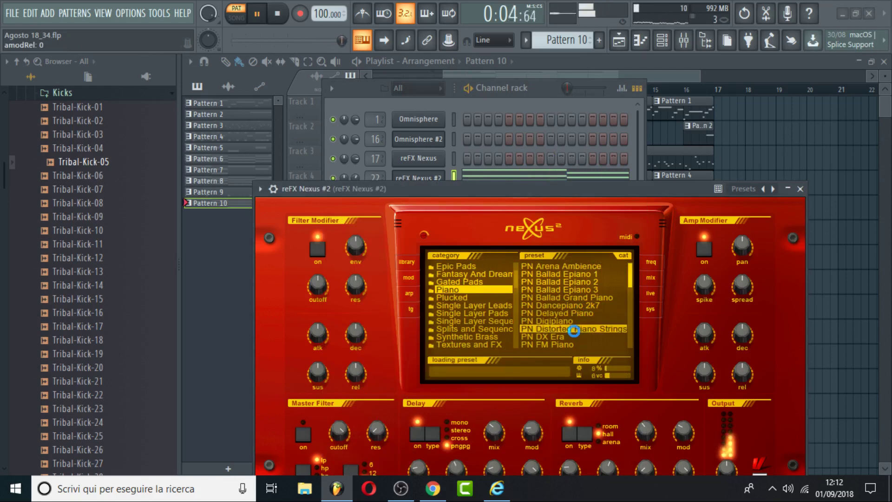
scroll(629, 281, "down", 1)
left_click(586, 315)
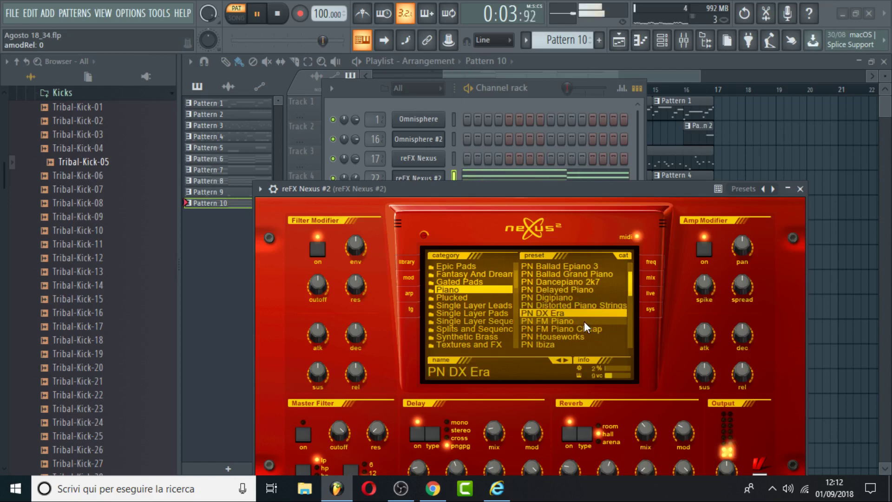
left_click(584, 322)
Load the PN Lofi Rhodes preset in reFX Nexus #2 and set its delay mix to about 7
left_click_drag(631, 287, 627, 298)
left_click(584, 315)
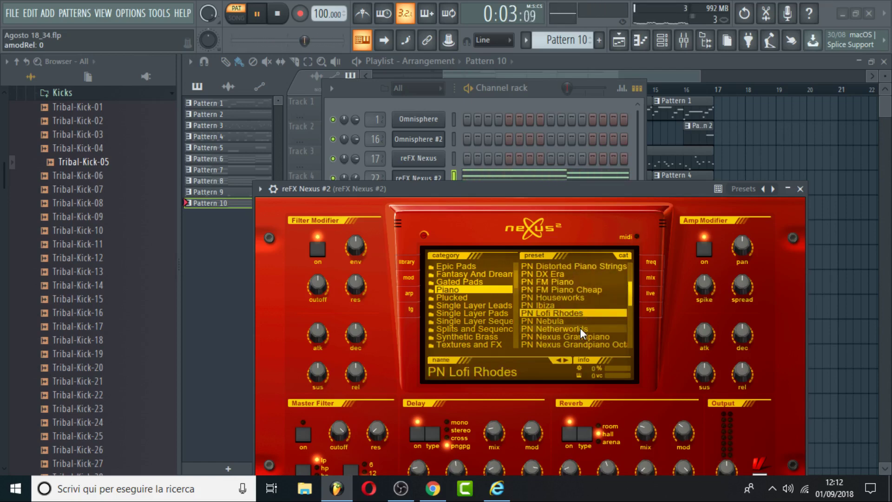
left_click_drag(632, 300, 632, 303)
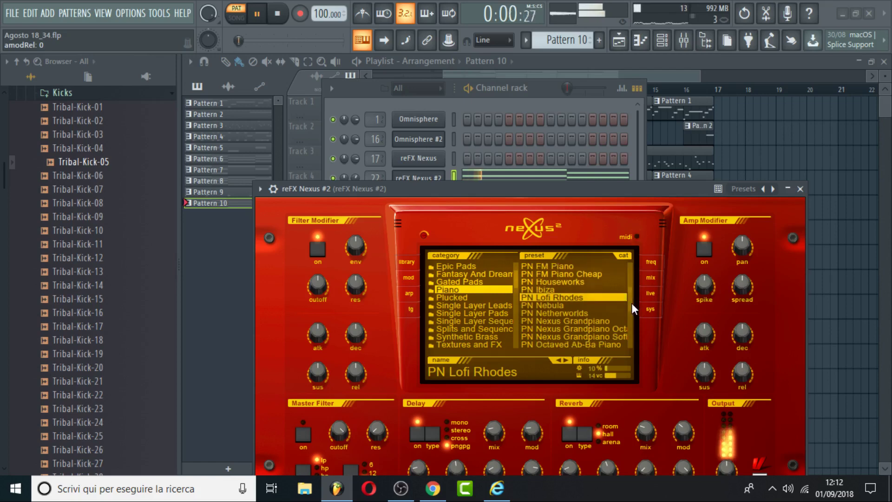
left_click(528, 126)
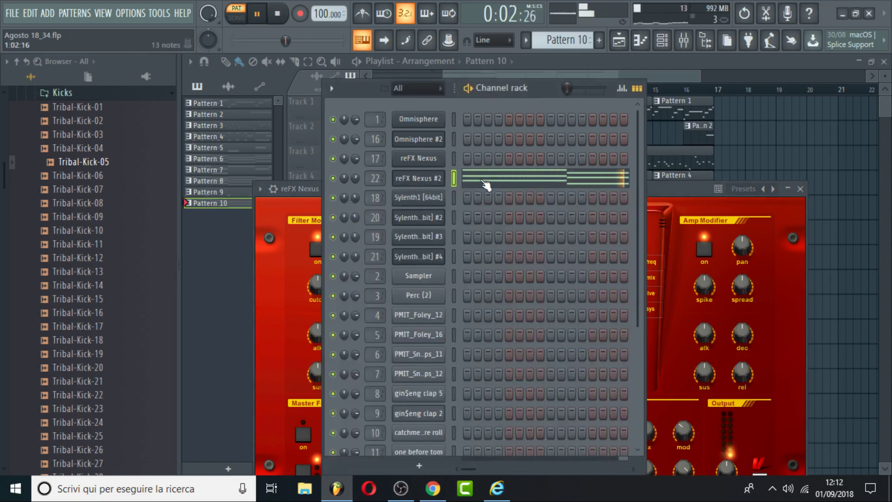
left_click(668, 213)
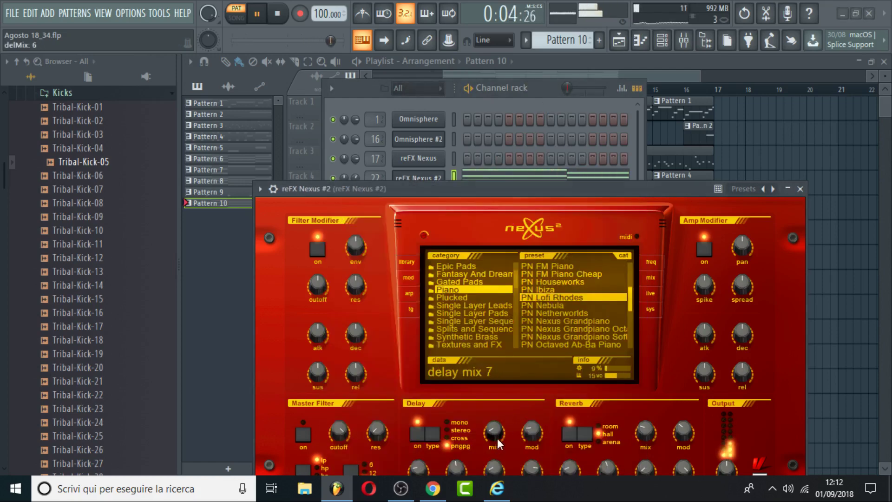
Open the Pattern 10 chord notes of reFX Nexus #2 in the piano roll and enlarge the note area
left_click(552, 105)
key("space")
left_click(520, 176)
scroll(422, 162, "up", 5)
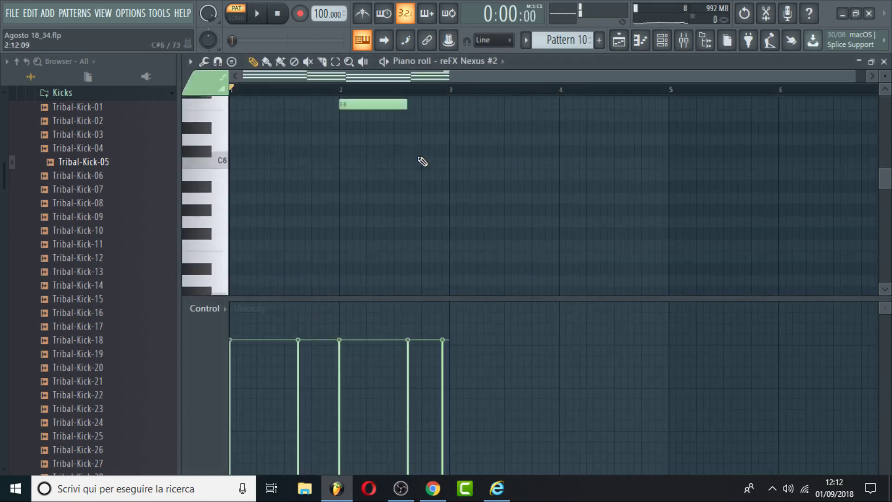
scroll(421, 161, "down", 2)
scroll(421, 161, "up", 8)
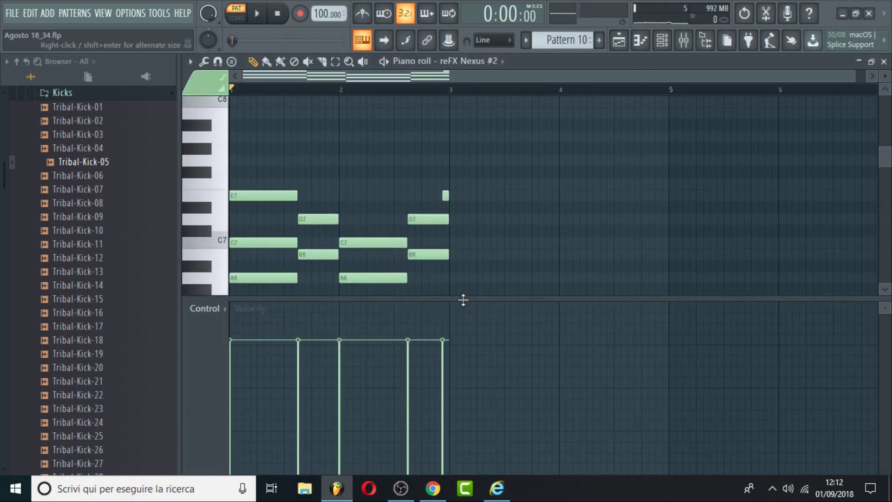
left_click_drag(463, 300, 463, 414)
Shorten the first chord (A6, C7, E7) to three steps and repeat it twice for three consecutive hits
key("space")
left_click(336, 62)
key("space")
left_click_drag(264, 144, 230, 307)
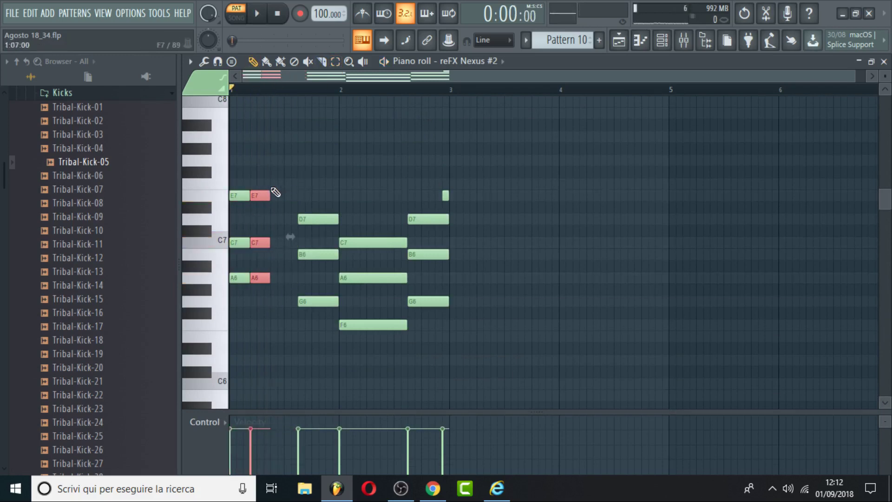
key("space")
key("space")
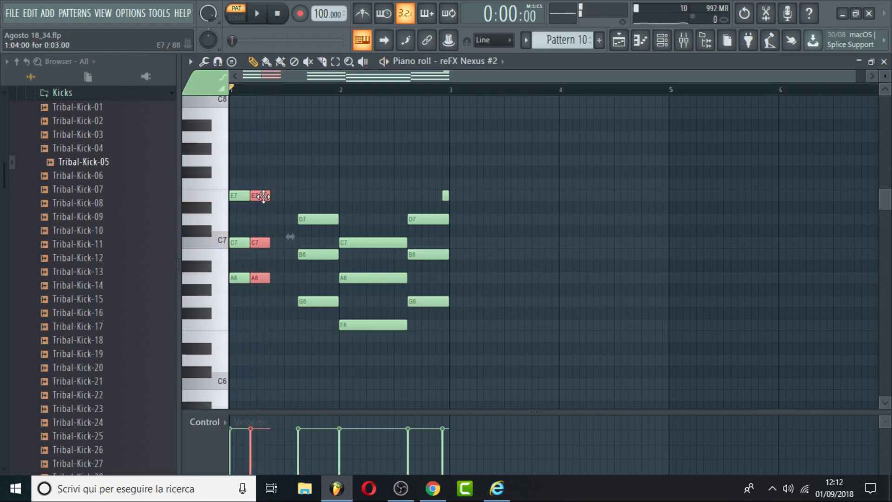
key("space")
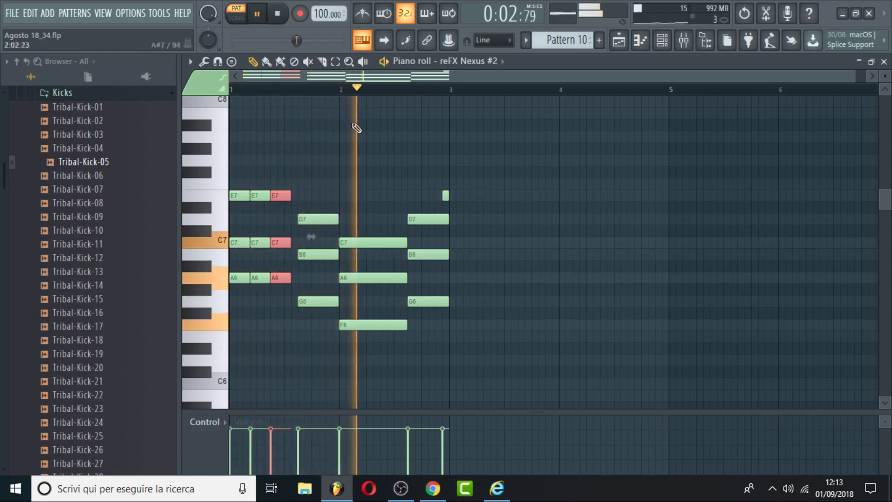
Shorten the F6, A6, C7 chord at the start of bar 2 to three steps and repeat it twice
left_click(337, 62)
left_click_drag(367, 203, 354, 326)
left_click(253, 61)
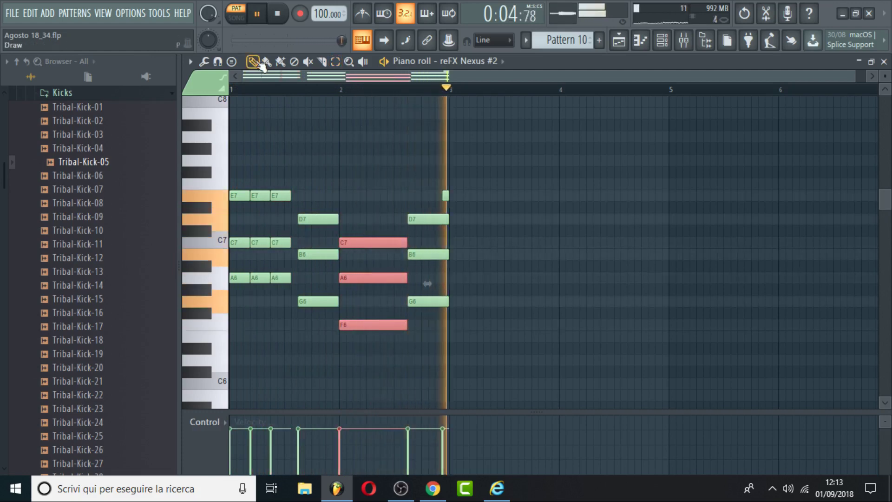
left_click_drag(407, 243, 362, 263)
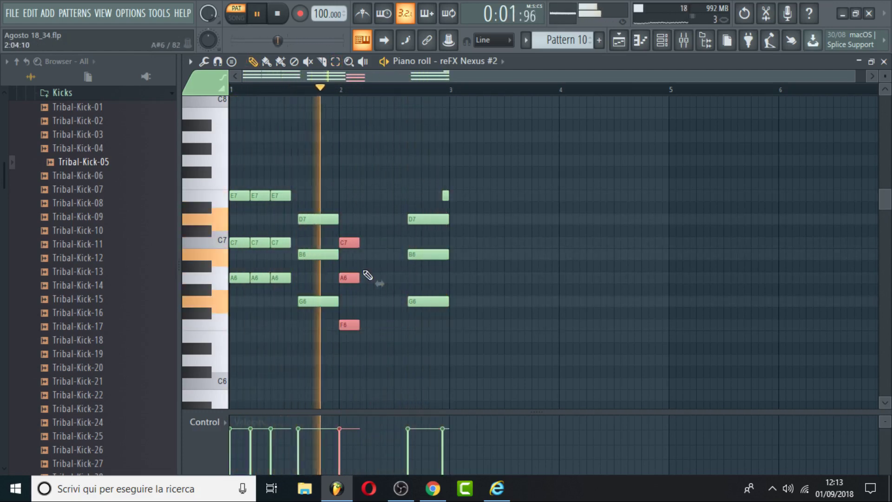
key("ctrl+b")
key("ctrl+b")
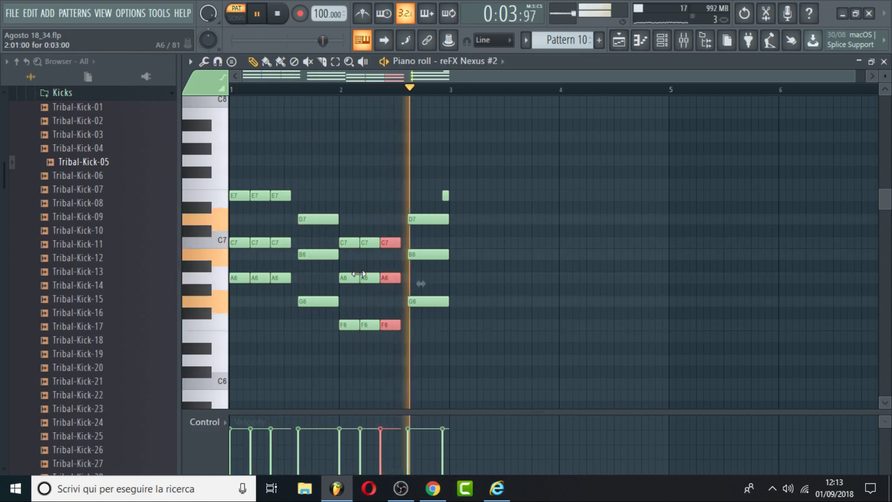
right_click(536, 259)
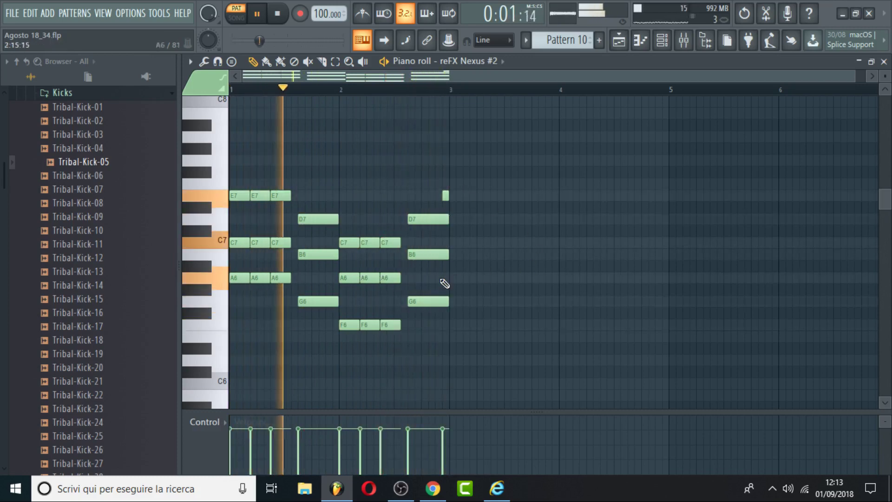
Apply Strum to the repeated short chords of bars 1 and 2, varying only velocity with no start-time offset
left_click(335, 62)
left_click_drag(386, 206, 337, 334)
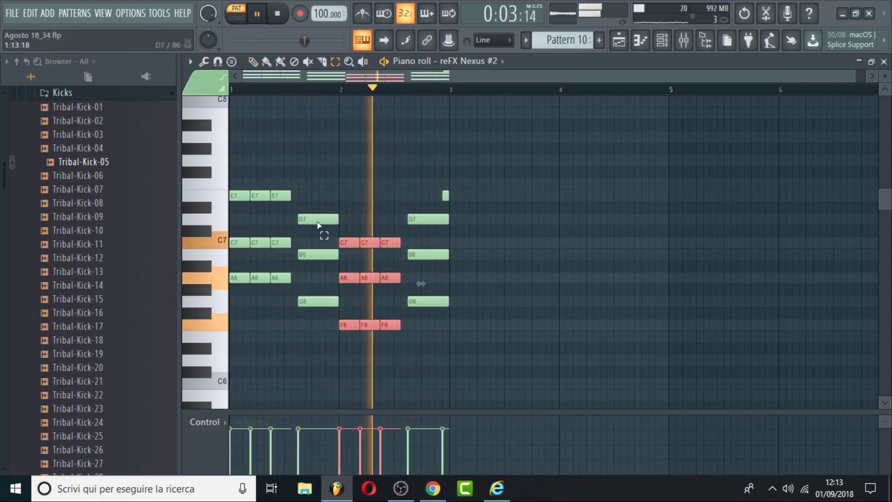
left_click_drag(286, 180, 225, 306)
left_click(204, 61)
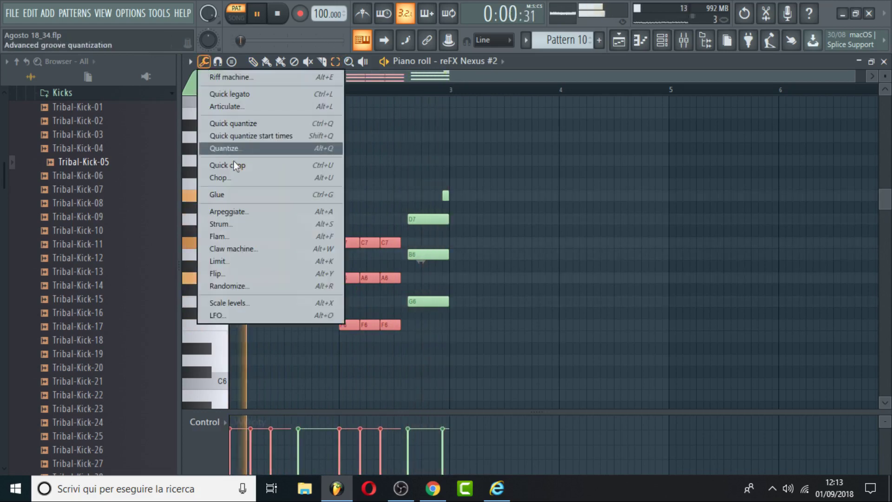
left_click(279, 224)
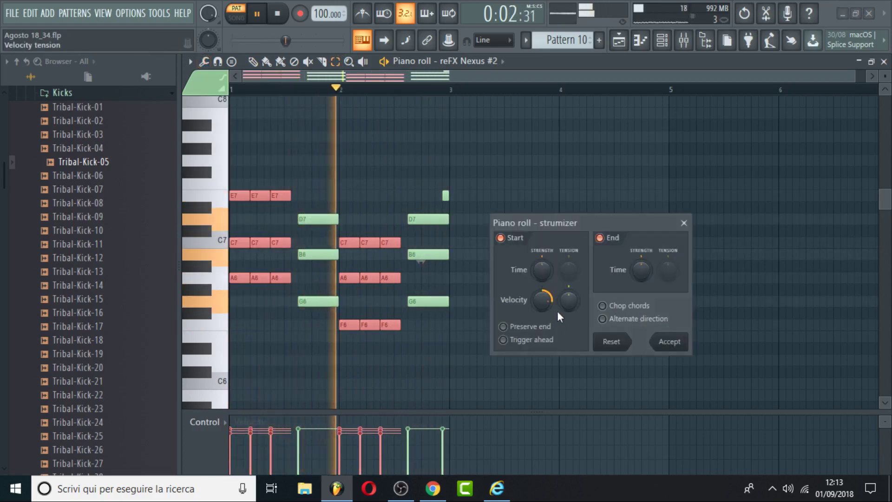
left_click(659, 341)
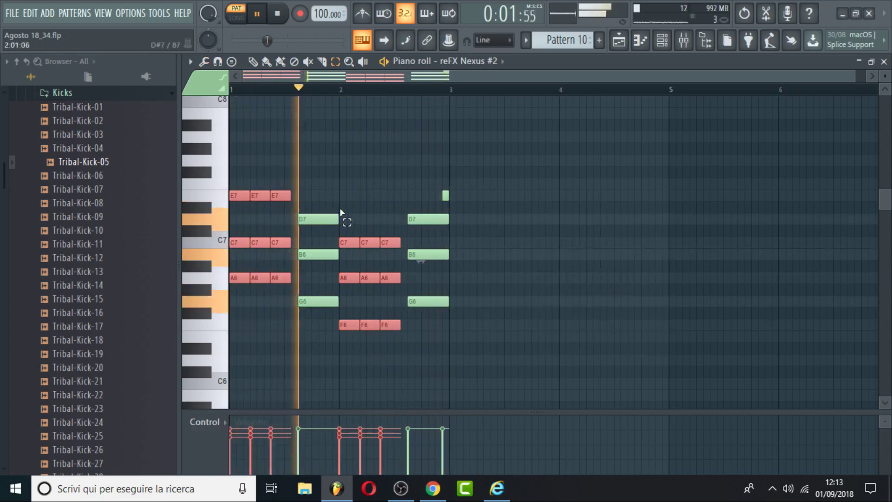
Strum the same selected chords again with a slight start-time strength and a velocity variation
left_click(203, 61)
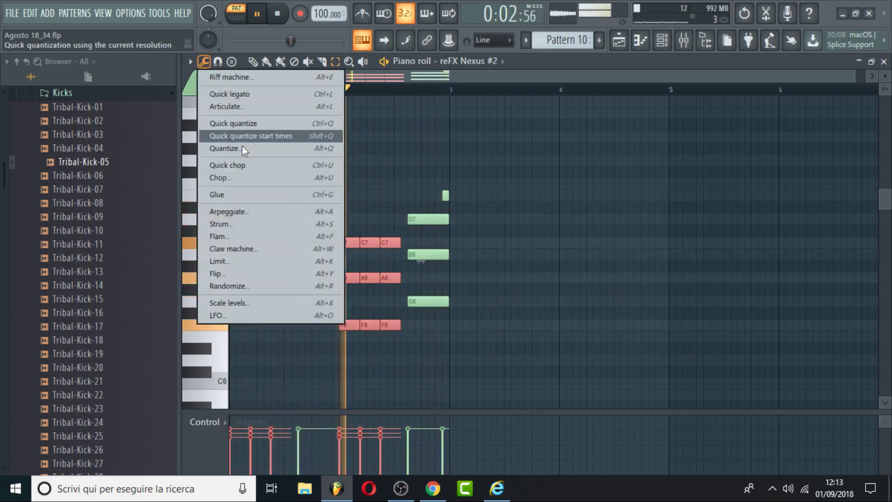
left_click(252, 224)
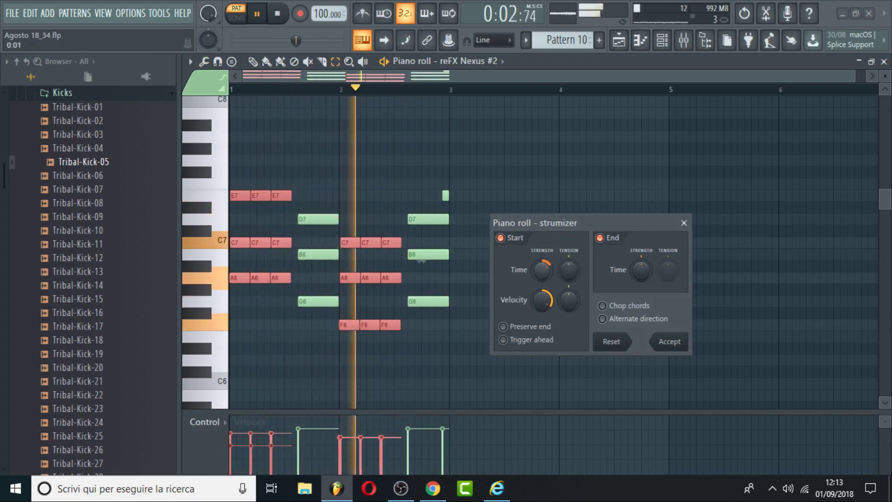
left_click(652, 341)
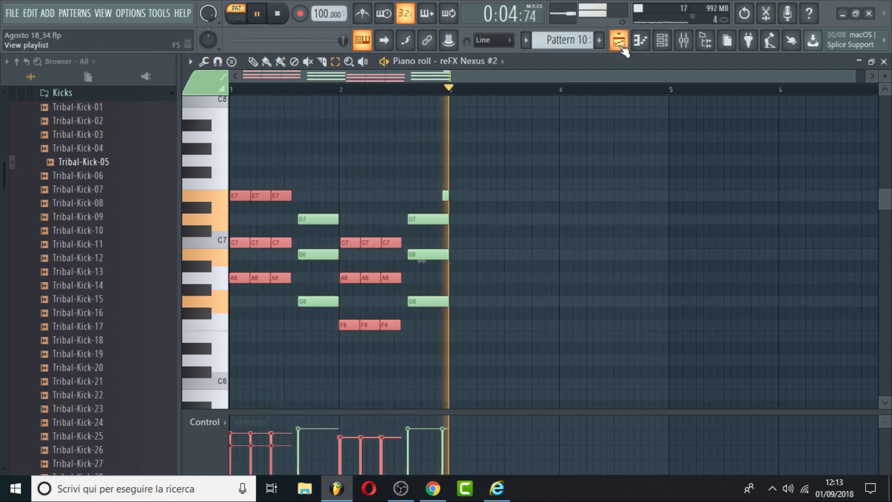
Place four consecutive Pattern 10 clips on Track 10 of the playlist, from bar 9 through bar 16
left_click(619, 40)
left_click(470, 89)
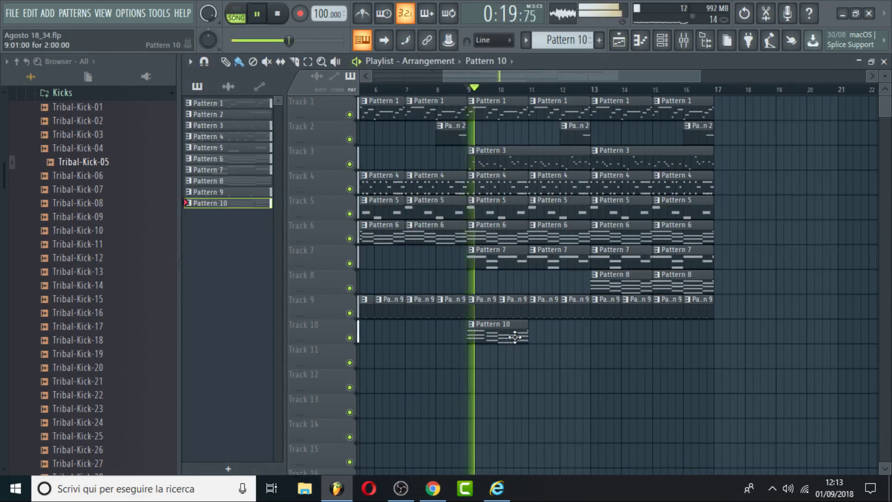
left_click(536, 338)
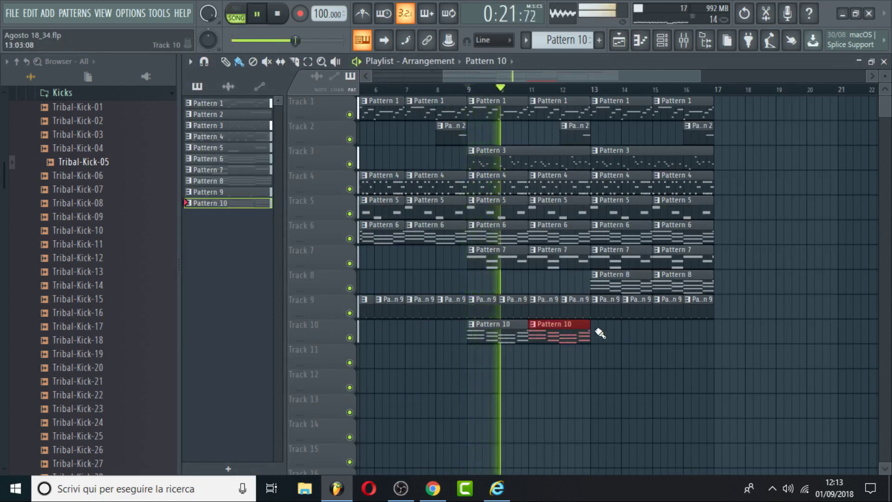
left_click_drag(600, 333, 683, 334)
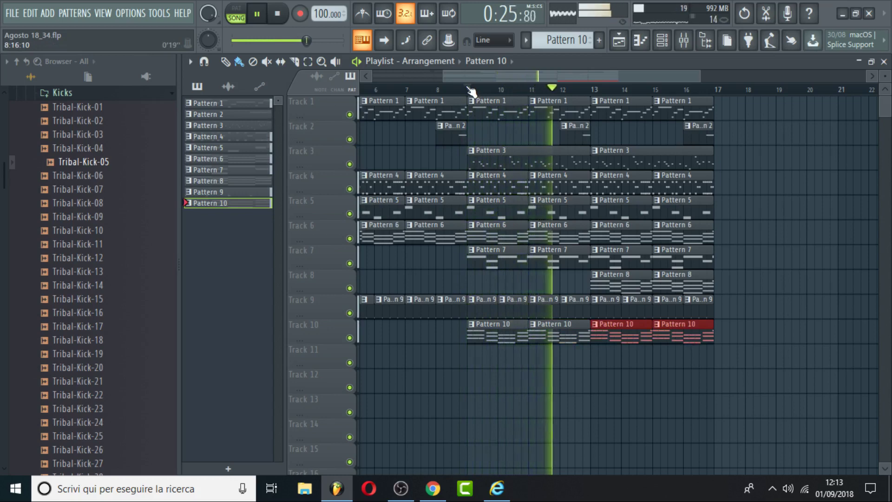
Route the Tribal-Kick-05 channel to its own mixer track 23, enable all mixer tracks and play the song
left_click(683, 40)
key("space")
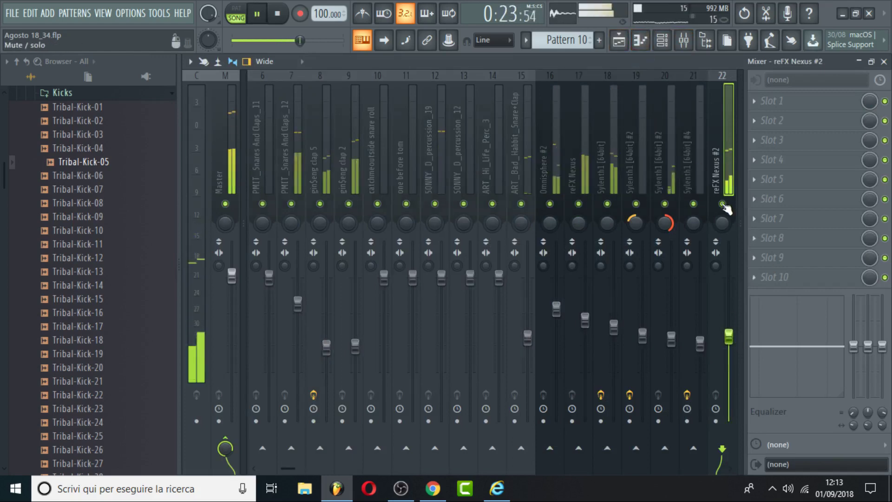
left_click(665, 45)
scroll(428, 385, "down", 5)
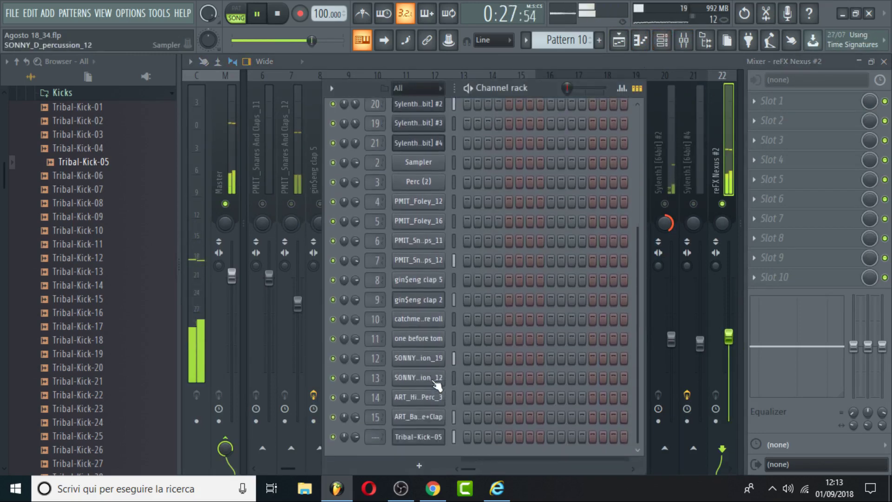
left_click(438, 435)
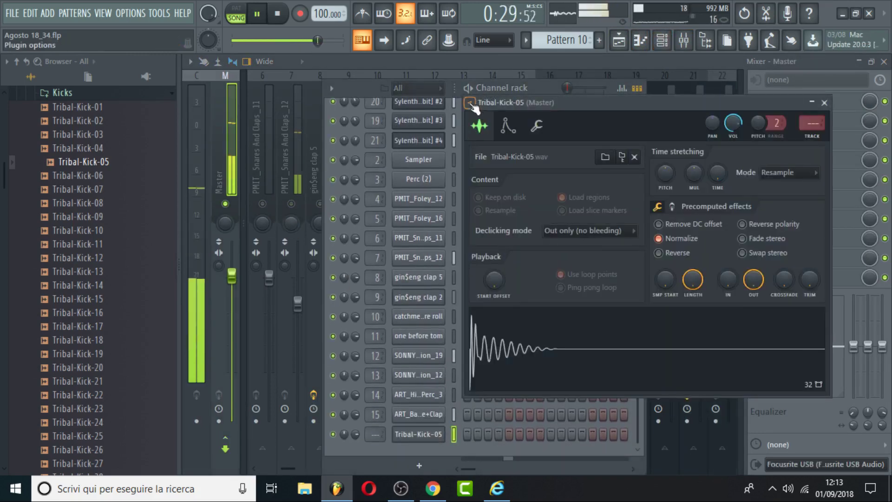
left_click(470, 103)
mouse_move(581, 120)
left_click(644, 144)
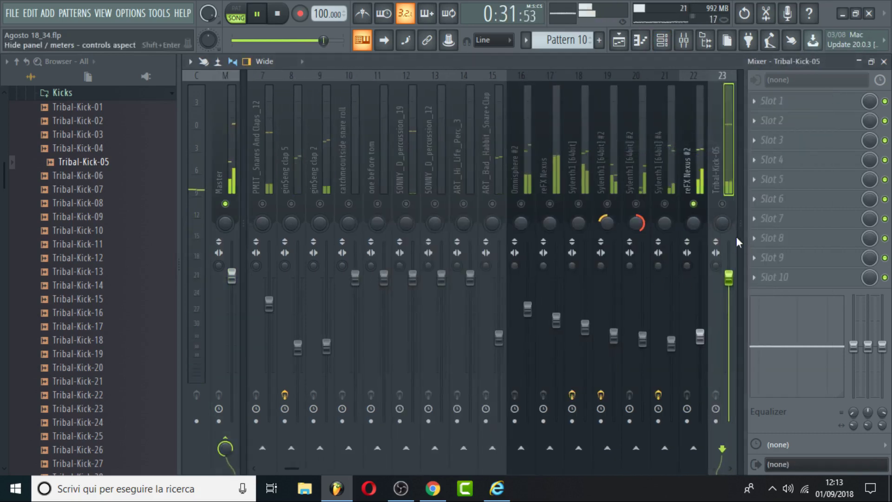
right_click(722, 205)
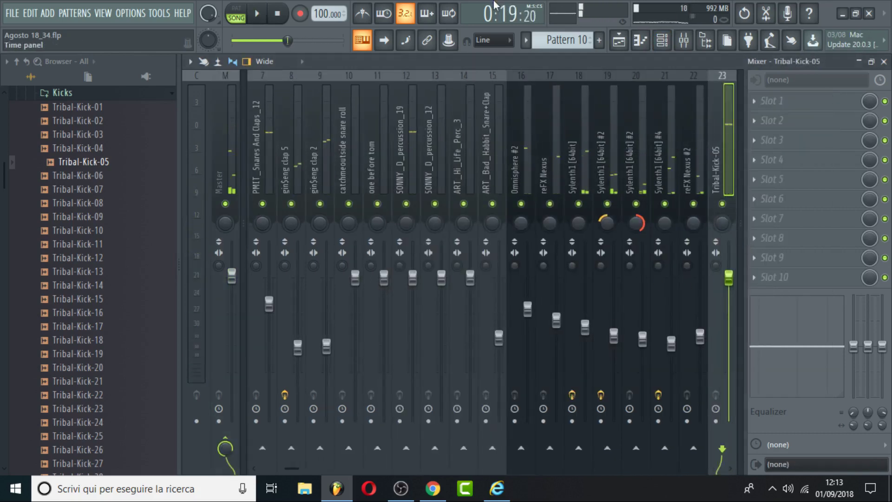
key("space")
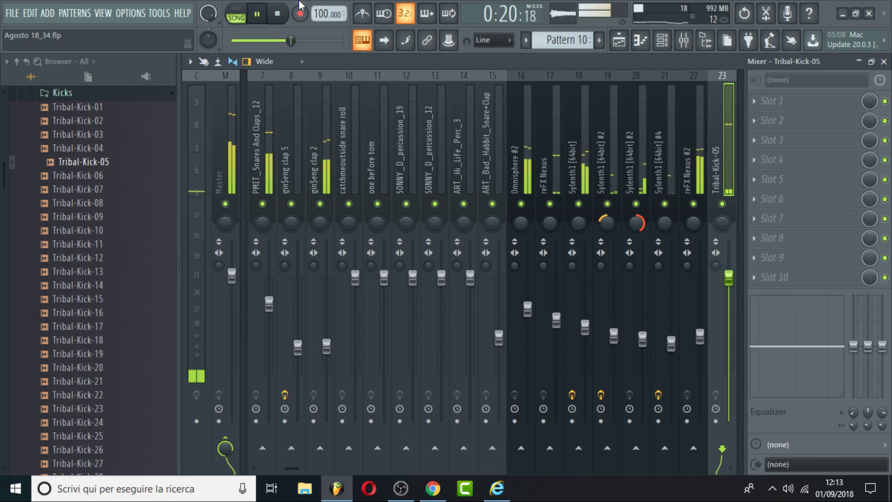
Bring the whole 16-bar arrangement into view in the playlist and save the project
left_click(13, 13)
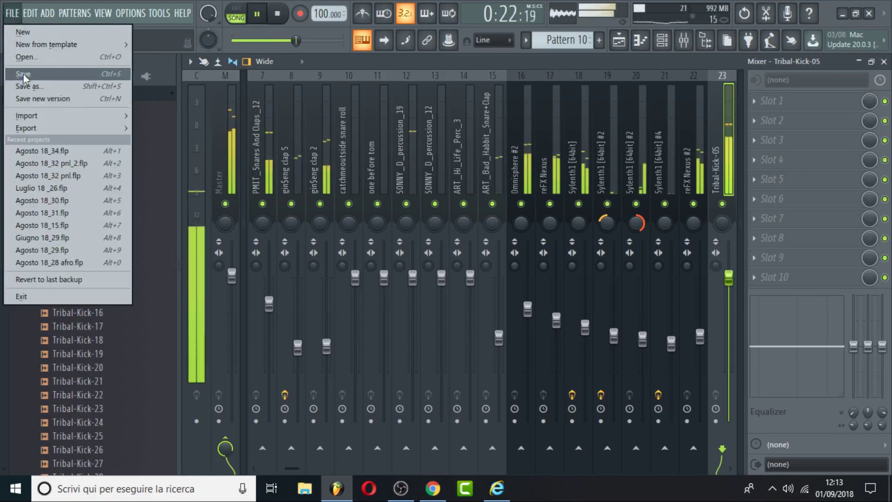
left_click(621, 36)
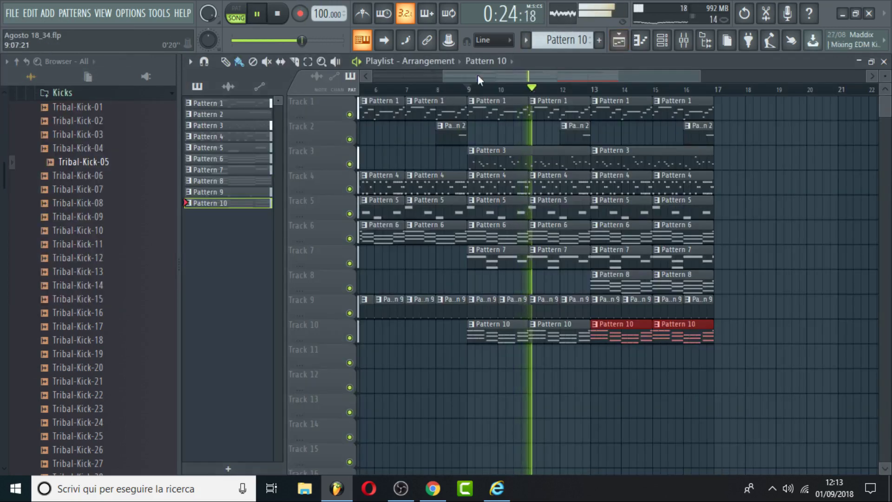
left_click_drag(445, 72, 84, 62)
left_click(8, 18)
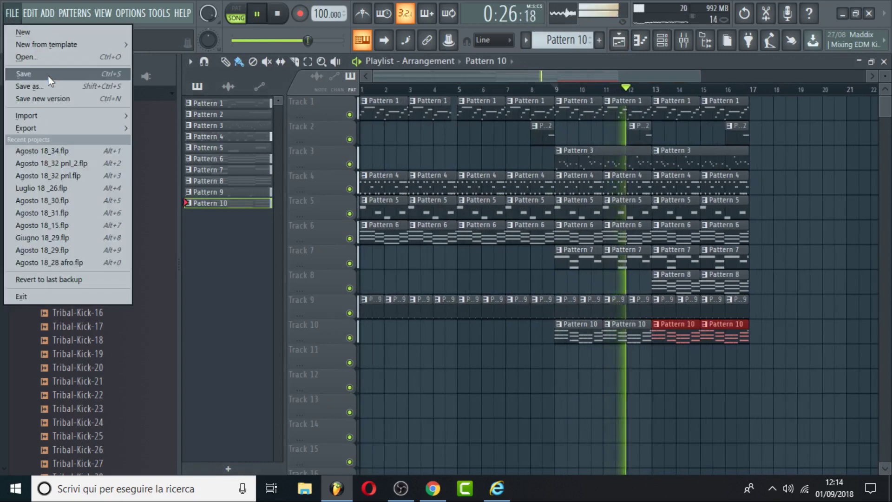
left_click(48, 74)
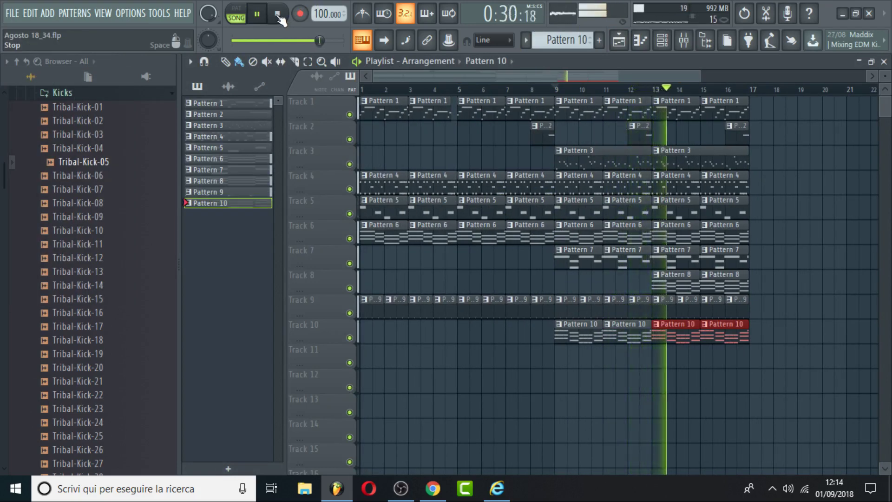
Select Pattern 3 and examine its Omnisphere #2 notes in the channel rack
left_click_drag(373, 76, 398, 76)
left_click(663, 161)
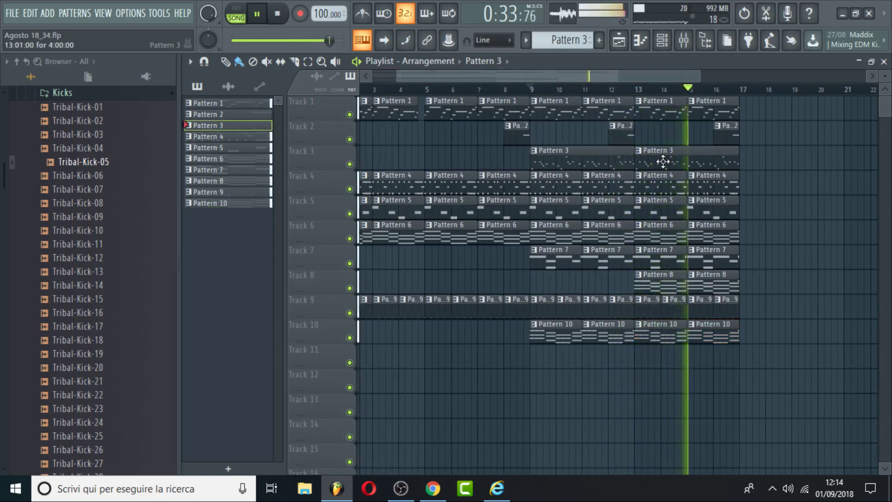
left_click(662, 40)
scroll(488, 147, "up", 3)
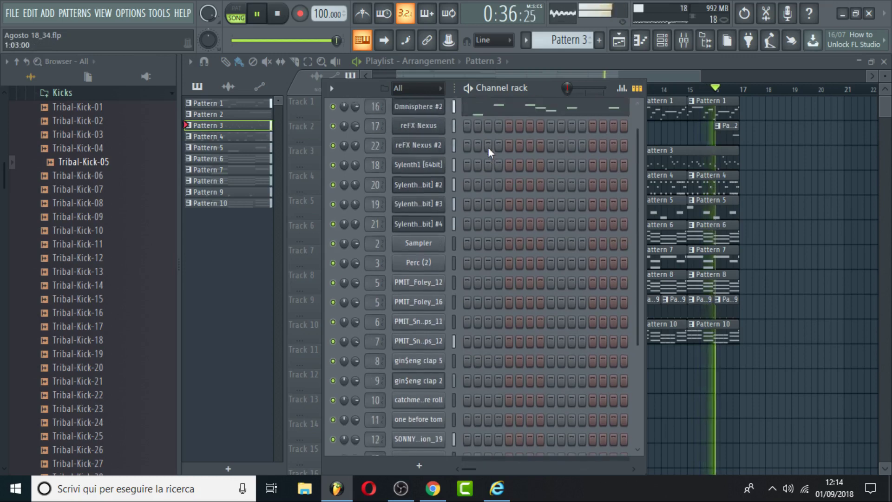
left_click(454, 139)
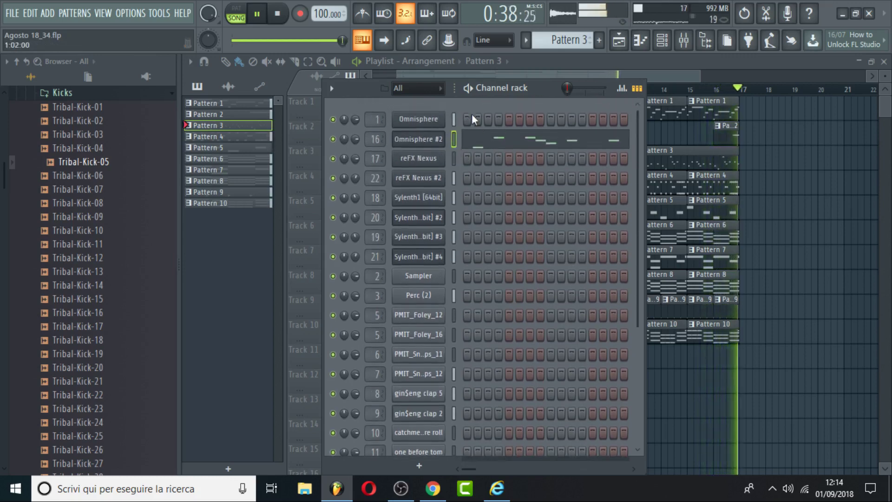
left_click(633, 74)
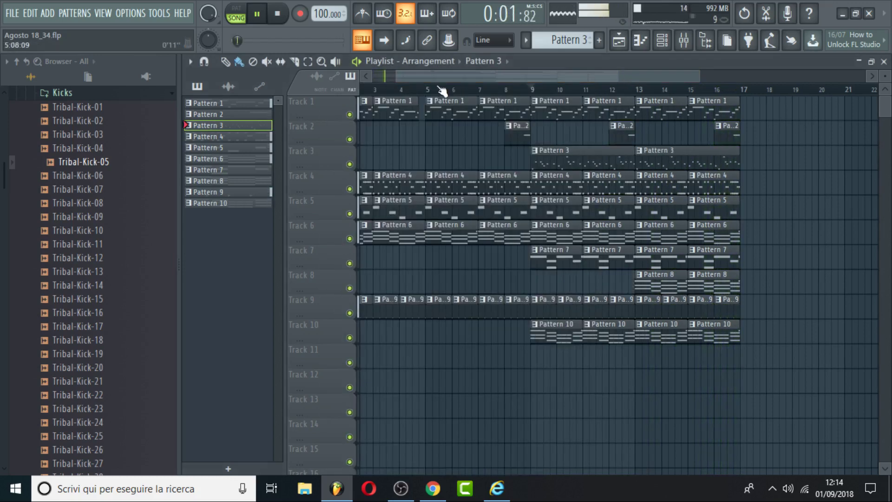
Save the updated arrangement to the project file Agosto 18_34.flp during song playback
left_click(11, 14)
left_click(34, 68)
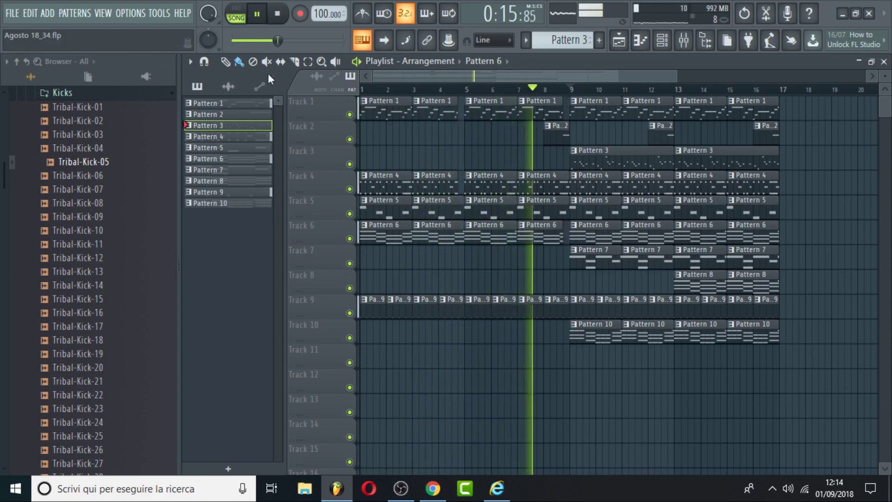
left_click(12, 13)
left_click(40, 77)
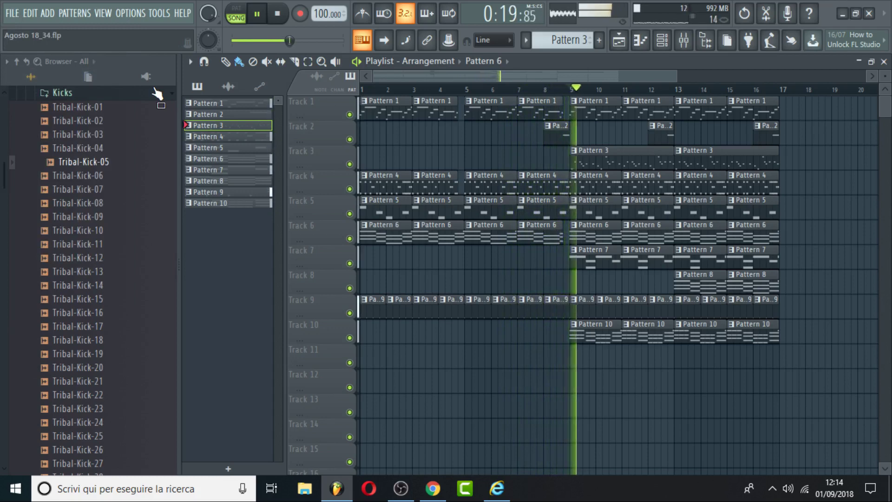
left_click(17, 17)
left_click(46, 73)
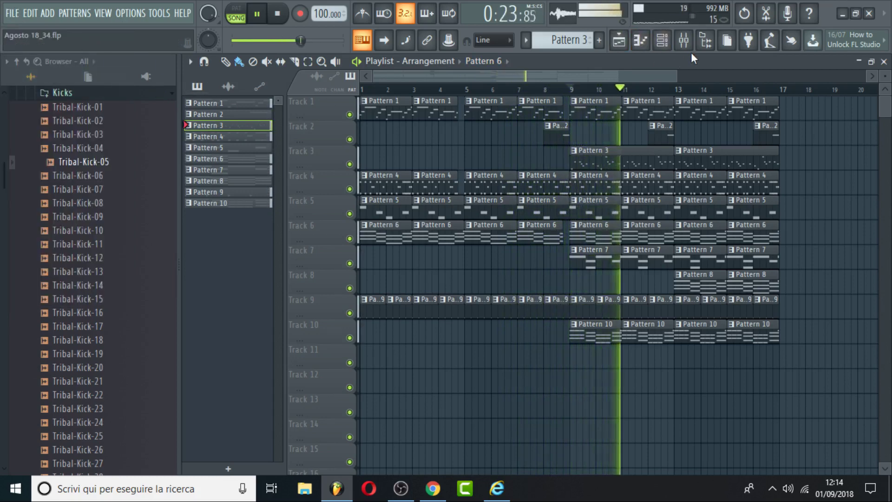